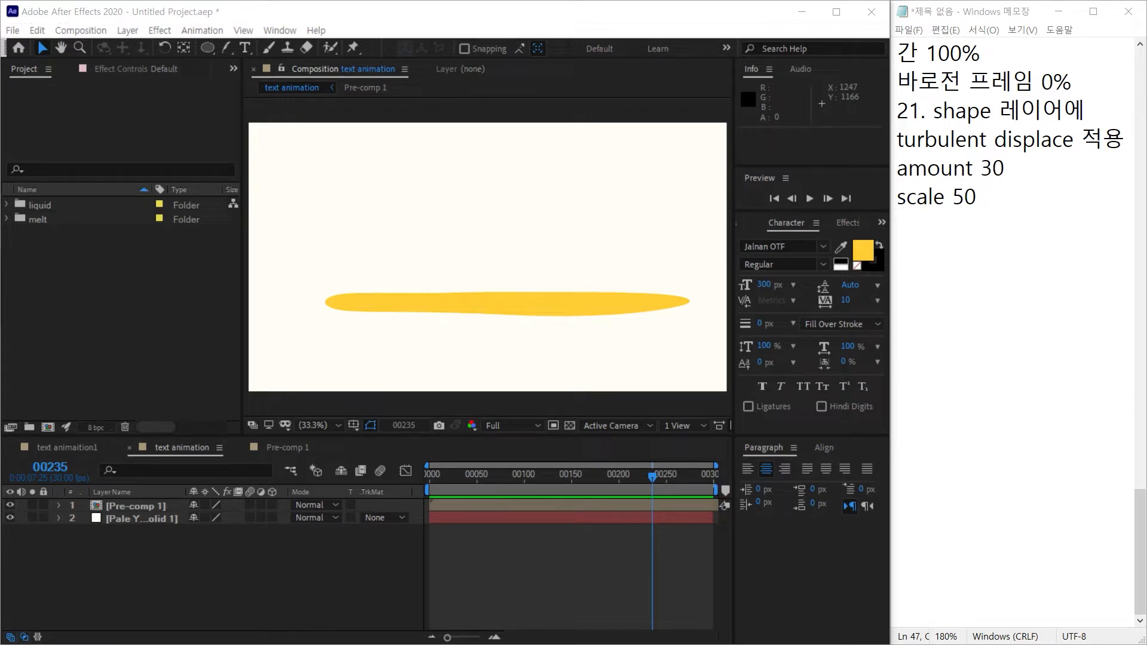
Step: Add several blank lines below the existing notes in Notepad to make room for a new section
{"action": "left_click", "coordinate": [936, 258]}
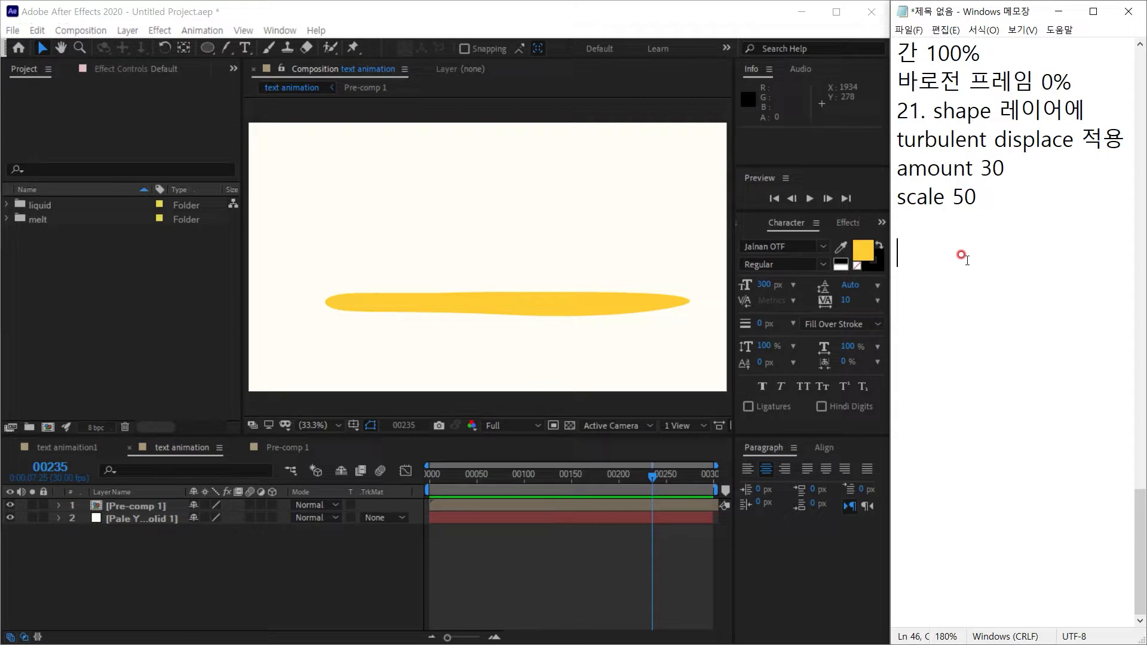
{"action": "key", "text": "Return"}
{"action": "key", "text": "Return"}
{"action": "key", "text": "Return"}
{"action": "key", "text": "Return"}
{"action": "key", "text": "Return"}
{"action": "key", "text": "Return"}
{"action": "scroll", "coordinate": [957, 258], "scroll_direction": "down", "scroll_amount": 1}
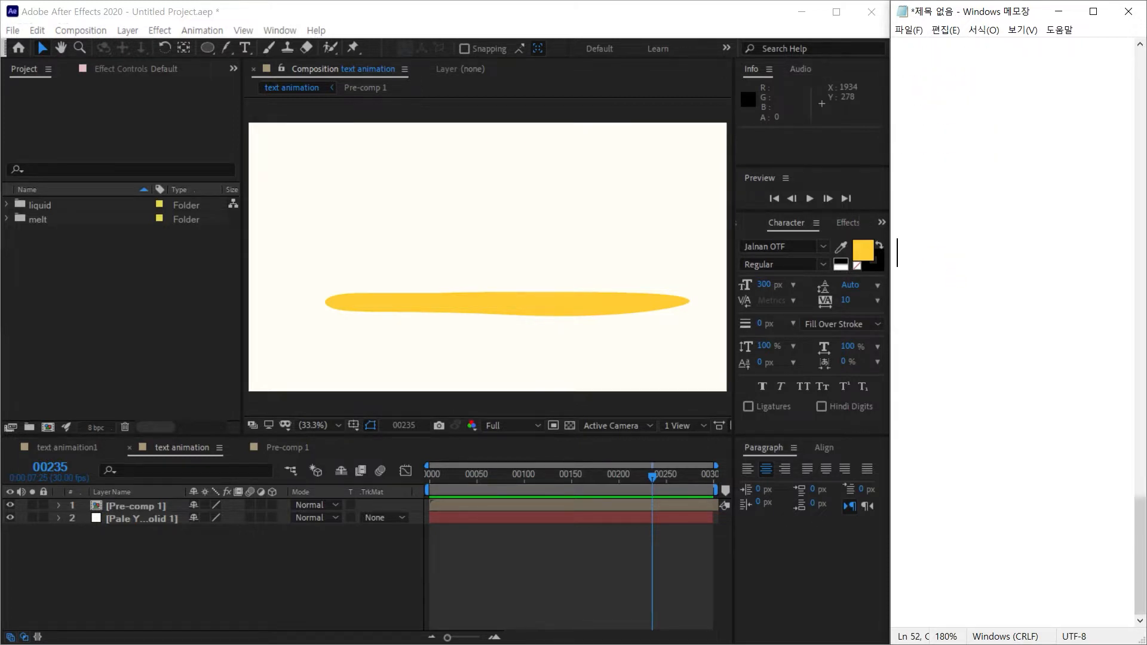
{"action": "key", "text": "Return"}
{"action": "scroll", "coordinate": [956, 234], "scroll_direction": "up", "scroll_amount": 6}
{"action": "scroll", "coordinate": [955, 231], "scroll_direction": "down", "scroll_amount": 7}
Step: Write the section heading "[ 녹아내리는 글자 애니메이션 ]" in the notes
{"action": "left_click", "coordinate": [914, 71]}
{"action": "type", "text": "["}
{"action": "key", "text": "Return"}
{"action": "key", "text": "Return"}
{"action": "scroll", "coordinate": [979, 140], "scroll_direction": "up", "scroll_amount": 1}
{"action": "scroll", "coordinate": [956, 101], "scroll_direction": "down", "scroll_amount": 1}
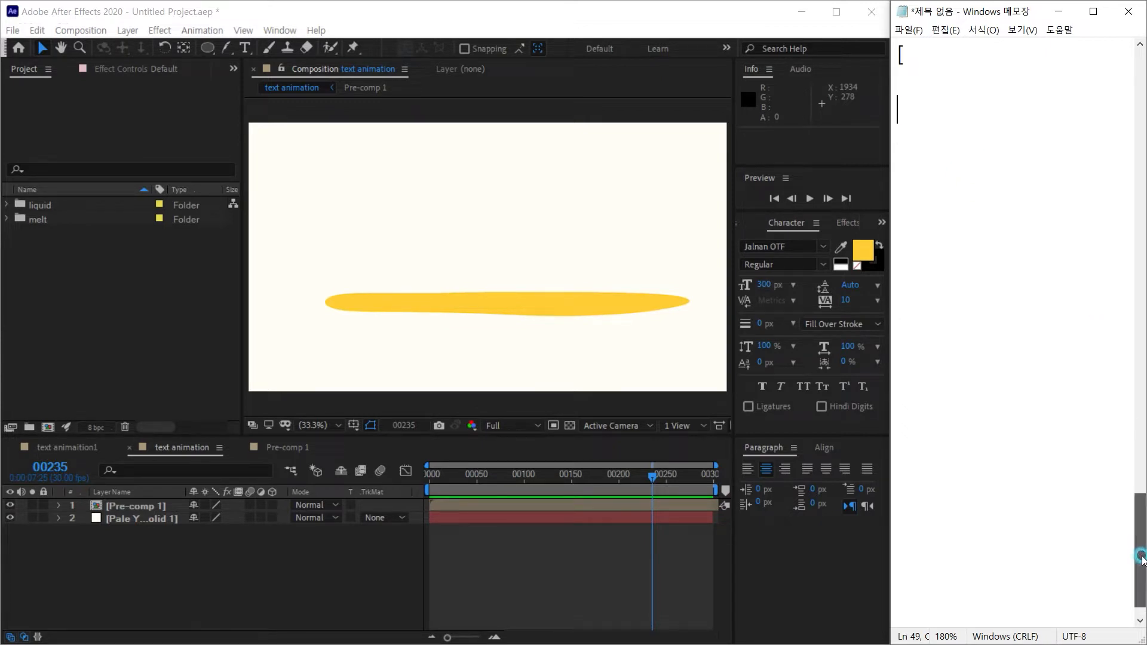
{"action": "left_click", "coordinate": [924, 62]}
{"action": "type", "text": "ㄴ"}
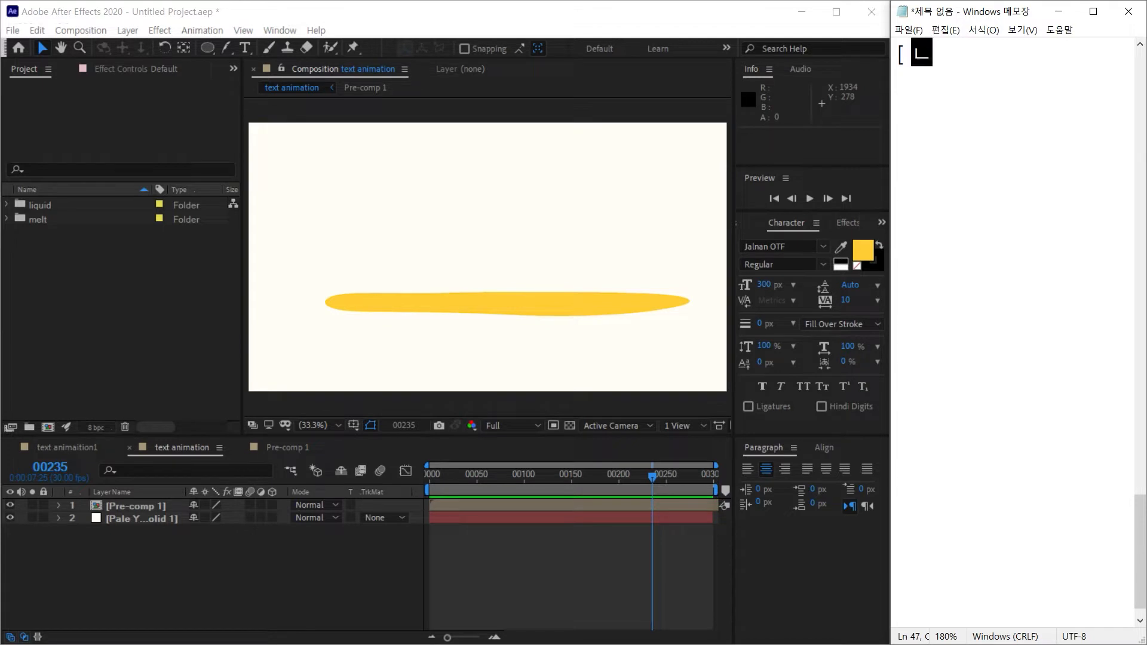
{"action": "type", "text": "녹아내리"}
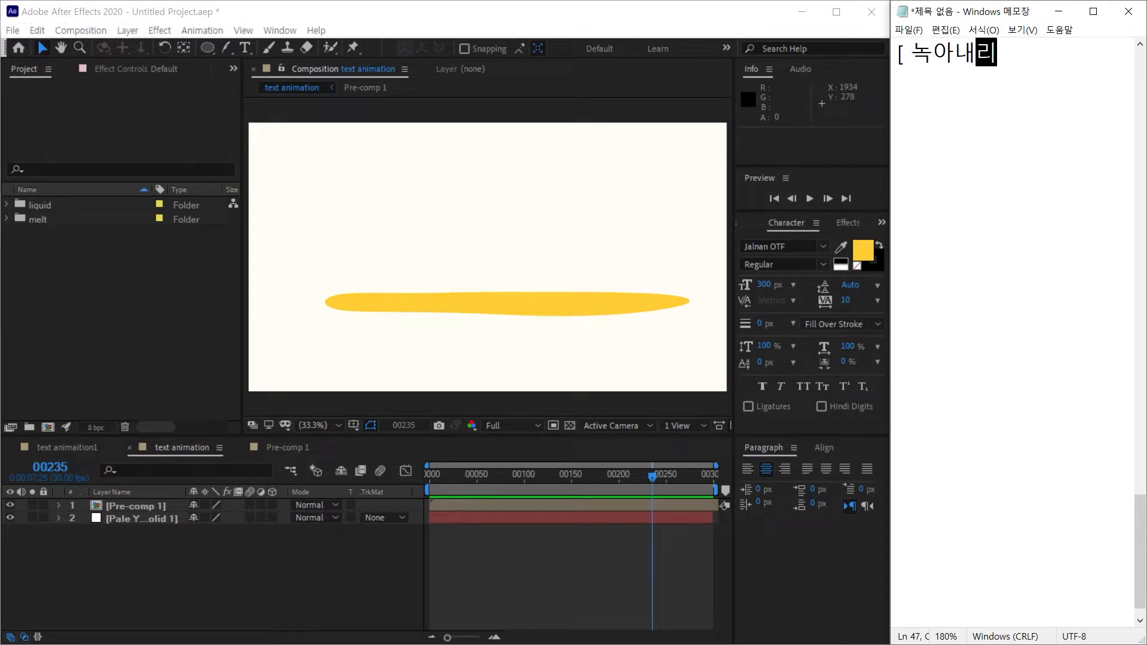
{"action": "type", "text": "는 ㄱ글자 애"}
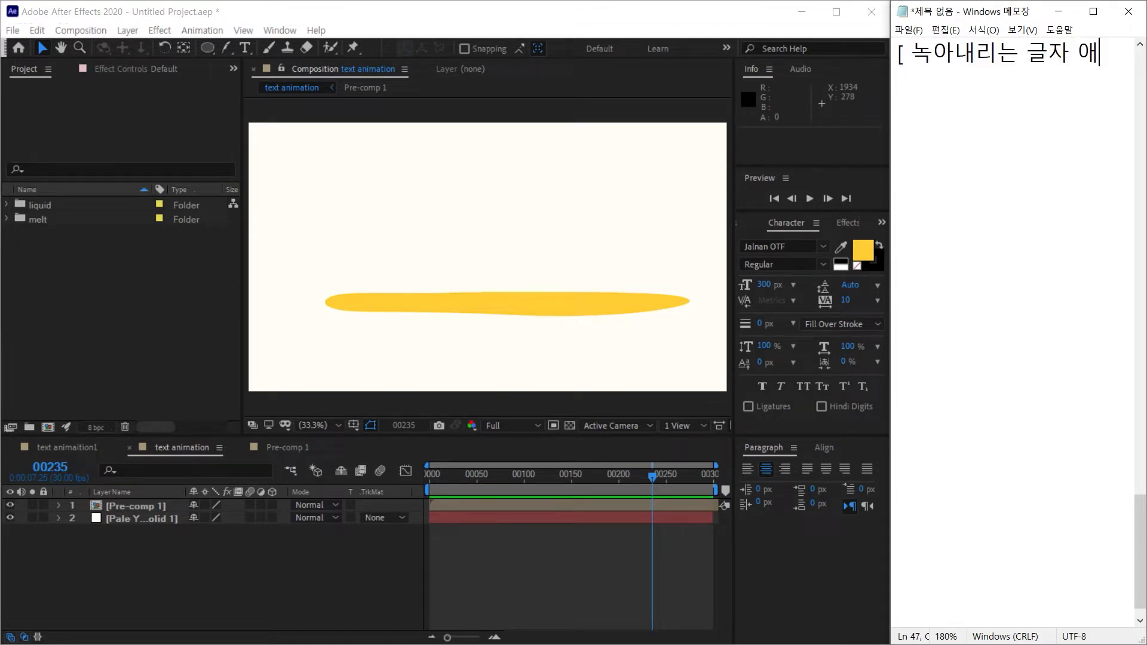
{"action": "type", "text": "니메이션 ]"}
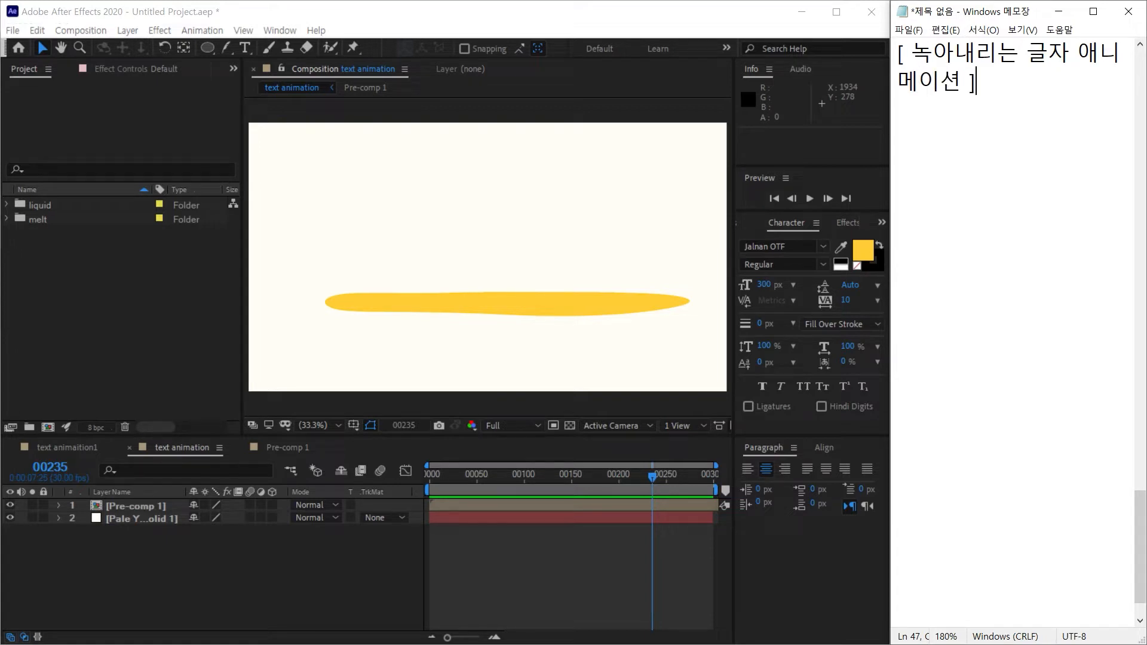
Step: Write note item "1. 새로운 컴포지션 만들기 (ctrl + N)" under the heading and start item 2
{"action": "key", "text": "Return"}
{"action": "type", "text": "1."}
{"action": "left_click", "coordinate": [78, 357]}
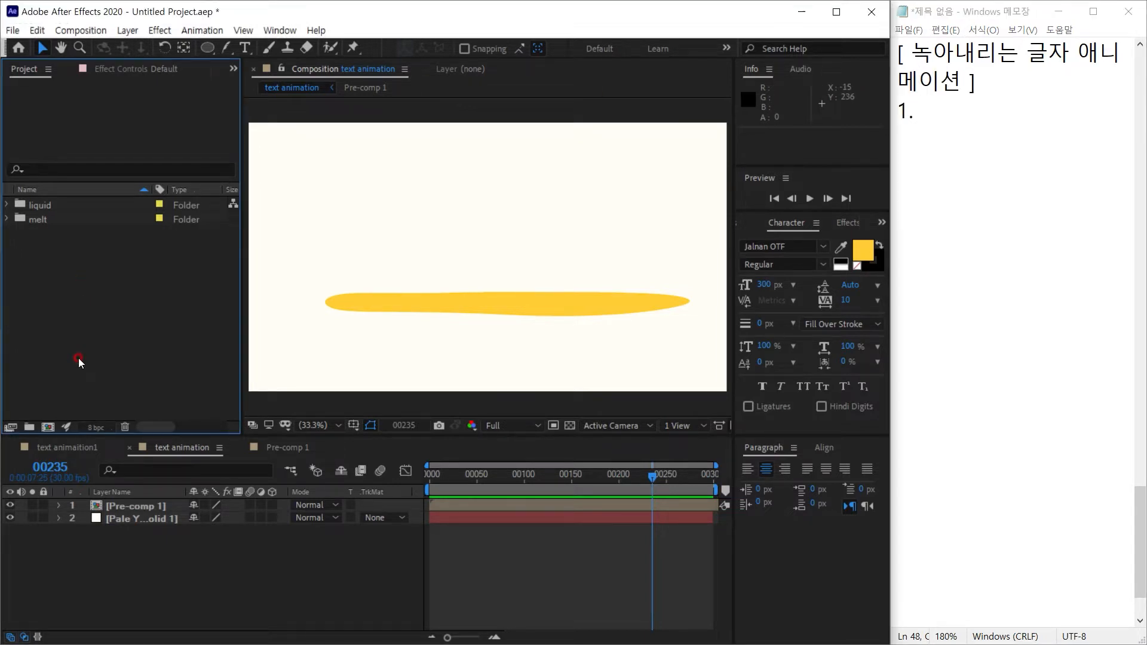
{"action": "left_click", "coordinate": [994, 103]}
{"action": "type", "text": "새"}
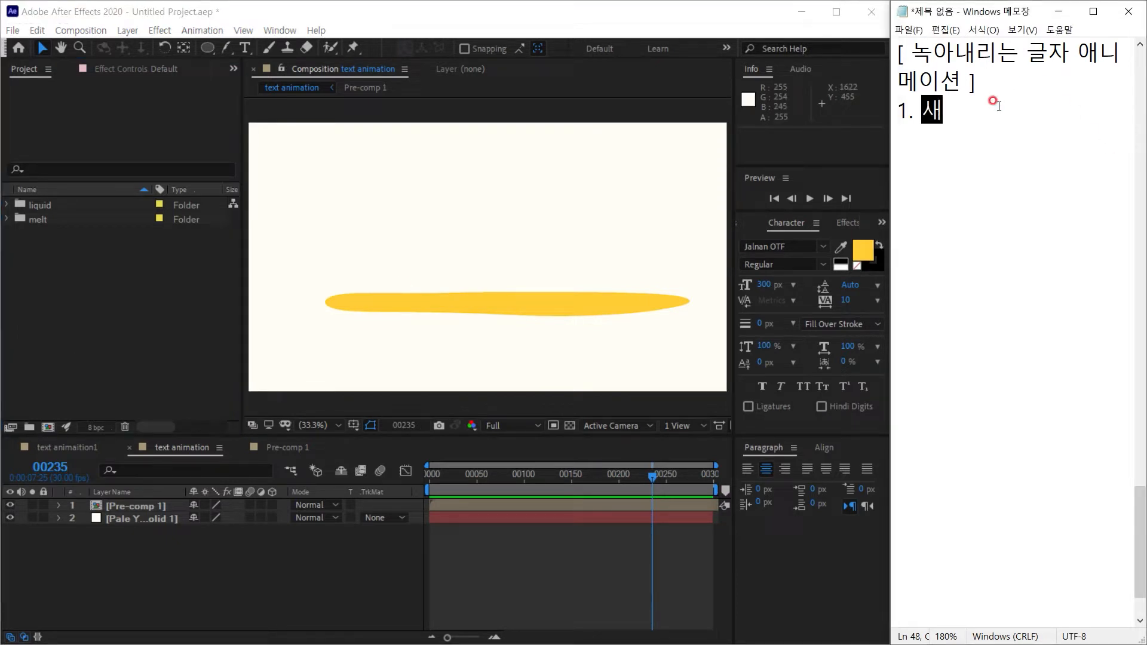
{"action": "type", "text": "로운 컴포짓"}
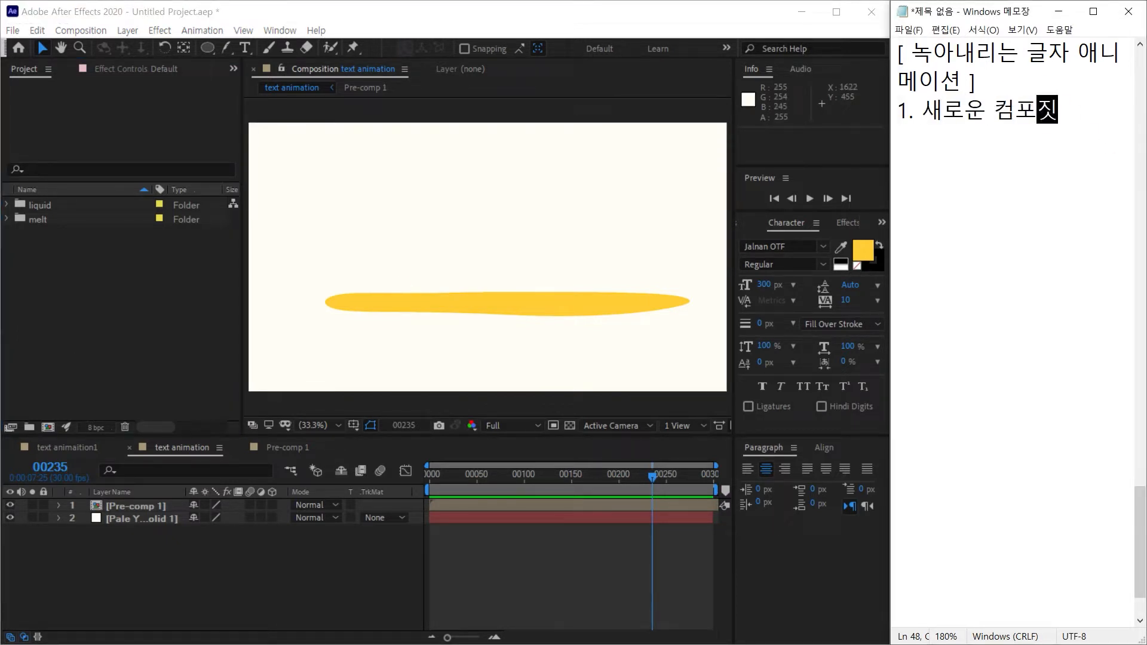
{"action": "type", "text": "션 만들기 ("}
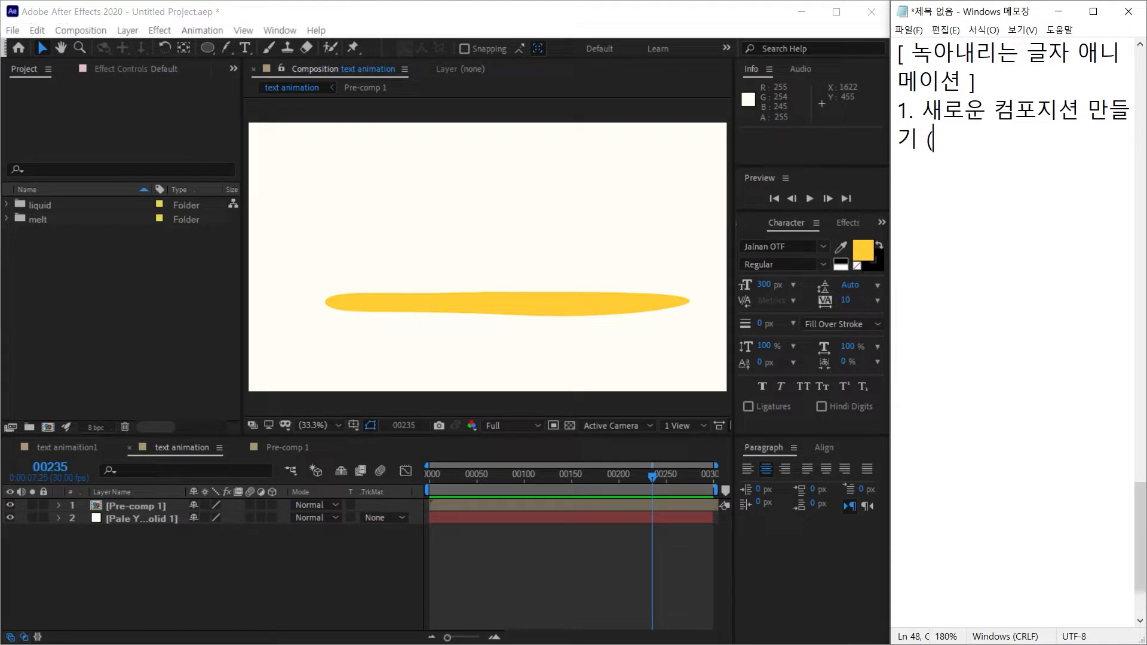
{"action": "type", "text": "ctrl + N)"}
{"action": "key", "text": "Return"}
{"action": "type", "text": "2."}
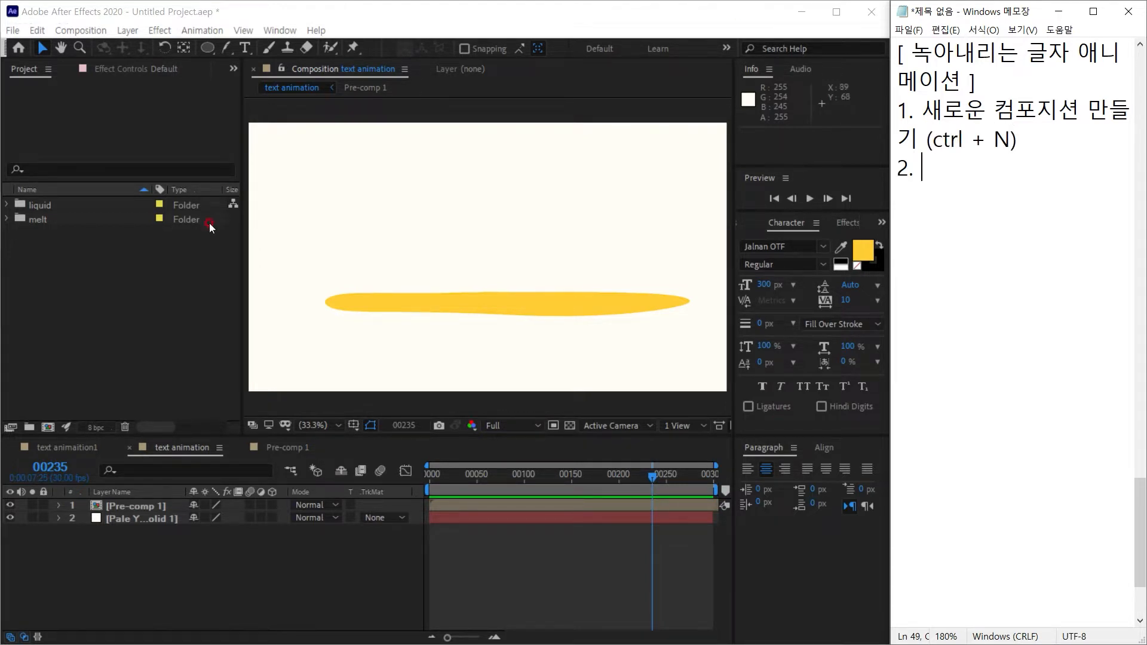
Step: Switch to After Effects and create a new composition named text2
{"action": "left_click", "coordinate": [173, 294]}
{"action": "key", "text": "ctrl+n"}
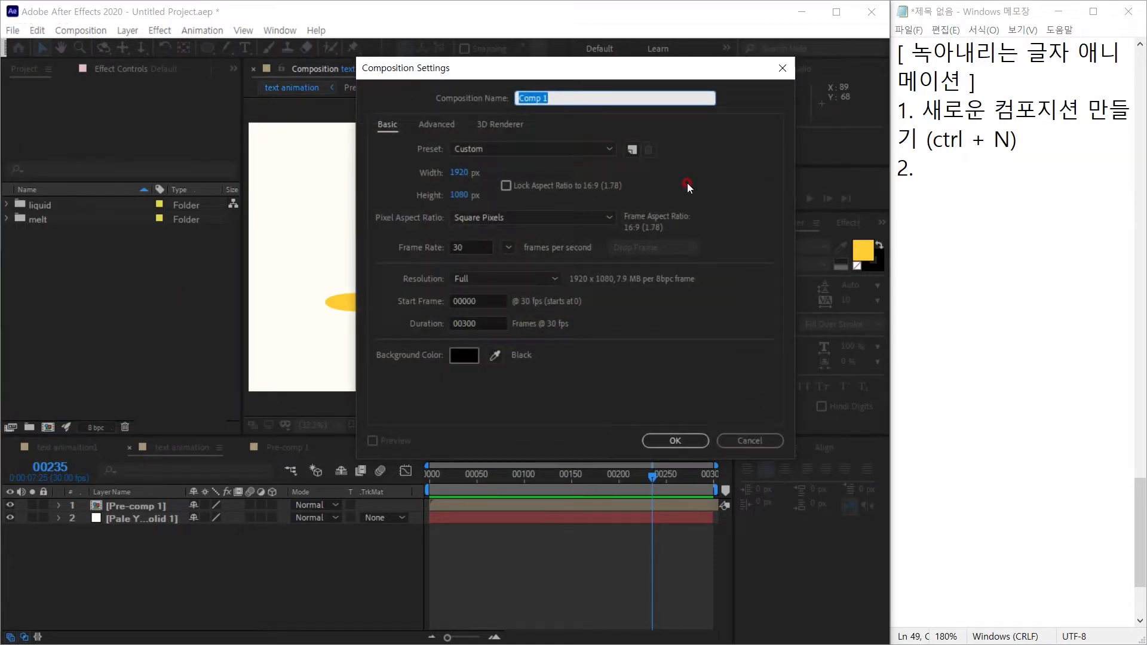
{"action": "type", "text": "text2"}
{"action": "left_click", "coordinate": [685, 441]}
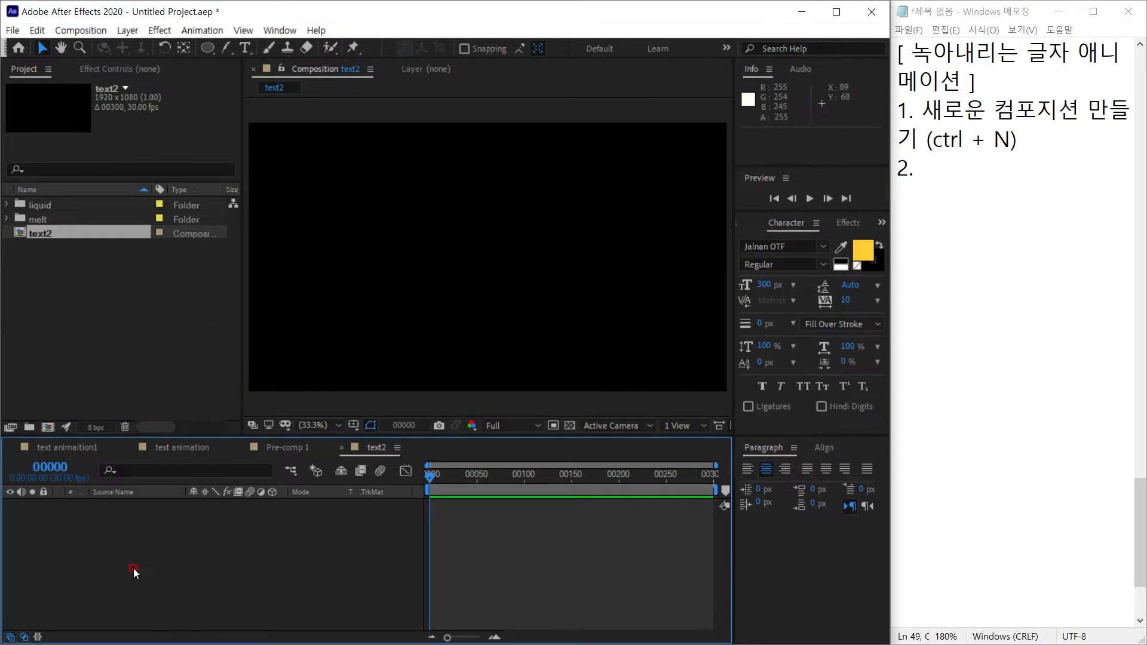
Step: Look at the pale yellow solid layer in the text animation composition and return to the text2 composition
{"action": "left_click", "coordinate": [969, 170]}
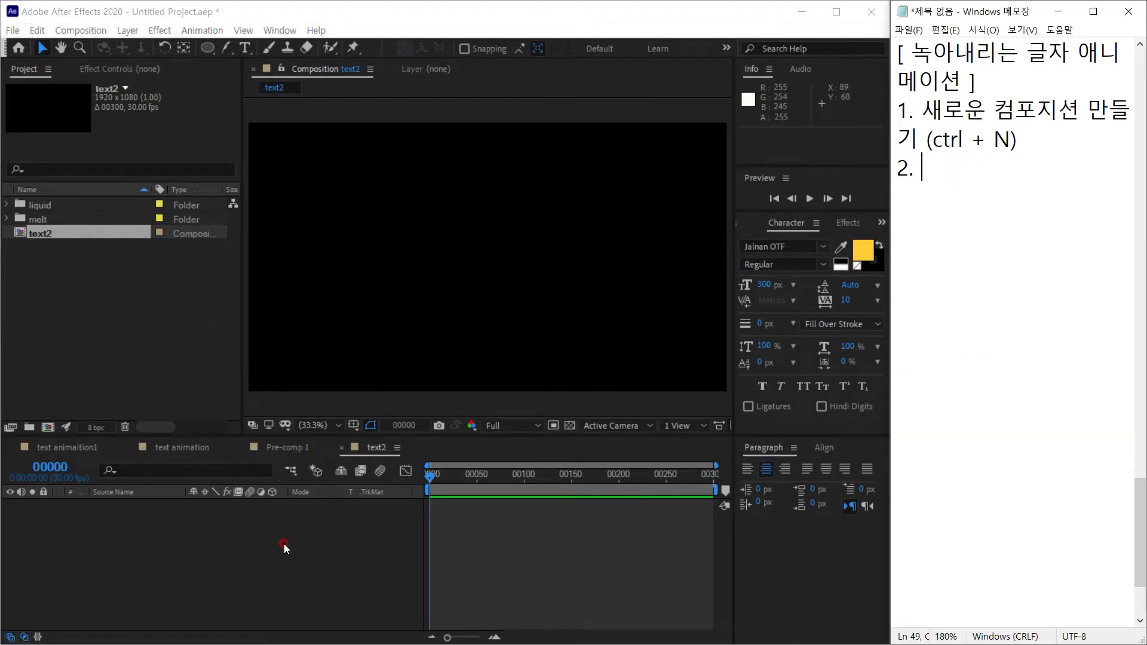
{"action": "left_click", "coordinate": [241, 447]}
{"action": "left_click", "coordinate": [173, 448]}
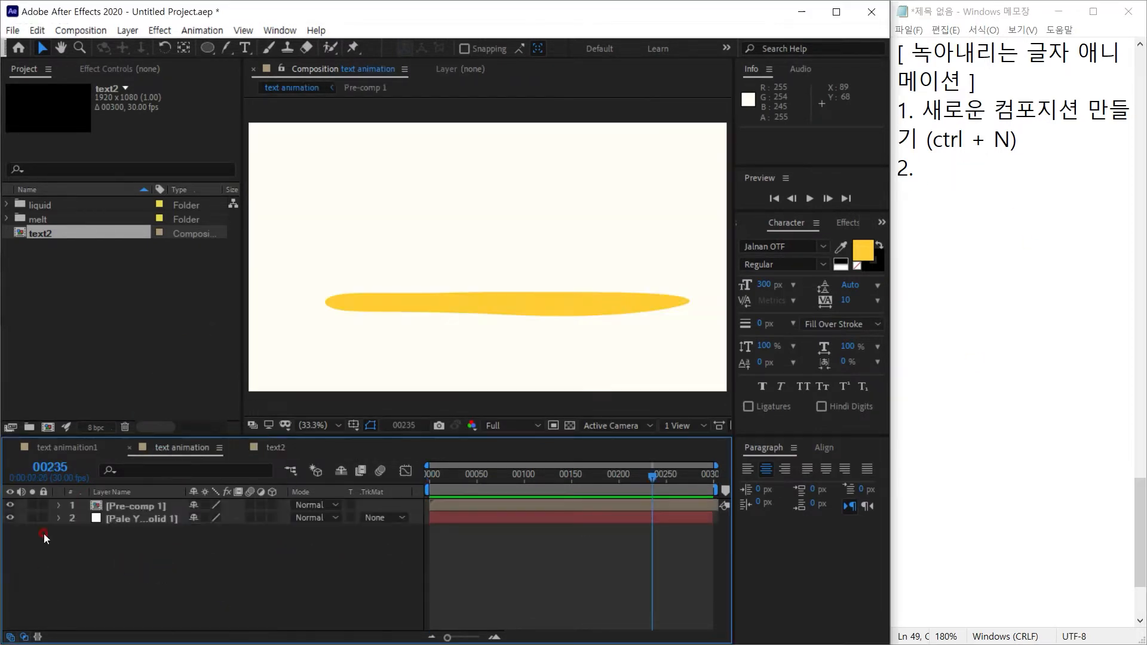
{"action": "left_click", "coordinate": [117, 519]}
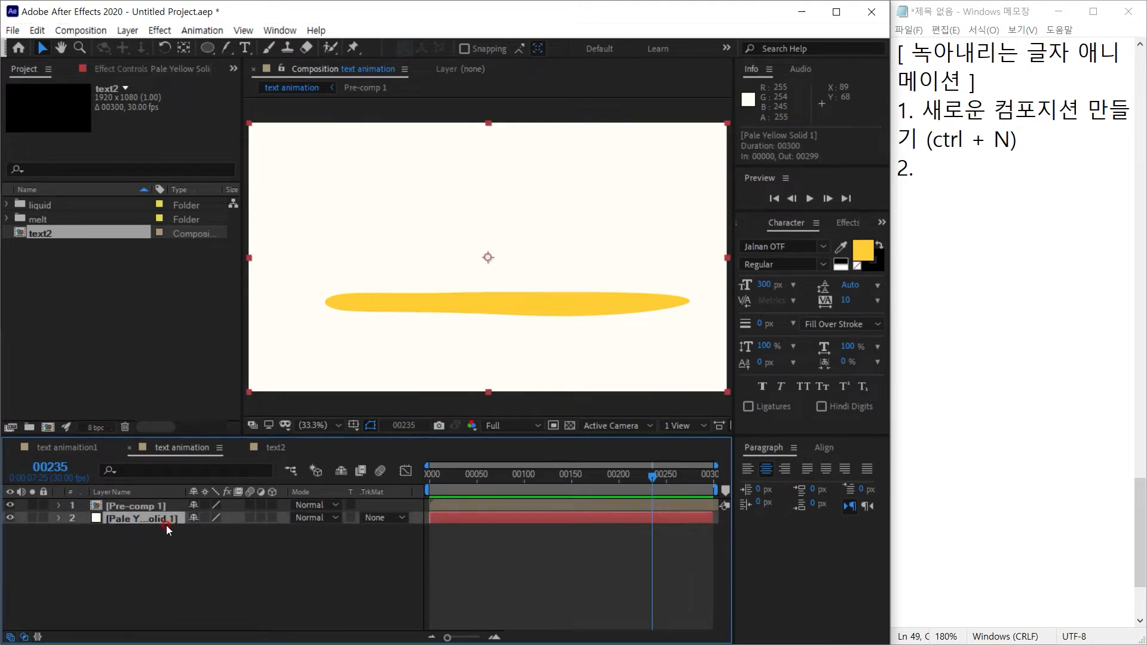
{"action": "left_click", "coordinate": [275, 448]}
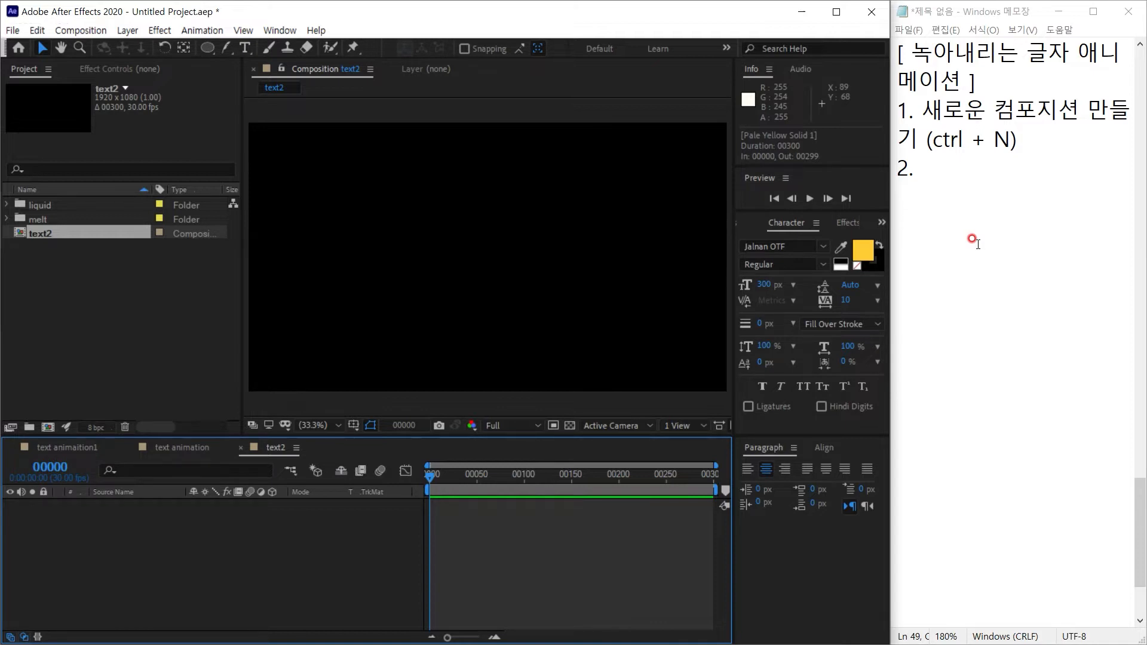
Step: Write note item 2 in Notepad as "글자툴(ctrl + T)을 이용하여 한단어씩 따로따로 제작"
{"action": "left_click", "coordinate": [1008, 158]}
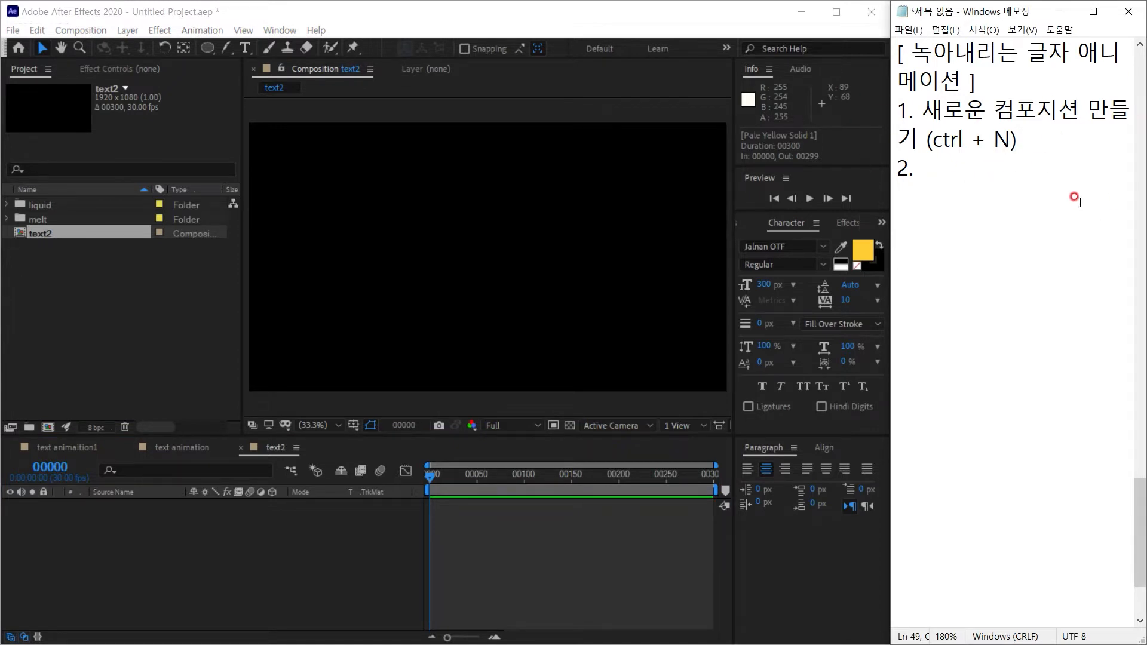
{"action": "type", "text": "rmf"}
{"action": "key", "text": "BackSpace"}
{"action": "key", "text": "BackSpace"}
{"action": "key", "text": "BackSpace"}
{"action": "key", "text": "Hangul"}
{"action": "type", "text": "글자툴("}
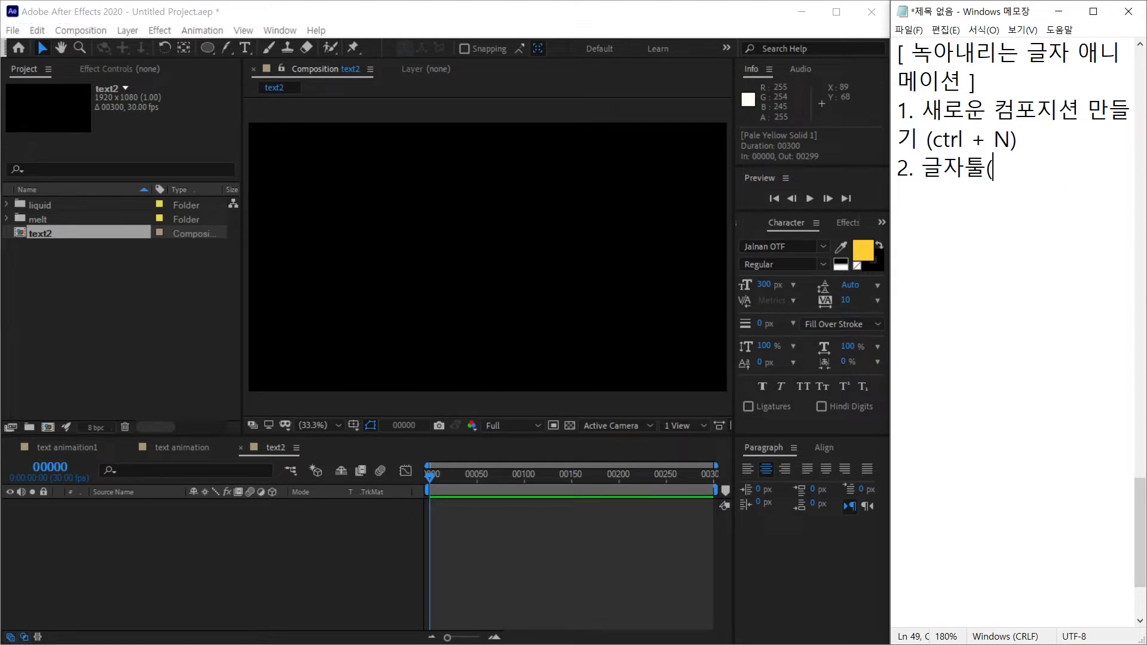
{"action": "key", "text": "Hangul"}
{"action": "type", "text": "ctrl + T)"}
{"action": "key", "text": "Hangul"}
{"action": "type", "text": "을 이용하여 "}
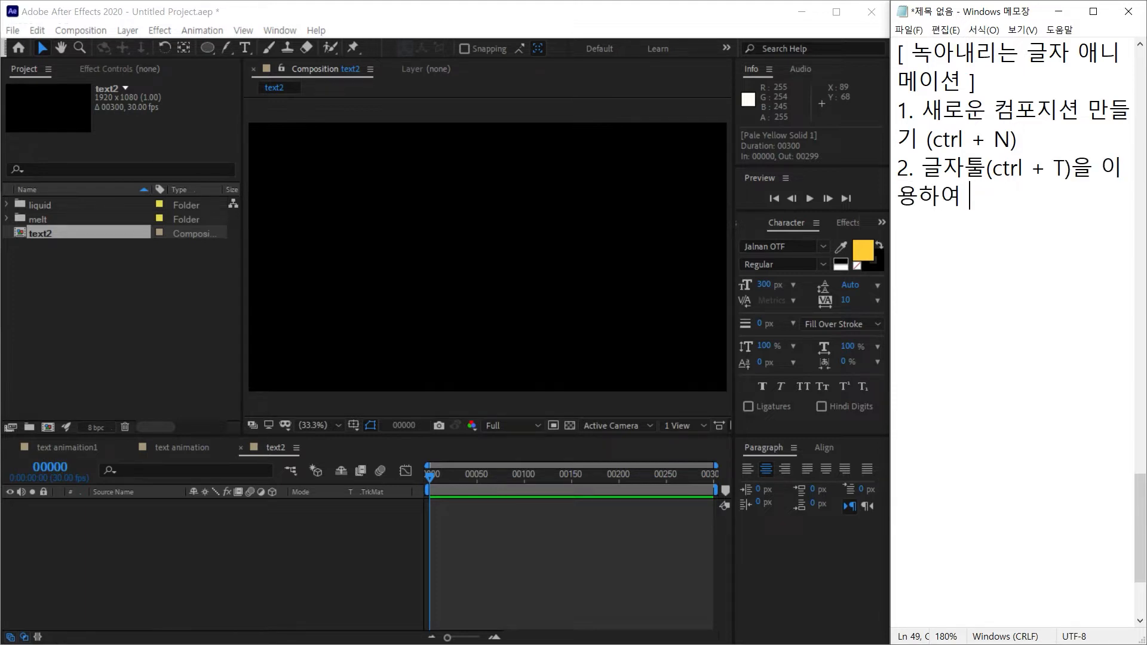
{"action": "type", "text": "한단"}
{"action": "type", "text": "어씩 따로 "}
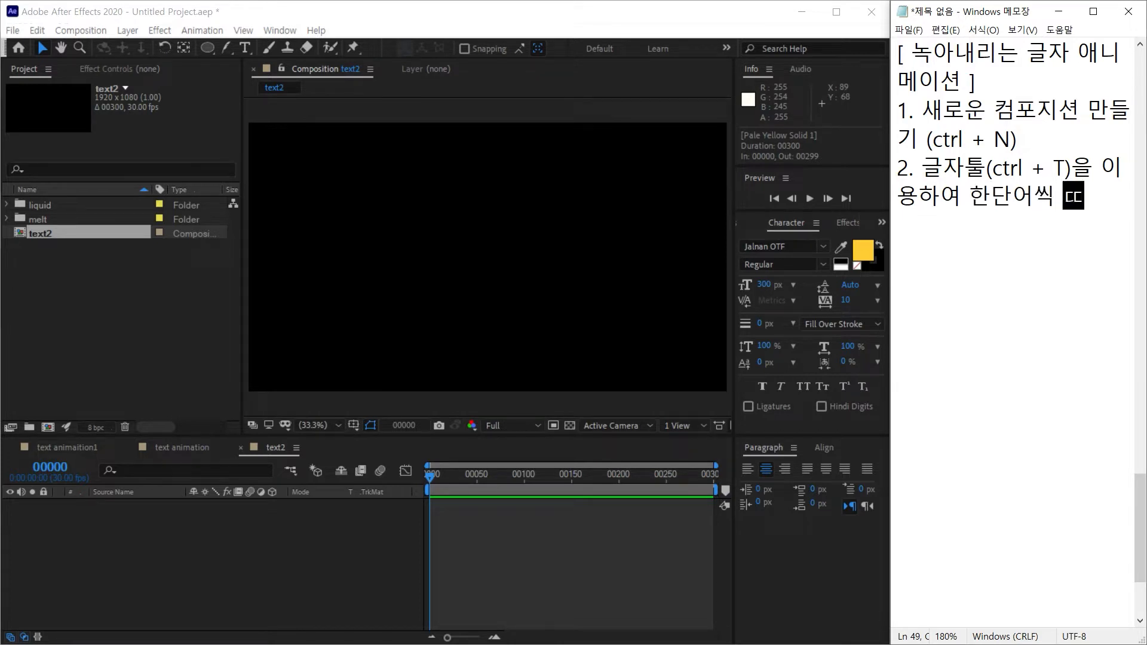
{"action": "type", "text": "따로 제작"}
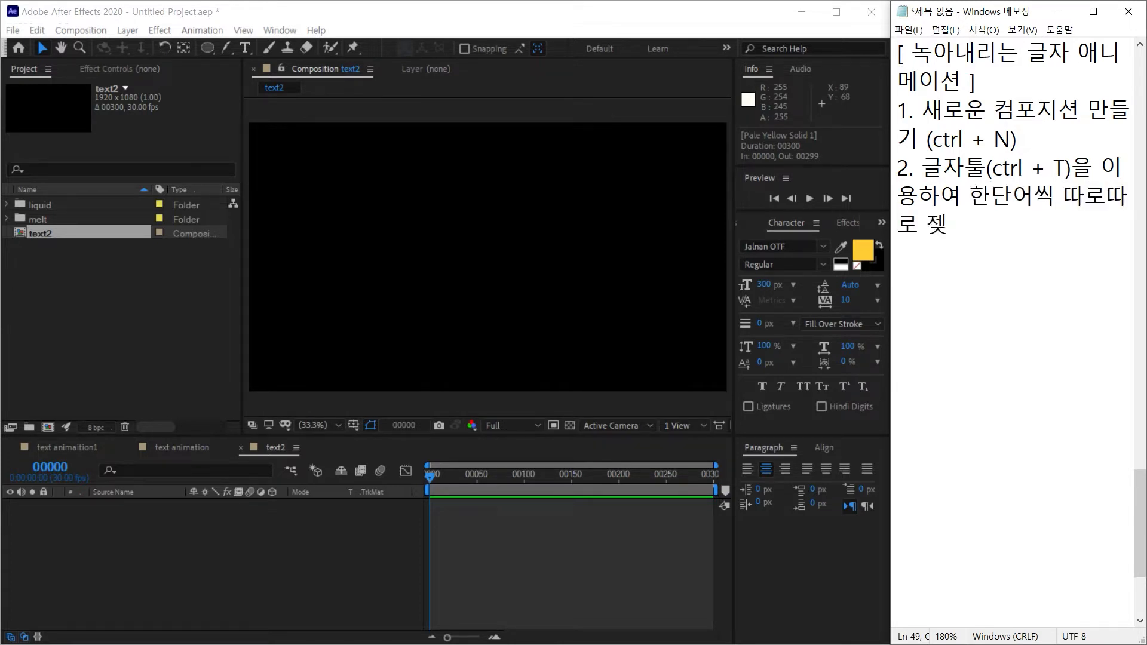
Step: Switch to After Effects and create a text layer reading "녹" near the middle of the text2 composition
{"action": "left_click", "coordinate": [709, 227]}
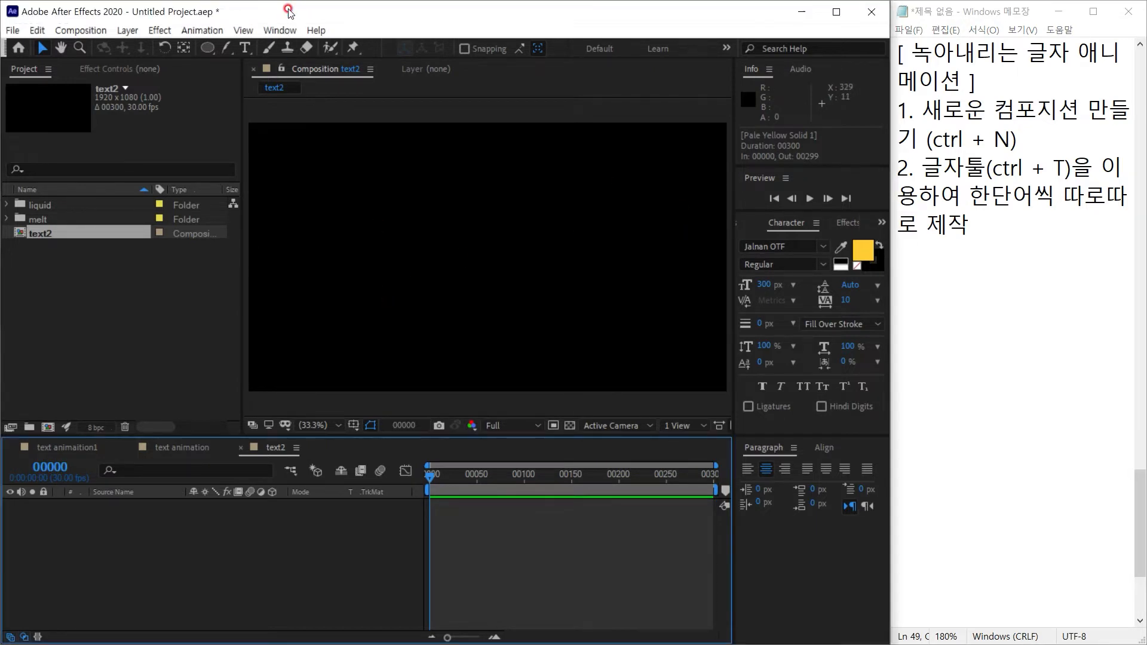
{"action": "key", "text": "ctrl+t"}
{"action": "left_click", "coordinate": [480, 251]}
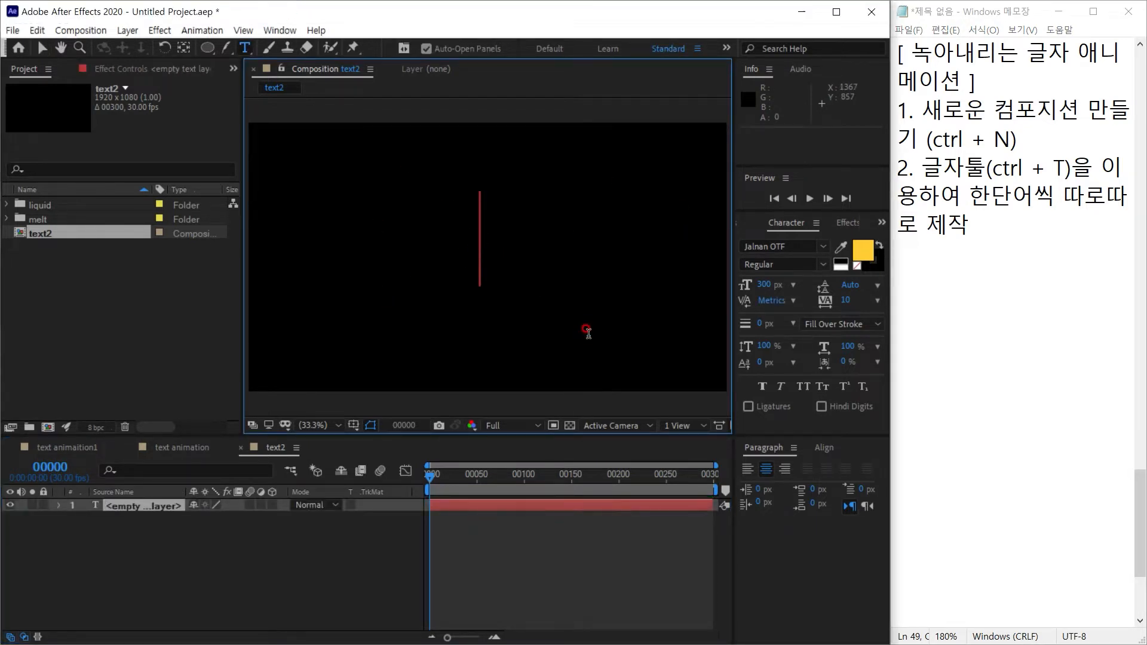
{"action": "type", "text": "sh"}
{"action": "key", "text": "BackSpace"}
{"action": "key", "text": "BackSpace"}
{"action": "key", "text": "Hangul"}
{"action": "type", "text": "녹"}
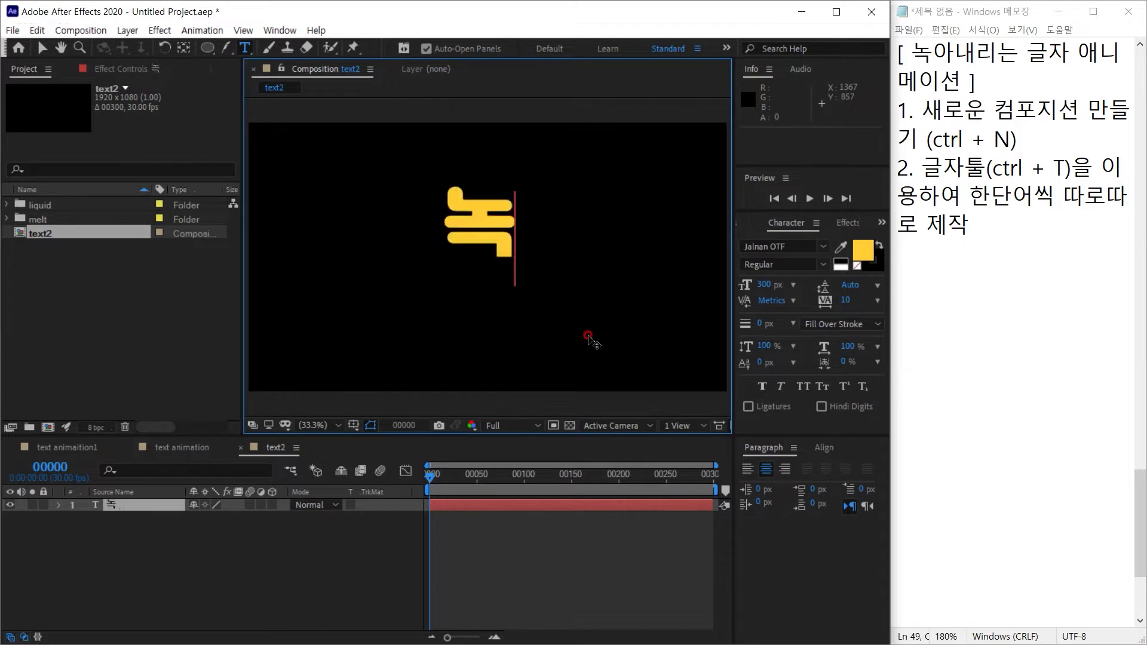
Step: Center the "녹" text layer horizontally and vertically in the composition
{"action": "left_click", "coordinate": [33, 47]}
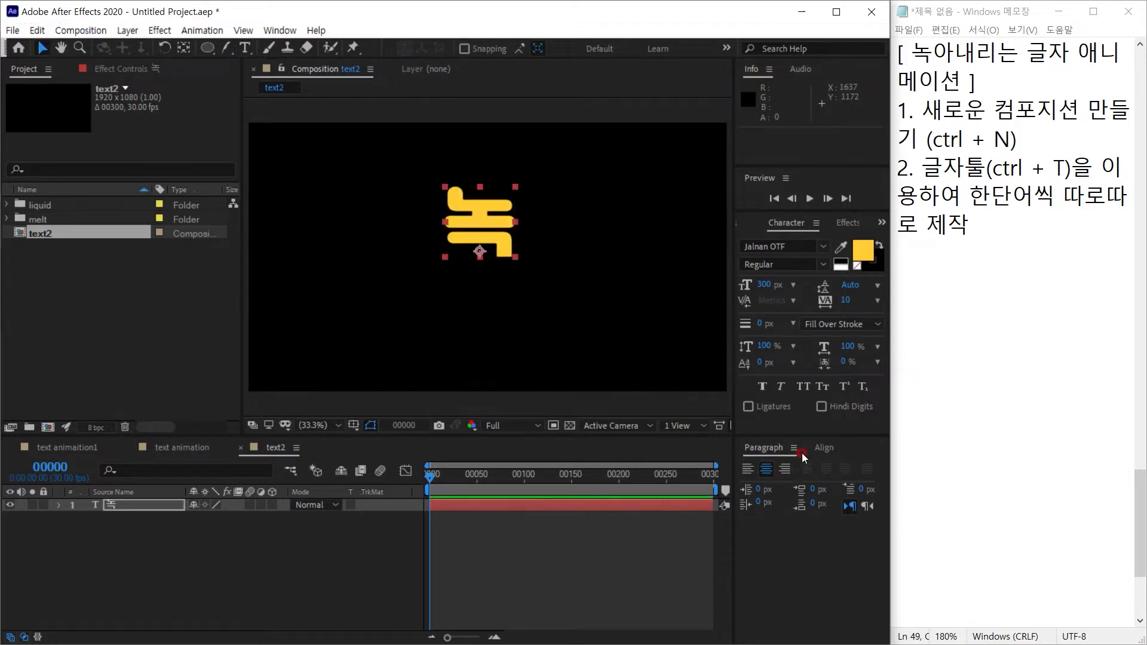
{"action": "left_click", "coordinate": [823, 447]}
{"action": "left_click", "coordinate": [783, 487]}
{"action": "left_click", "coordinate": [851, 485]}
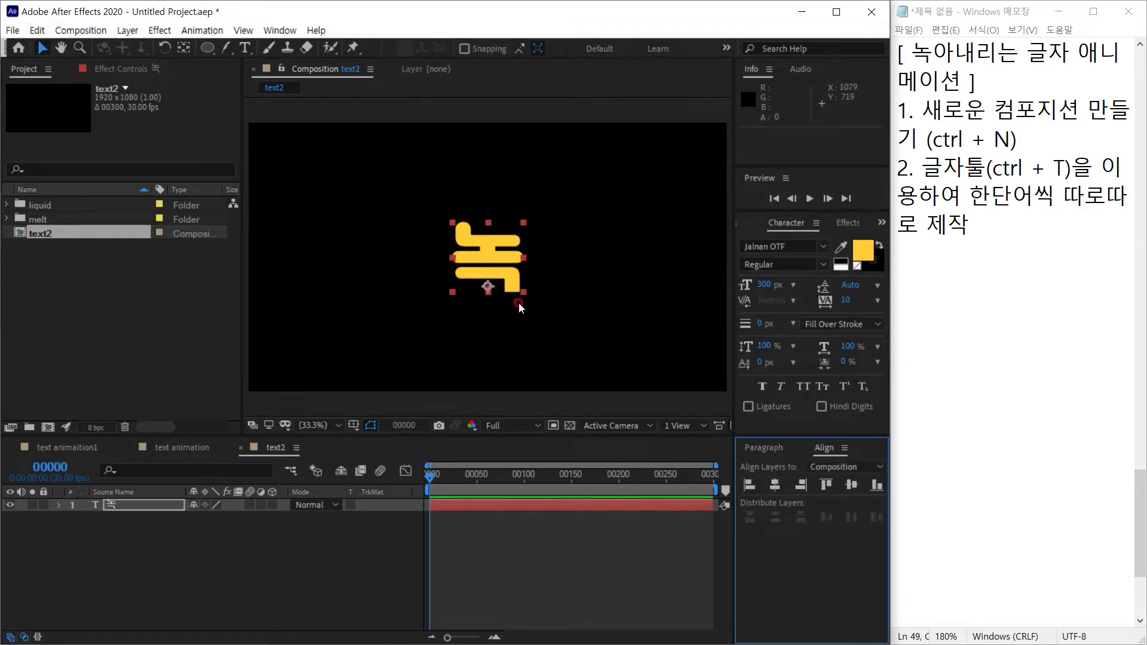
Step: Duplicate the "녹" text layer and change the copy's text to "는"
{"action": "left_click", "coordinate": [170, 501]}
{"action": "key", "text": "ctrl+d"}
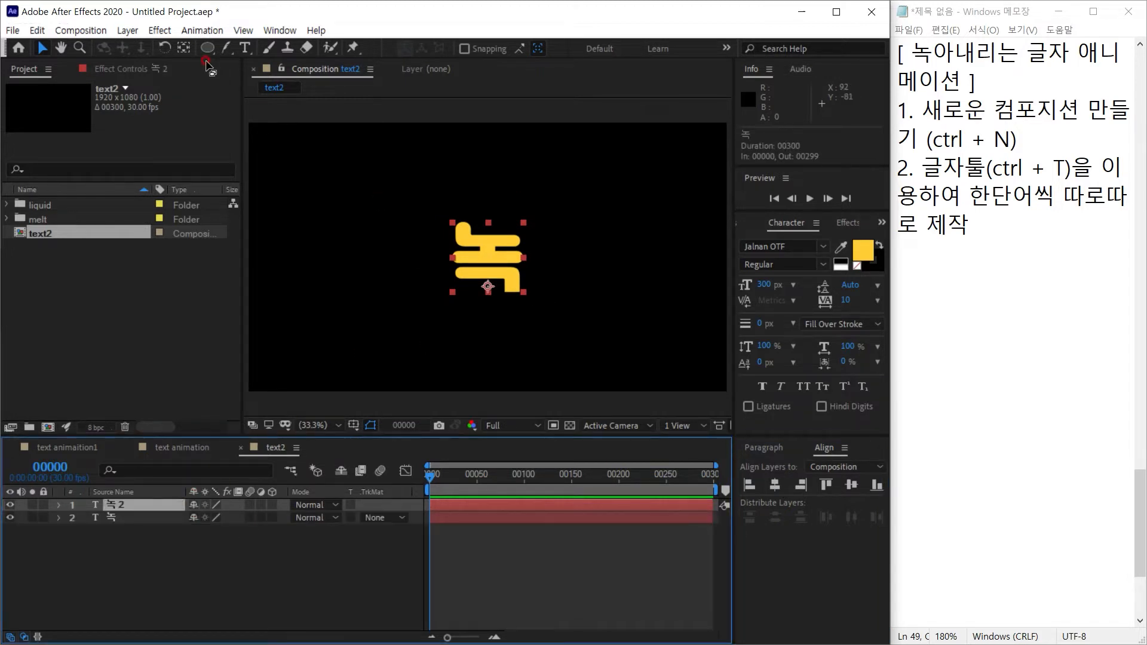
{"action": "key", "text": "ctrl+t"}
{"action": "left_click_drag", "start_coordinate": [452, 241], "coordinate": [540, 246]}
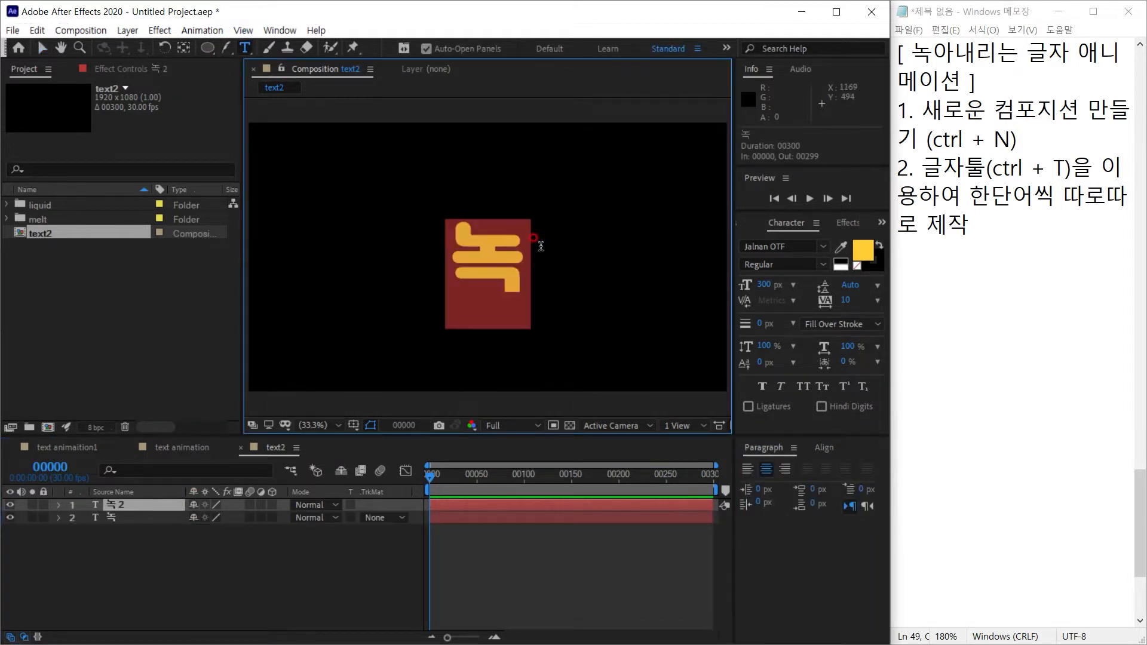
{"action": "type", "text": "는"}
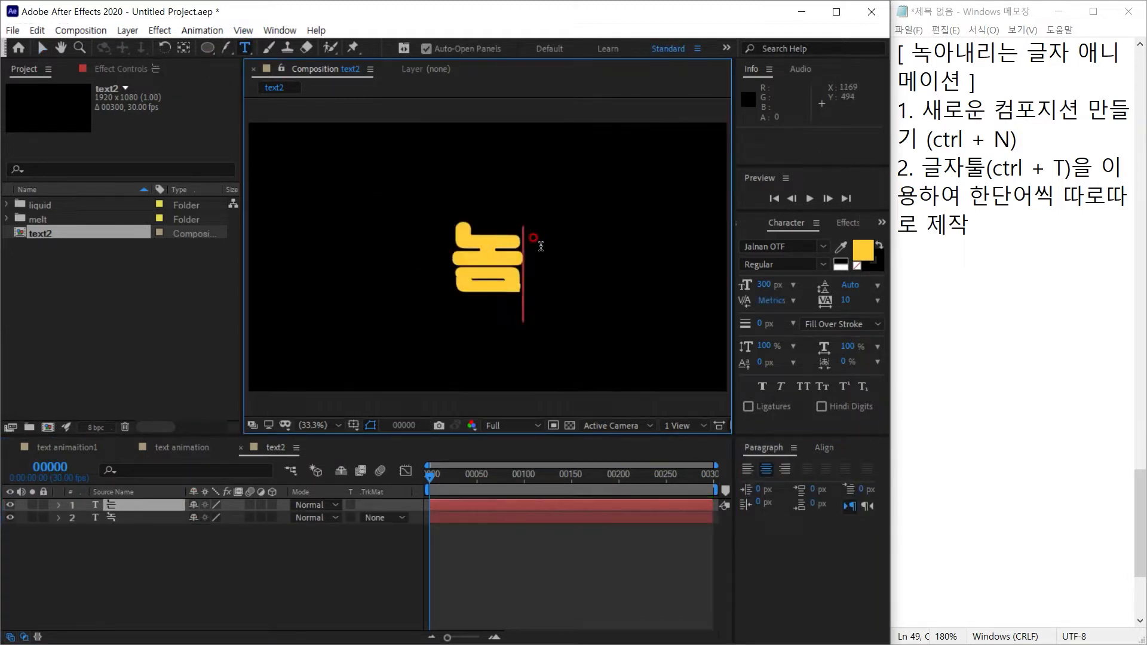
Step: Move the "녹" layer left so that it sits directly beside "는"
{"action": "left_click", "coordinate": [37, 47]}
{"action": "left_click", "coordinate": [144, 521]}
{"action": "left_click_drag", "start_coordinate": [487, 279], "coordinate": [411, 279]}
Step: Duplicate the "는" layer, place the copy to its right and change its text to "다"
{"action": "left_click", "coordinate": [125, 505]}
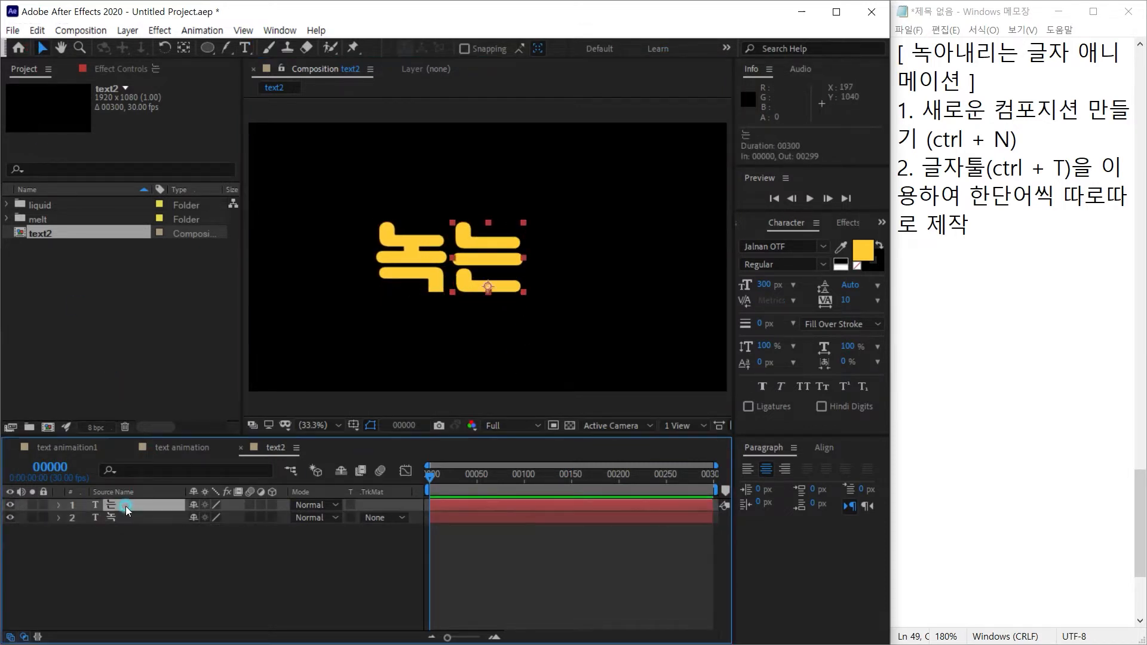
{"action": "key", "text": "ctrl+d"}
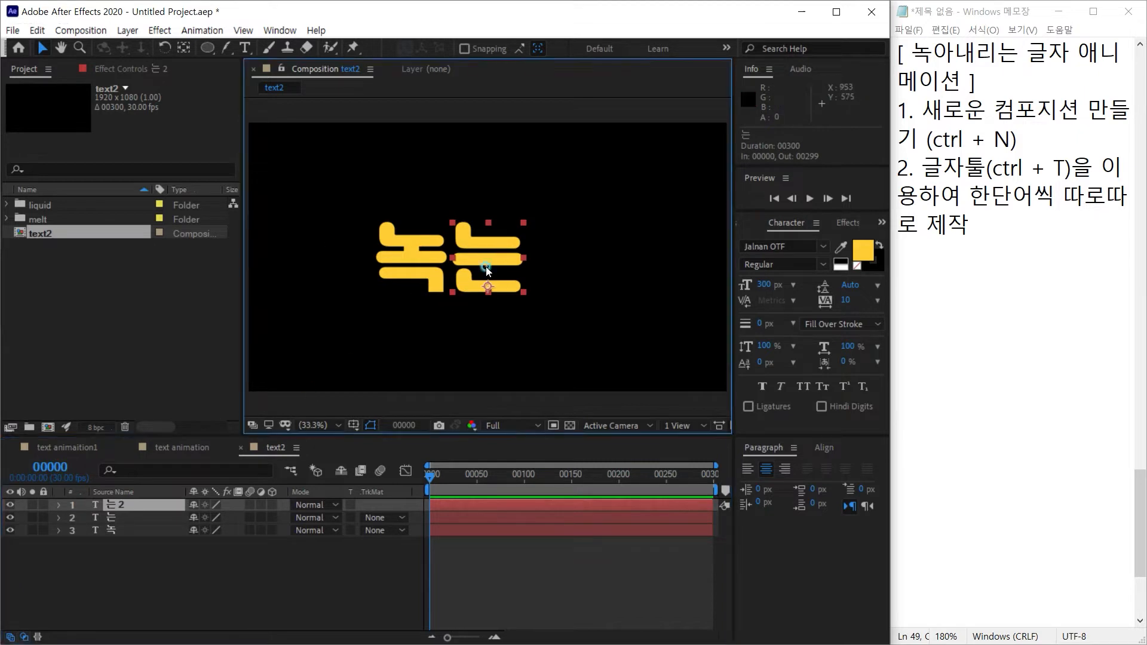
{"action": "left_click_drag", "start_coordinate": [486, 267], "coordinate": [681, 272]}
{"action": "left_click", "coordinate": [245, 48]}
{"action": "type", "text": "다"}
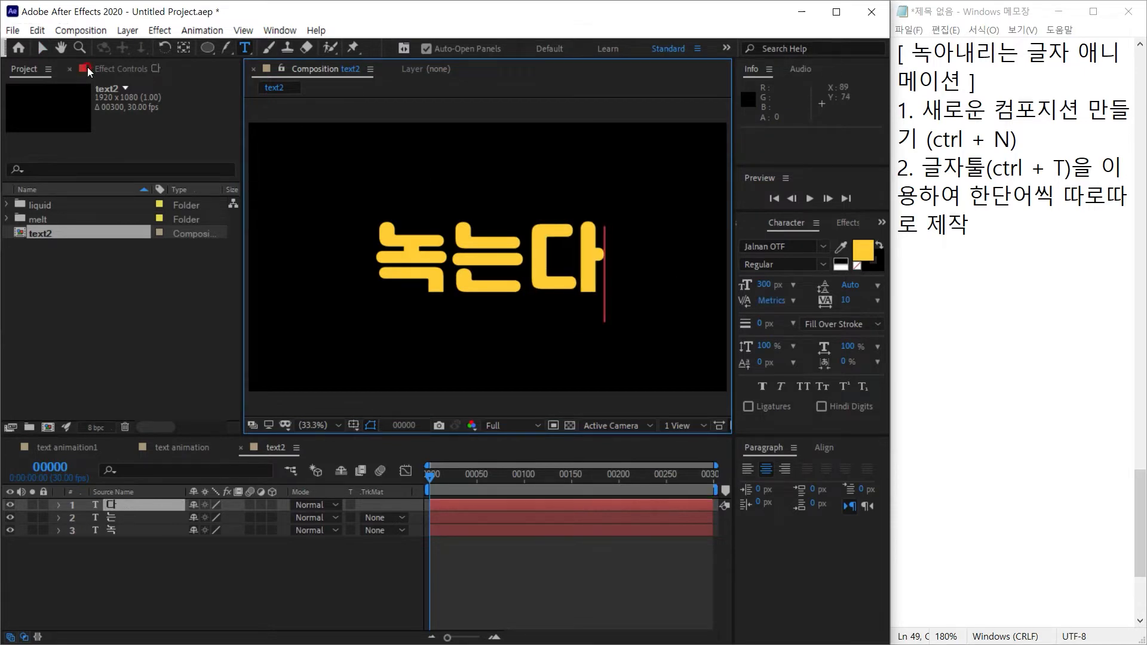
{"action": "left_click", "coordinate": [41, 48]}
{"action": "left_click", "coordinate": [242, 592]}
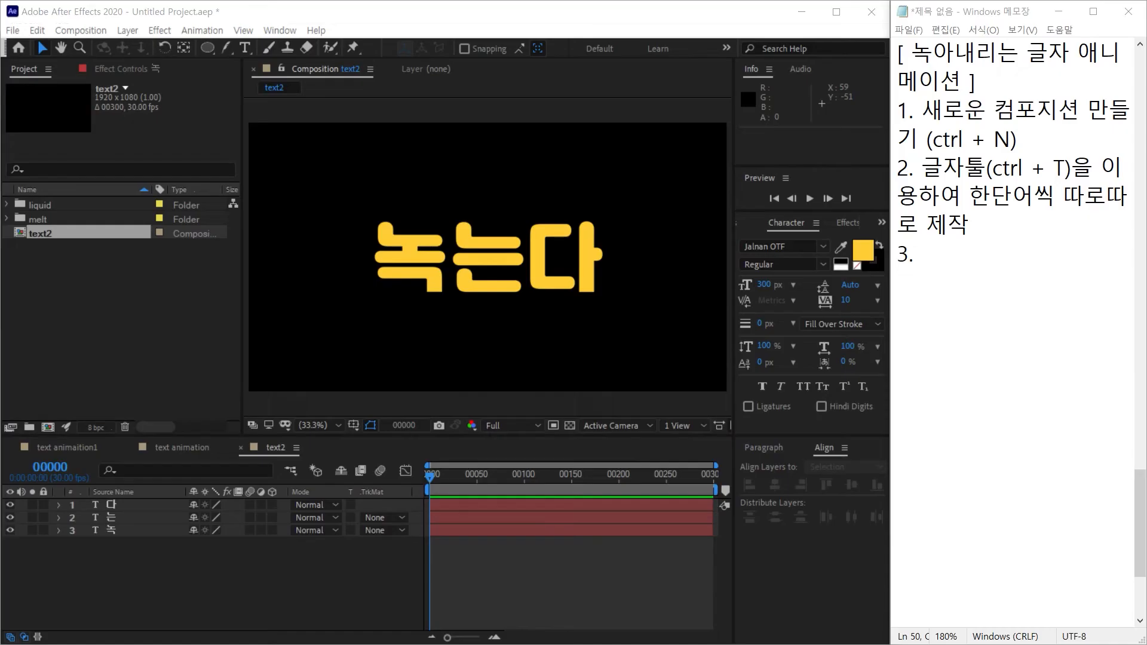
Step: In the Notepad notes, add a space in item 2 so that it reads "한 단어씩"
{"action": "left_click", "coordinate": [331, 524]}
{"action": "left_click", "coordinate": [981, 196]}
{"action": "left_click", "coordinate": [991, 250]}
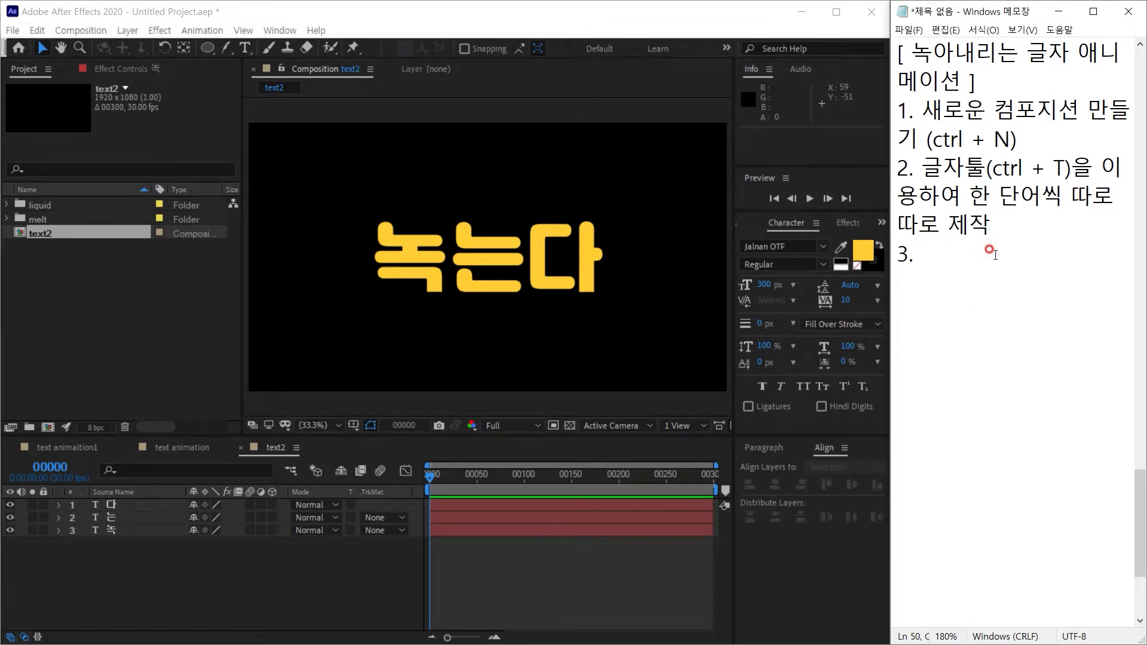
Step: Select all three text layers in After Effects, and begin note 3 in Notepad with "align(window)"
{"action": "left_click_drag", "start_coordinate": [181, 569], "coordinate": [98, 499]}
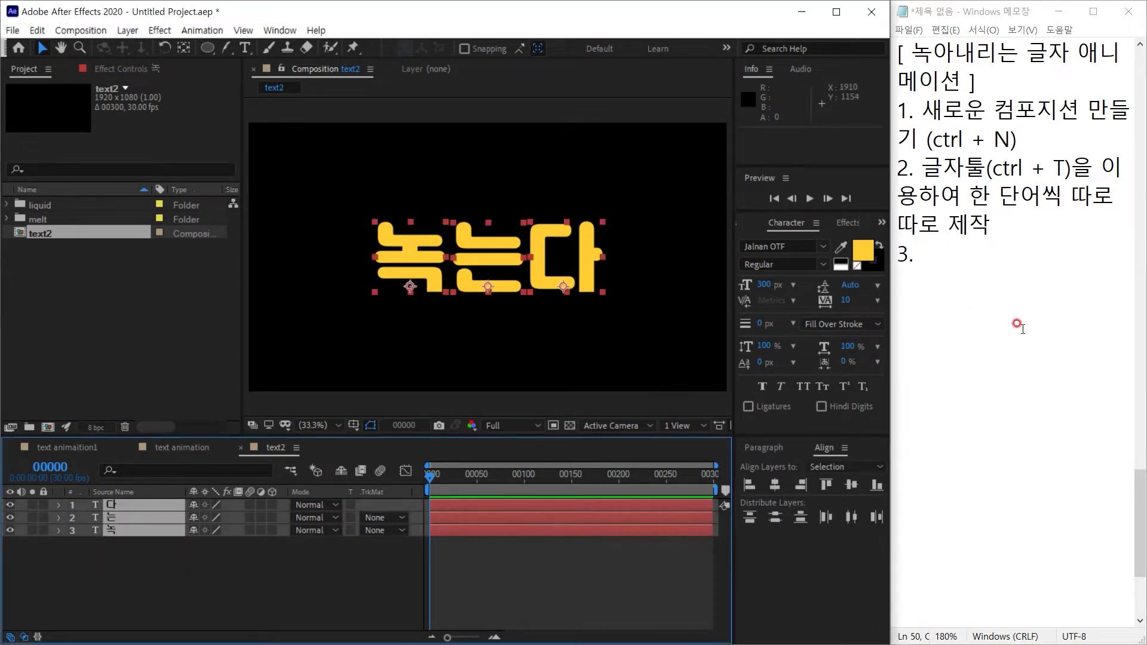
{"action": "left_click", "coordinate": [972, 255]}
{"action": "type", "text": "미ㅏ"}
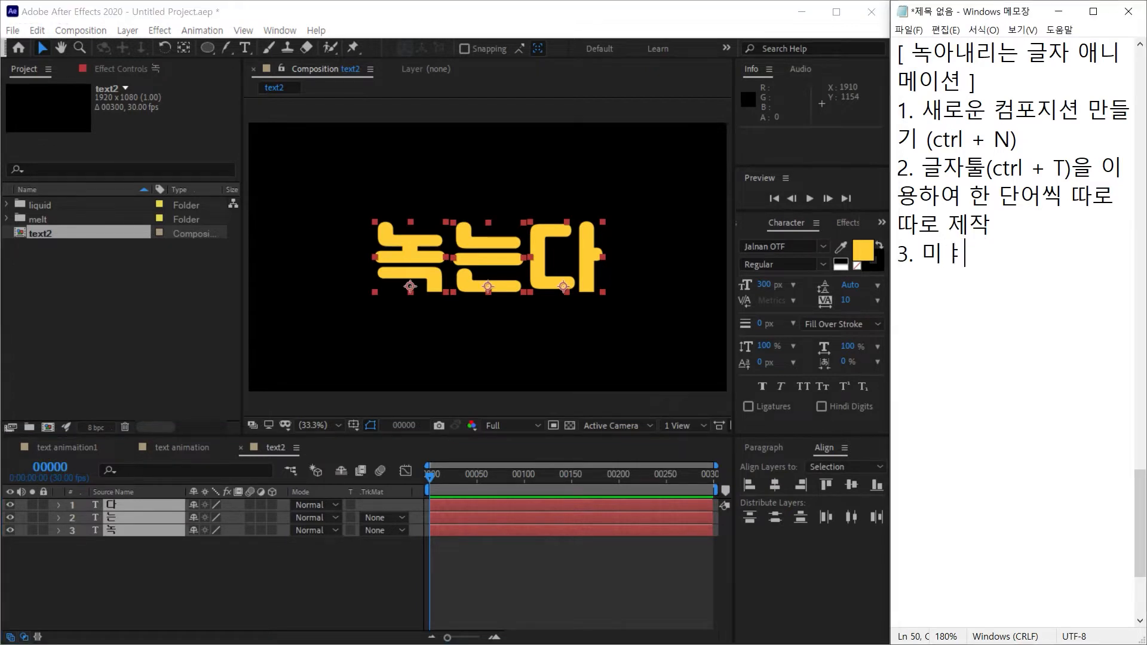
{"action": "key", "text": "BackSpace"}
{"action": "key", "text": "BackSpace"}
{"action": "type", "text": "align(s"}
{"action": "key", "text": "BackSpace"}
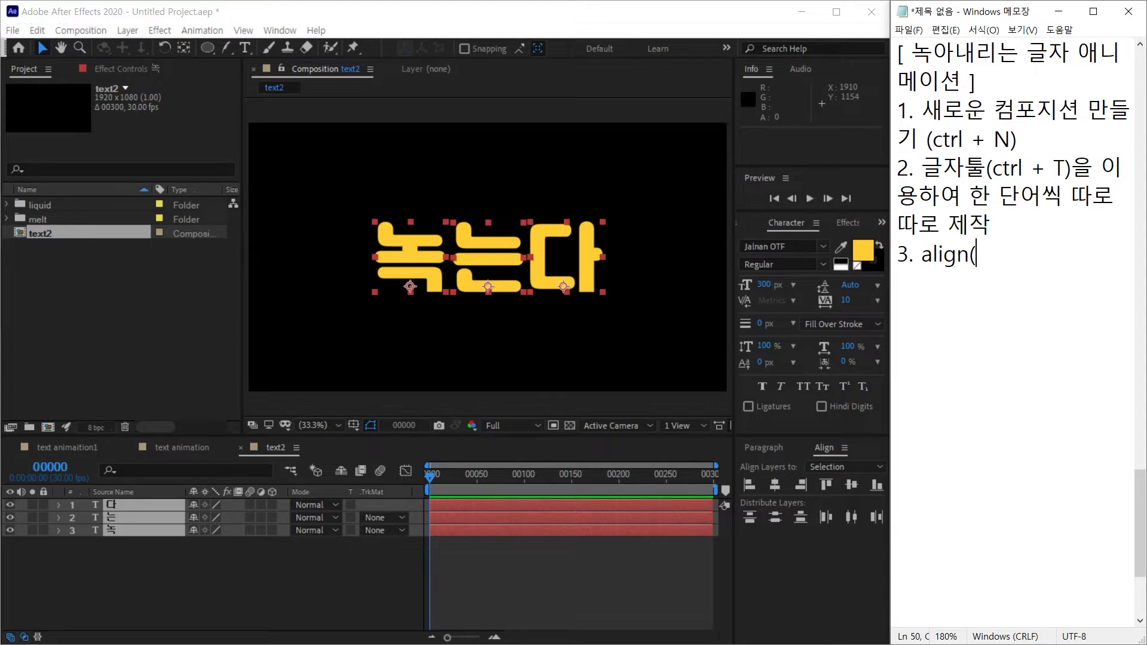
{"action": "type", "text": "자ㅜ"}
{"action": "key", "text": "BackSpace"}
{"action": "key", "text": "BackSpace"}
{"action": "key", "text": "Hangul"}
{"action": "type", "text": "window)"}
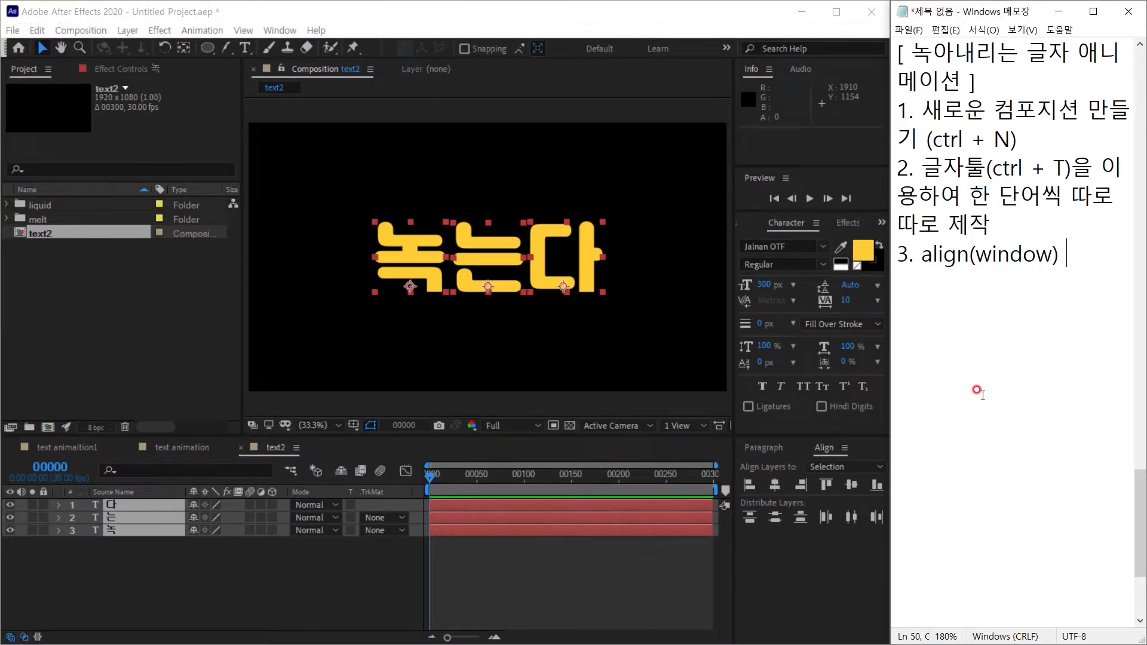
Step: Complete note 3 with "각 개체 배치하기" and start a new line
{"action": "type", "text": "rk"}
{"action": "key", "text": "BackSpace"}
{"action": "key", "text": "BackSpace"}
{"action": "key", "text": "Hangul"}
{"action": "type", "text": "각 개"}
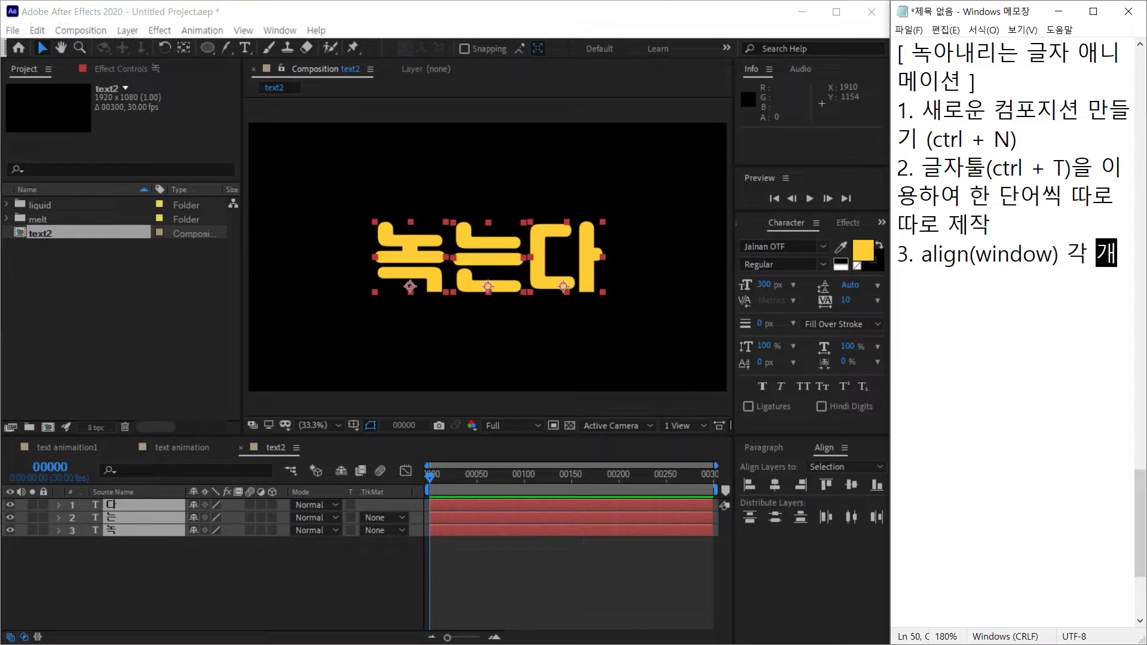
{"action": "type", "text": "체 배치하"}
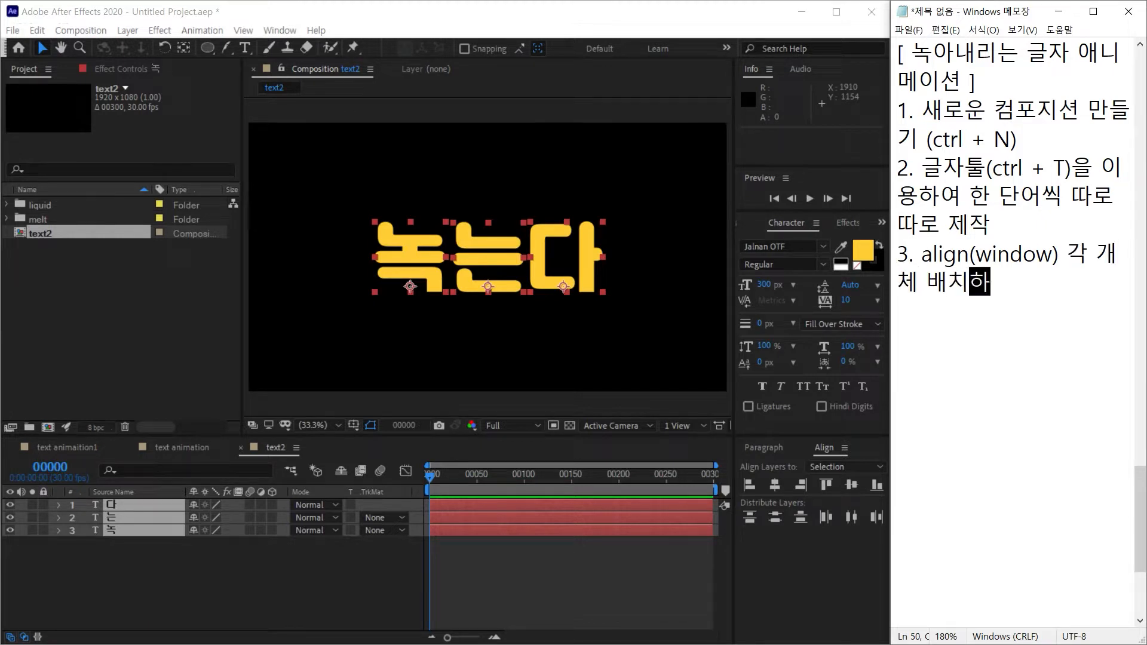
{"action": "type", "text": "기"}
{"action": "key", "text": "Return"}
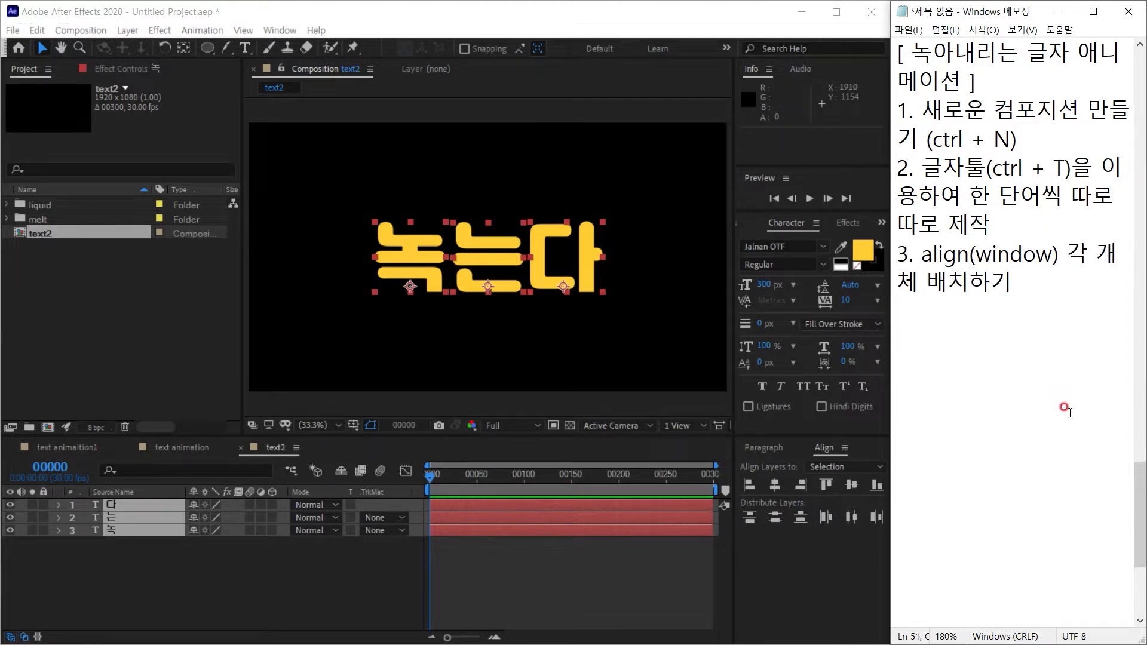
Step: Insert a blank line below the notes' heading and widen the Notepad window slightly
{"action": "scroll", "coordinate": [1057, 335], "scroll_direction": "down", "scroll_amount": 1}
{"action": "scroll", "coordinate": [1056, 370], "scroll_direction": "up", "scroll_amount": 1}
{"action": "left_click", "coordinate": [1005, 80]}
{"action": "key", "text": "Return"}
{"action": "scroll", "coordinate": [1050, 179], "scroll_direction": "down", "scroll_amount": 1, "text": "ctrl"}
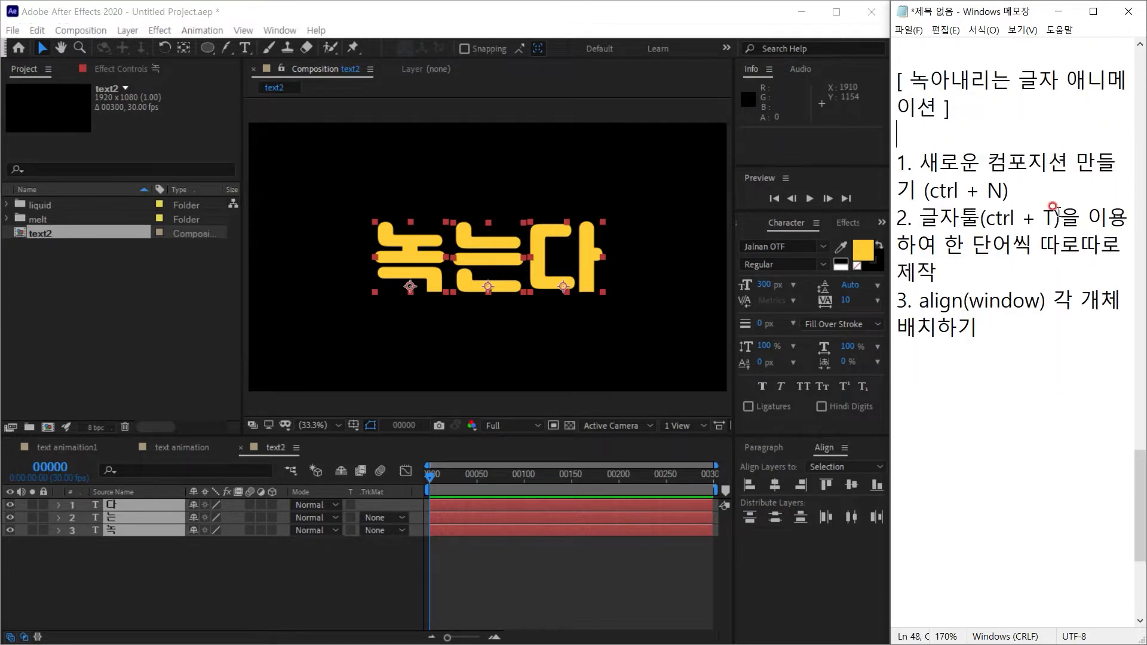
{"action": "left_click_drag", "start_coordinate": [890, 403], "coordinate": [873, 406]}
{"action": "left_click", "coordinate": [903, 333]}
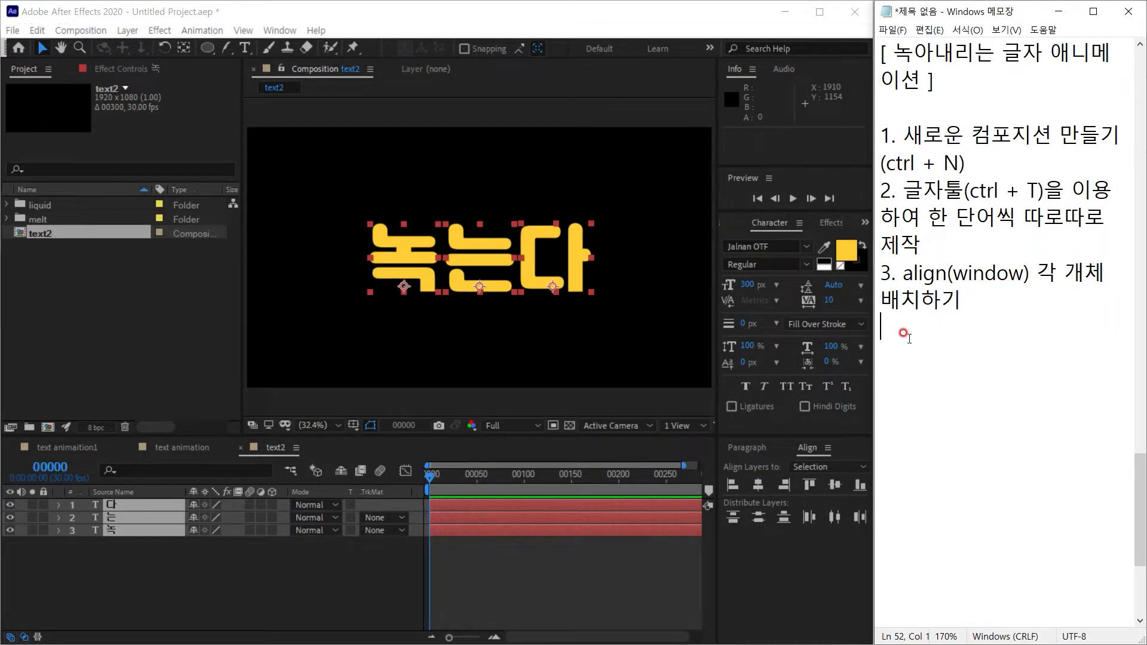
Step: Add note 4 reading "shape tool - 사각형(Q)" and deselect the text layers in After Effects
{"action": "type", "text": "4."}
{"action": "scroll", "coordinate": [962, 359], "scroll_direction": "down", "scroll_amount": 1}
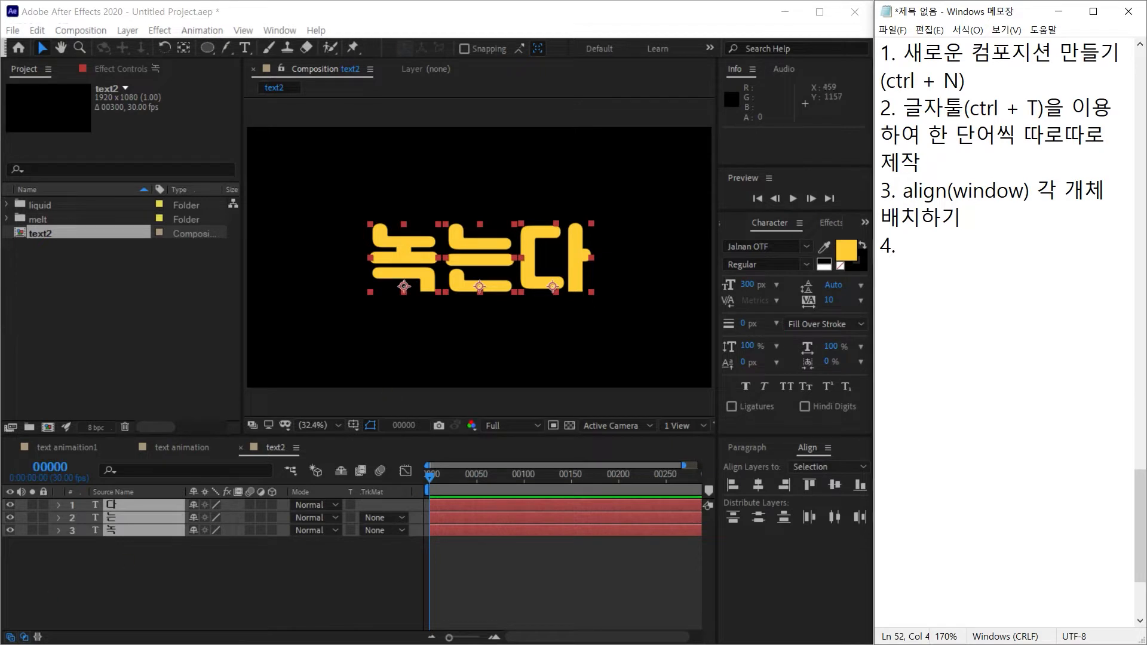
{"action": "left_click", "coordinate": [335, 579]}
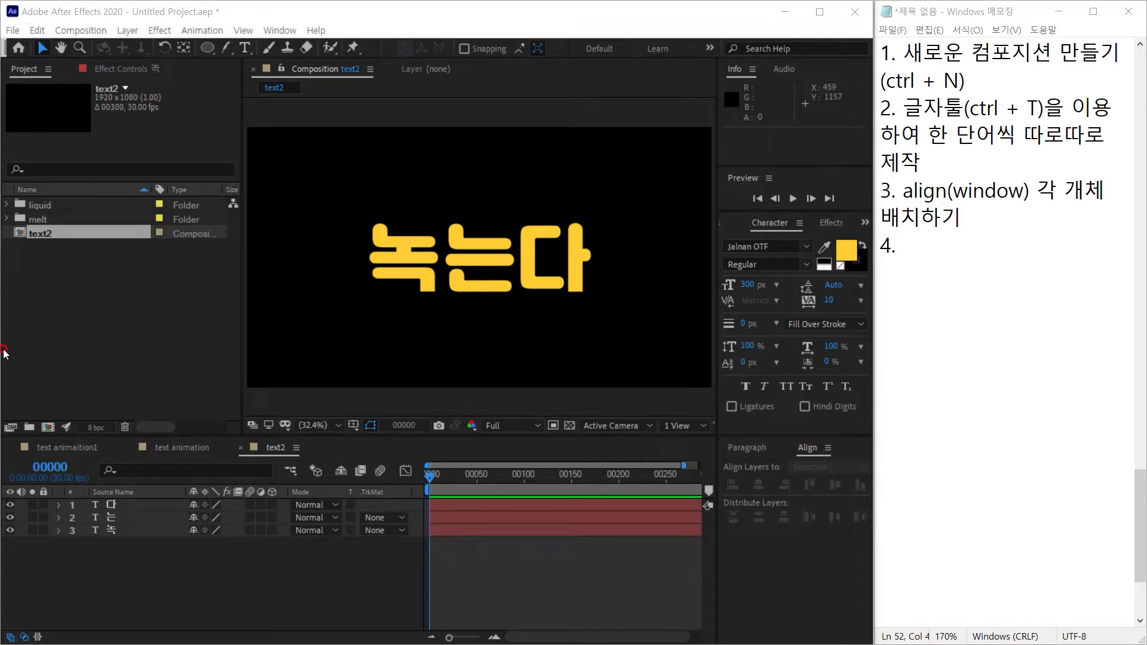
{"action": "left_click", "coordinate": [987, 237]}
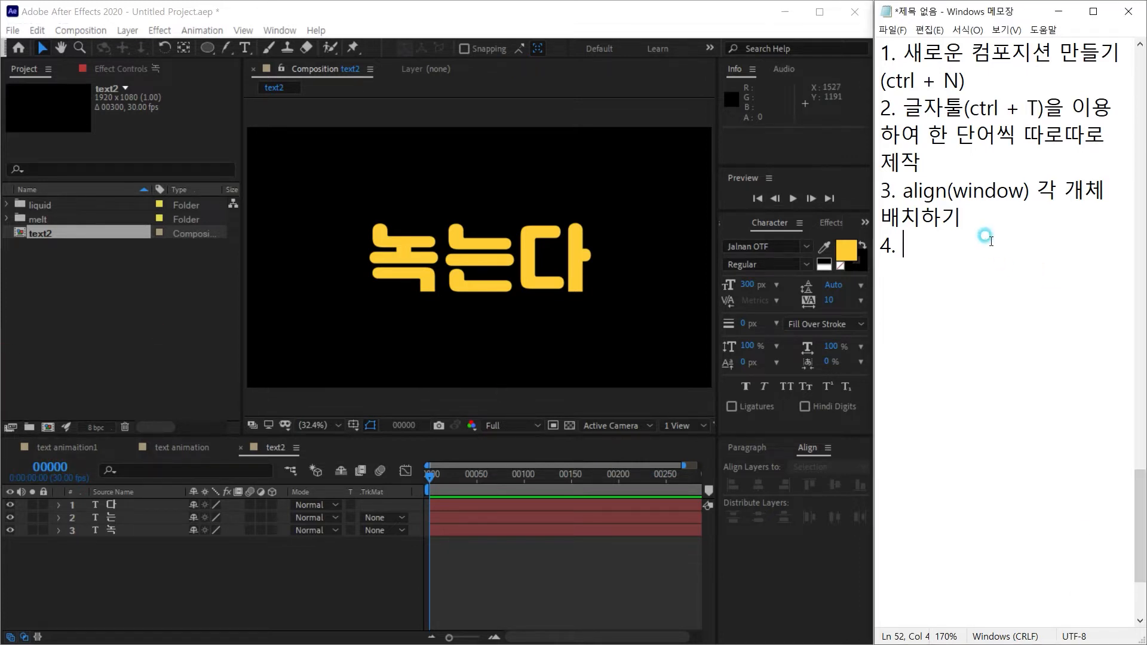
{"action": "type", "text": "sh"}
{"action": "key", "text": "BackSpace"}
{"action": "key", "text": "BackSpace"}
{"action": "key", "text": "Hangul"}
{"action": "type", "text": "shape tool - 사각형"}
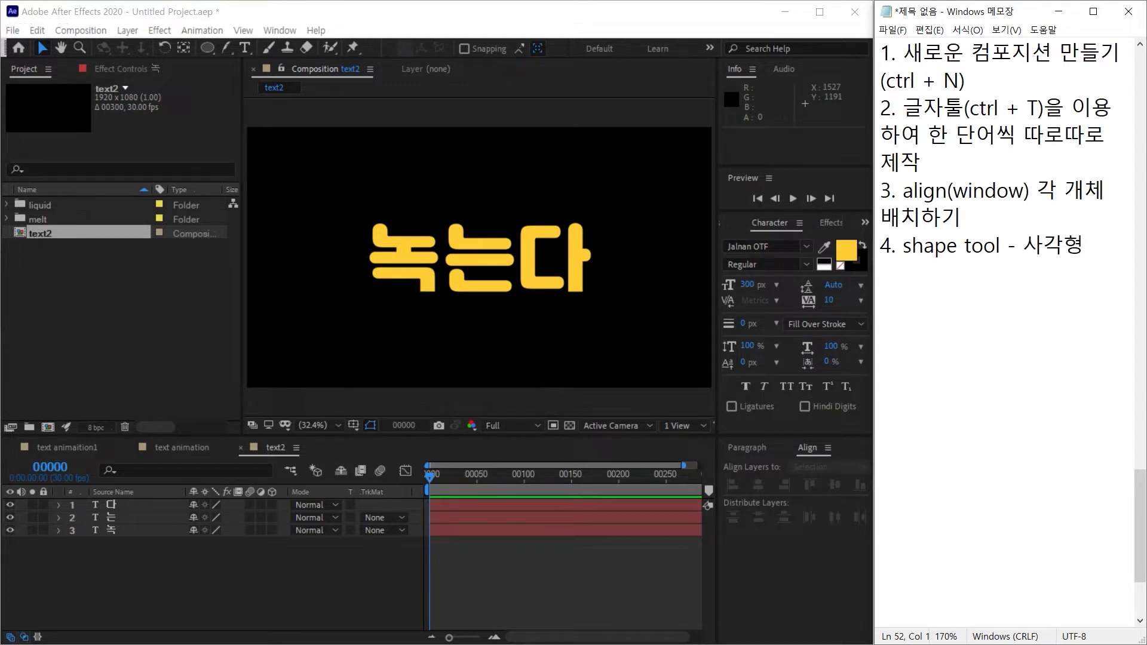
{"action": "type", "text": "(Q)"}
{"action": "key", "text": "Return"}
Step: In After Effects, draw a yellow rectangle about 1935 × 358 px across the composition below the text
{"action": "left_click", "coordinate": [345, 608]}
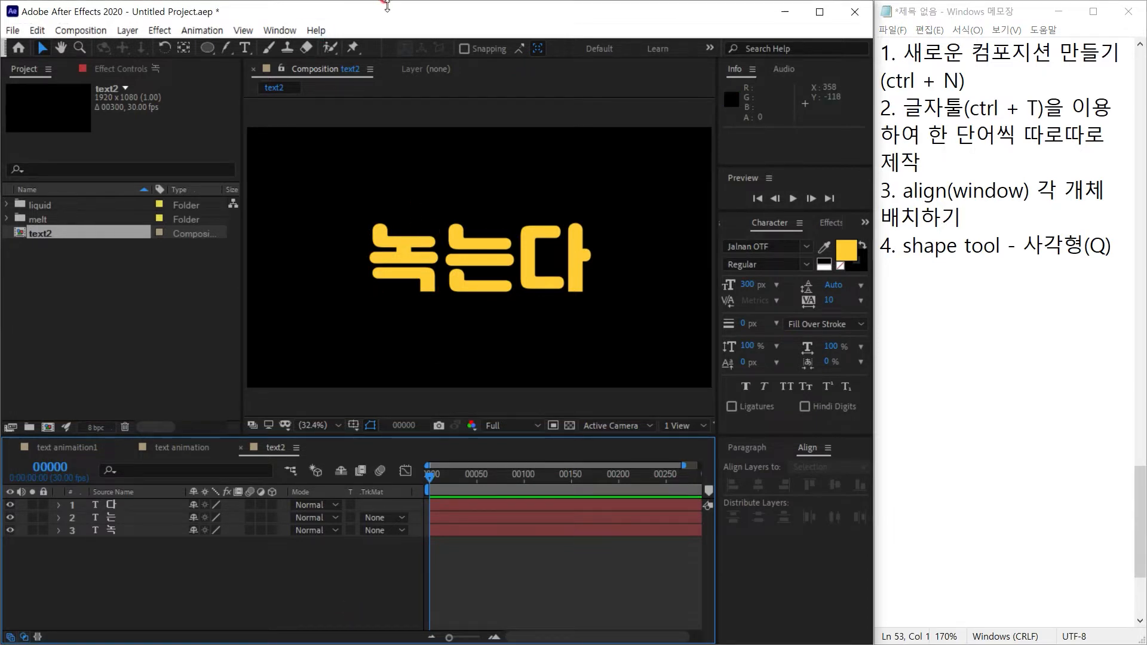
{"action": "key", "text": "q"}
{"action": "key", "text": "q"}
{"action": "key", "text": "q"}
{"action": "key", "text": "q"}
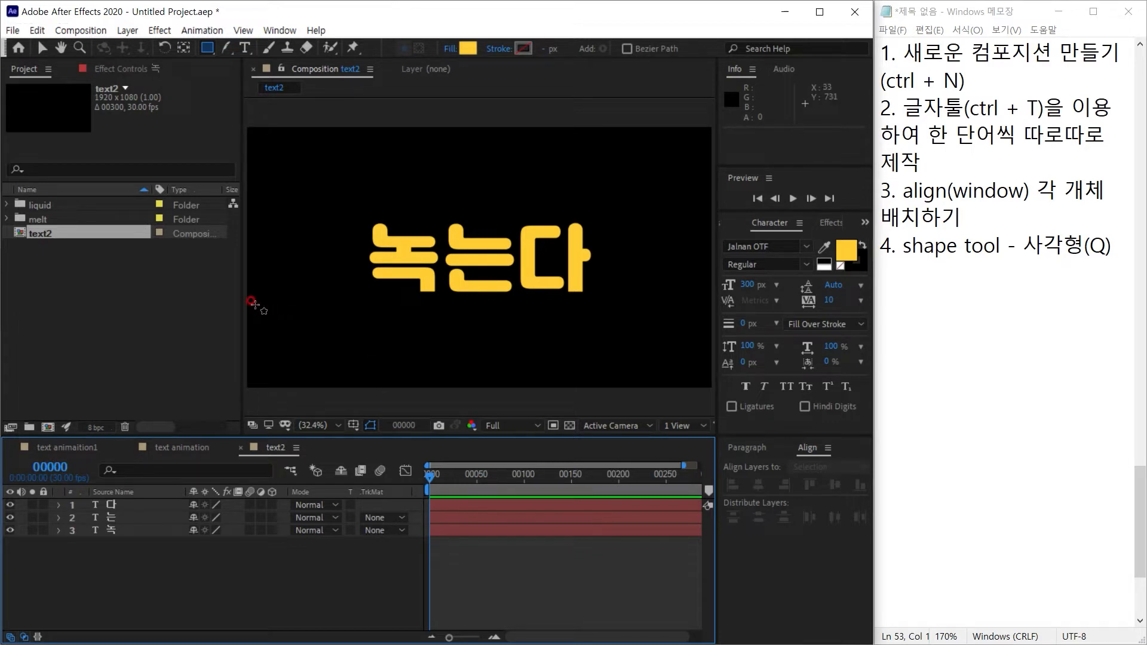
{"action": "left_click_drag", "start_coordinate": [245, 304], "coordinate": [712, 390]}
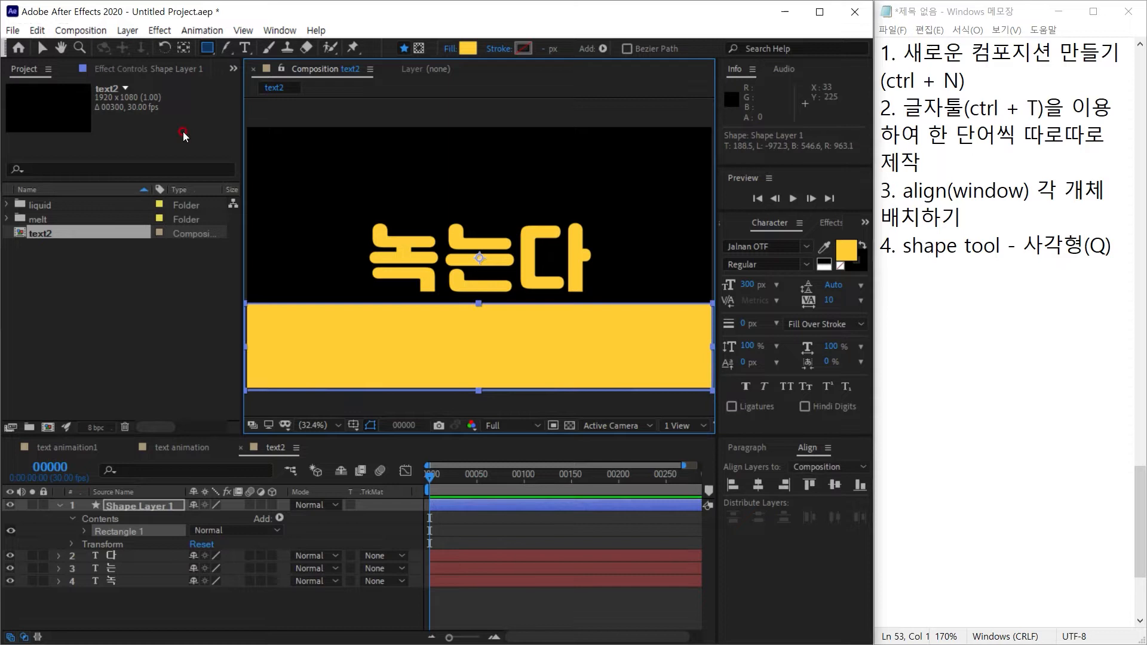
Step: Stretch the rectangle's top edge up to the base of the letters and nudge it to span the full frame width
{"action": "left_click", "coordinate": [42, 47]}
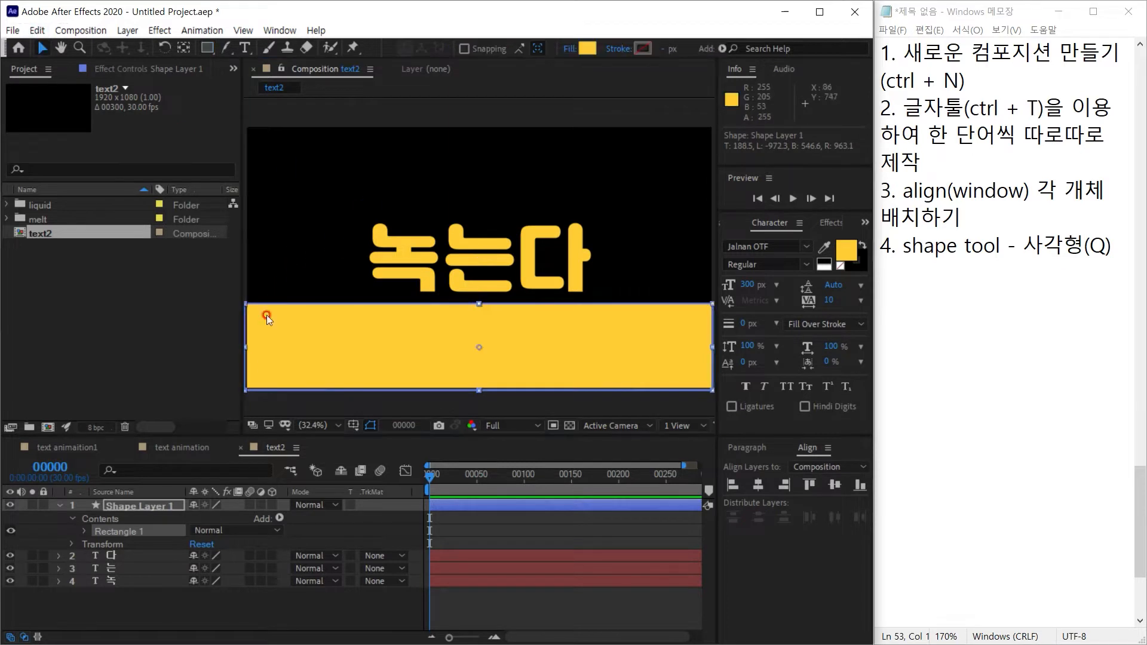
{"action": "left_click", "coordinate": [86, 531]}
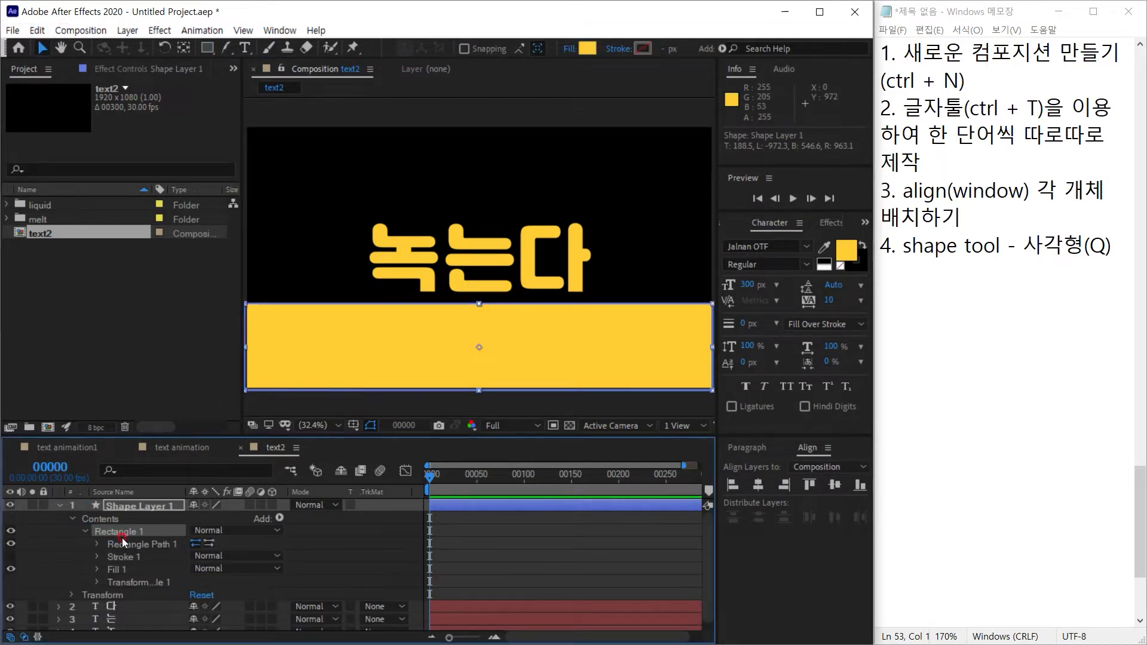
{"action": "left_click", "coordinate": [246, 305]}
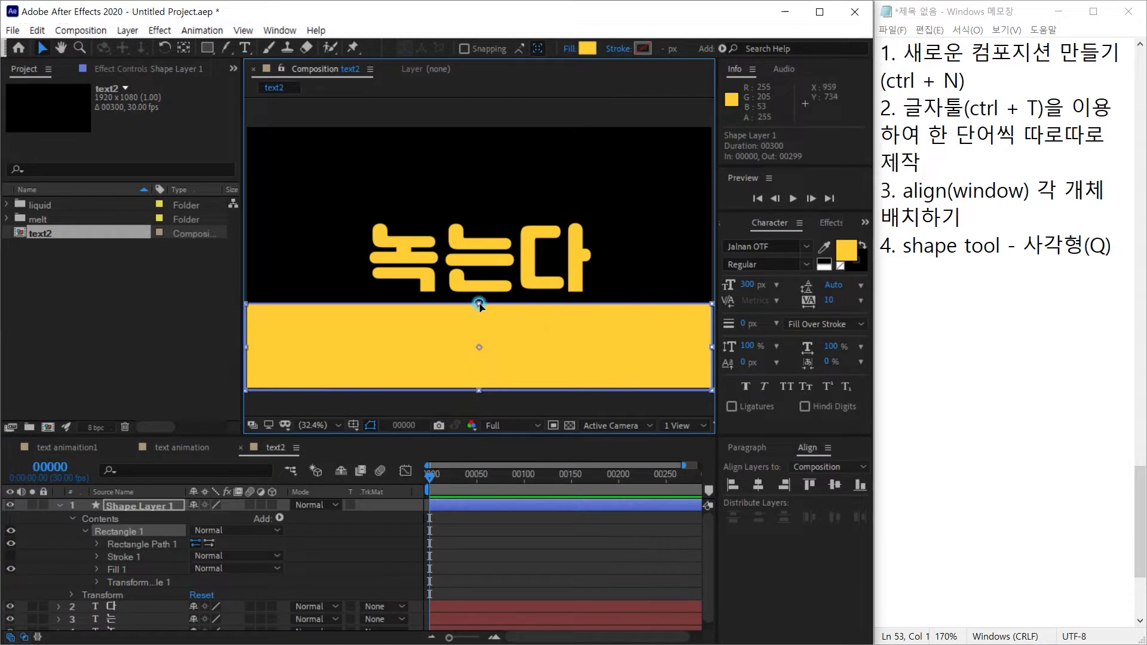
{"action": "left_click_drag", "start_coordinate": [476, 304], "coordinate": [476, 293]}
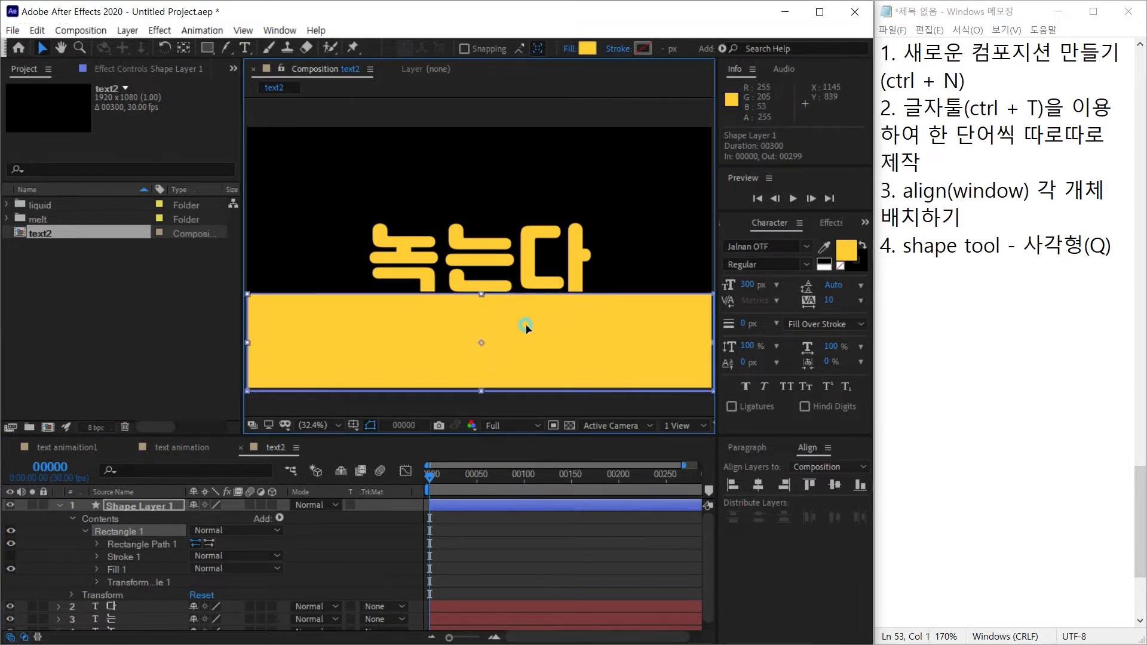
{"action": "left_click_drag", "start_coordinate": [522, 327], "coordinate": [525, 328]}
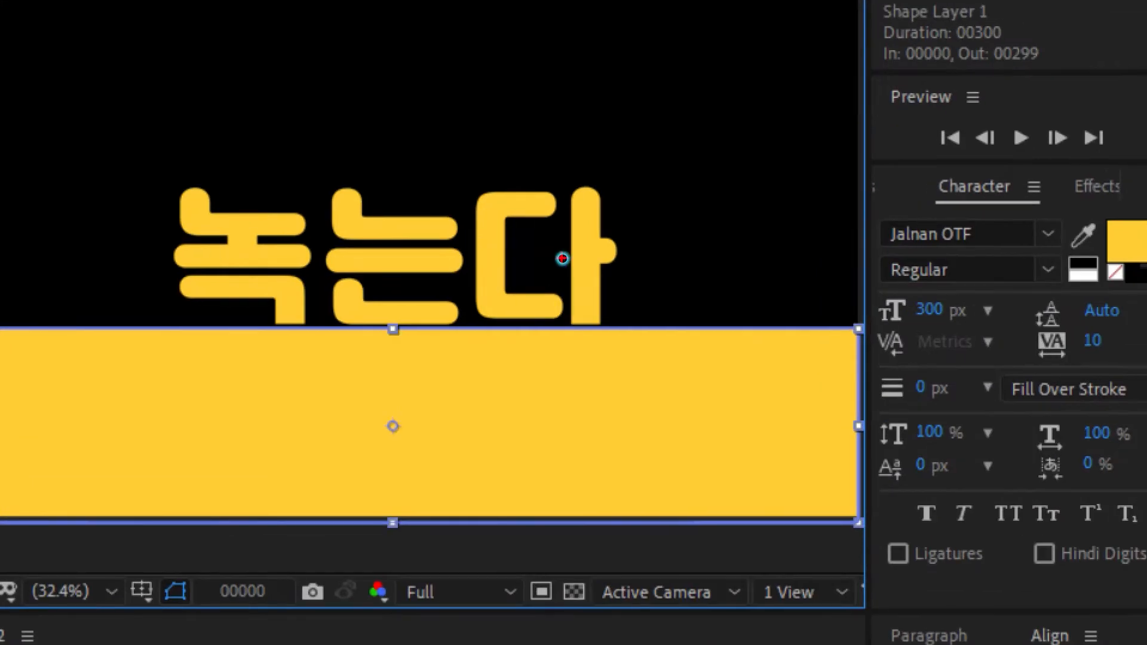
{"action": "left_click_drag", "start_coordinate": [553, 264], "coordinate": [529, 317]}
{"action": "left_click_drag", "start_coordinate": [484, 352], "coordinate": [518, 332]}
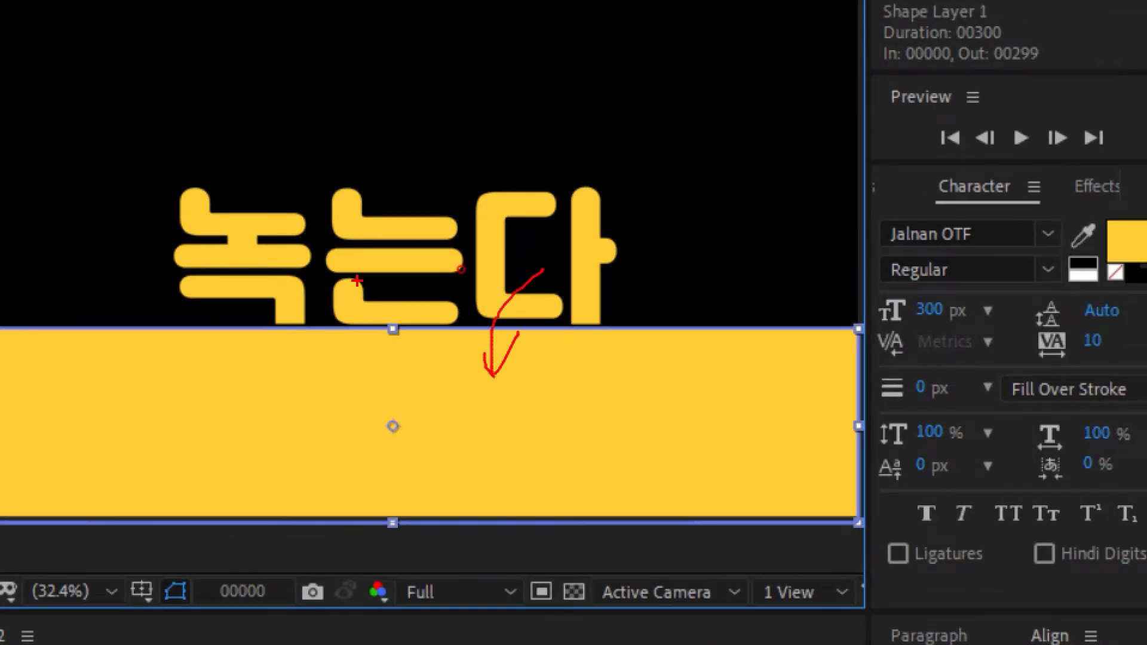
{"action": "left_click_drag", "start_coordinate": [400, 278], "coordinate": [397, 359]}
{"action": "mouse_move", "coordinate": [388, 341]}
{"action": "left_mouse_down"}
{"action": "mouse_move", "coordinate": [394, 361]}
{"action": "mouse_move", "coordinate": [414, 333]}
{"action": "left_mouse_up"}
{"action": "mouse_move", "coordinate": [243, 270]}
{"action": "left_mouse_down"}
{"action": "mouse_move", "coordinate": [270, 369]}
{"action": "mouse_move", "coordinate": [318, 315]}
{"action": "left_mouse_up"}
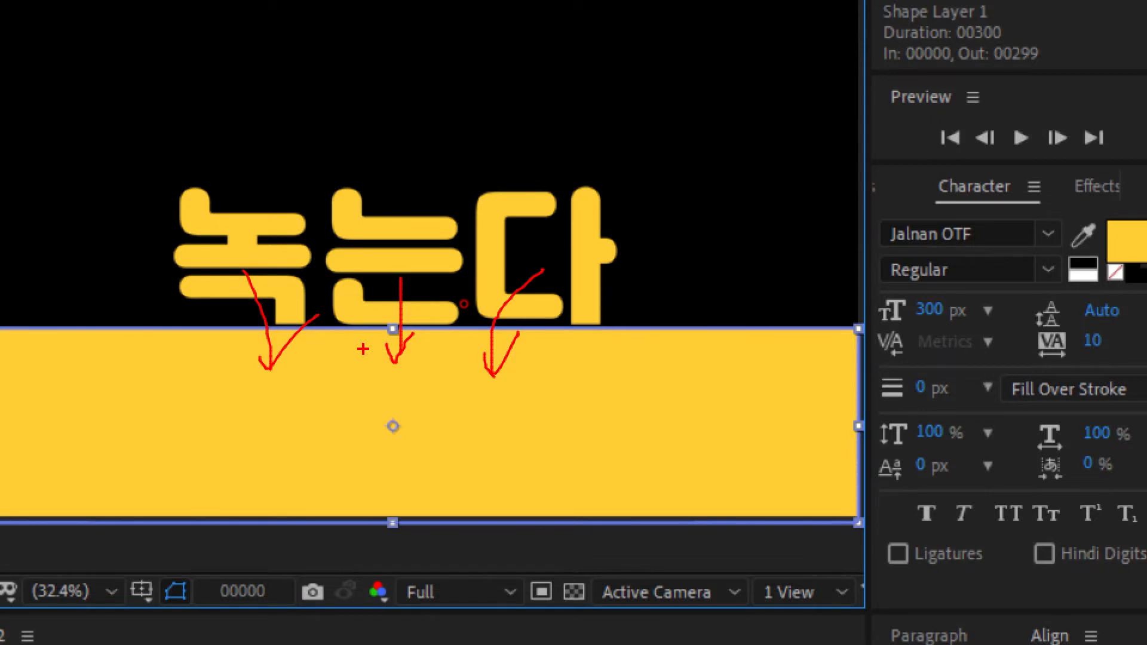
{"action": "key", "text": "Escape"}
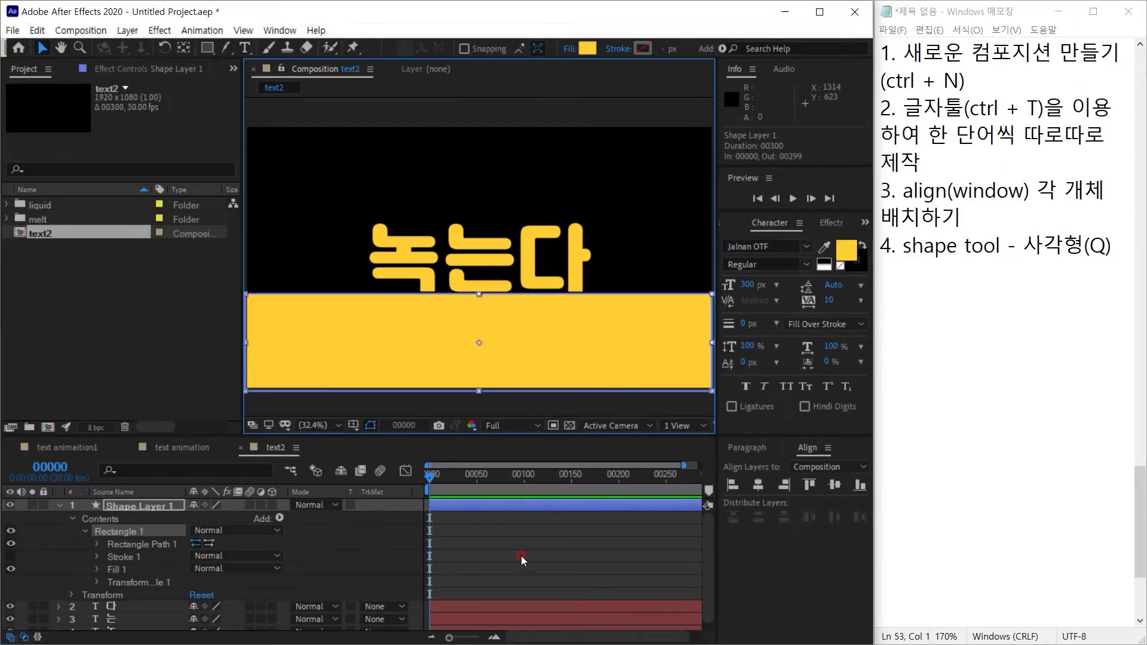
Step: Scrub through the example melt in the "text animation" composition and return to the text2 composition
{"action": "left_click", "coordinate": [173, 448]}
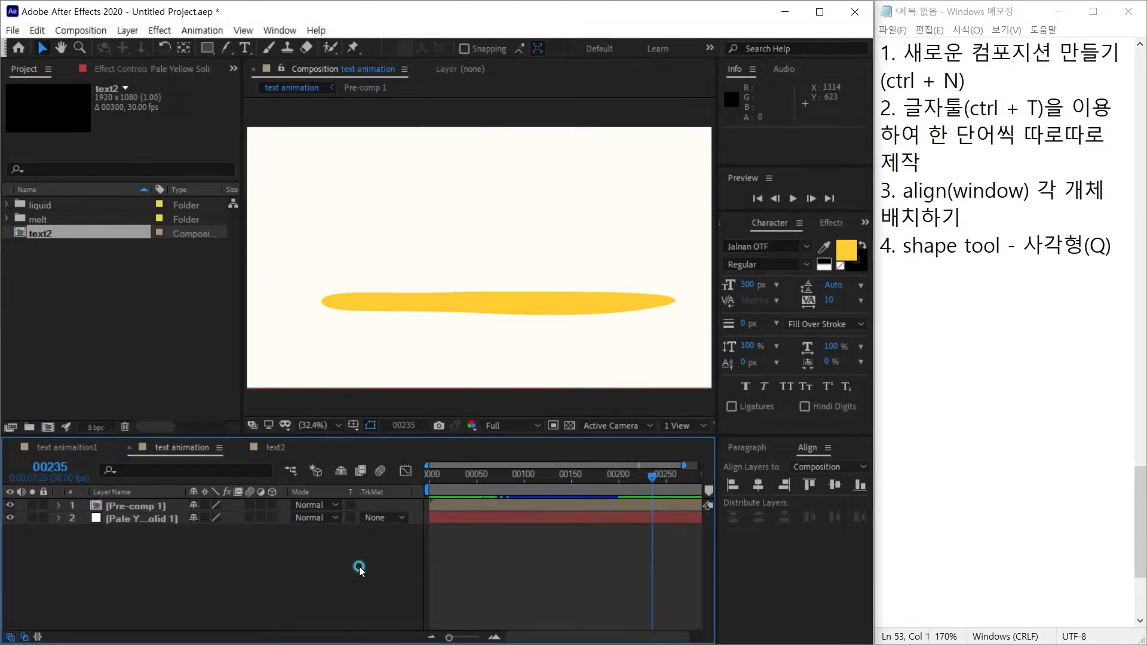
{"action": "left_click_drag", "start_coordinate": [572, 477], "coordinate": [500, 478]}
{"action": "left_click", "coordinate": [278, 446]}
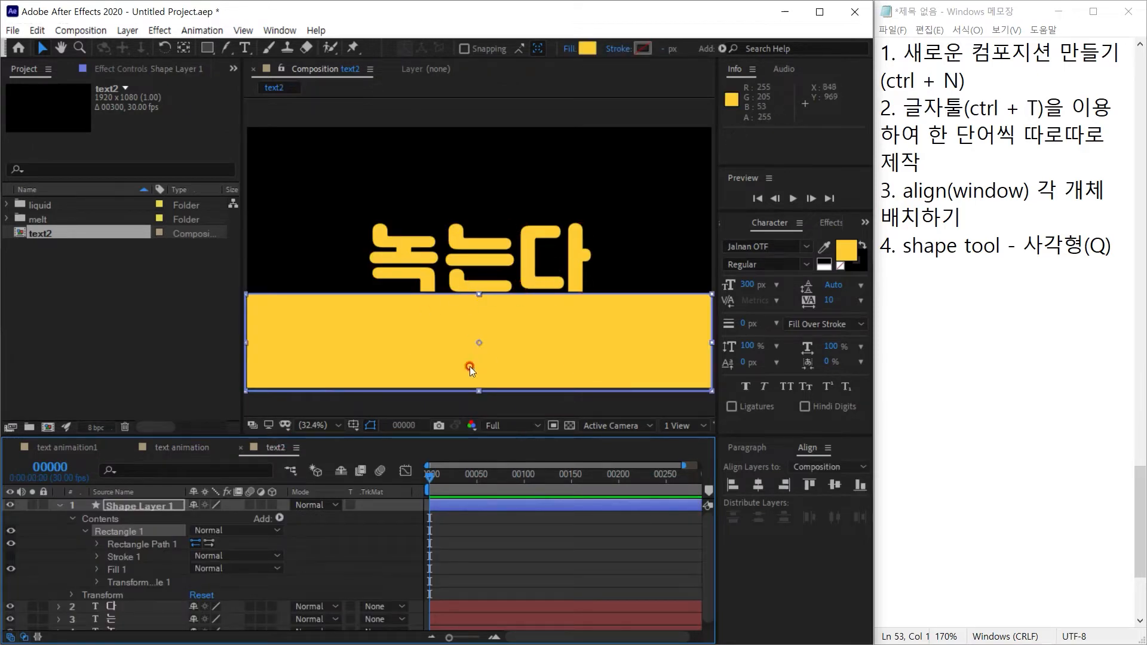
{"action": "key", "text": "ctrl+1"}
{"action": "left_click", "coordinate": [381, 304]}
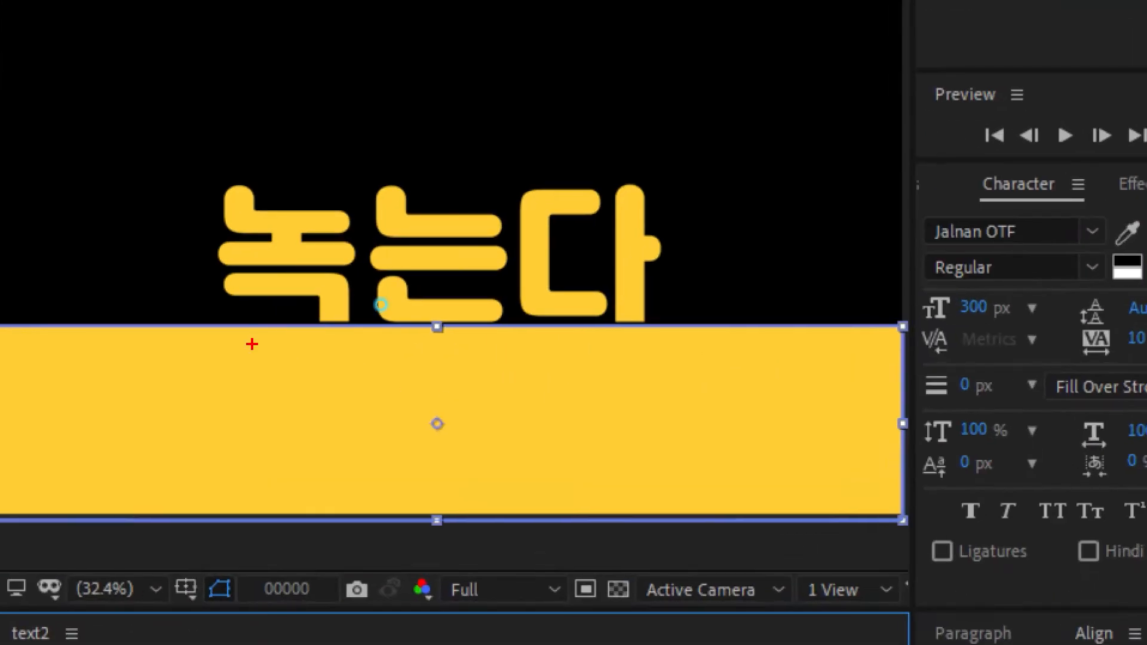
{"action": "mouse_move", "coordinate": [175, 327]}
{"action": "left_mouse_down"}
{"action": "mouse_move", "coordinate": [535, 513]}
{"action": "mouse_move", "coordinate": [666, 512]}
{"action": "left_mouse_up"}
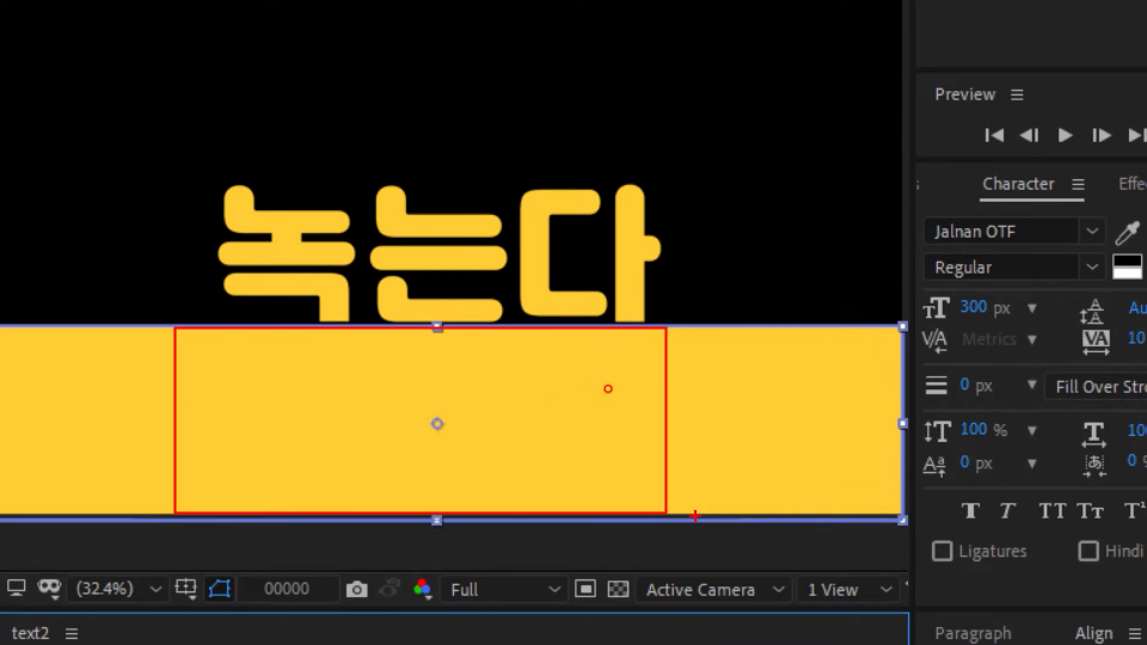
{"action": "key", "text": "Escape"}
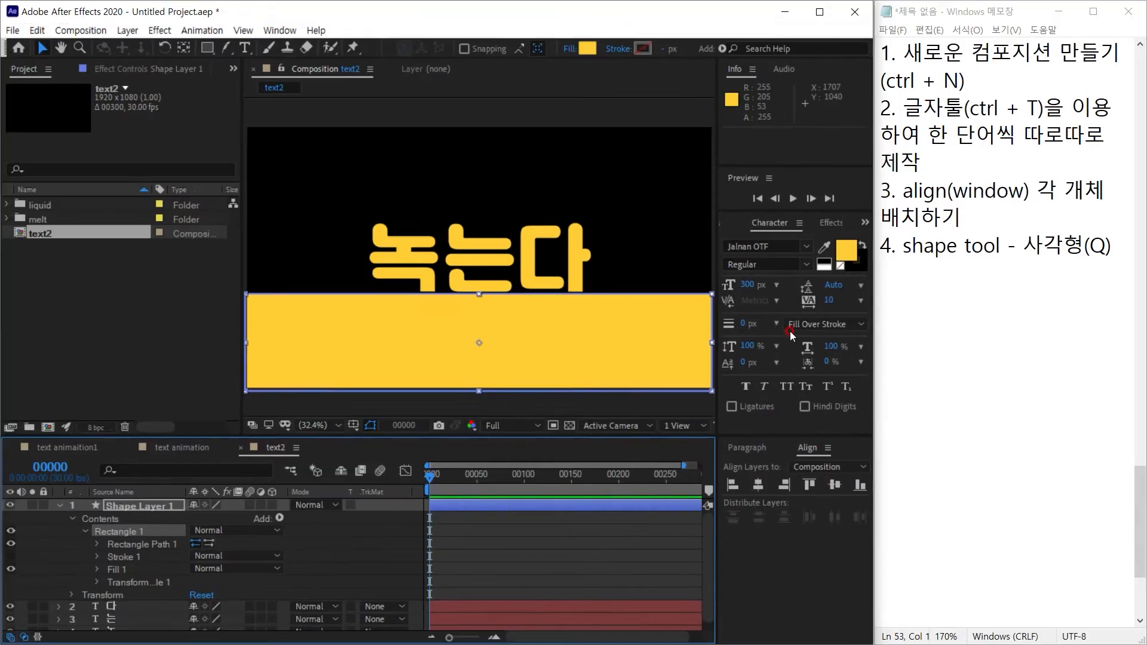
Step: Add the line "글자 밑으로 사각형 레이어를 배치하기" under note 4 in Notepad, and deselect the rectangle layer in After Effects
{"action": "left_click", "coordinate": [910, 261]}
{"action": "type", "text": "rm"}
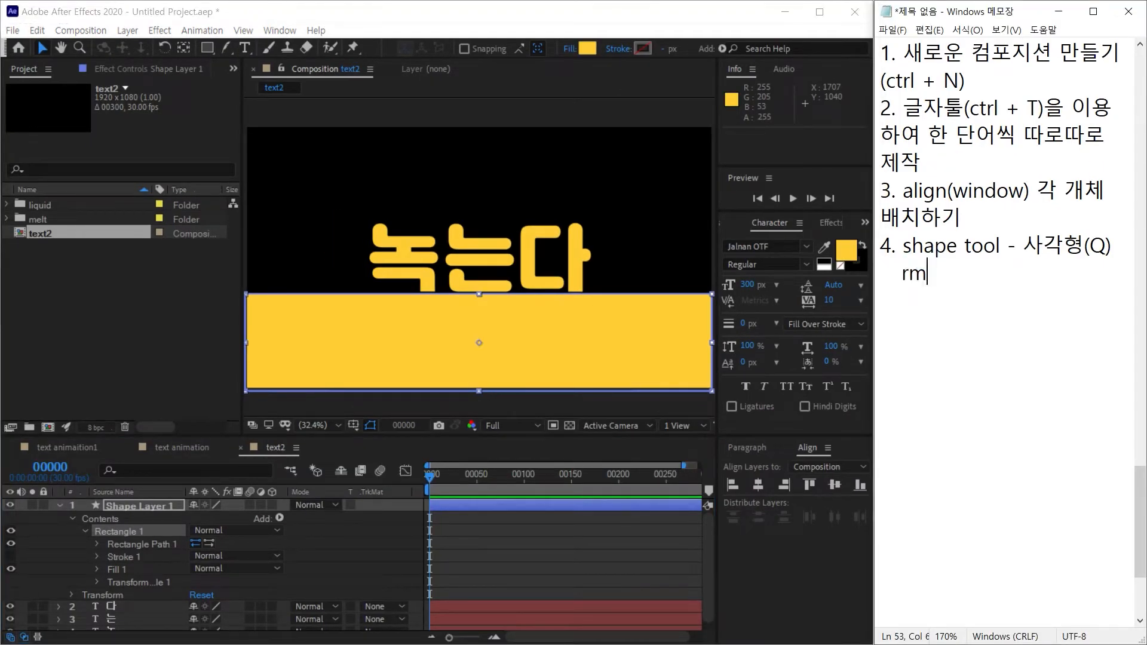
{"action": "key", "text": "BackSpace"}
{"action": "key", "text": "BackSpace"}
{"action": "key", "text": "Hangul"}
{"action": "type", "text": "글자 밑을"}
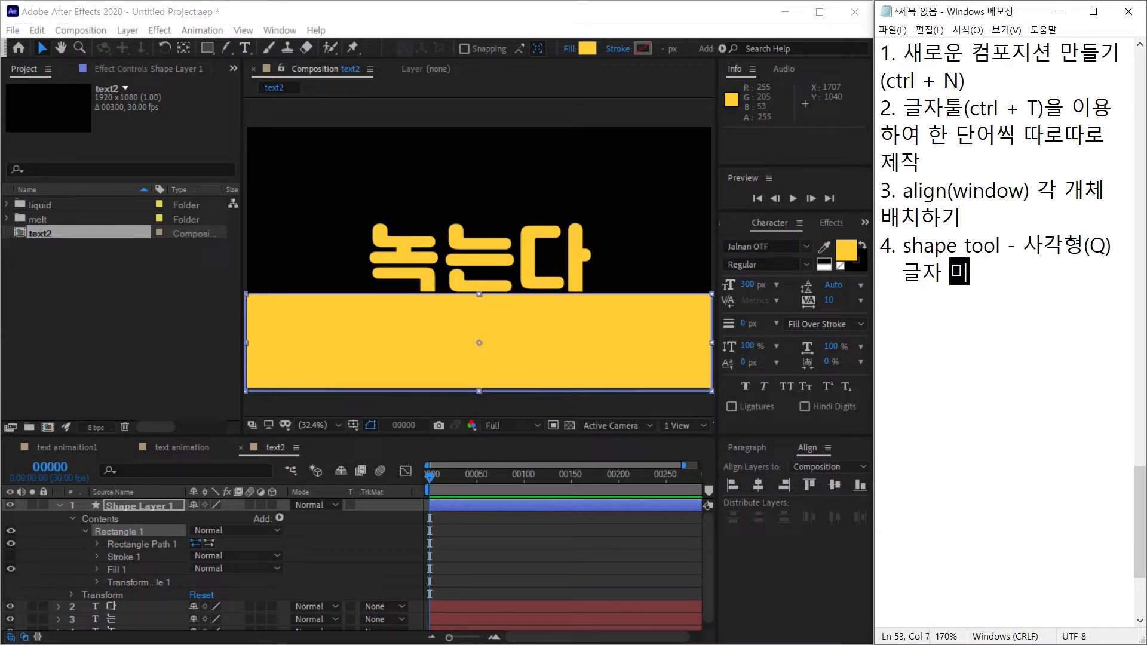
{"action": "type", "text": "로 사각형 렝"}
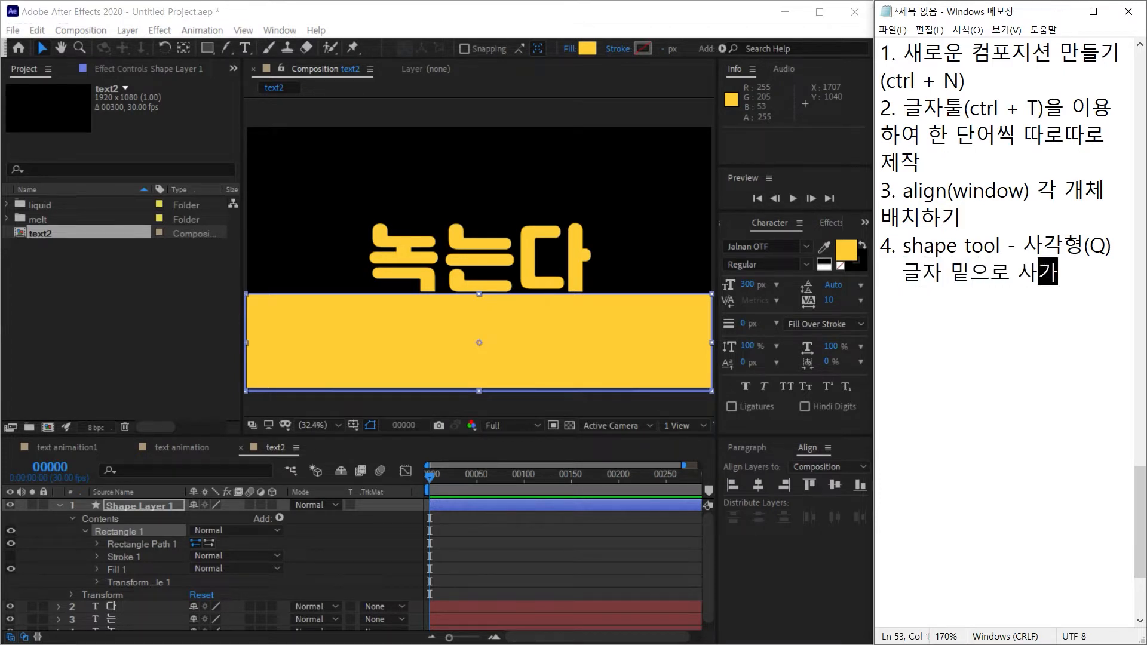
{"action": "type", "text": "이어를 배치하기"}
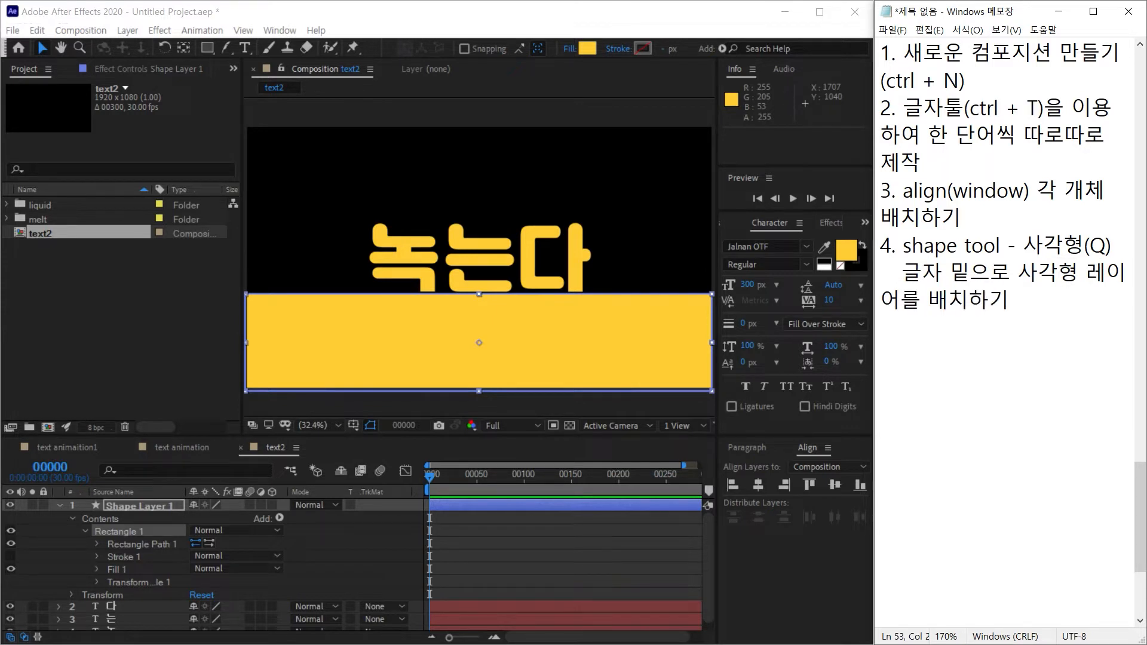
{"action": "left_click", "coordinate": [551, 558]}
{"action": "left_click", "coordinate": [900, 346]}
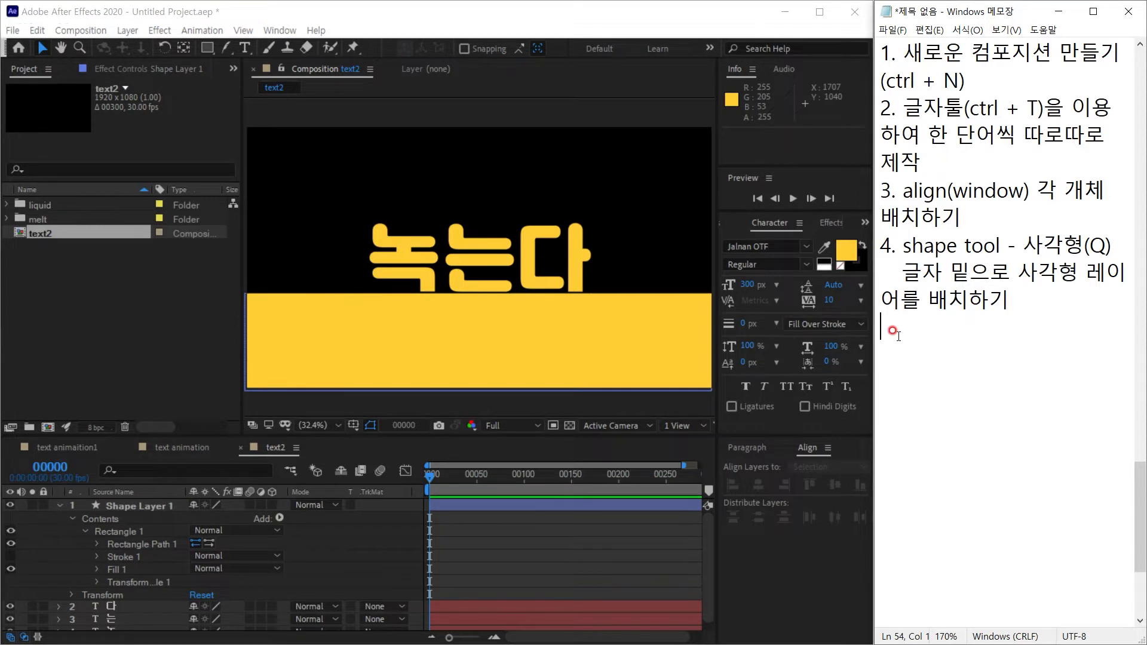
Step: Start a note numbered 5 in Notepad below a blank line, and switch back to After Effects
{"action": "key", "text": "Return"}
{"action": "type", "text": "5."}
{"action": "left_click", "coordinate": [557, 518]}
Step: Move Shape Layer 1 below the three text layers in the text2 timeline and collapse its properties
{"action": "key", "text": "grave"}
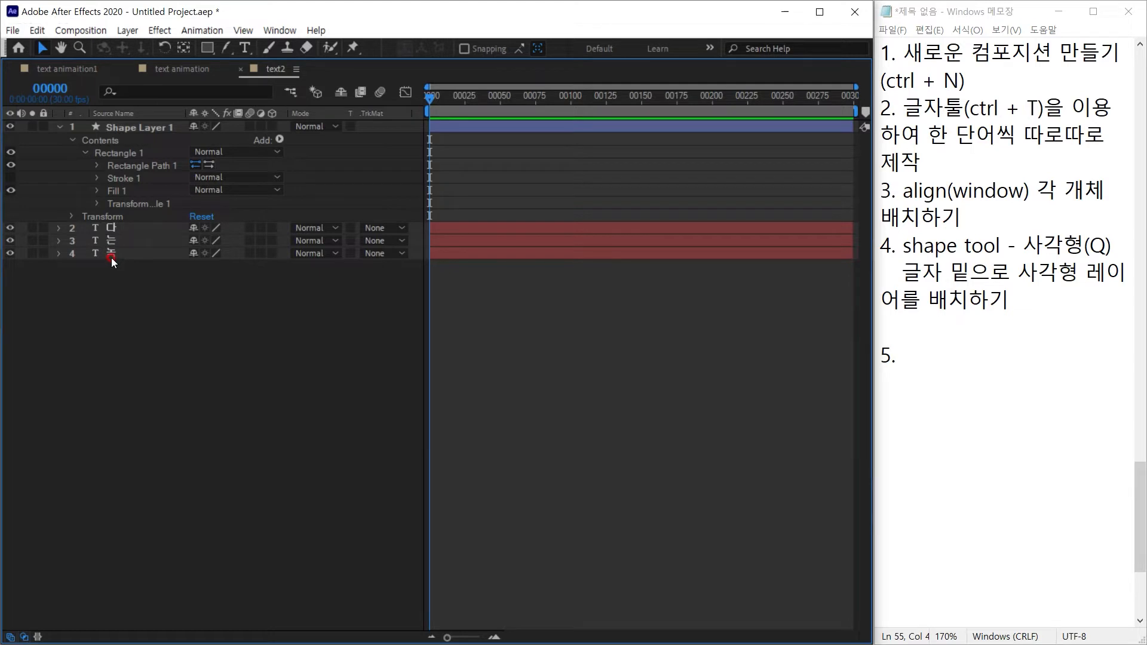
{"action": "left_click", "coordinate": [132, 128]}
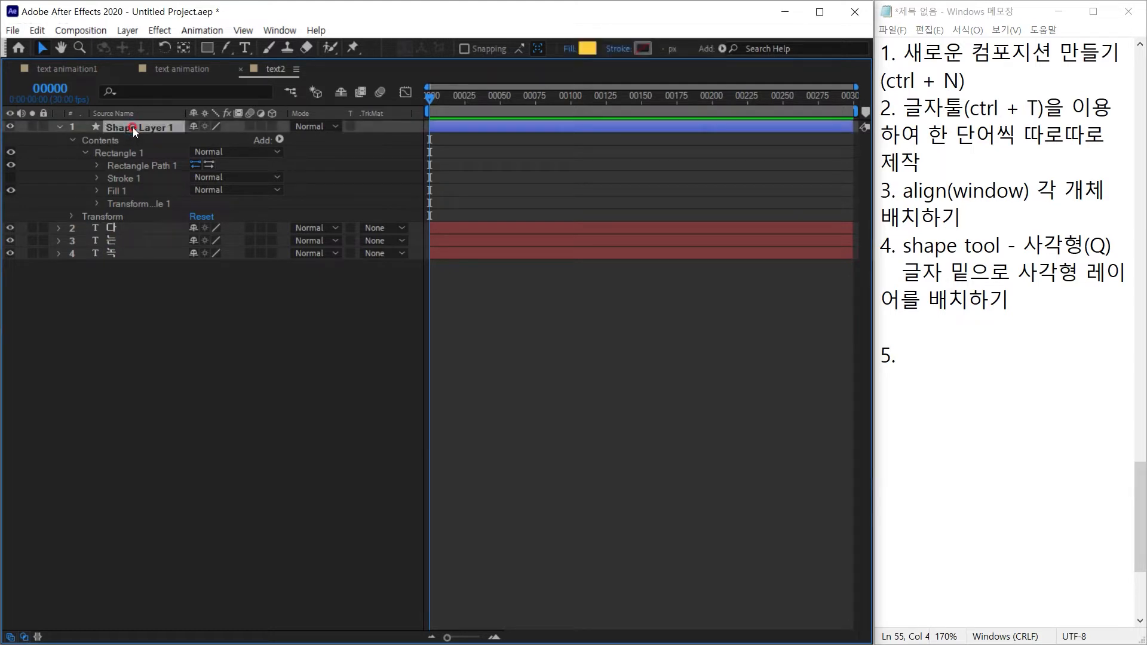
{"action": "key", "text": "grave"}
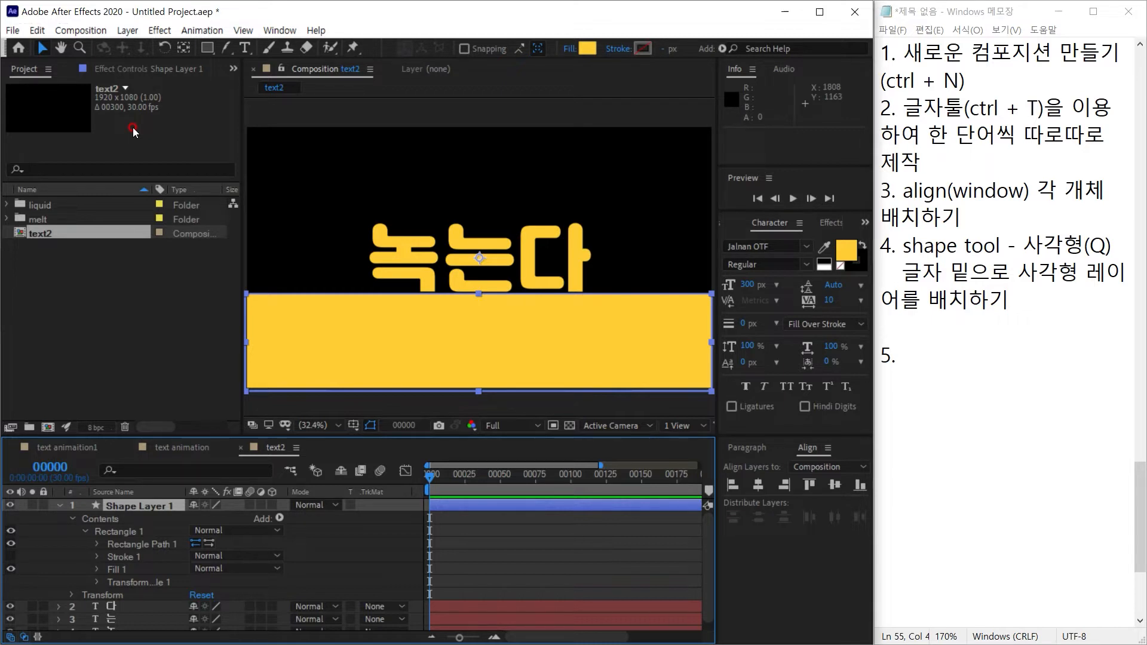
{"action": "left_click", "coordinate": [526, 528]}
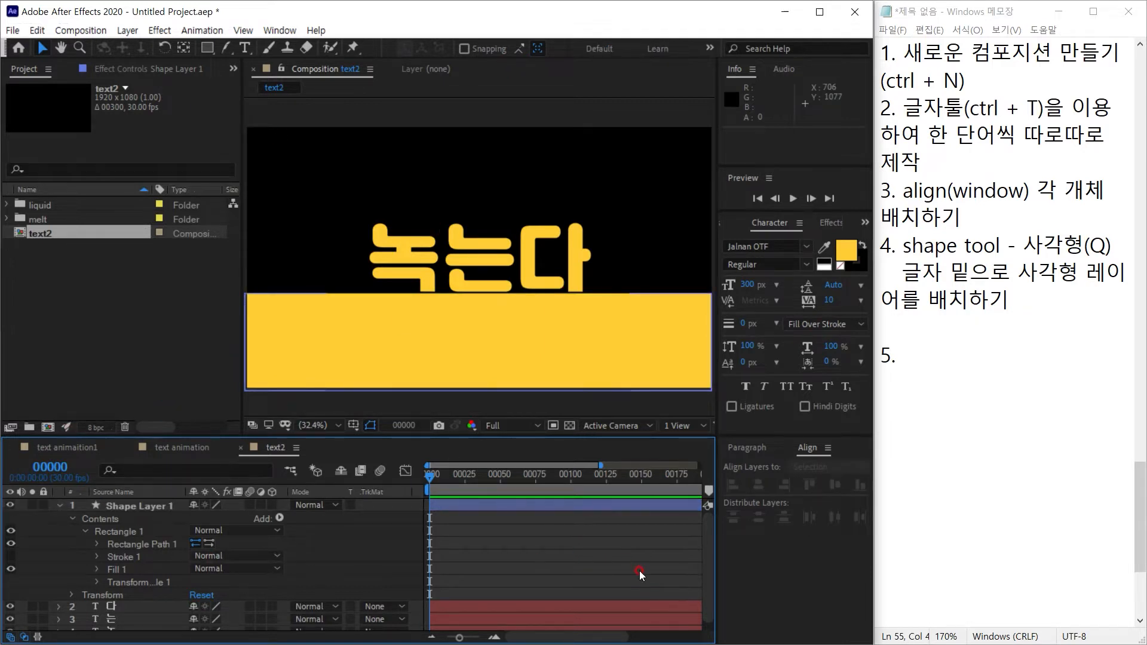
{"action": "key", "text": "grave"}
{"action": "left_click_drag", "start_coordinate": [129, 129], "coordinate": [152, 263]}
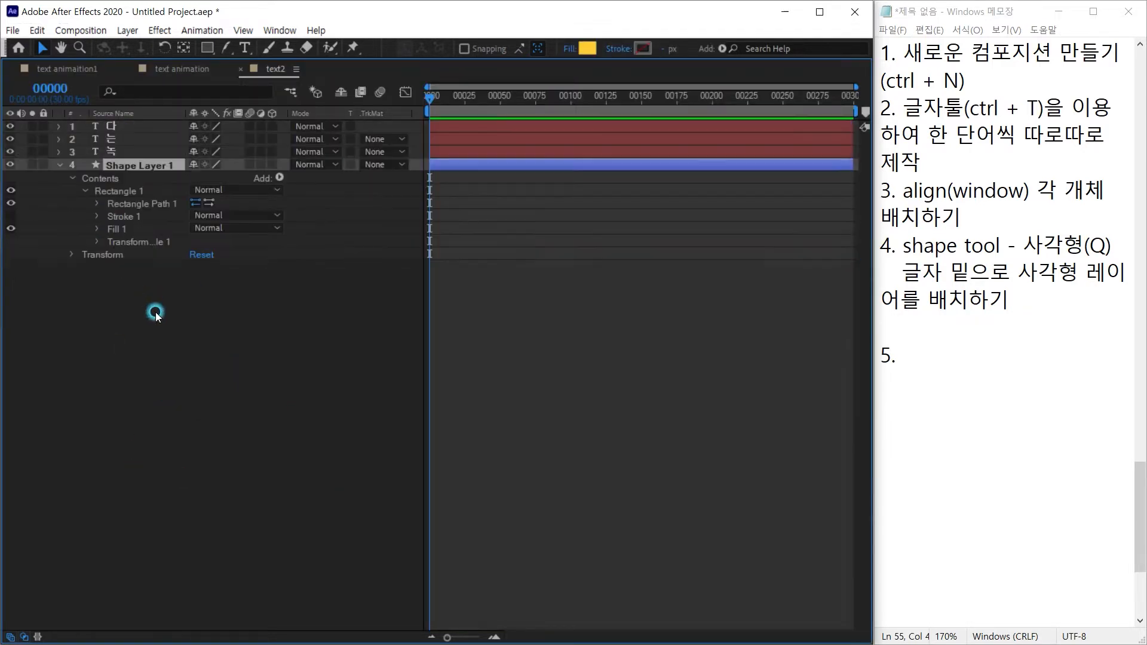
{"action": "left_click", "coordinate": [63, 163]}
Step: Rename Shape Layer 1 to "matte" and deselect it
{"action": "left_click", "coordinate": [141, 168]}
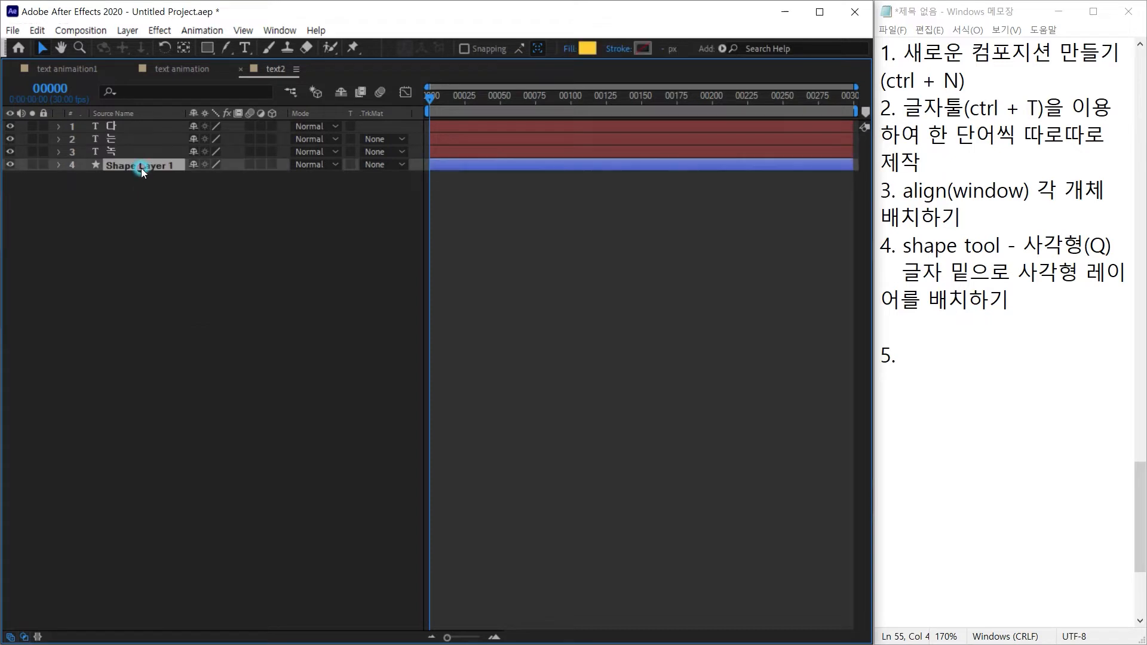
{"action": "key", "text": "Return"}
{"action": "type", "text": "matte"}
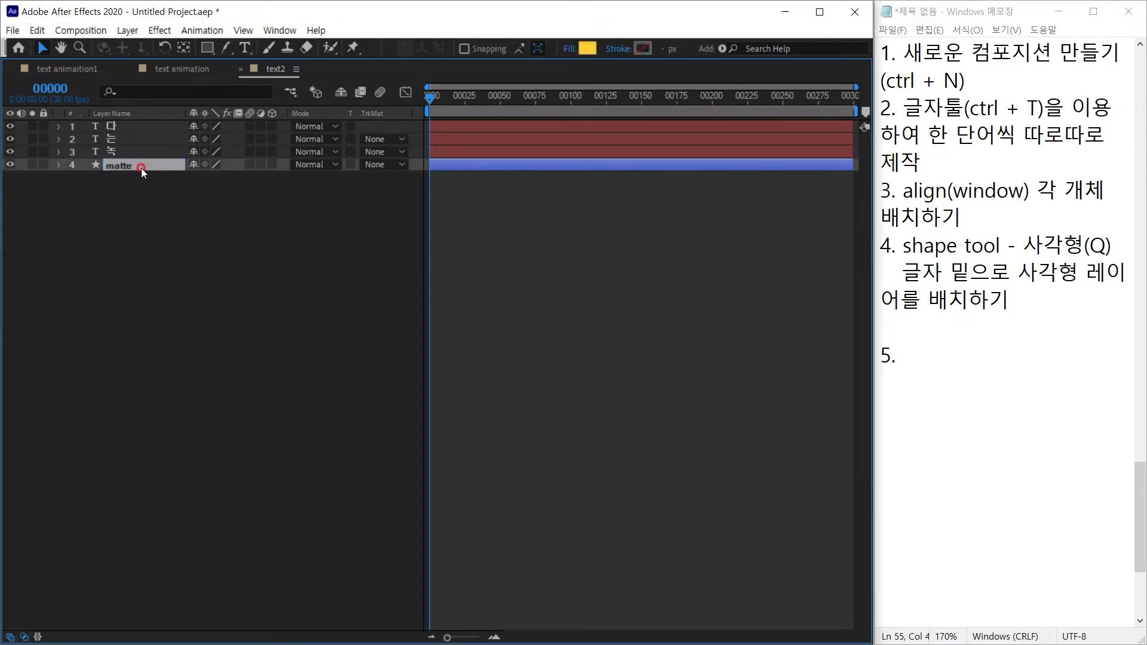
{"action": "left_click", "coordinate": [231, 296]}
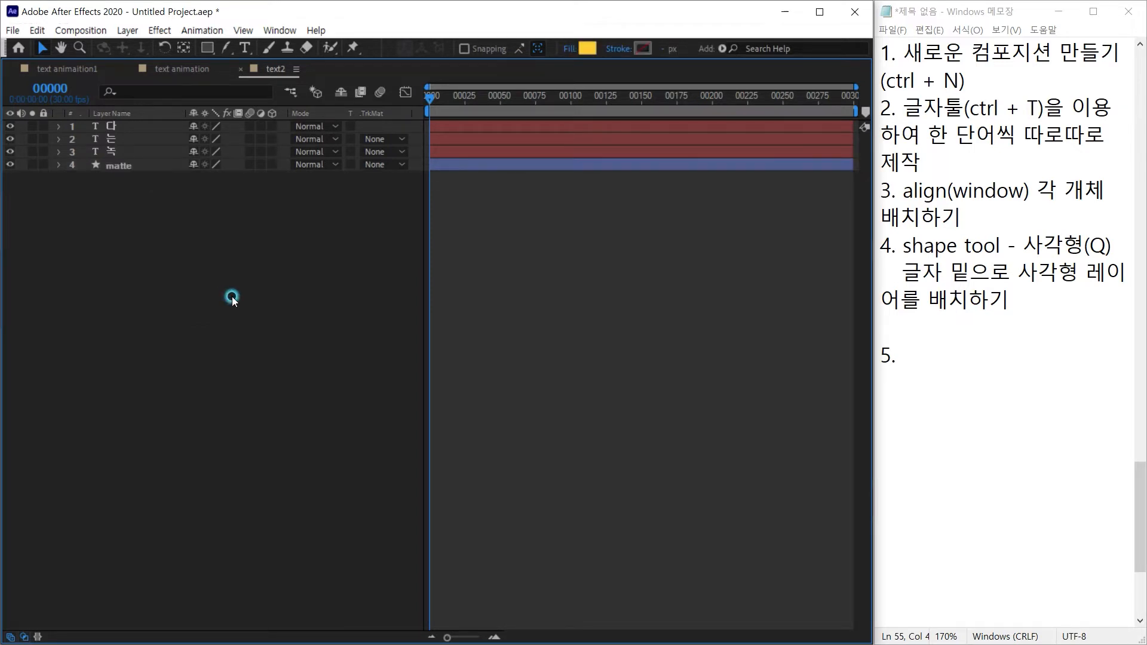
Step: In Notepad, complete note 5 with "shape layer를 맨 하단으로 배치 후 'matte' 이름 변경하기"
{"action": "left_click", "coordinate": [983, 348]}
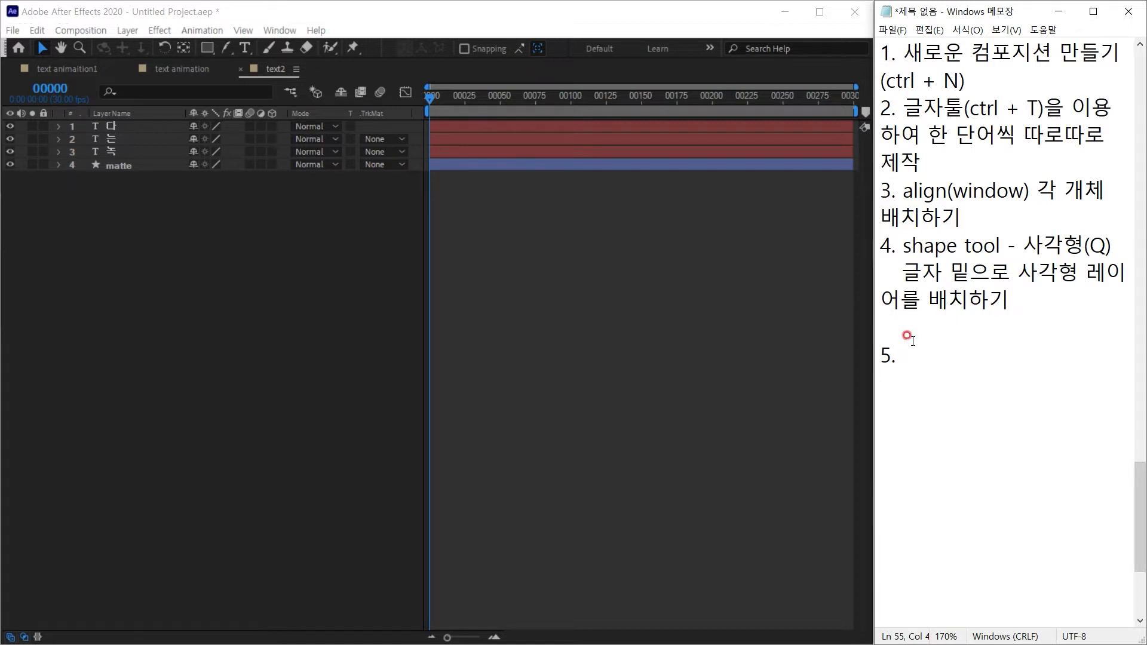
{"action": "type", "text": "ㄴㅗ"}
{"action": "key", "text": "BackSpace"}
{"action": "key", "text": "BackSpace"}
{"action": "key", "text": "Hangul"}
{"action": "type", "text": "shape la"}
{"action": "type", "text": "를 맨 하단"}
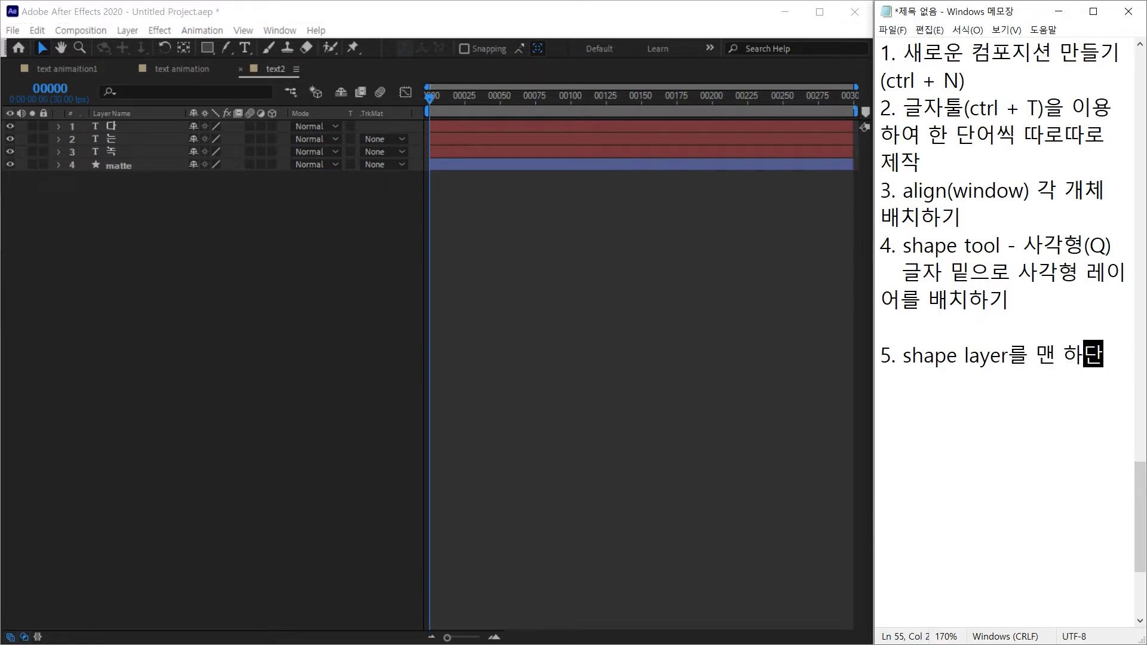
{"action": "type", "text": "으로 배치 후 "}
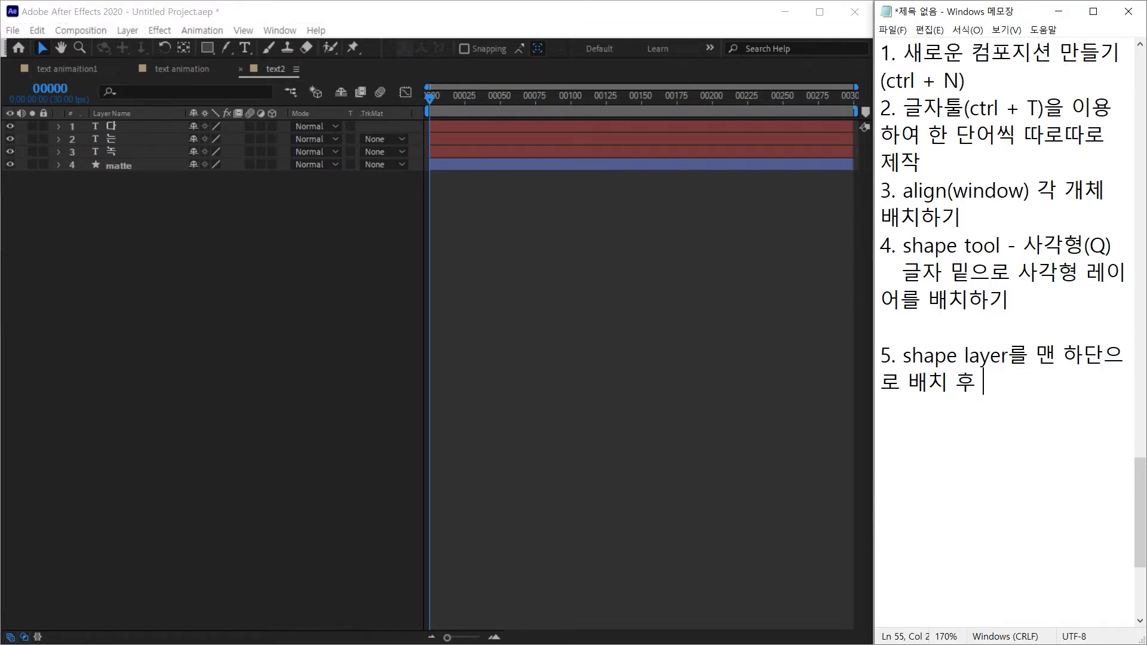
{"action": "type", "text": "'matte' 이름 벼"}
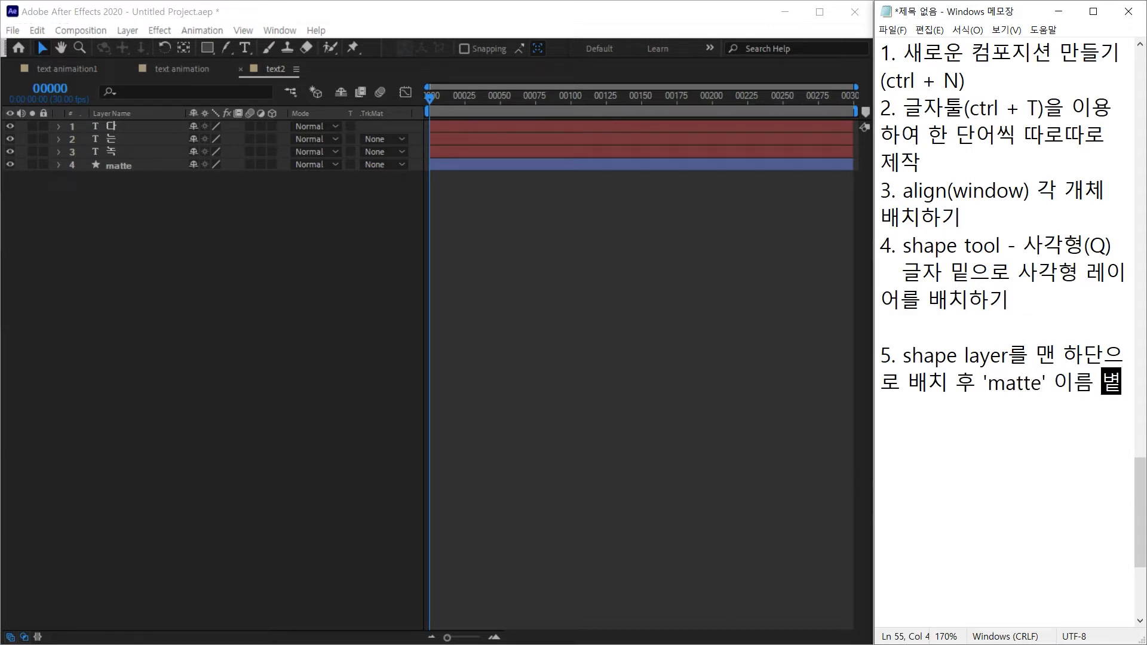
{"action": "type", "text": "ㄴ경하기"}
{"action": "key", "text": "Return"}
{"action": "key", "text": "Return"}
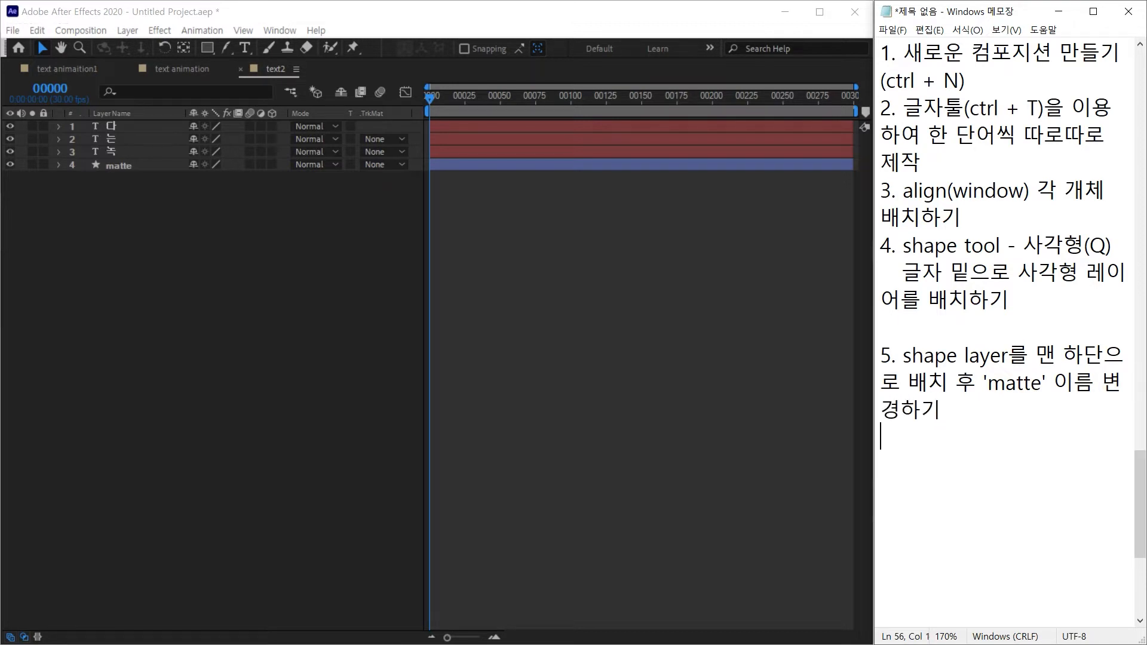
Step: Start a note numbered 6 in Notepad and remove the blank line above note 5
{"action": "type", "text": "6."}
{"action": "scroll", "coordinate": [952, 276], "scroll_direction": "down", "scroll_amount": 4}
{"action": "scroll", "coordinate": [942, 243], "scroll_direction": "up", "scroll_amount": 2}
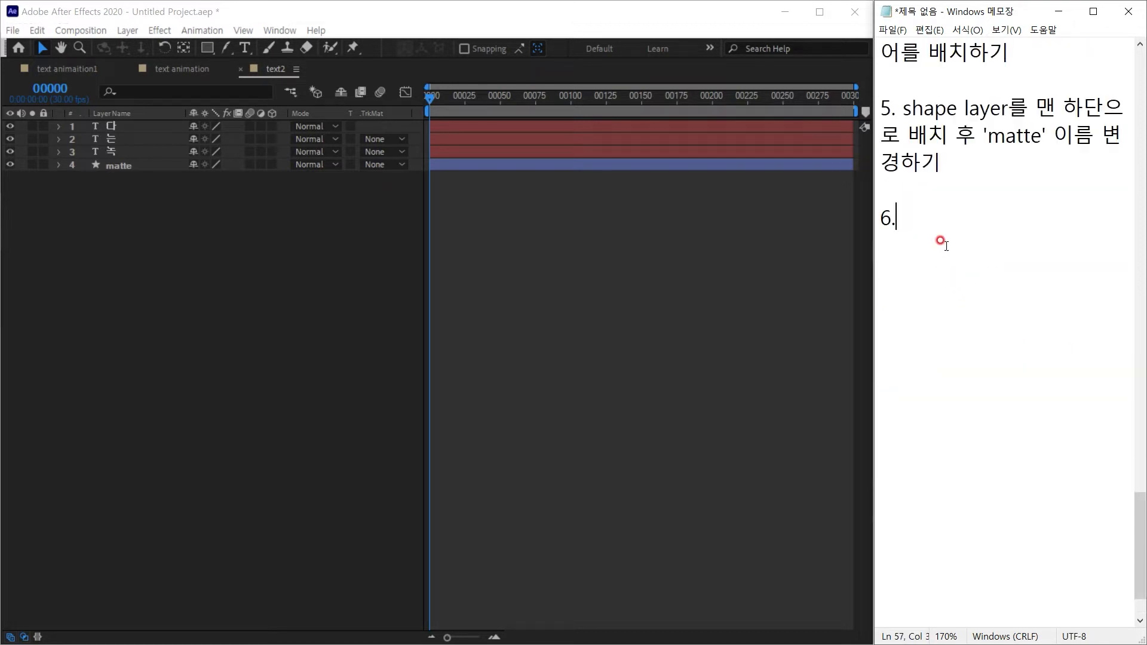
{"action": "scroll", "coordinate": [936, 74], "scroll_direction": "down", "scroll_amount": 1}
{"action": "left_click", "coordinate": [936, 74]}
{"action": "key", "text": "BackSpace"}
{"action": "left_click", "coordinate": [920, 205]}
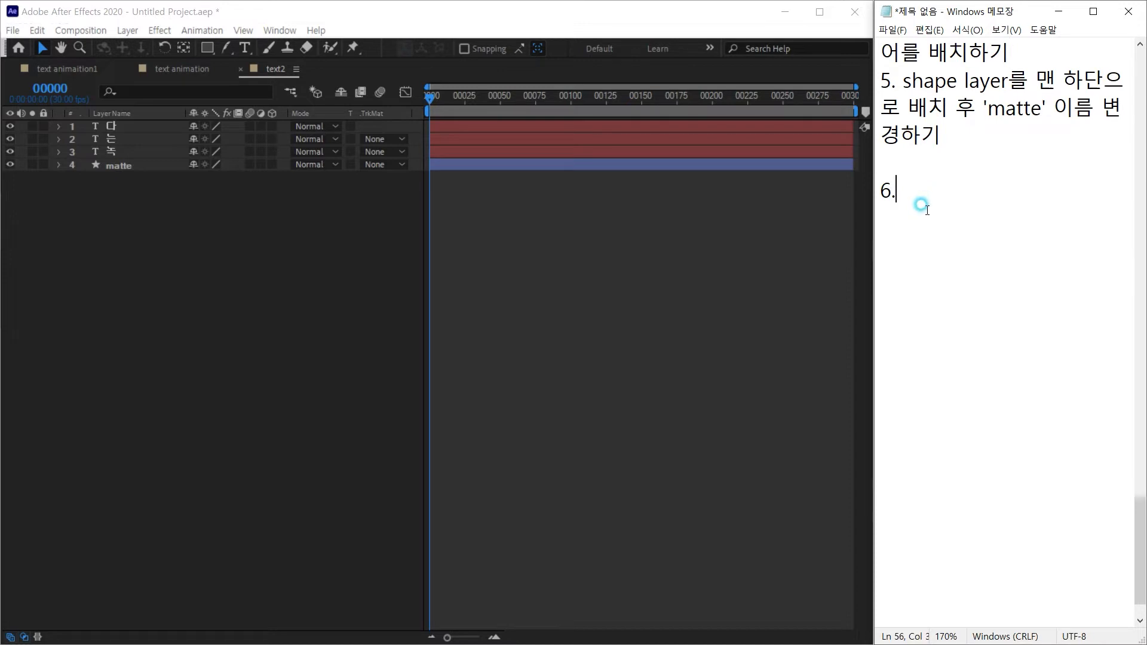
Step: In After Effects, bring back the full panel layout and select the three text layers 다, 는 and 녹
{"action": "left_click", "coordinate": [157, 250]}
{"action": "left_click", "coordinate": [238, 296]}
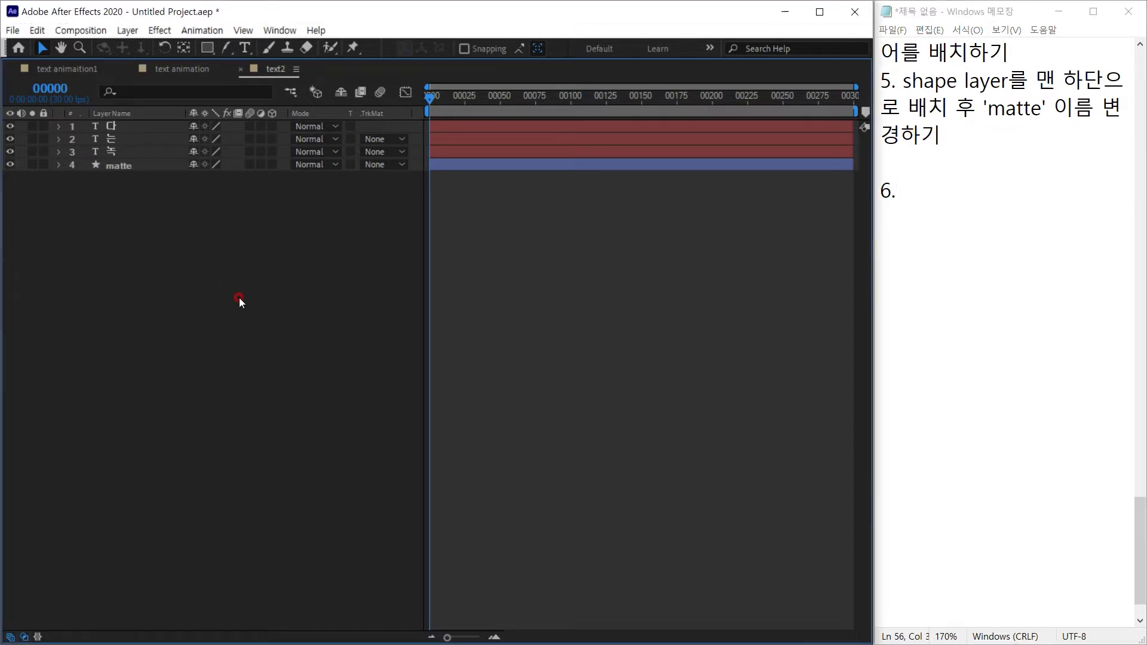
{"action": "key", "text": "grave"}
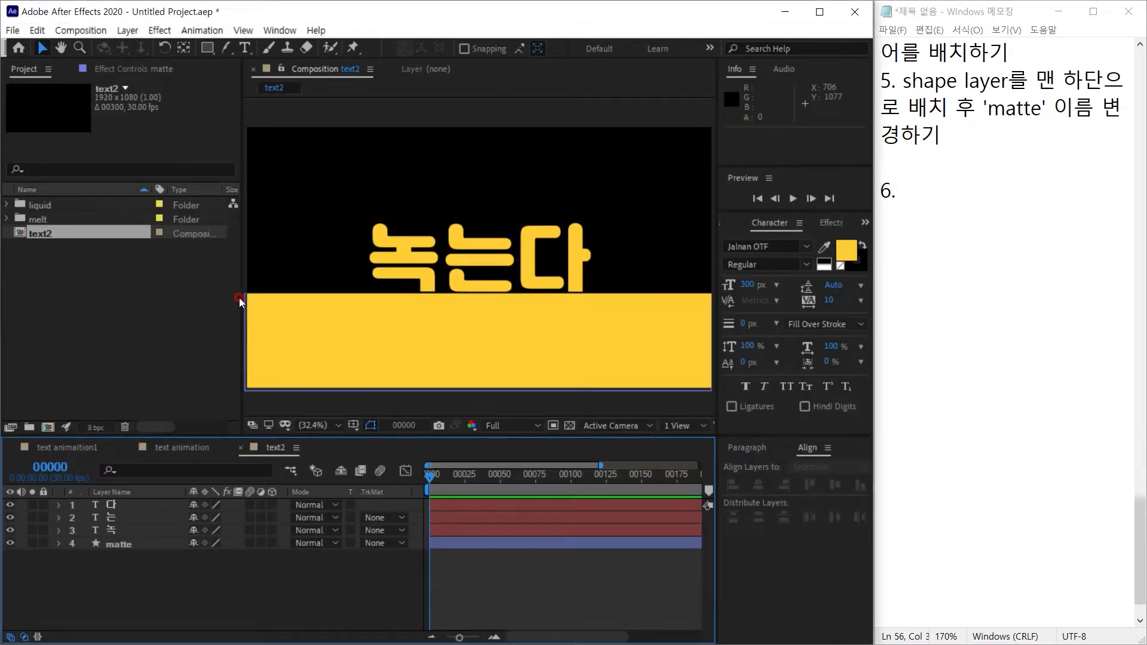
{"action": "left_click", "coordinate": [120, 504]}
{"action": "left_click", "coordinate": [153, 530], "text": "shift"}
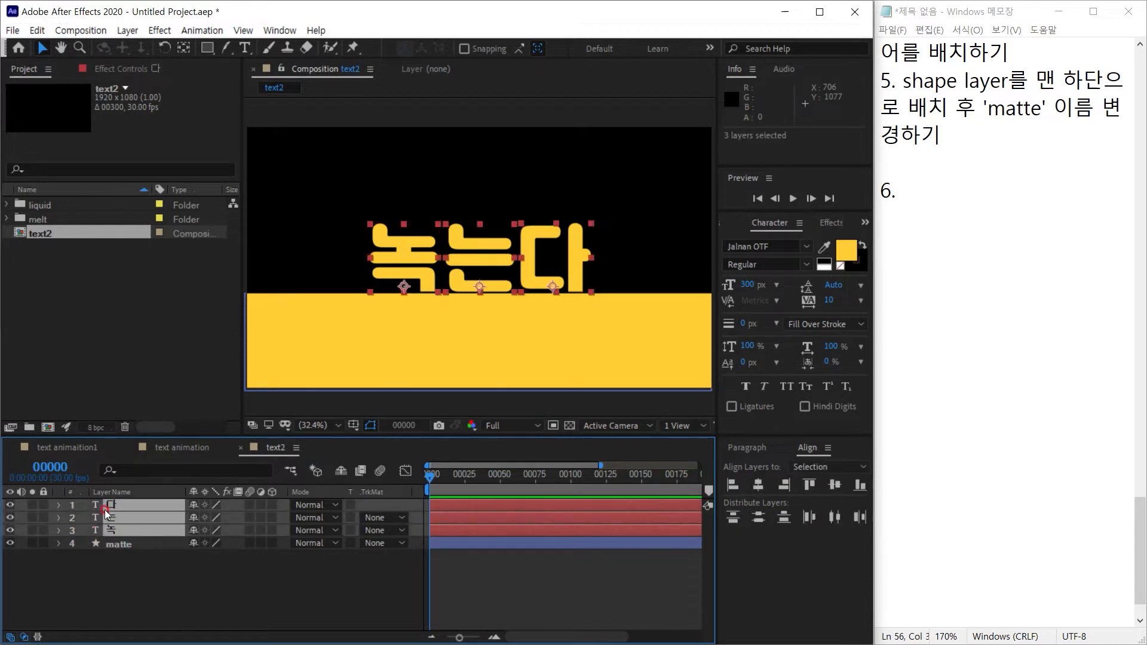
{"action": "left_click", "coordinate": [126, 530]}
Step: In Notepad, complete note 6 with "글자 레이어들 > set matte 효과 적용 (effect&preset ctrl + 5)"
{"action": "left_click", "coordinate": [963, 191]}
{"action": "type", "text": "ㄱ"}
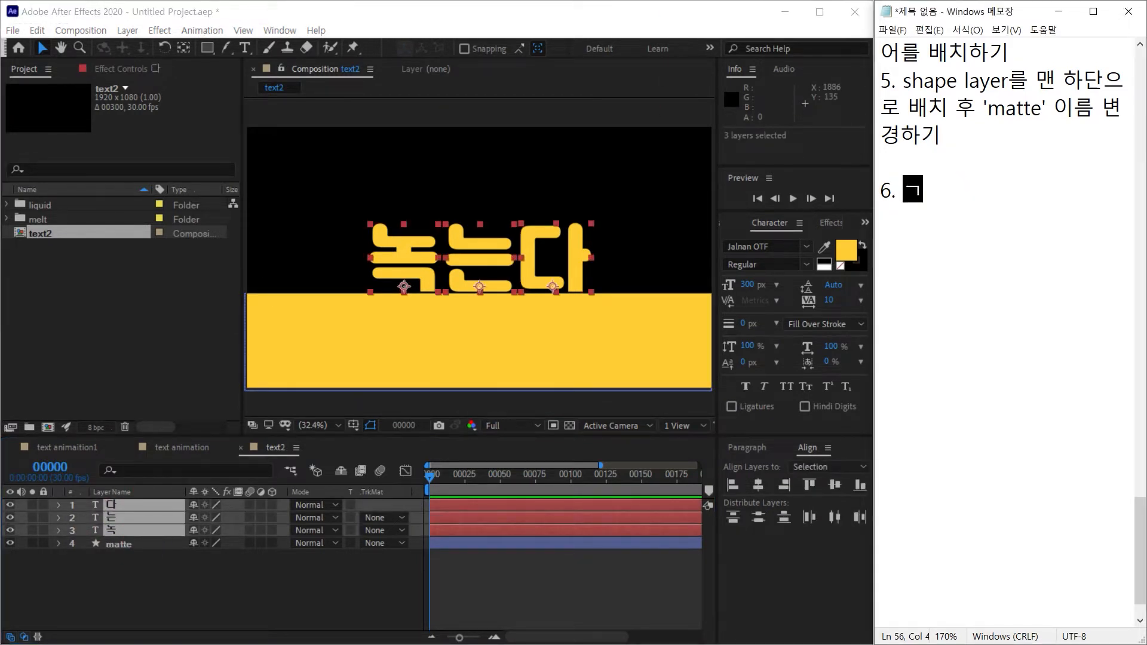
{"action": "type", "text": "글자 레이어들"}
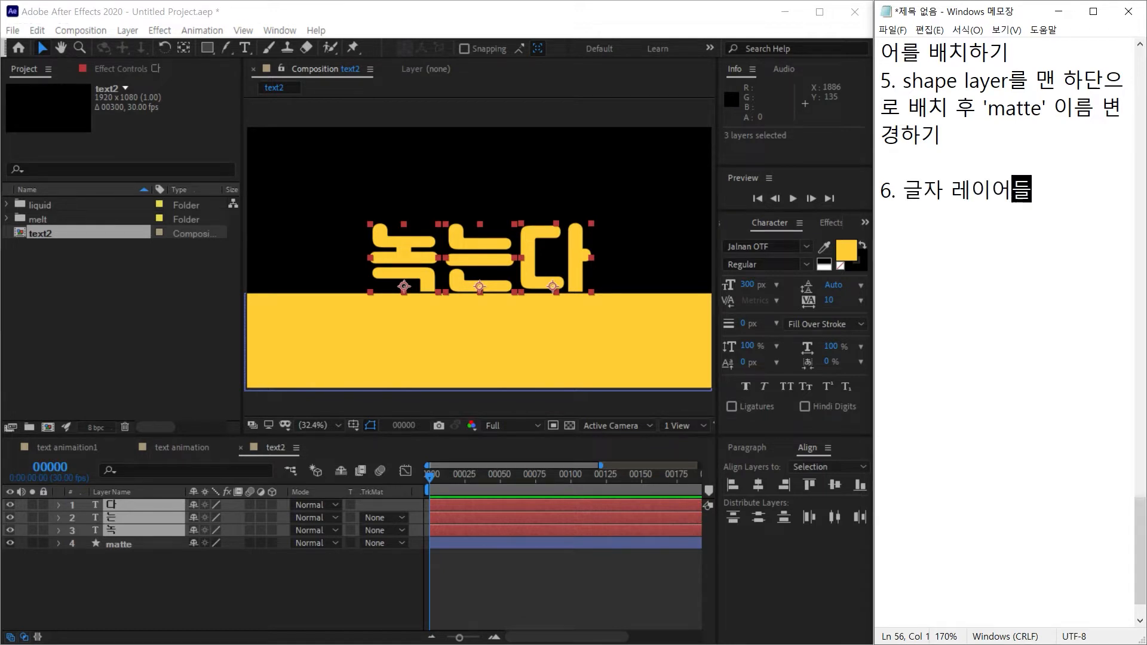
{"action": "type", "text": " > set "}
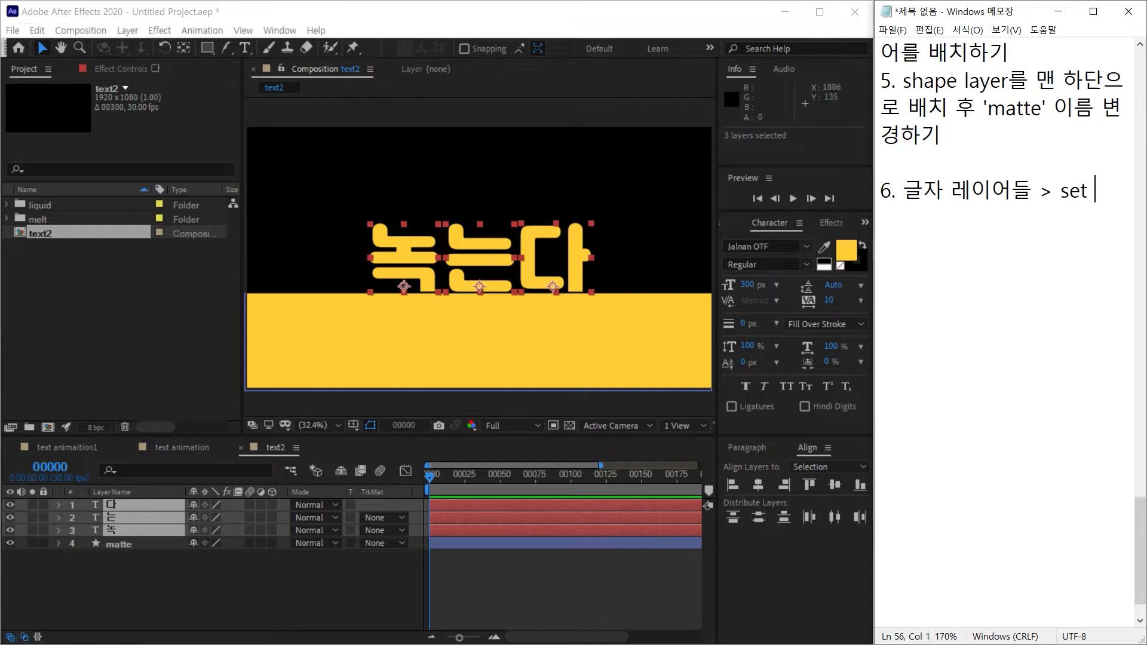
{"action": "type", "text": "matte"}
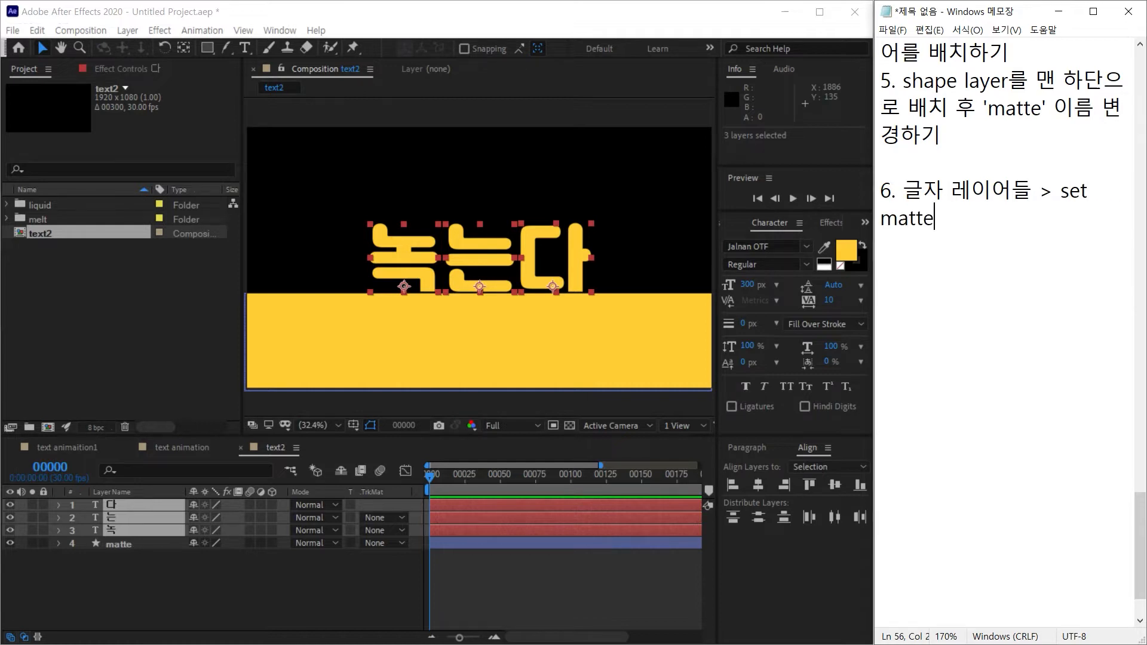
{"action": "type", "text": " 효과 ㅈ적용 ("}
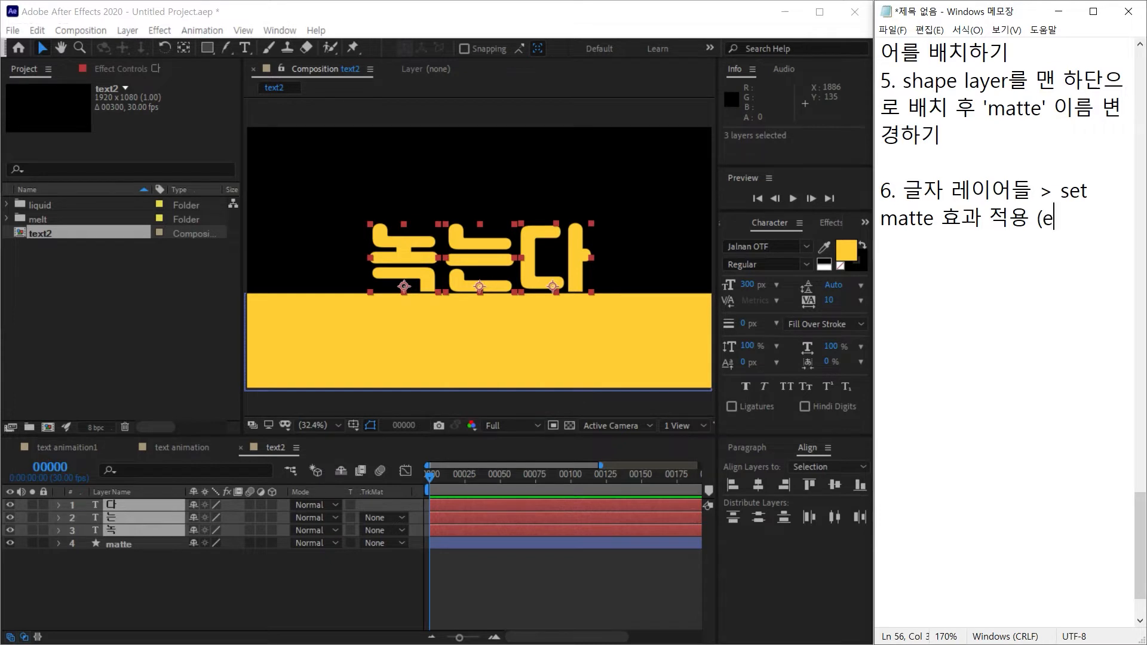
{"action": "type", "text": "effect&preset"}
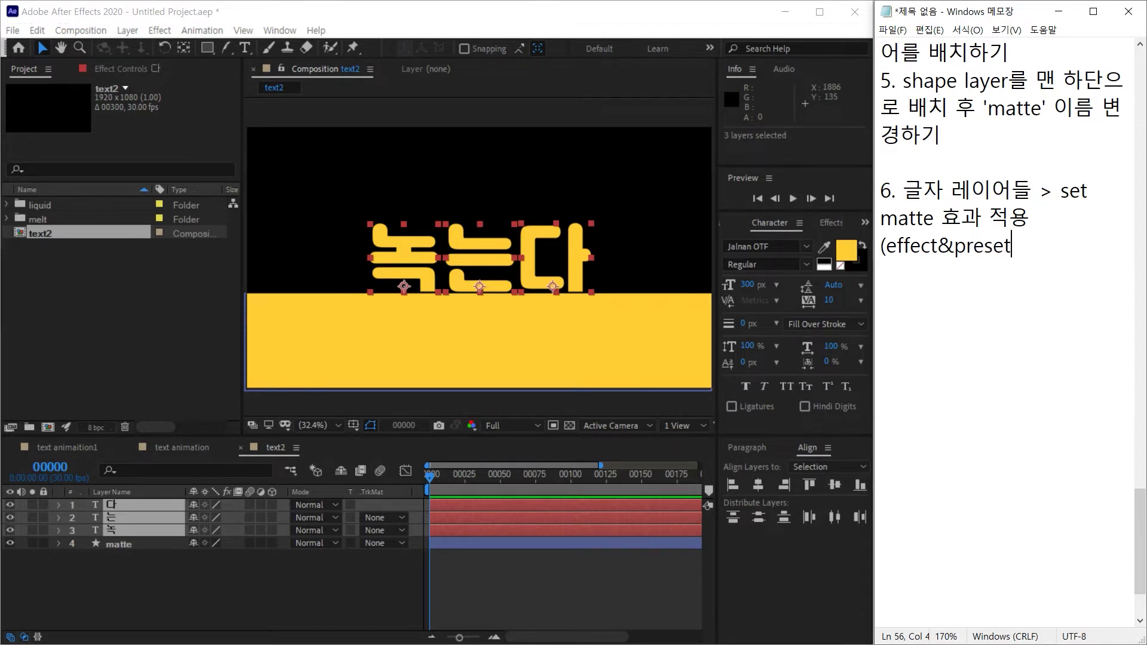
{"action": "type", "text": "  ctrl + 5)"}
{"action": "key", "text": "Return"}
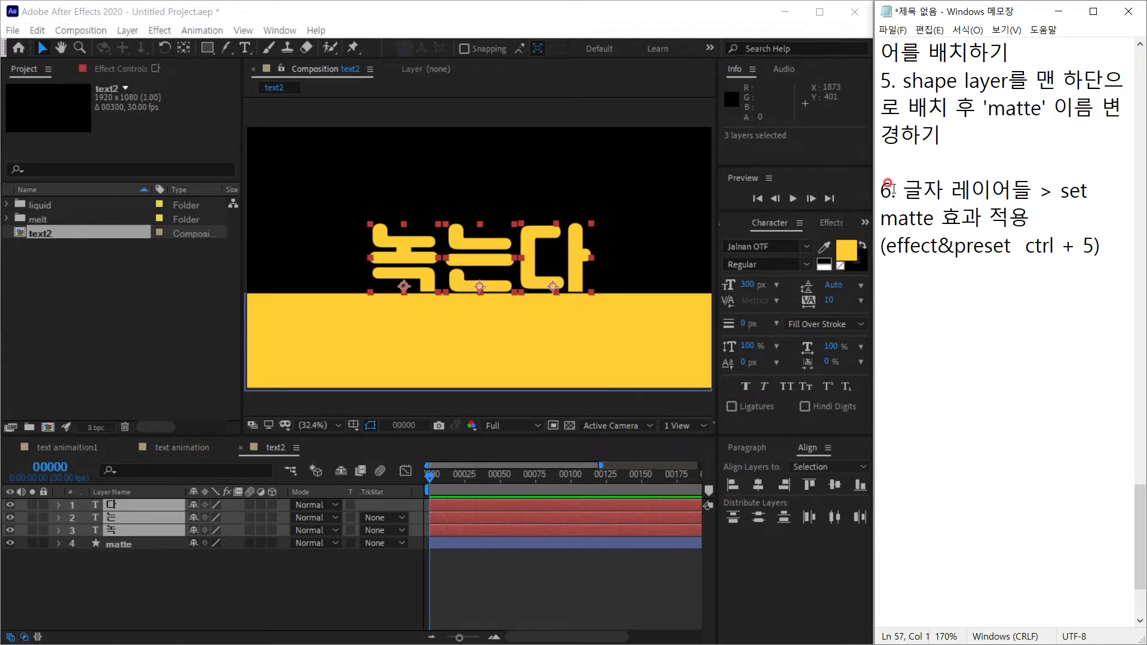
Step: In After Effects, find the Set Matte effect and apply it to each of the three text layers
{"action": "left_click", "coordinate": [831, 222]}
{"action": "left_click", "coordinate": [742, 242]}
{"action": "type", "text": "set m"}
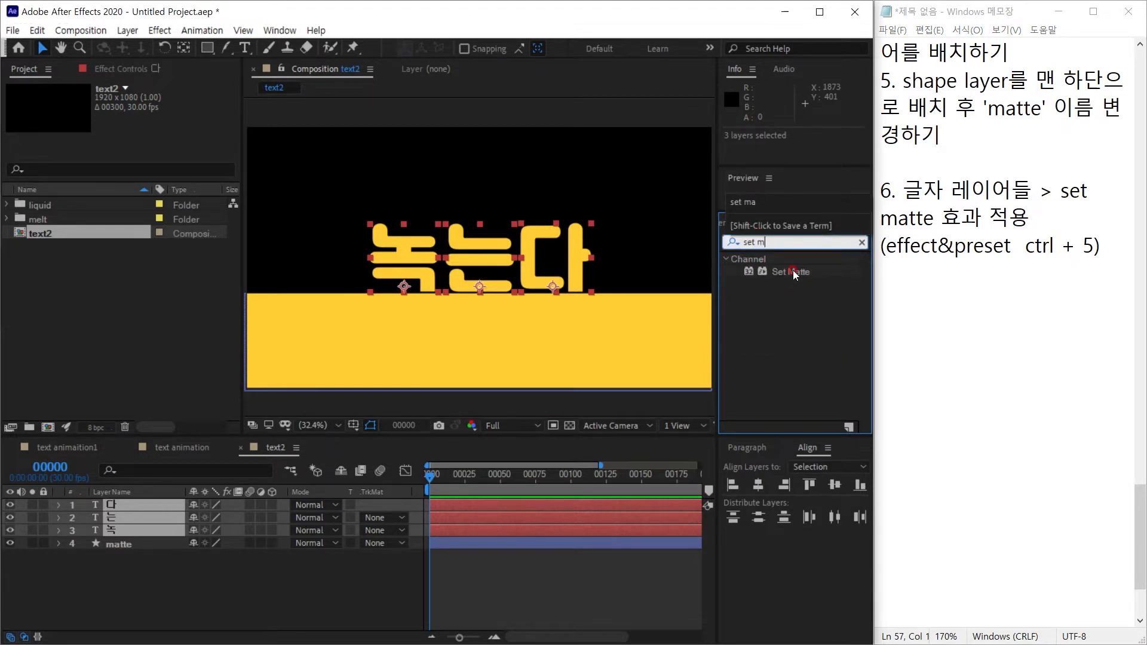
{"action": "left_click_drag", "start_coordinate": [794, 275], "coordinate": [114, 518]}
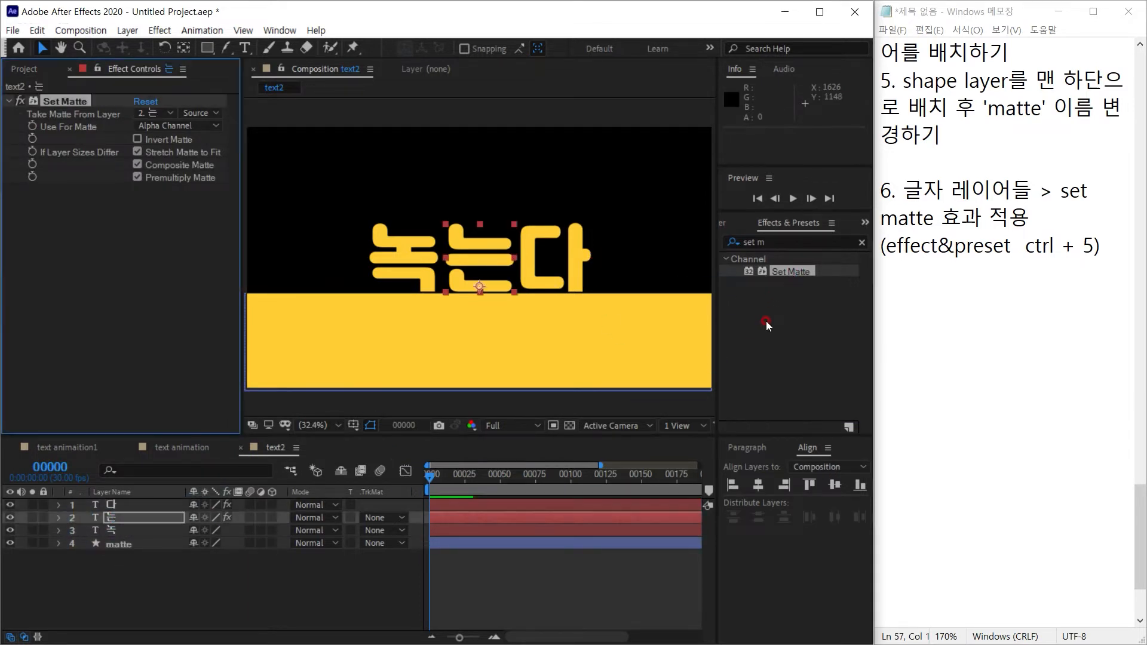
{"action": "left_click_drag", "start_coordinate": [788, 272], "coordinate": [113, 530]}
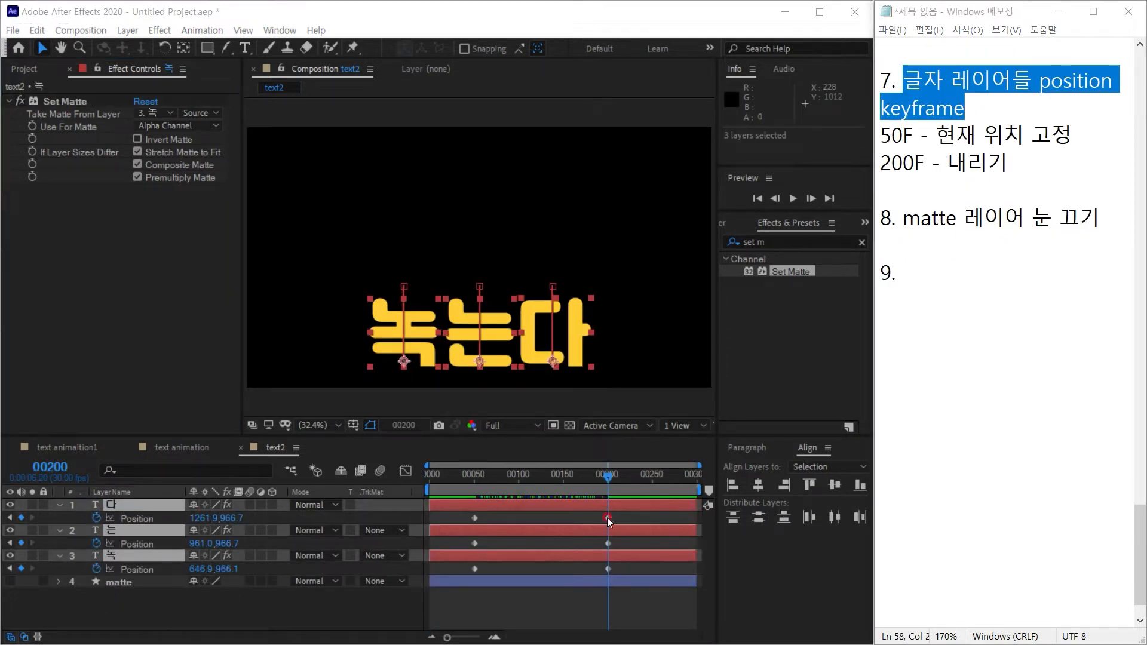
Step: Move the current time to frame 50 in text2, and write note 9 in Notepad as "글자 레이어들 rotation keyframe"
{"action": "left_click_drag", "start_coordinate": [608, 476], "coordinate": [473, 501]}
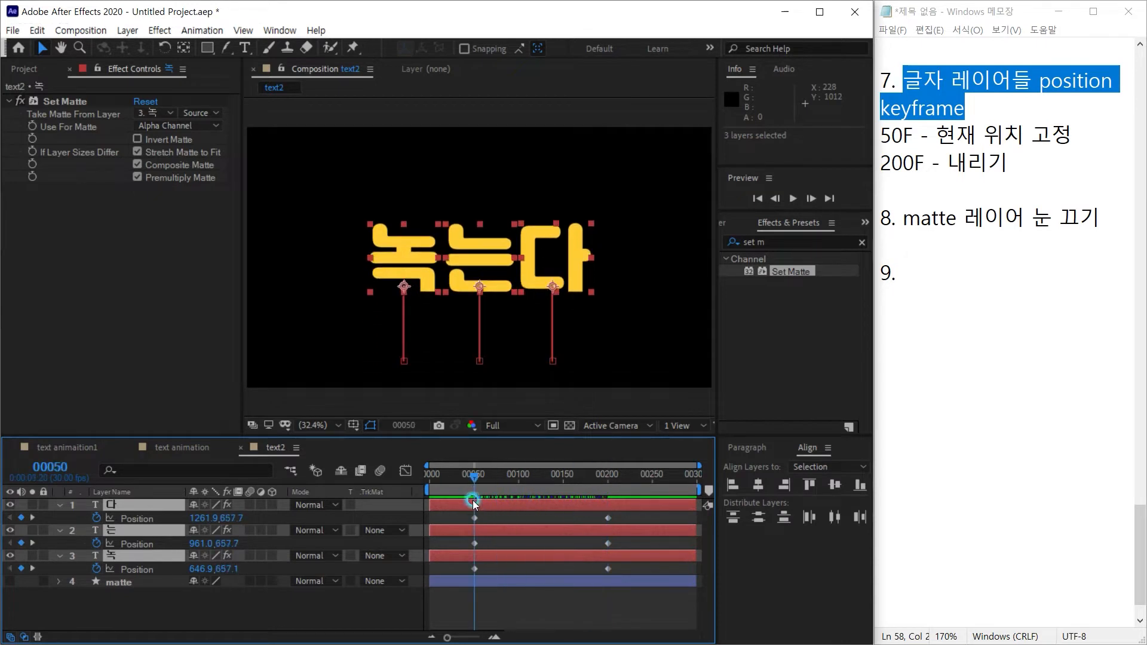
{"action": "left_click", "coordinate": [923, 274]}
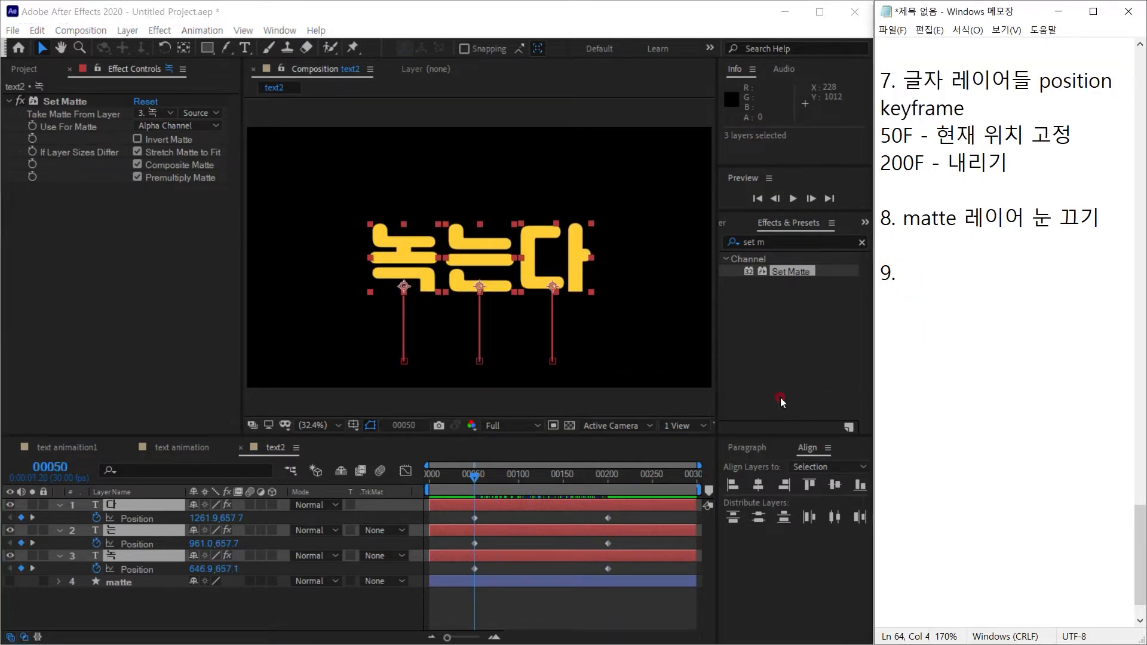
{"action": "type", "text": "글자 레이어들 position keyframe"}
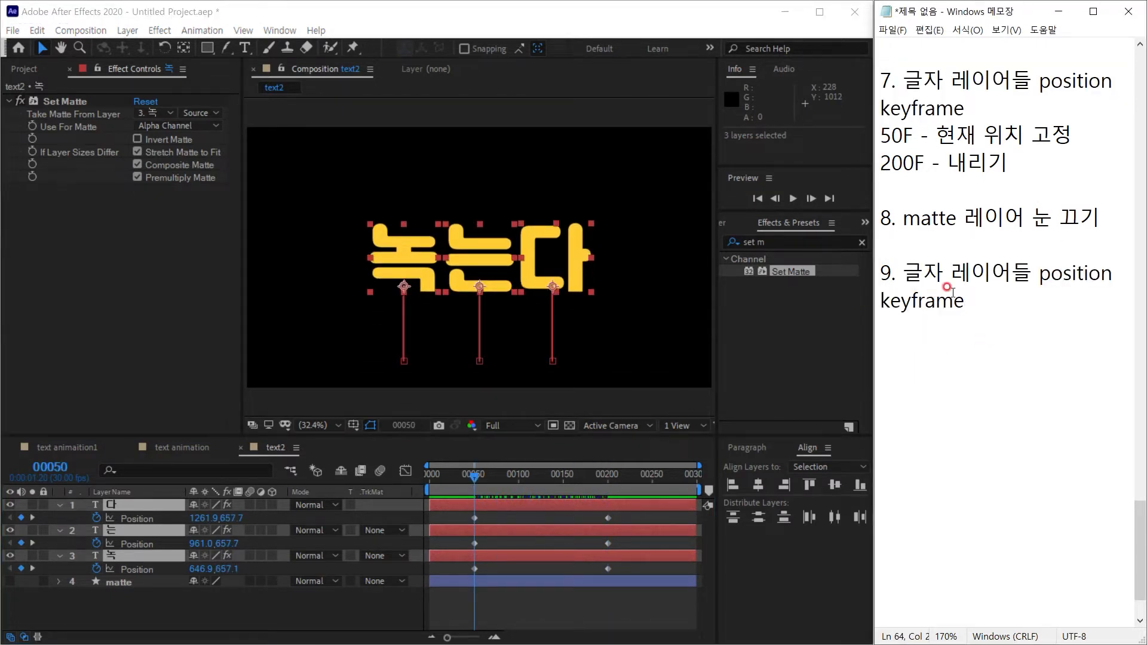
{"action": "left_click_drag", "start_coordinate": [1041, 273], "coordinate": [1105, 274]}
{"action": "type", "text": "ㄱ"}
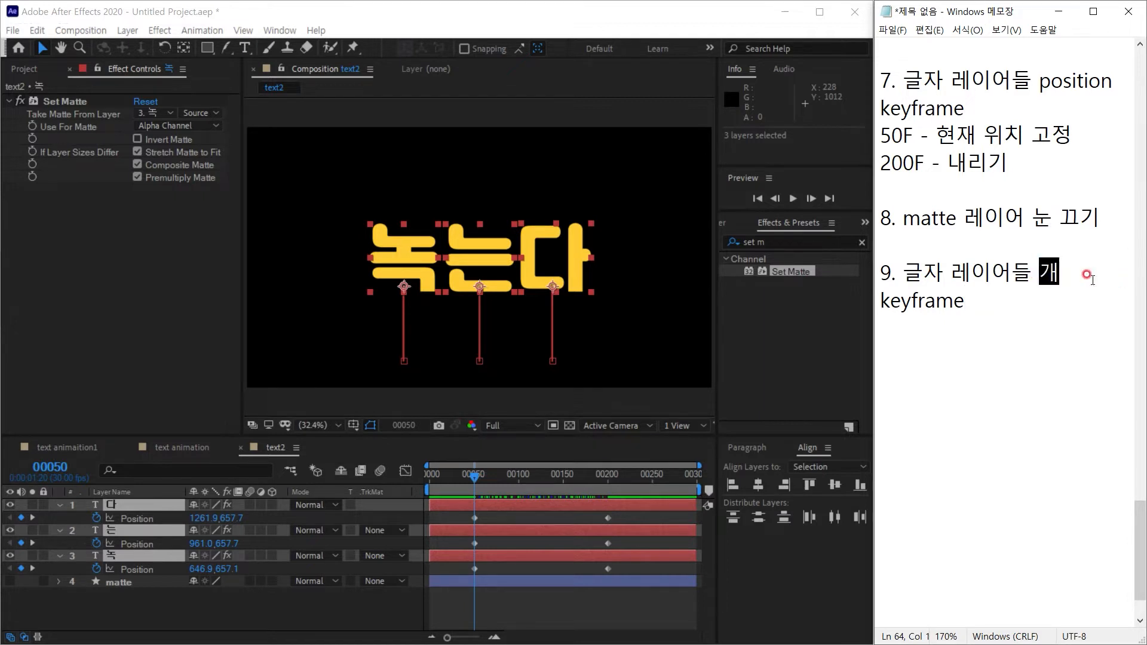
{"action": "key", "text": "BackSpace"}
{"action": "key", "text": "Hangul"}
{"action": "type", "text": "rotat"}
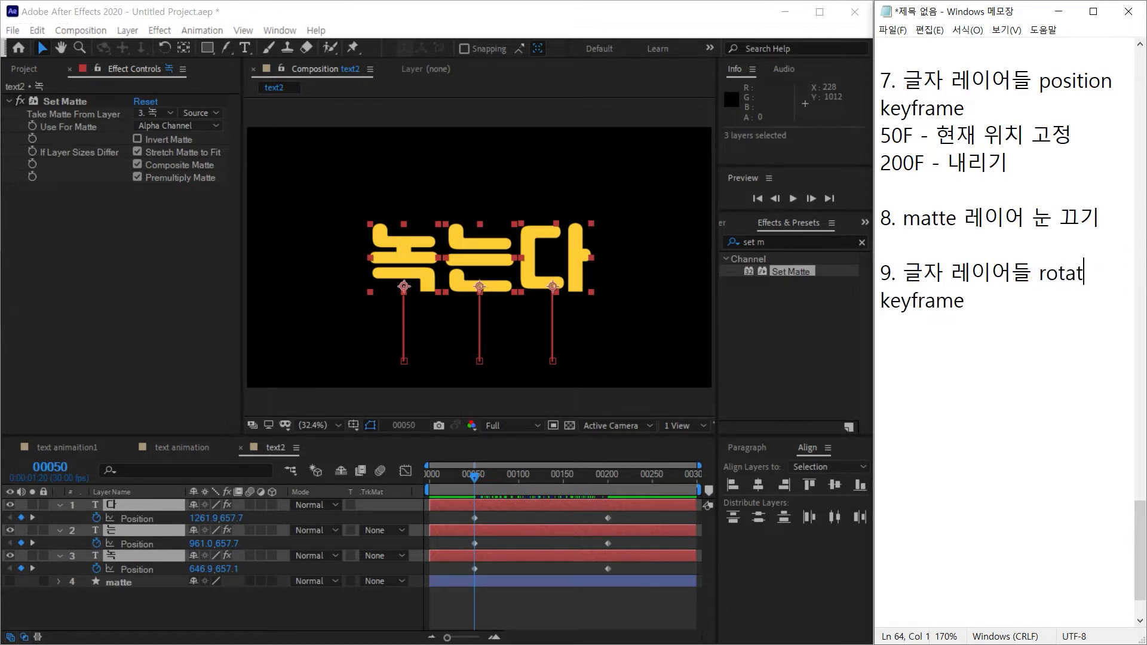
{"action": "type", "text": "ion"}
{"action": "key", "text": "Return"}
Step: In After Effects, reveal the Rotation property alongside Position on the three selected text layers
{"action": "left_click", "coordinate": [267, 448]}
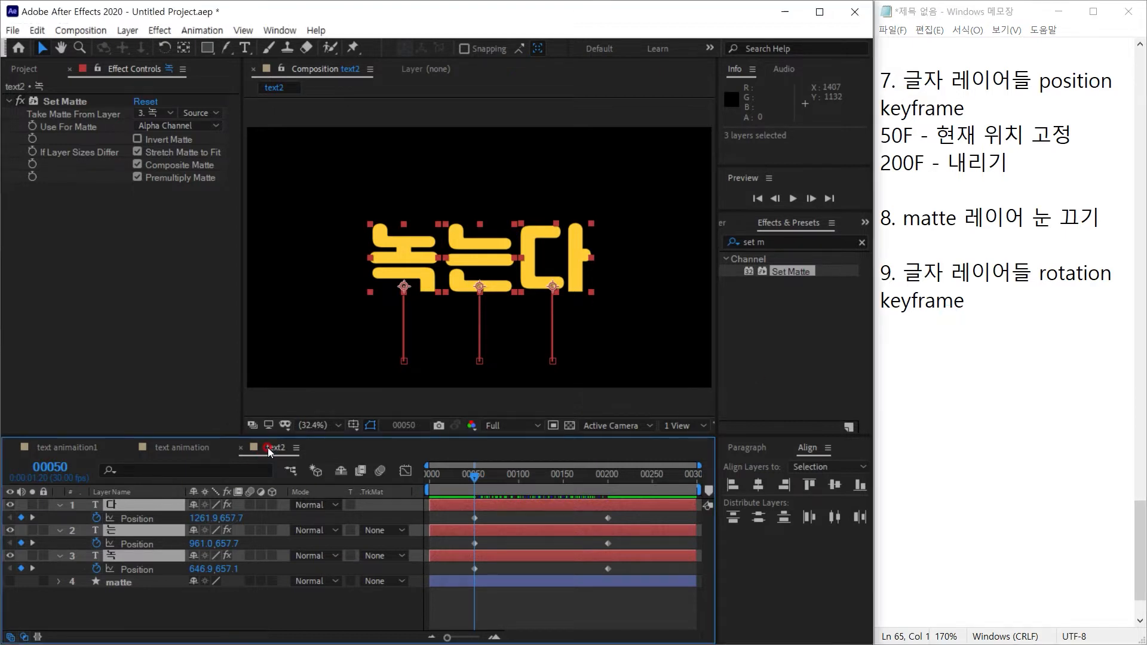
{"action": "key", "text": "shift+r"}
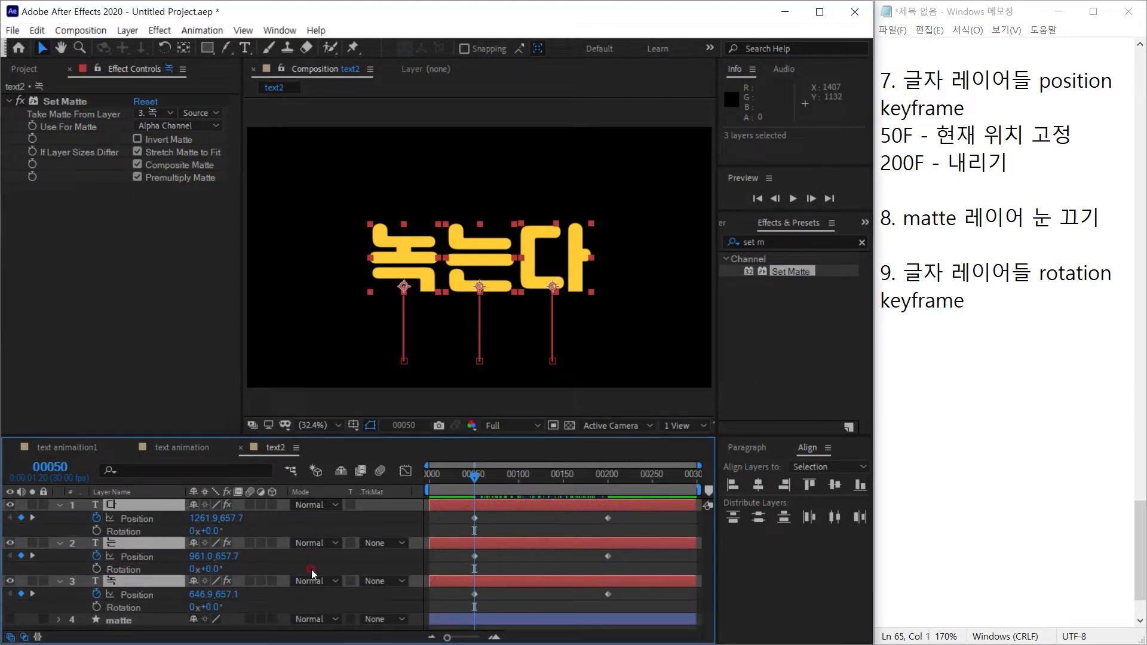
Step: Keyframe the three text layers' rotation at frame 50, and at frame 200 rotate 다 to -11°, 는 to 15° and 녹 to -15°
{"action": "left_click", "coordinate": [96, 531]}
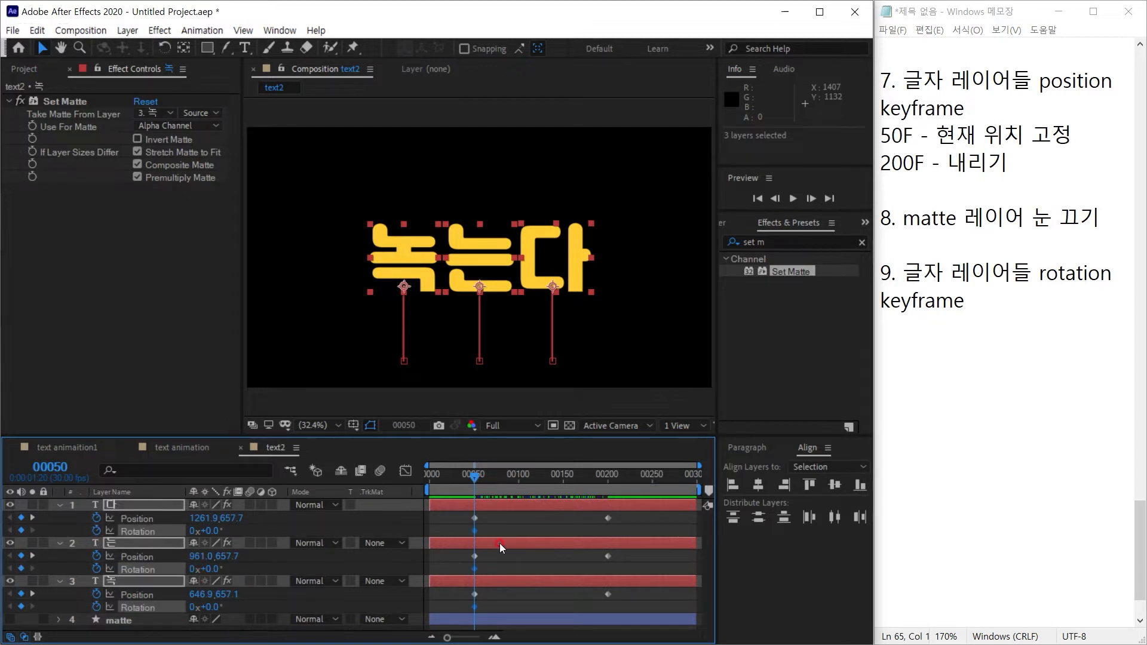
{"action": "left_click_drag", "start_coordinate": [577, 482], "coordinate": [608, 475]}
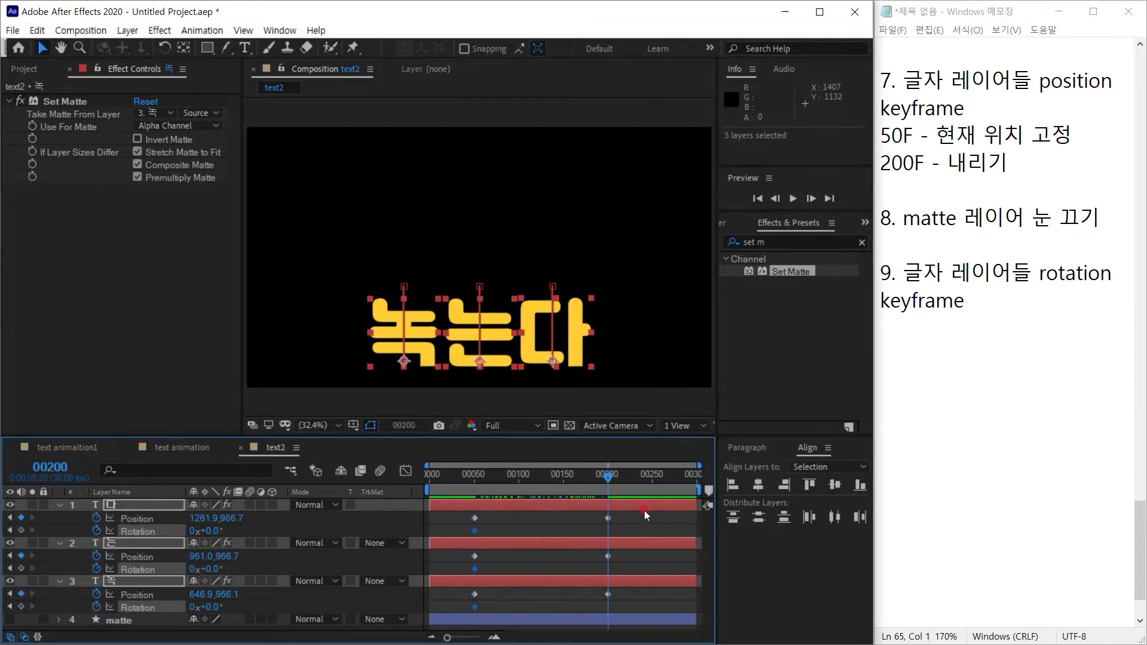
{"action": "left_click", "coordinate": [599, 512]}
{"action": "left_click_drag", "start_coordinate": [210, 531], "coordinate": [198, 529]}
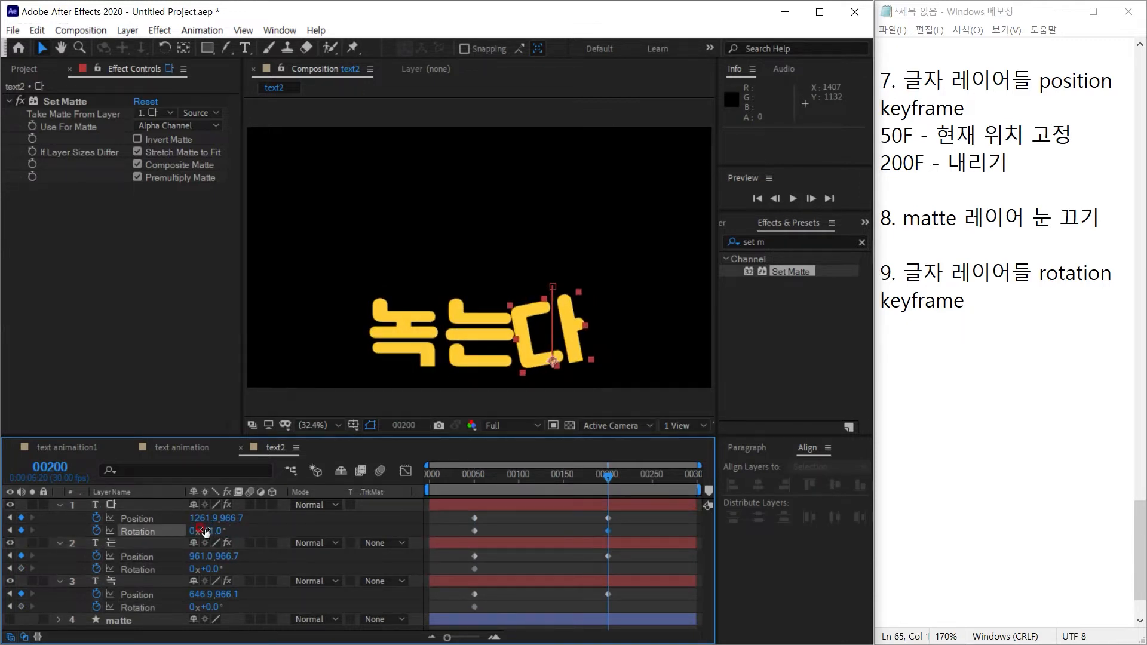
{"action": "left_click_drag", "start_coordinate": [204, 568], "coordinate": [219, 566]}
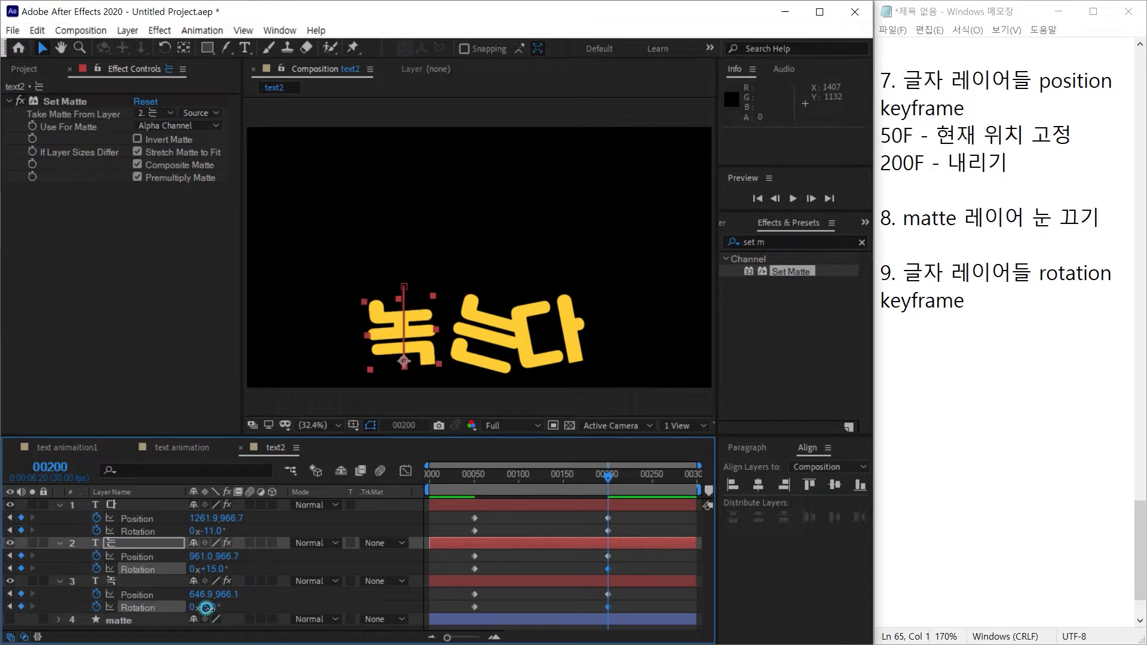
{"action": "left_click_drag", "start_coordinate": [206, 607], "coordinate": [192, 602]}
{"action": "left_click_drag", "start_coordinate": [545, 480], "coordinate": [596, 576]}
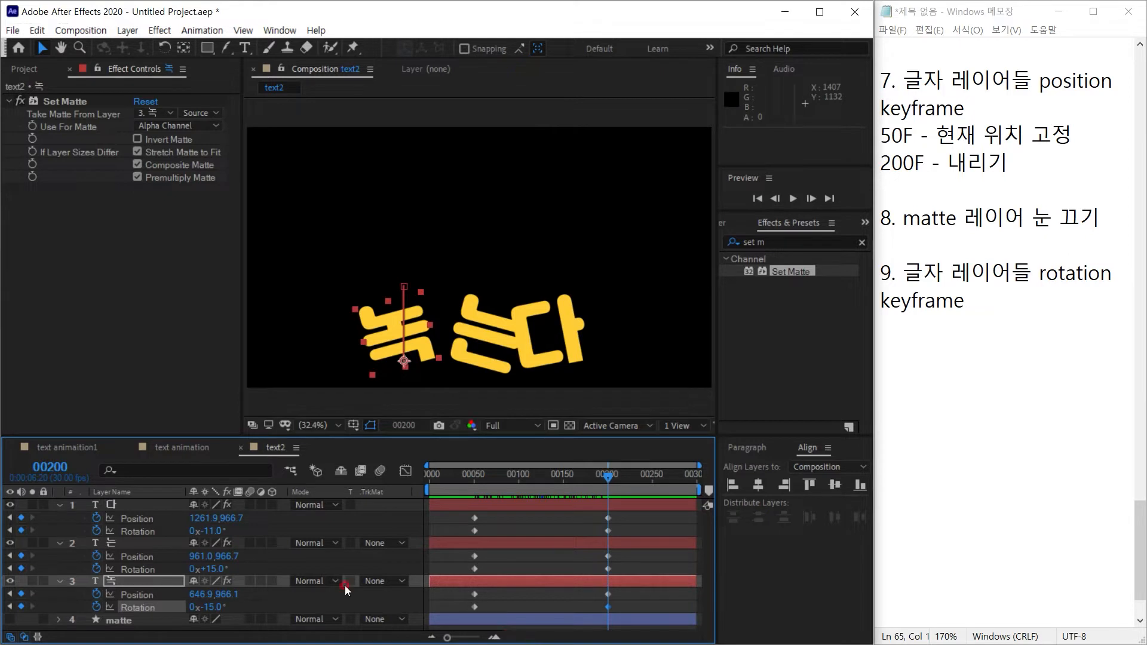
Step: Set the frame 200 rotation to 13° for 는 and -13° for 녹 and 다, and preview the animation
{"action": "left_click", "coordinate": [215, 569]}
{"action": "type", "text": "13"}
{"action": "key", "text": "Return"}
{"action": "left_click", "coordinate": [215, 608]}
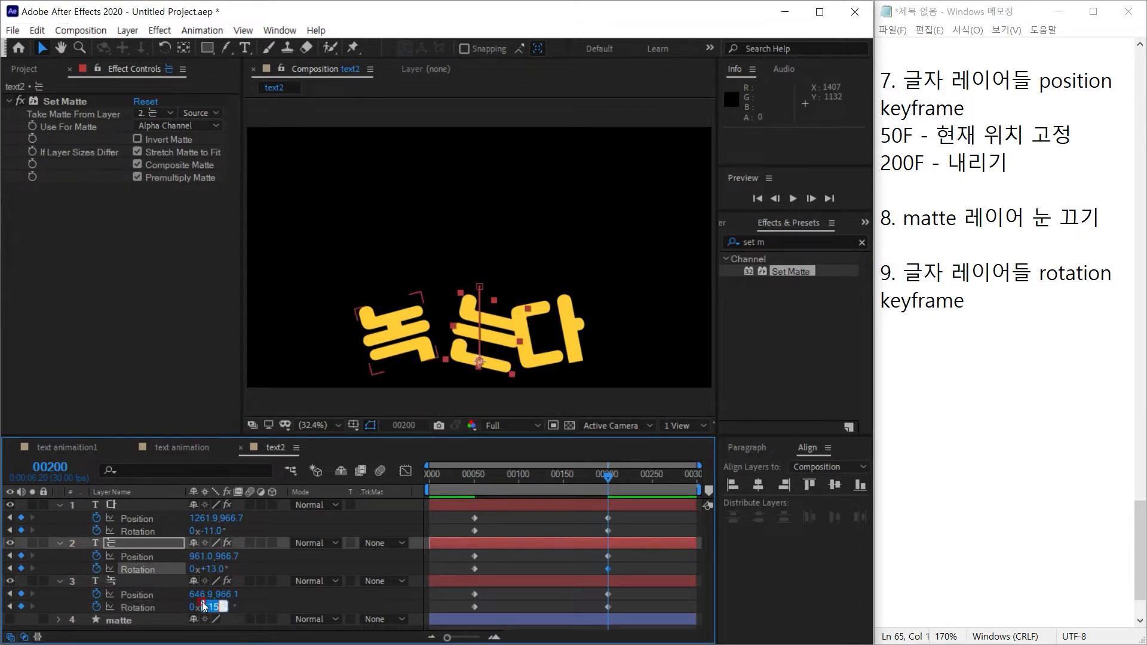
{"action": "type", "text": "-13"}
{"action": "key", "text": "Return"}
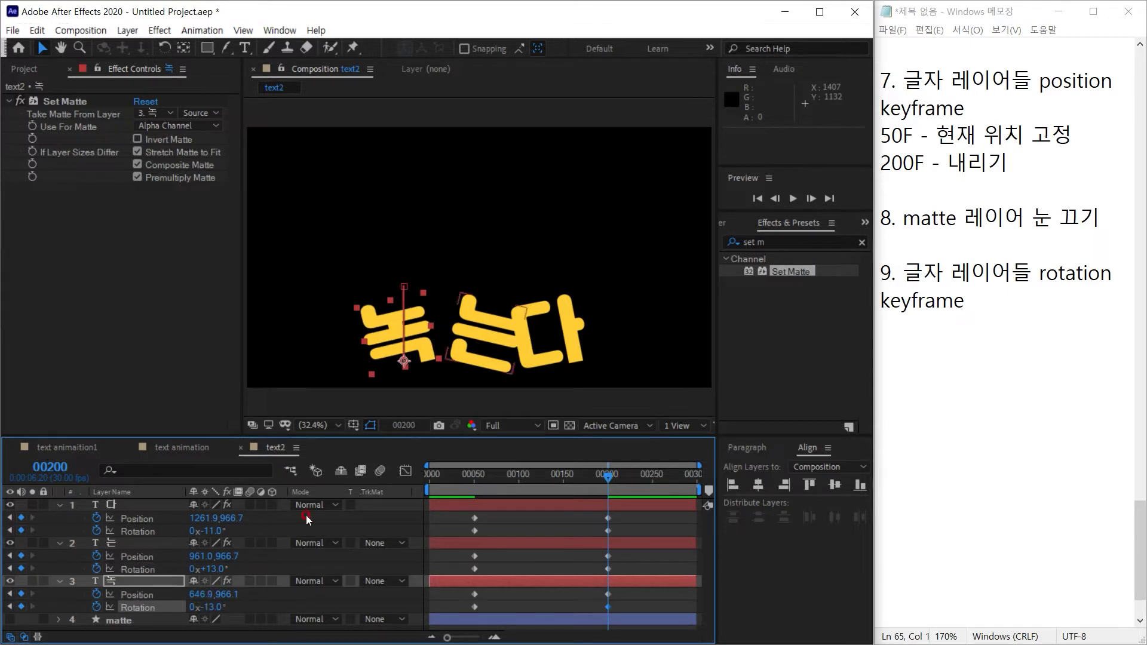
{"action": "left_click", "coordinate": [209, 531]}
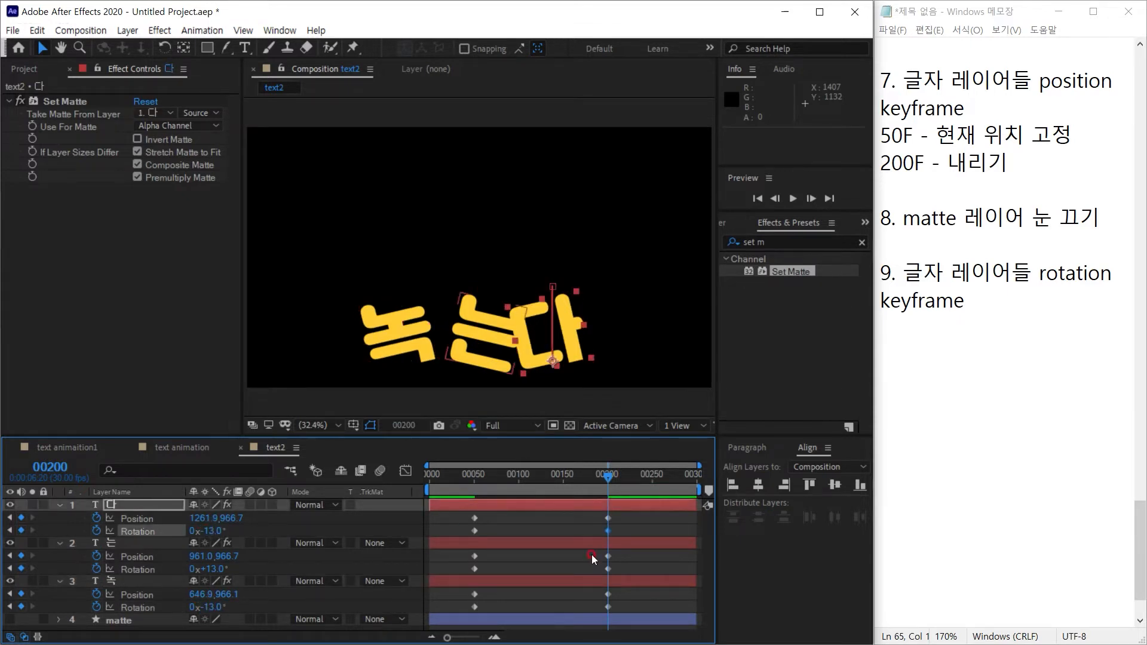
{"action": "left_click", "coordinate": [502, 518]}
{"action": "left_click", "coordinate": [490, 488]}
{"action": "key", "text": "space"}
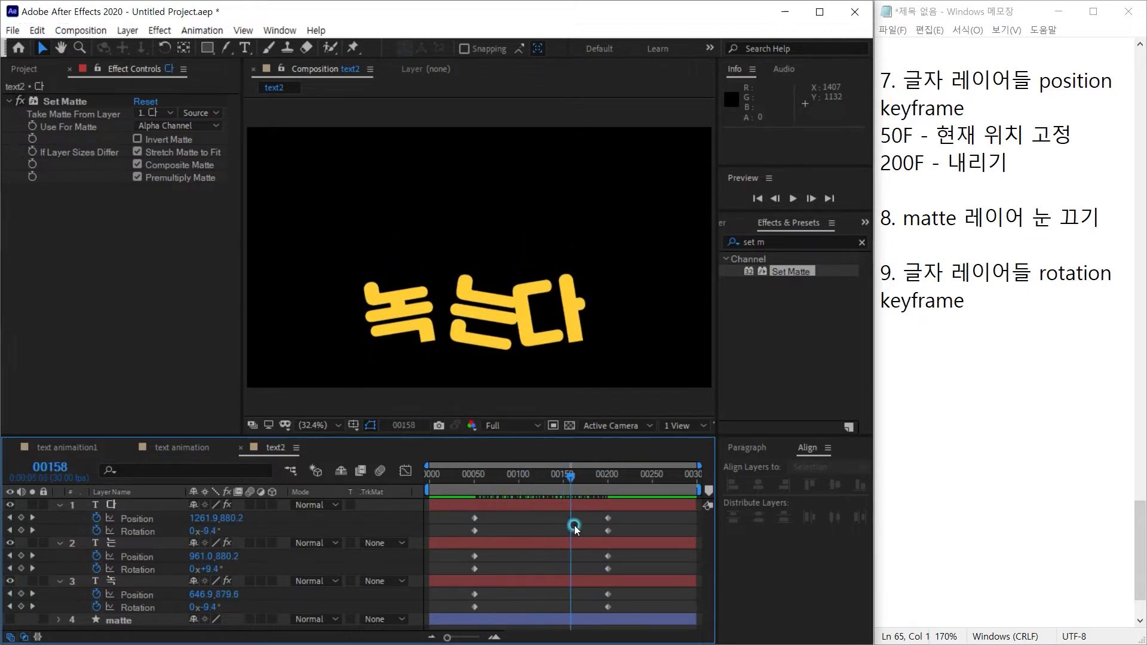
Step: In Notepad, add the line "50F - 현재 내용 고정" under note 9
{"action": "left_click", "coordinate": [919, 330]}
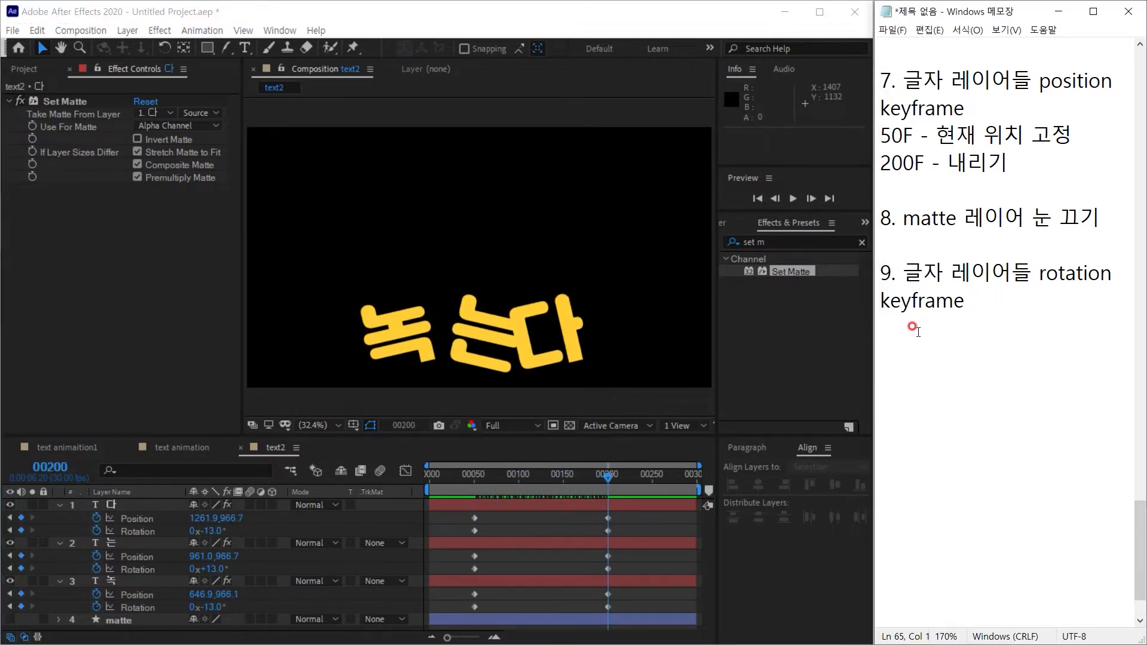
{"action": "type", "text": "50F"}
{"action": "type", "text": " - gus"}
{"action": "key", "text": "BackSpace"}
{"action": "key", "text": "BackSpace"}
{"action": "key", "text": "BackSpace"}
{"action": "key", "text": "Hangul"}
{"action": "type", "text": "현재"}
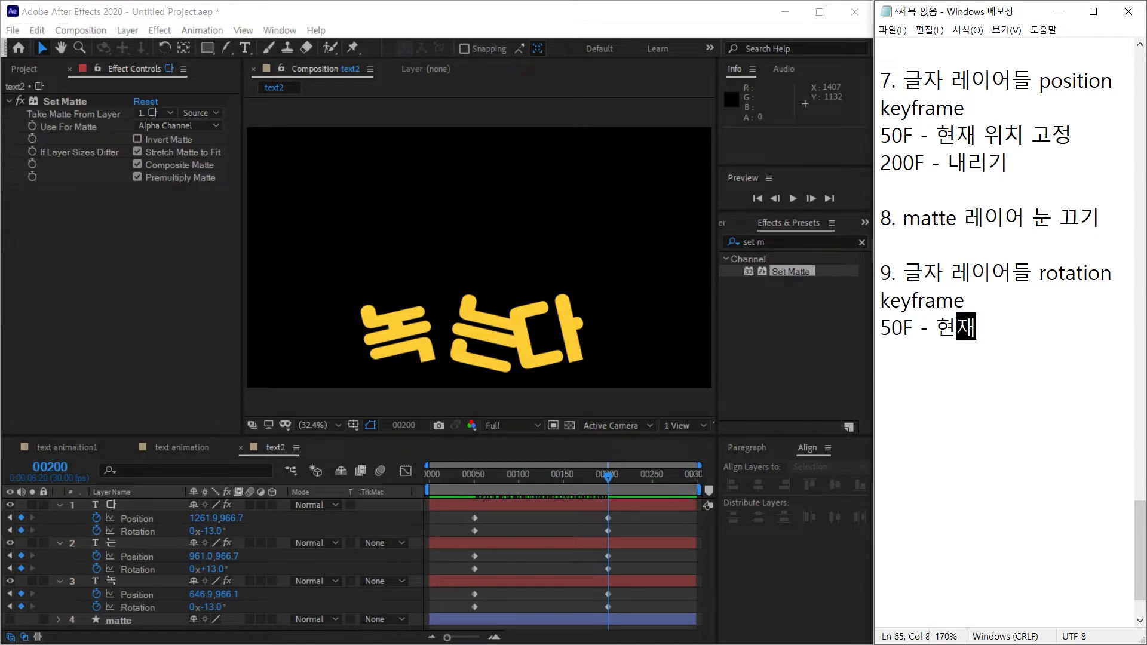
{"action": "type", "text": " 내용 ㄱ"}
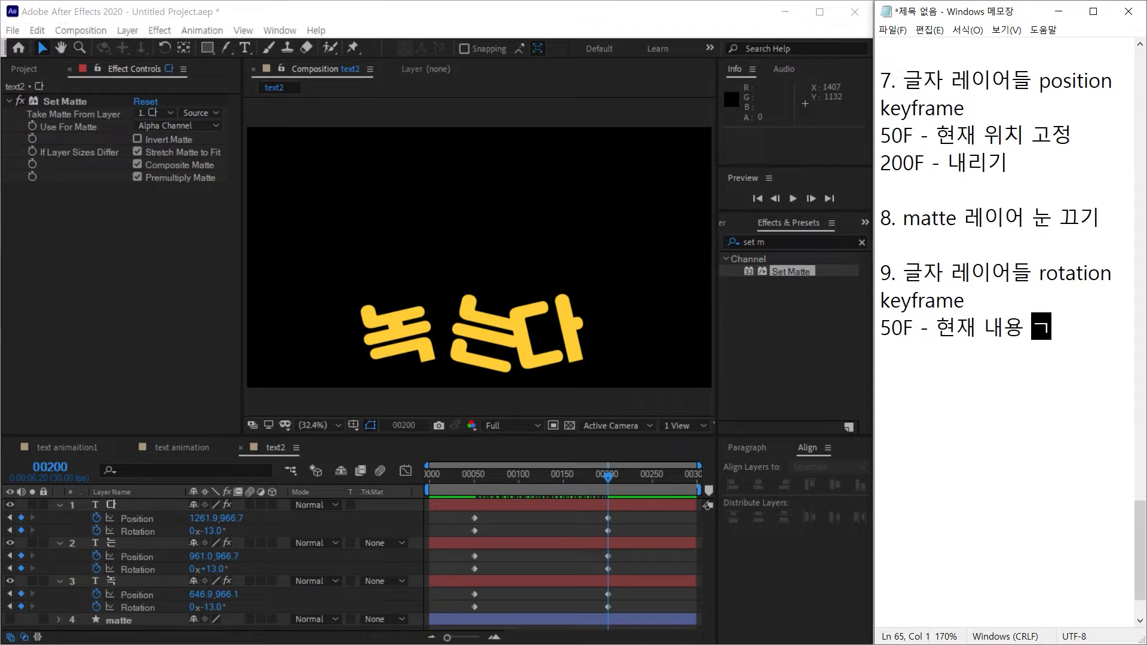
{"action": "type", "text": "고정"}
{"action": "key", "text": "Return"}
Step: Add the line "200F - 각 개체별 회전" to note 9 and start a new note numbered 10
{"action": "type", "text": "200"}
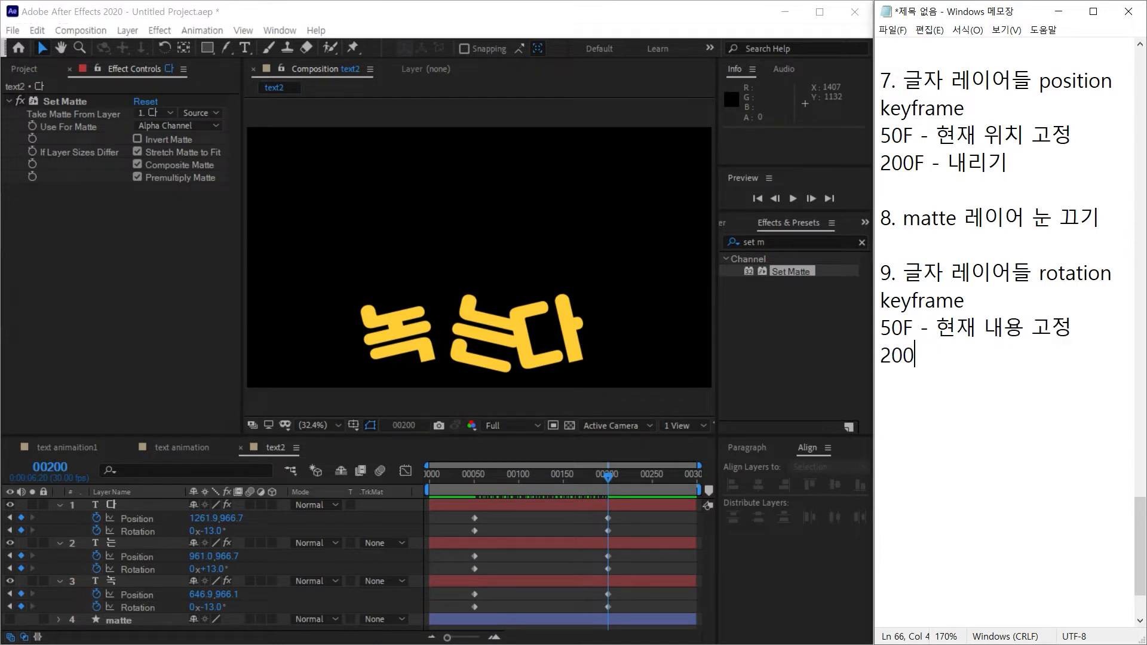
{"action": "type", "text": "ㄹ"}
{"action": "key", "text": "BackSpace"}
{"action": "key", "text": "Hangul"}
{"action": "type", "text": "D"}
{"action": "key", "text": "BackSpace"}
{"action": "type", "text": "F "}
{"action": "type", "text": "- rkr"}
{"action": "key", "text": "BackSpace"}
{"action": "key", "text": "BackSpace"}
{"action": "type", "text": "rk"}
{"action": "key", "text": "BackSpace"}
{"action": "key", "text": "BackSpace"}
{"action": "key", "text": "Hangul"}
{"action": "type", "text": "각 개체별 회전"}
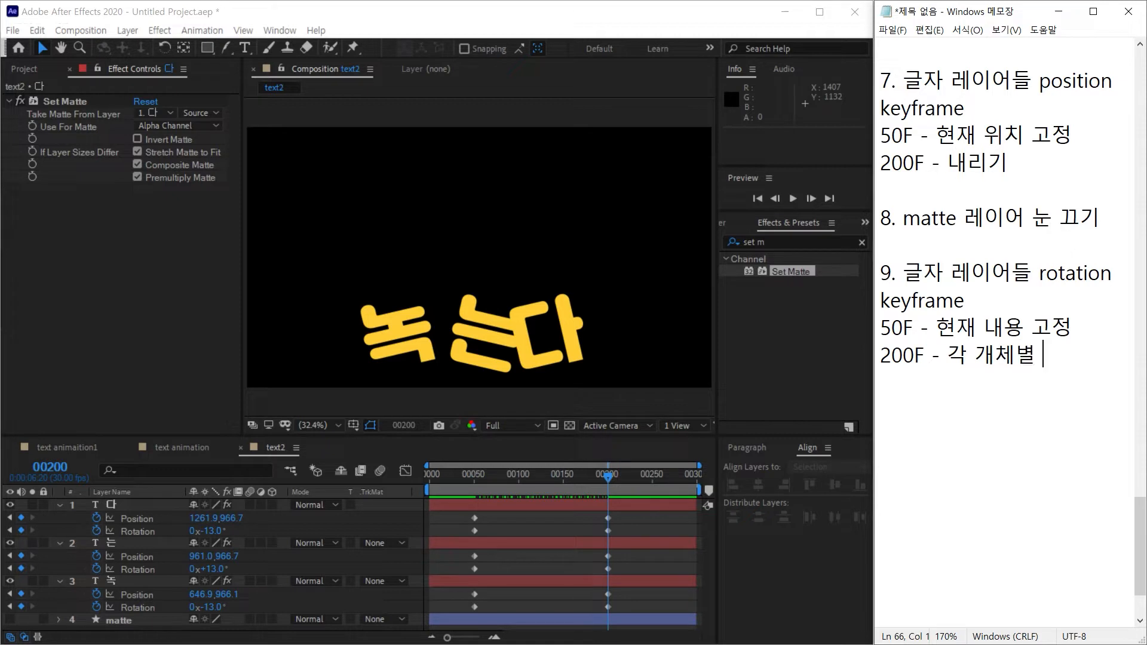
{"action": "key", "text": "Return"}
{"action": "key", "text": "Return"}
{"action": "type", "text": "10."}
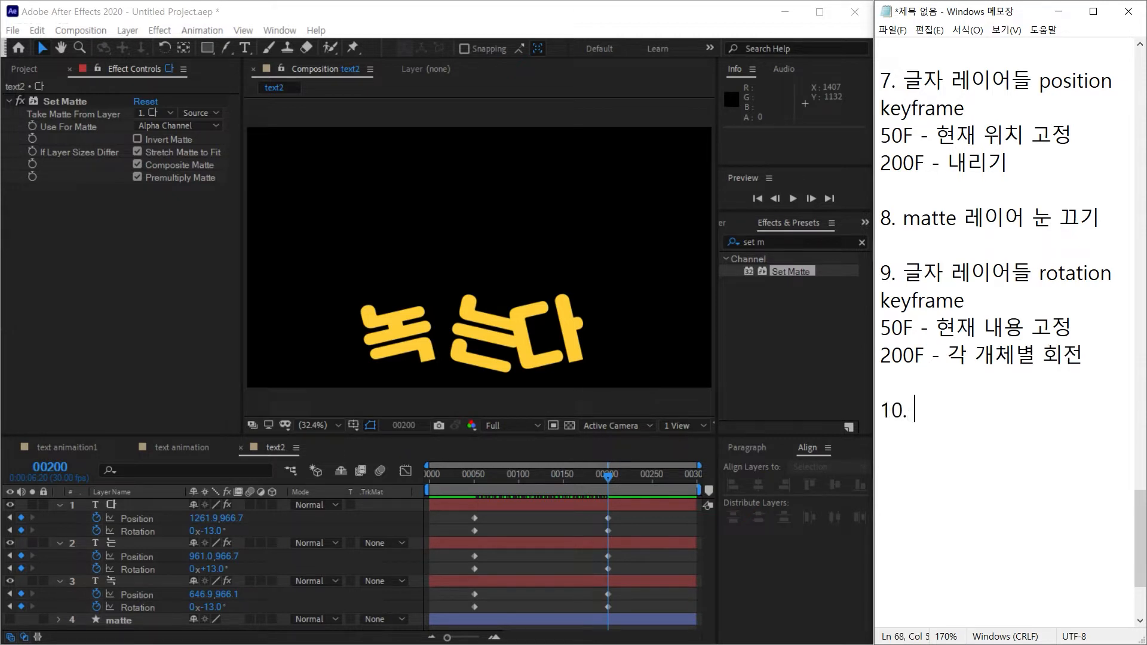
{"action": "scroll", "coordinate": [947, 299], "scroll_direction": "down", "scroll_amount": 2}
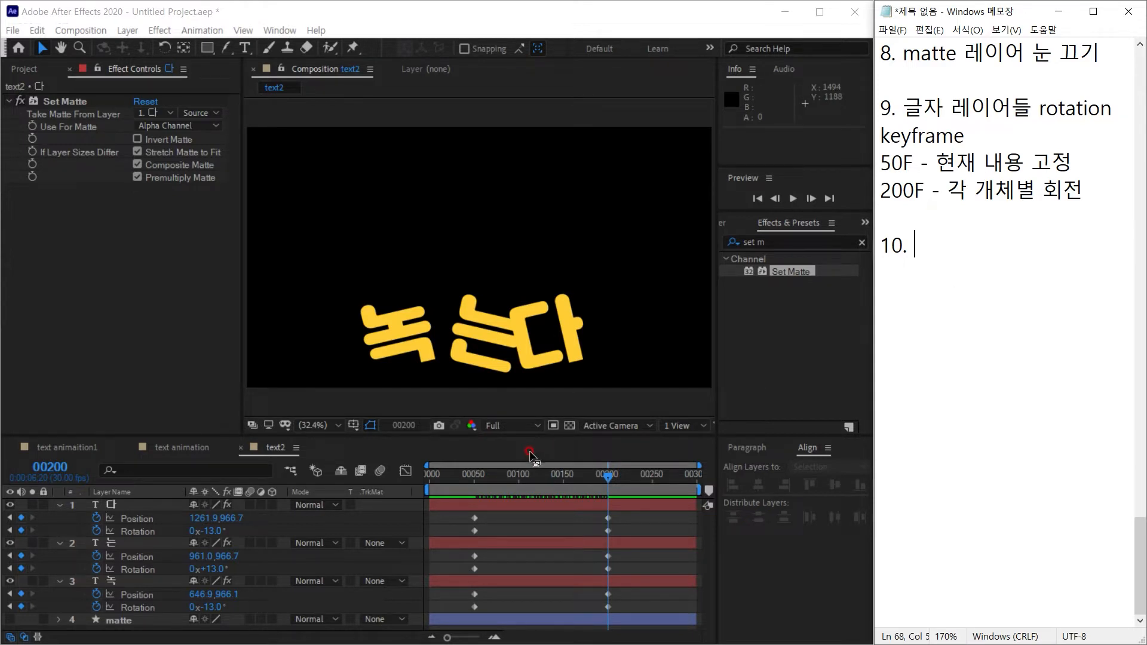
Step: In After Effects, set the 다 layer's Set Matte effect to take its matte from layer 4, matte
{"action": "left_click", "coordinate": [148, 580]}
{"action": "left_click", "coordinate": [135, 505]}
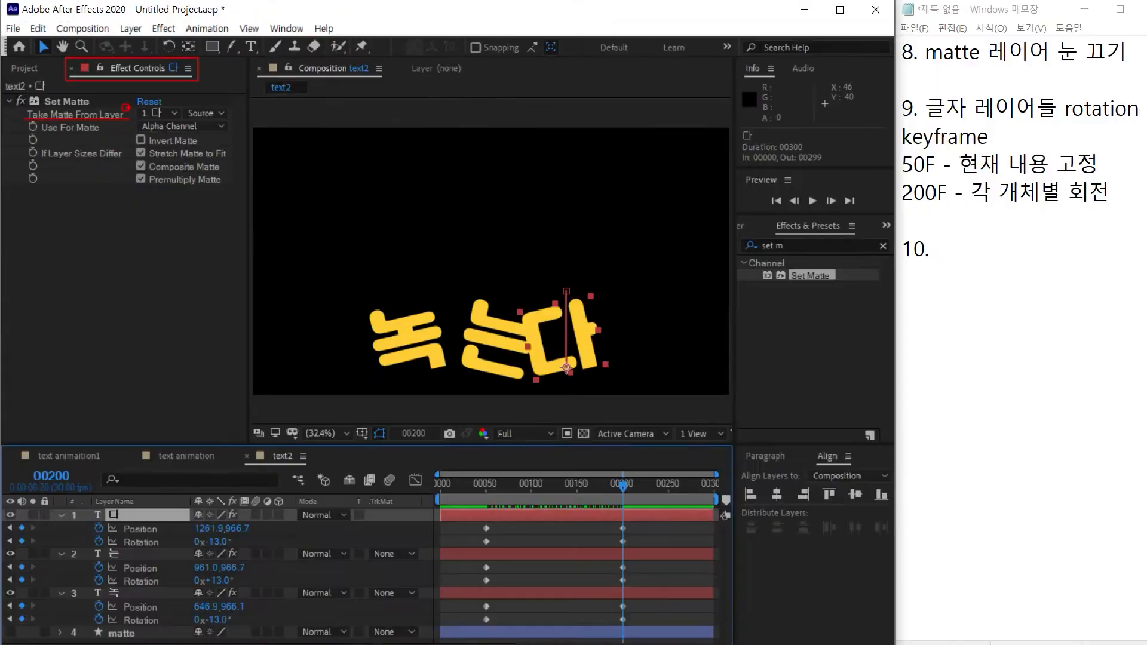
{"action": "left_click", "coordinate": [316, 141]}
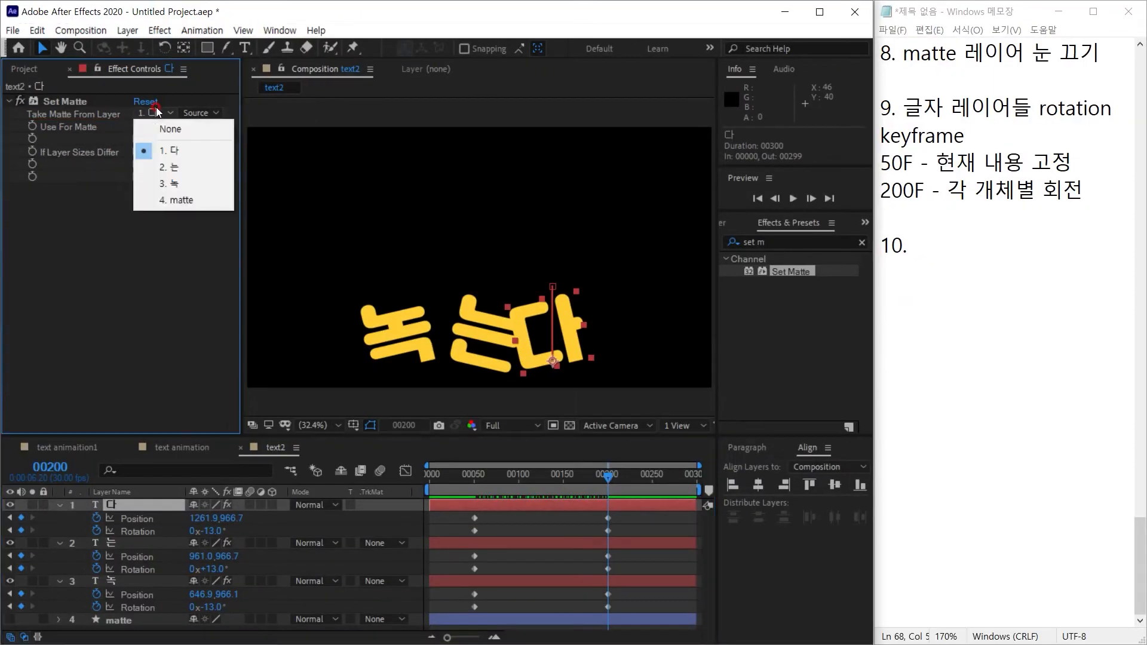
{"action": "left_click", "coordinate": [189, 199]}
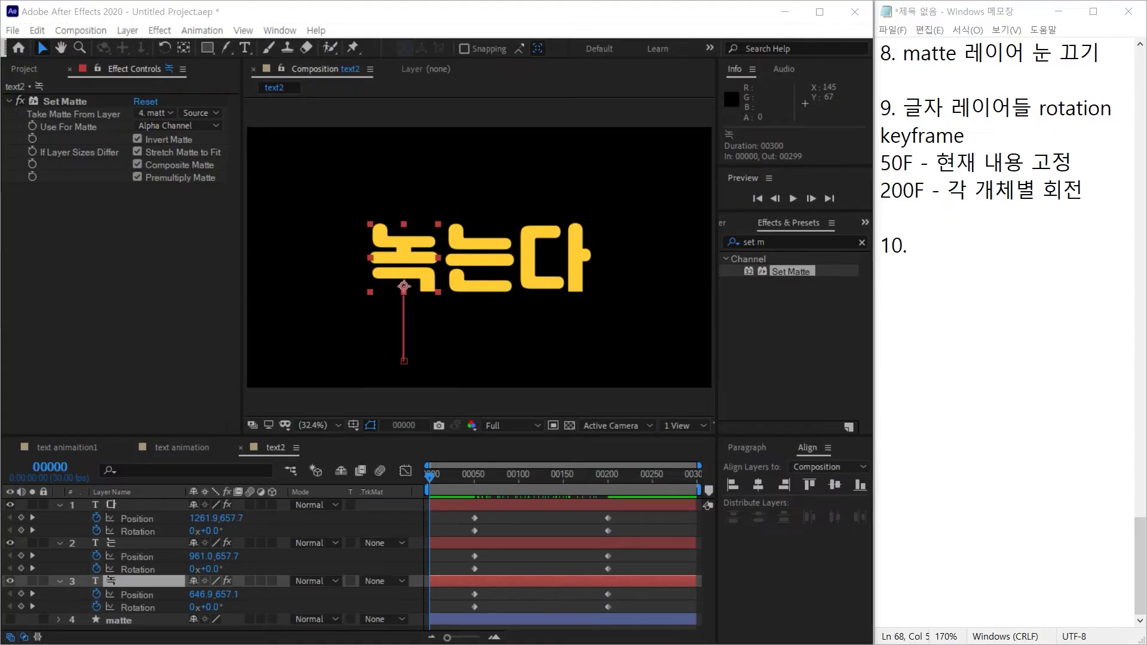
Step: Preview the melting animation in text2 and move the current time to frame 51
{"action": "left_click_drag", "start_coordinate": [431, 478], "coordinate": [455, 484]}
{"action": "key", "text": "space"}
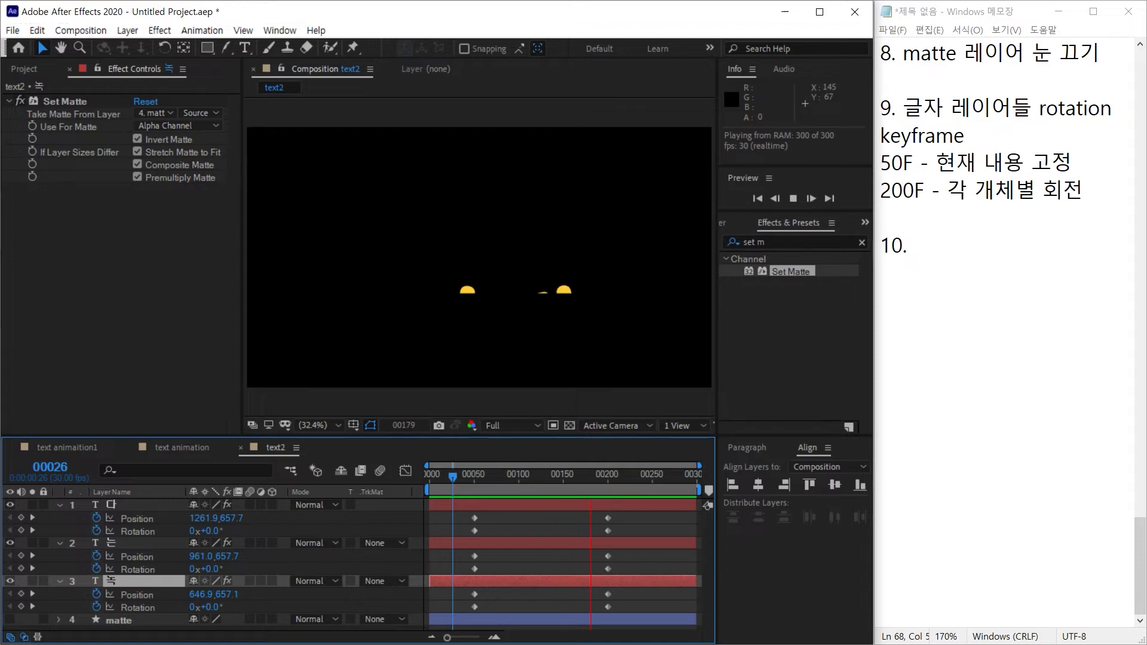
{"action": "left_click", "coordinate": [585, 489]}
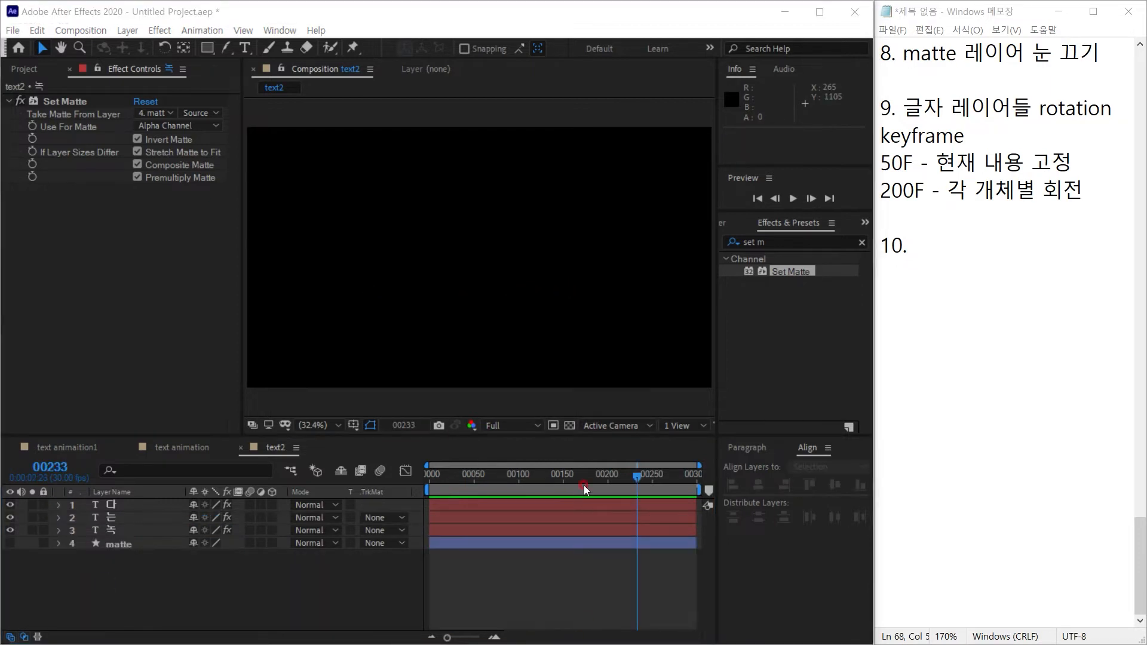
{"action": "left_click_drag", "start_coordinate": [524, 475], "coordinate": [475, 542]}
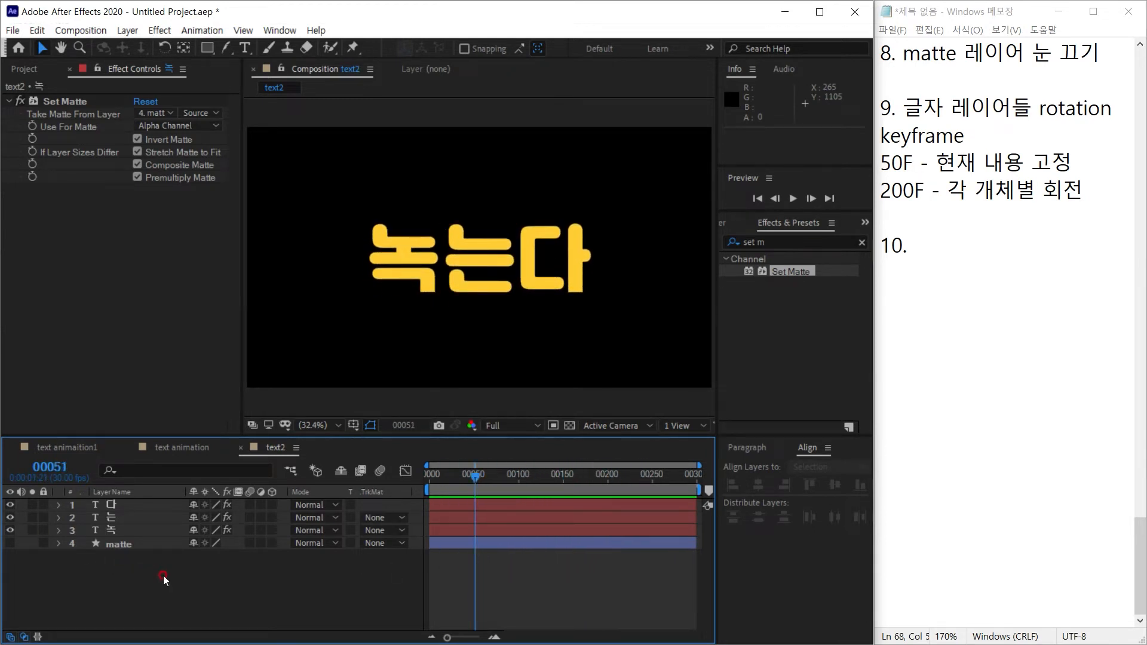
Step: In Notepad, write note 10 as "pentool(P) > shape layer 만들기"
{"action": "left_click", "coordinate": [952, 244]}
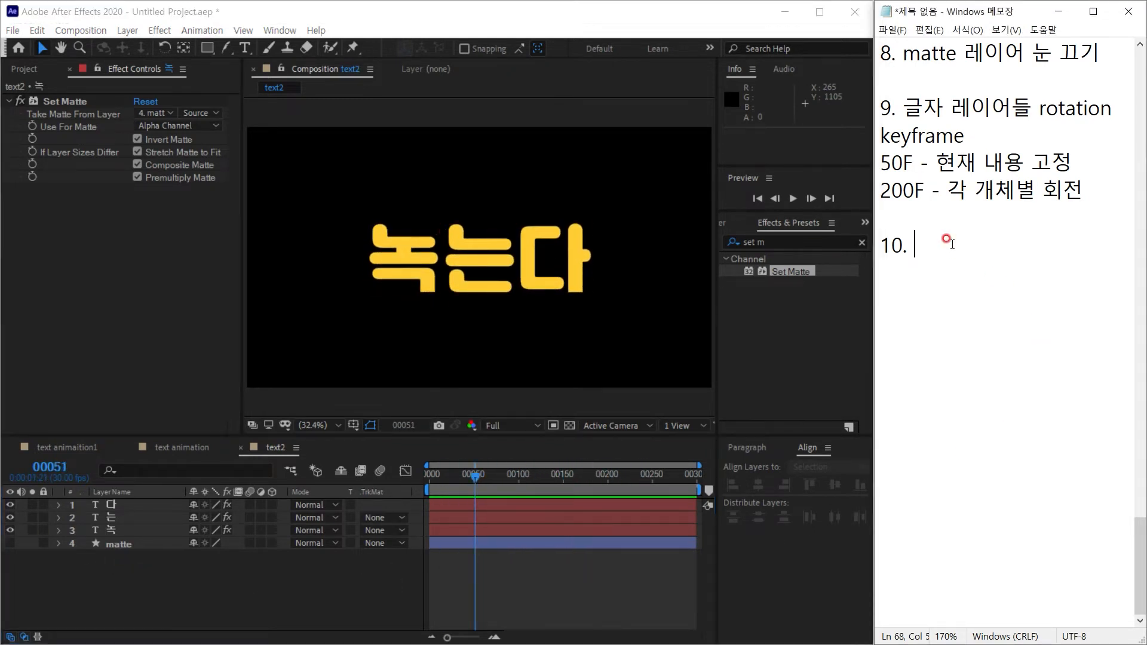
{"action": "type", "text": "p"}
{"action": "key", "text": "BackSpace"}
{"action": "key", "text": "Hangul"}
{"action": "type", "text": "pentool(P"}
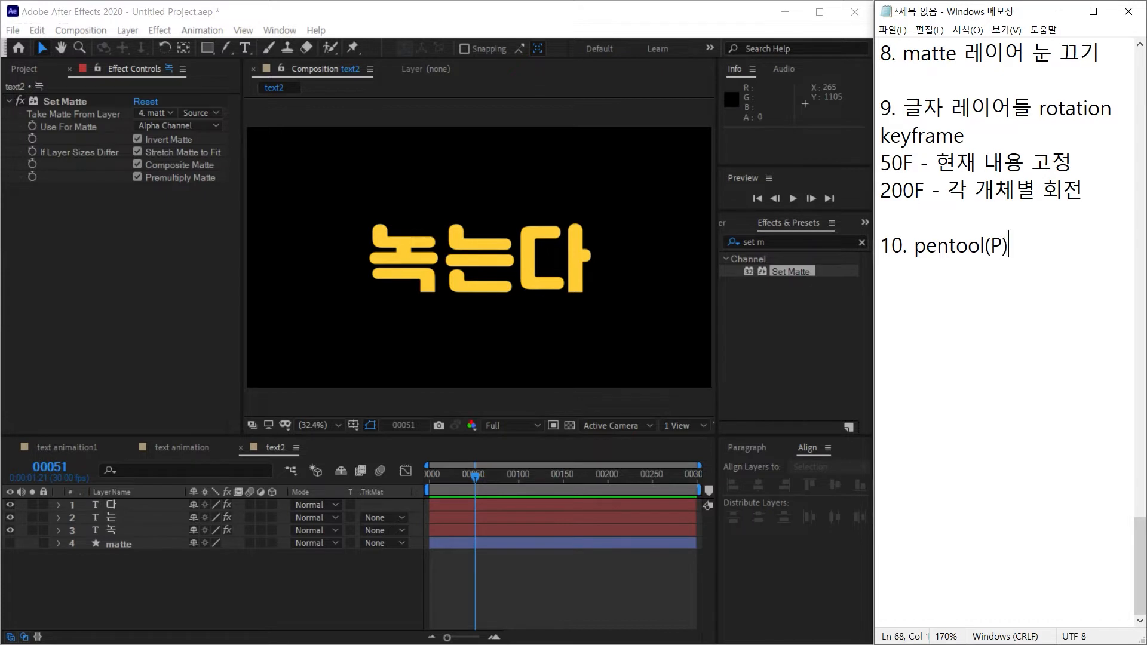
{"action": "type", "text": ") > 노"}
{"action": "key", "text": "Hangul"}
{"action": "type", "text": "ape layer"}
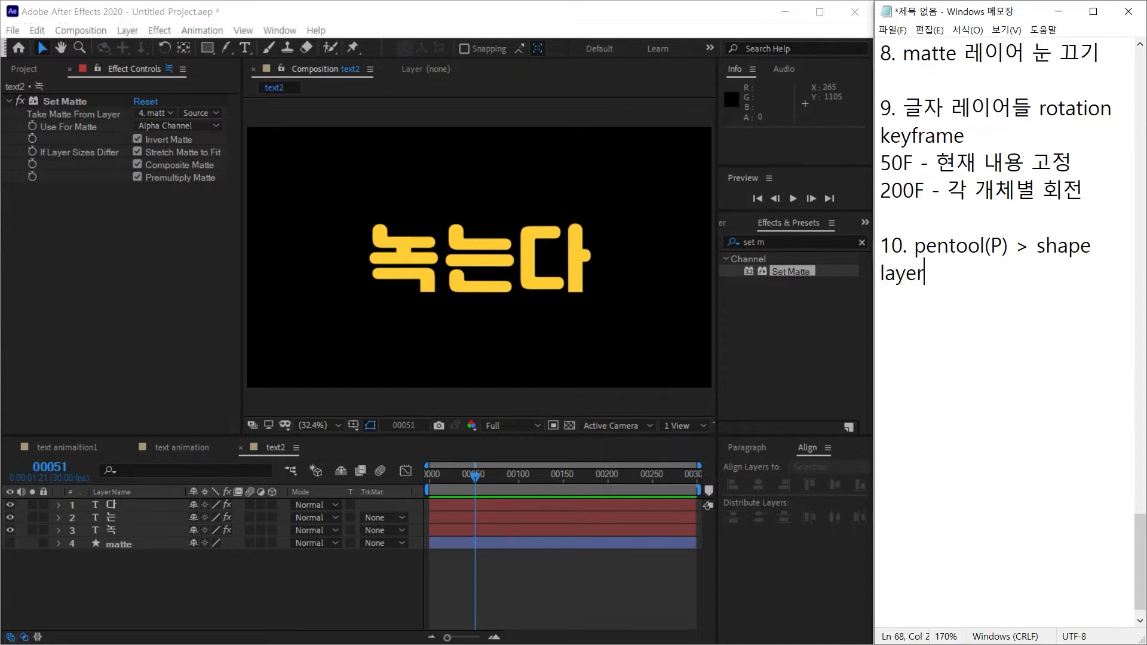
{"action": "type", "text": " 만들기"}
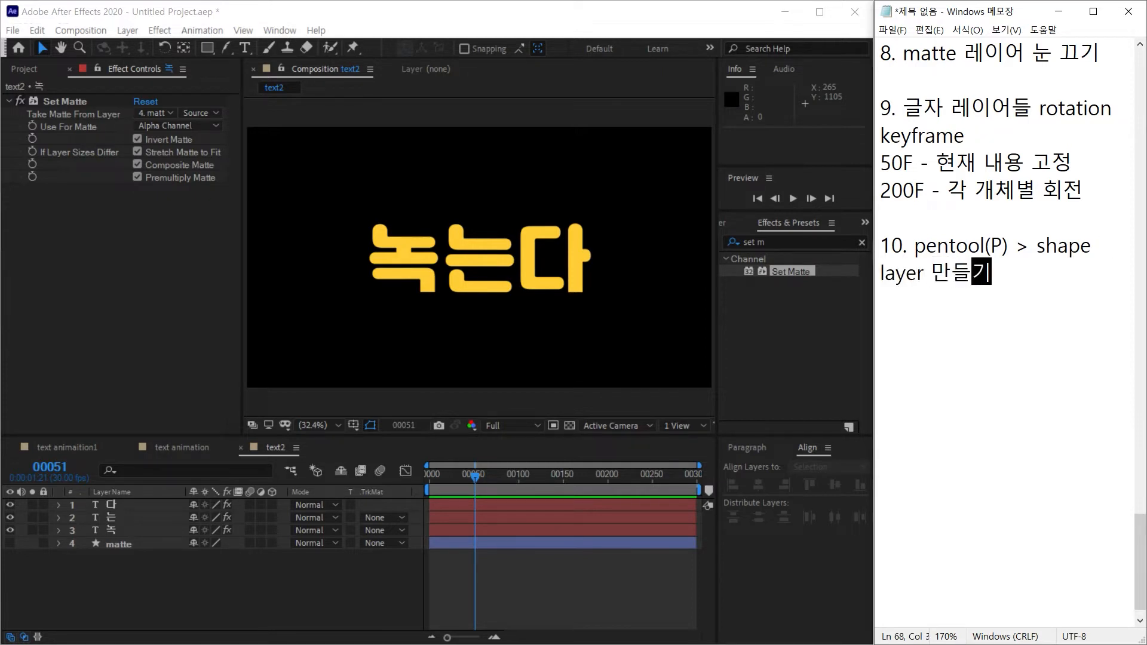
{"action": "left_click", "coordinate": [1114, 304]}
Step: In After Effects, activate the Pen tool with no layer selected in text2
{"action": "left_click", "coordinate": [84, 589]}
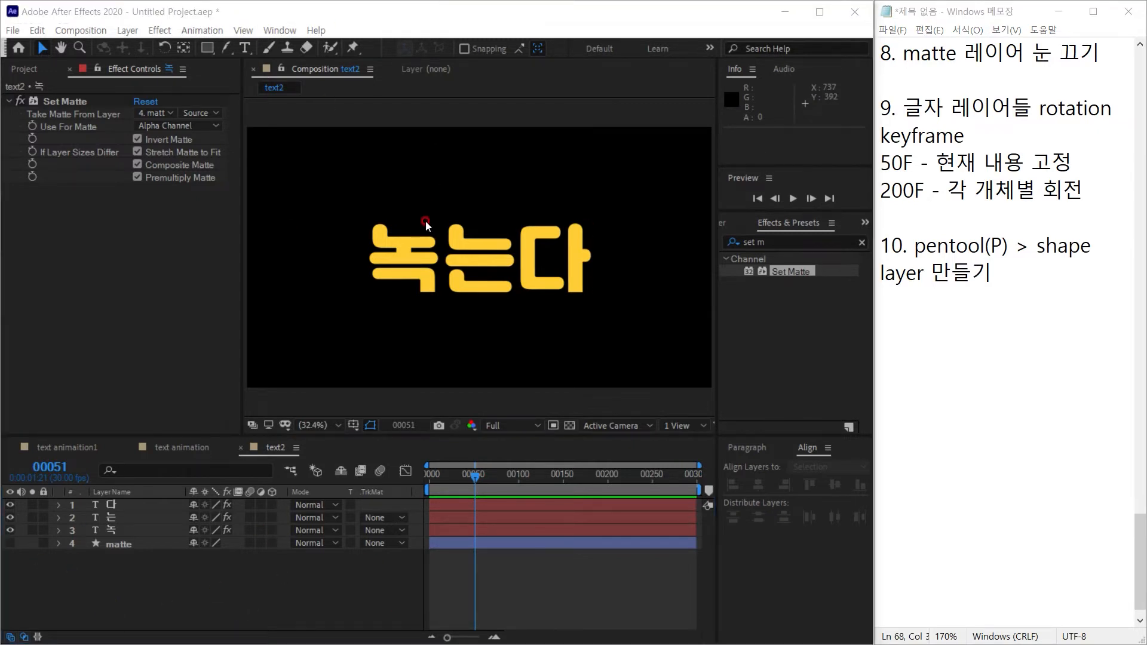
{"action": "key", "text": "p"}
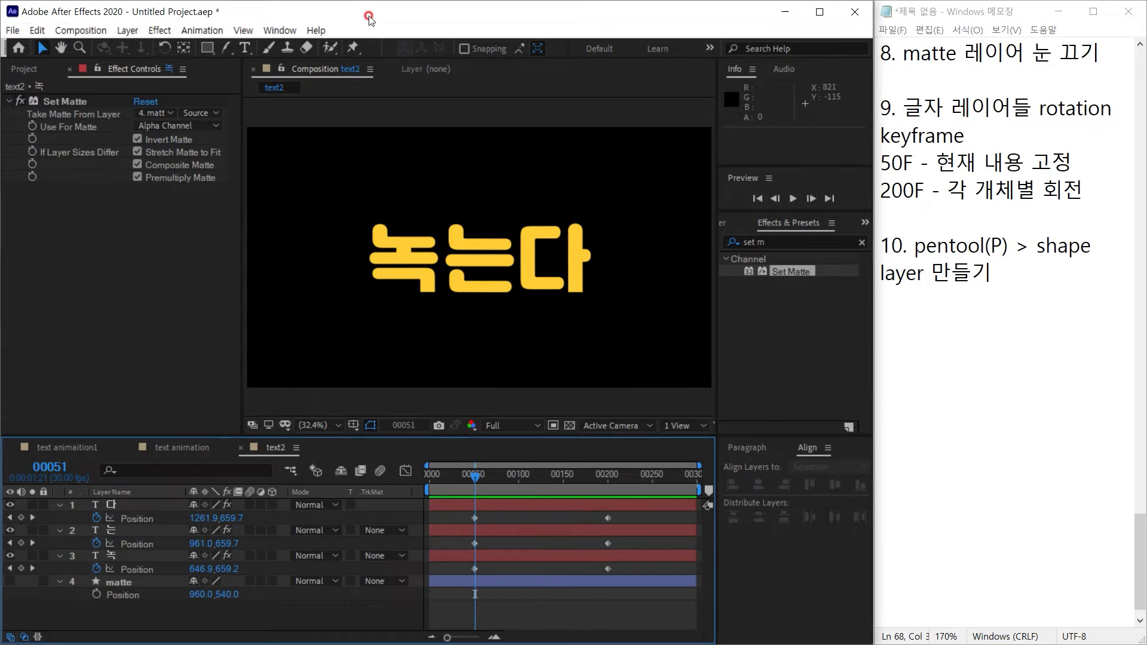
{"action": "key", "text": "p"}
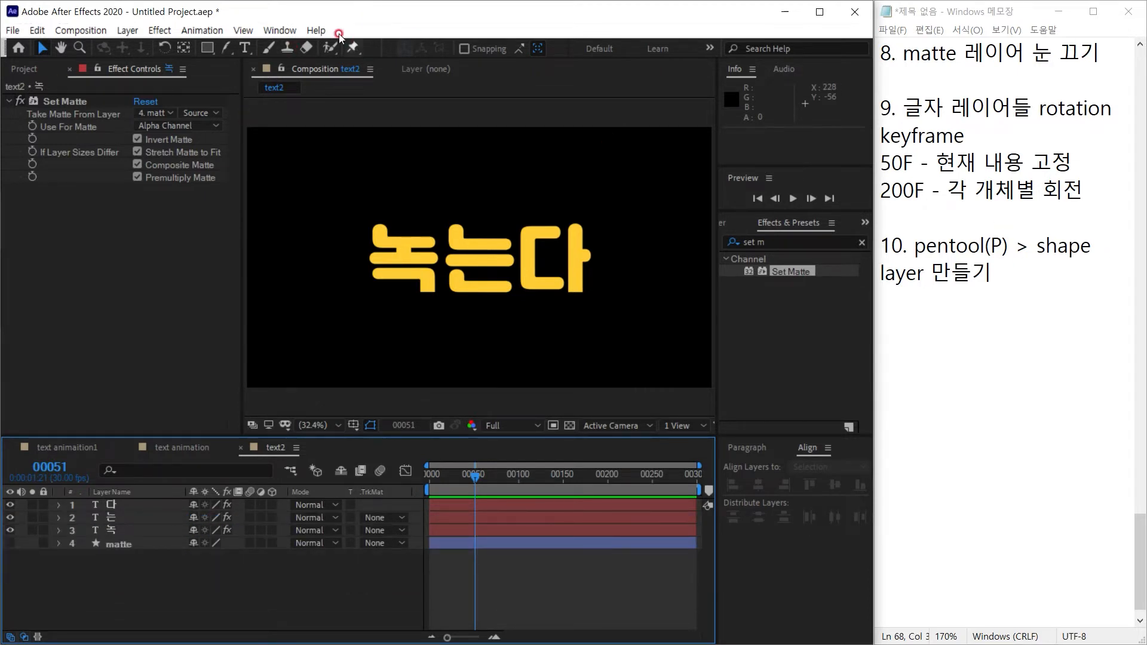
{"action": "left_click", "coordinate": [229, 48]}
Step: In Notepad, correct the Pen tool shortcut in note 10 to G and start a new note numbered 11
{"action": "left_click", "coordinate": [1011, 234]}
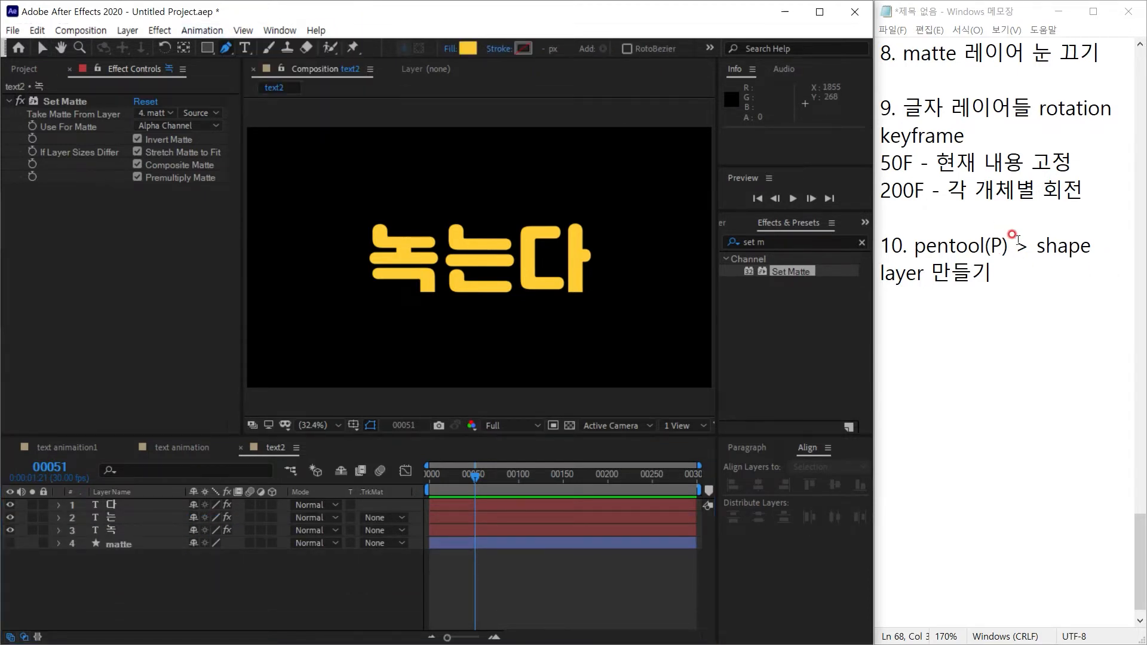
{"action": "double_click", "coordinate": [996, 244]}
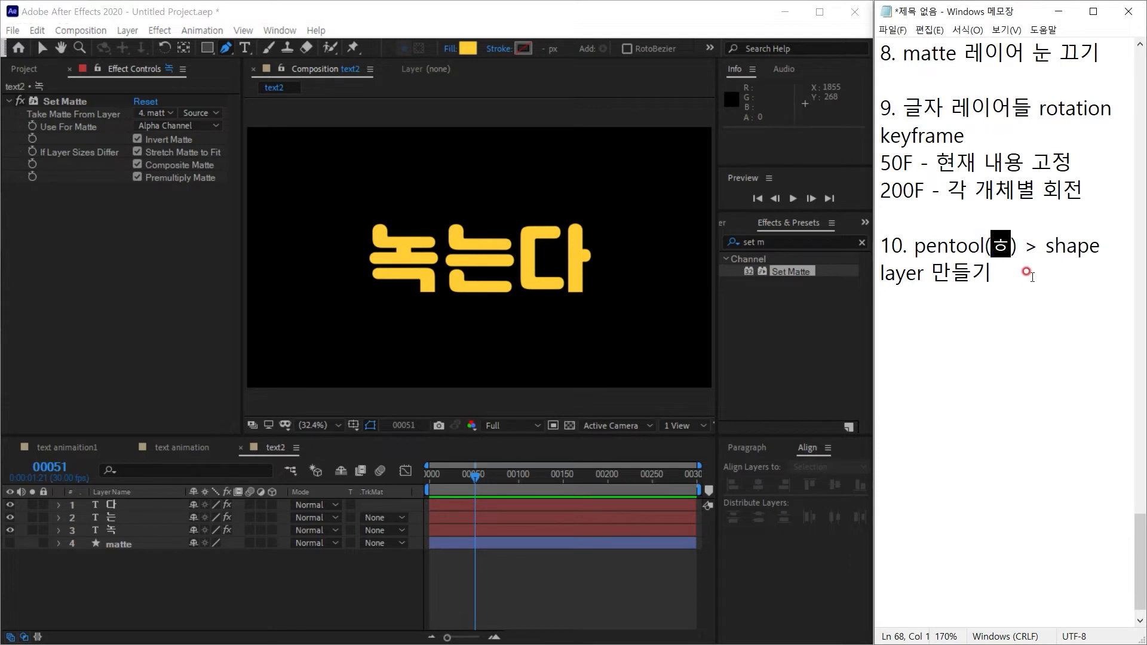
{"action": "type", "text": "ㅎ"}
{"action": "key", "text": "BackSpace"}
{"action": "type", "text": "G"}
{"action": "left_click", "coordinate": [1011, 274]}
{"action": "key", "text": "Return"}
{"action": "key", "text": "Return"}
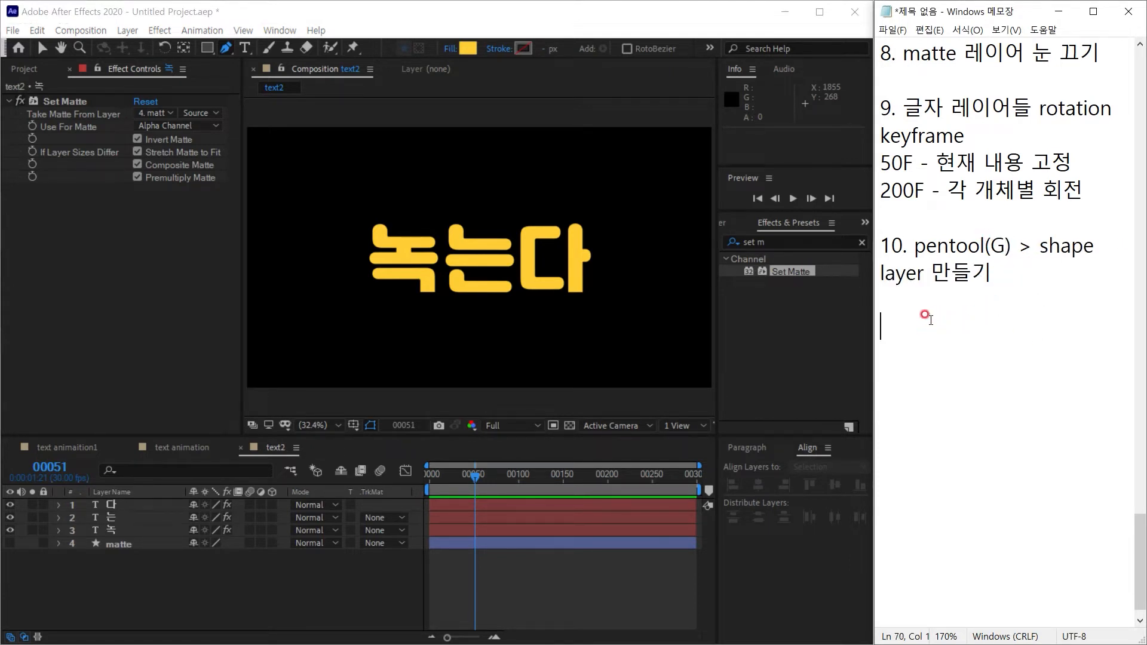
{"action": "type", "text": "11."}
Step: With the Pen tool in text2, draw the left end and curved lower edge of a yellow puddle shape running beneath the letters 녹는다
{"action": "left_click", "coordinate": [448, 5]}
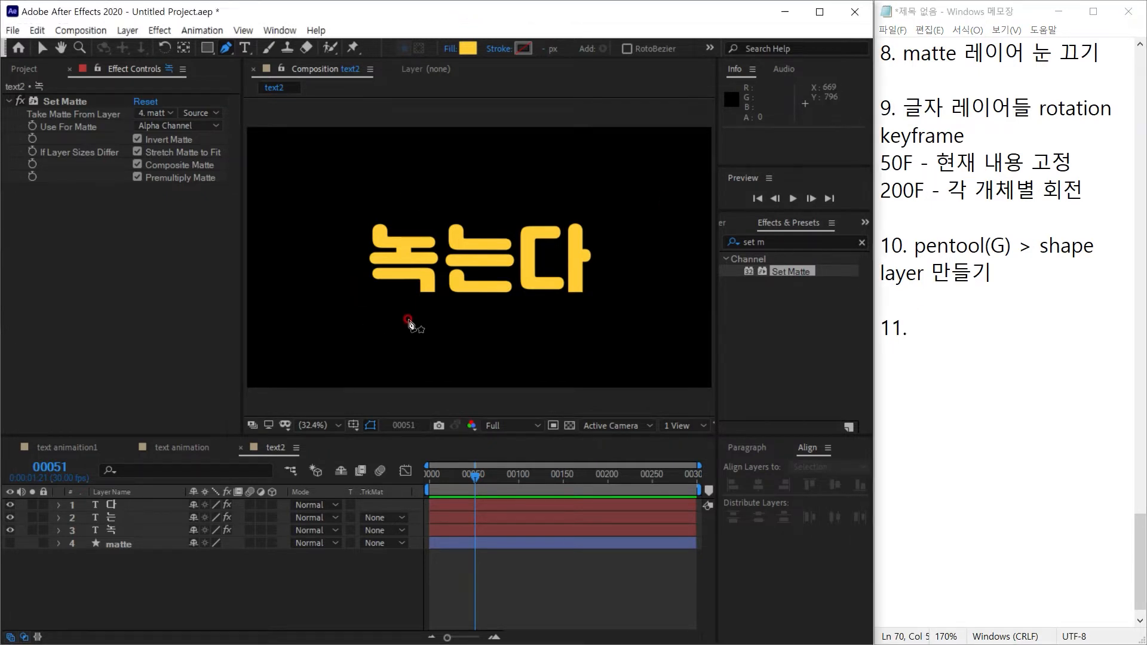
{"action": "scroll", "coordinate": [421, 304], "scroll_direction": "up", "scroll_amount": 1}
{"action": "scroll", "coordinate": [421, 304], "scroll_direction": "up", "scroll_amount": 4}
{"action": "scroll", "coordinate": [419, 302], "scroll_direction": "down", "scroll_amount": 3}
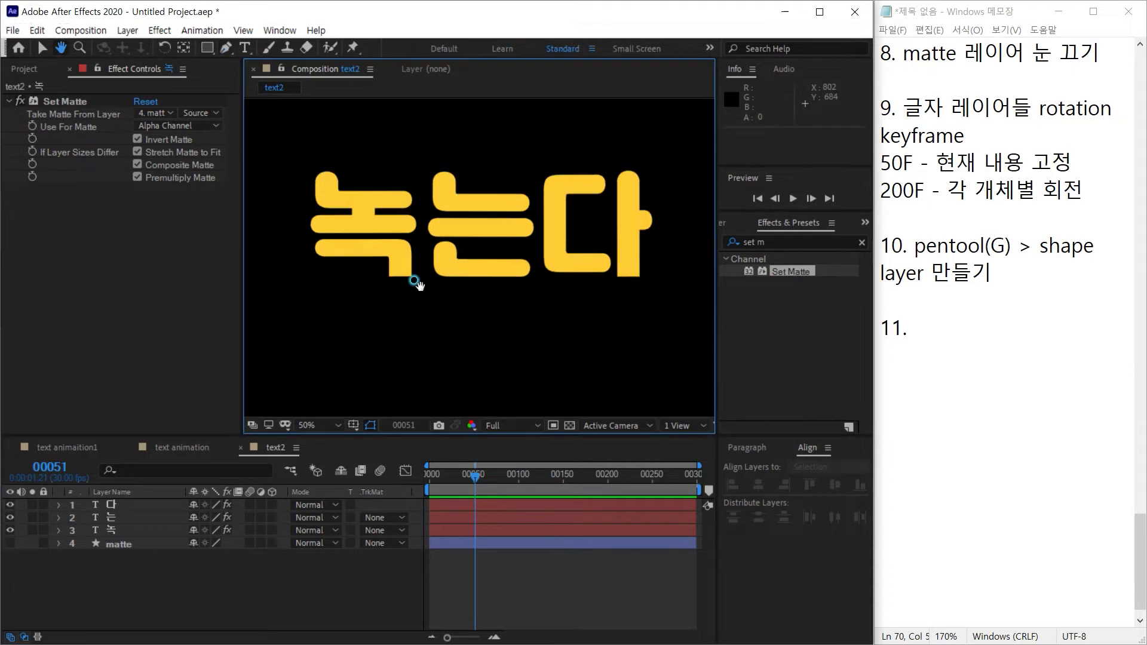
{"action": "key", "text": "grave"}
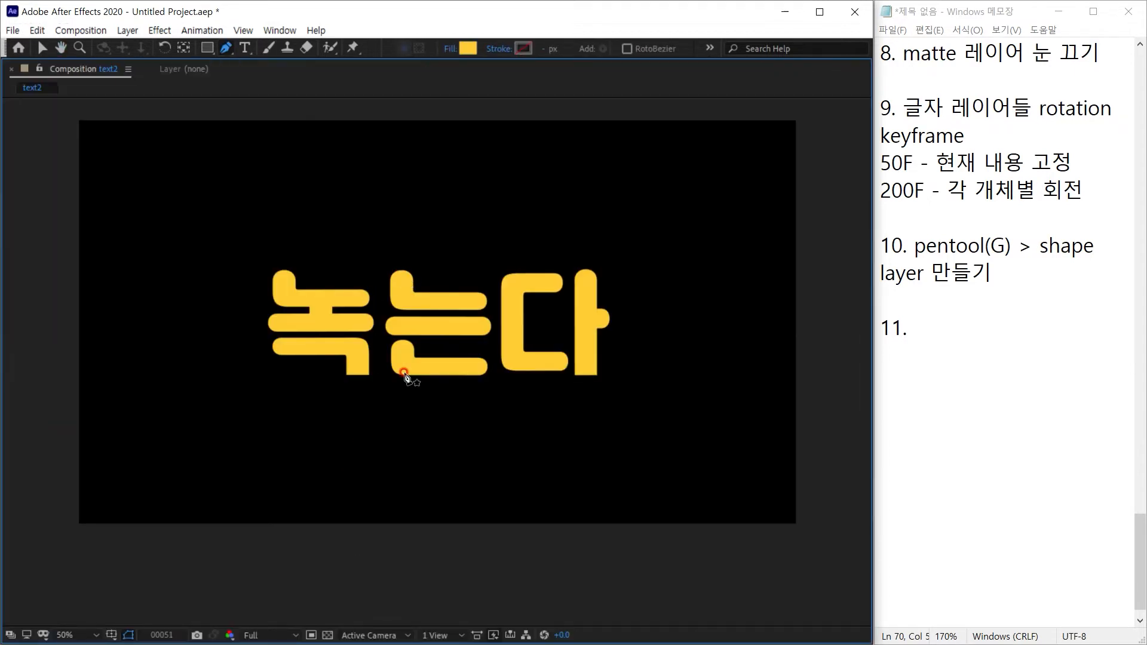
{"action": "key", "text": "period"}
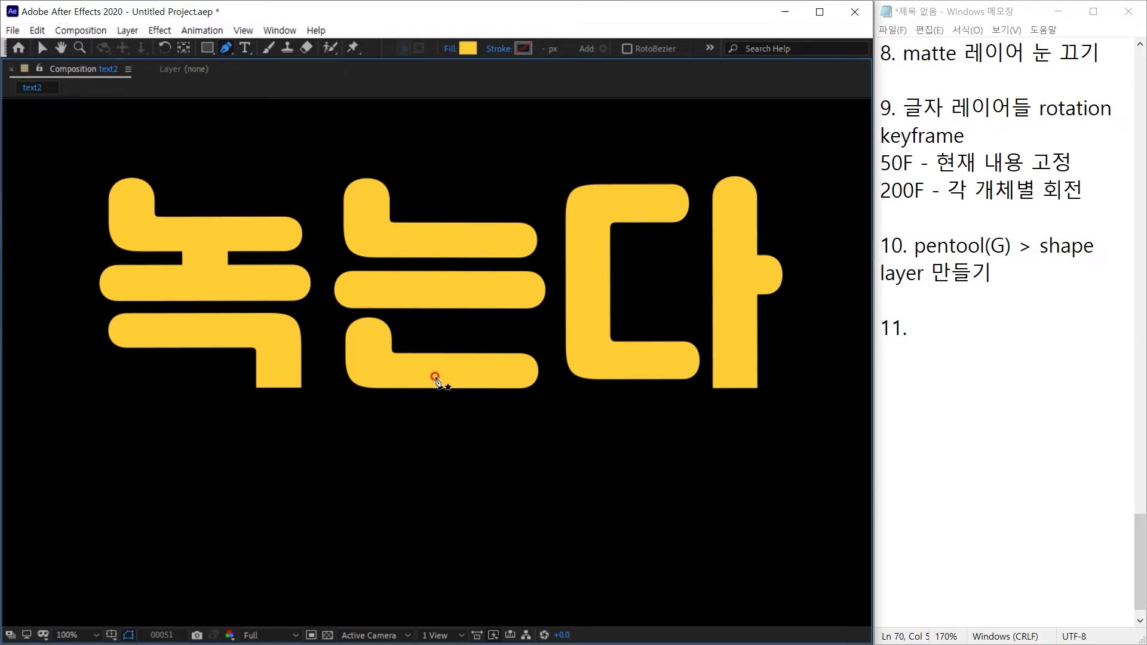
{"action": "left_click", "coordinate": [263, 381]}
{"action": "left_click_drag", "start_coordinate": [85, 393], "coordinate": [67, 411]}
{"action": "left_click", "coordinate": [143, 415]}
{"action": "left_click", "coordinate": [209, 417]}
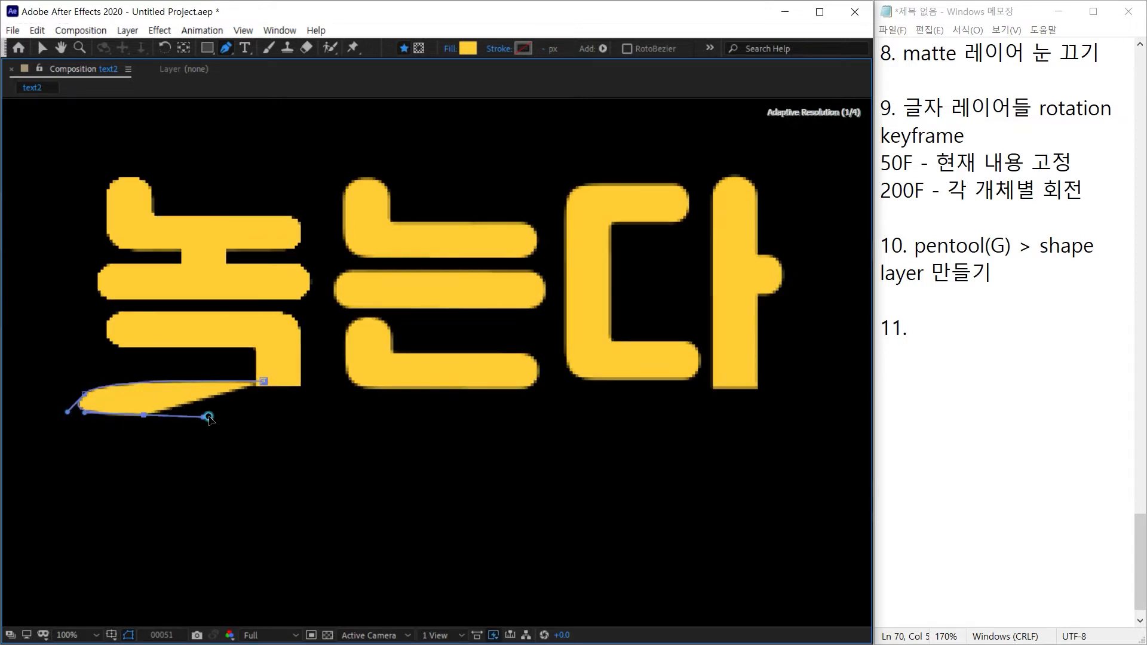
{"action": "left_click_drag", "start_coordinate": [333, 422], "coordinate": [438, 434]}
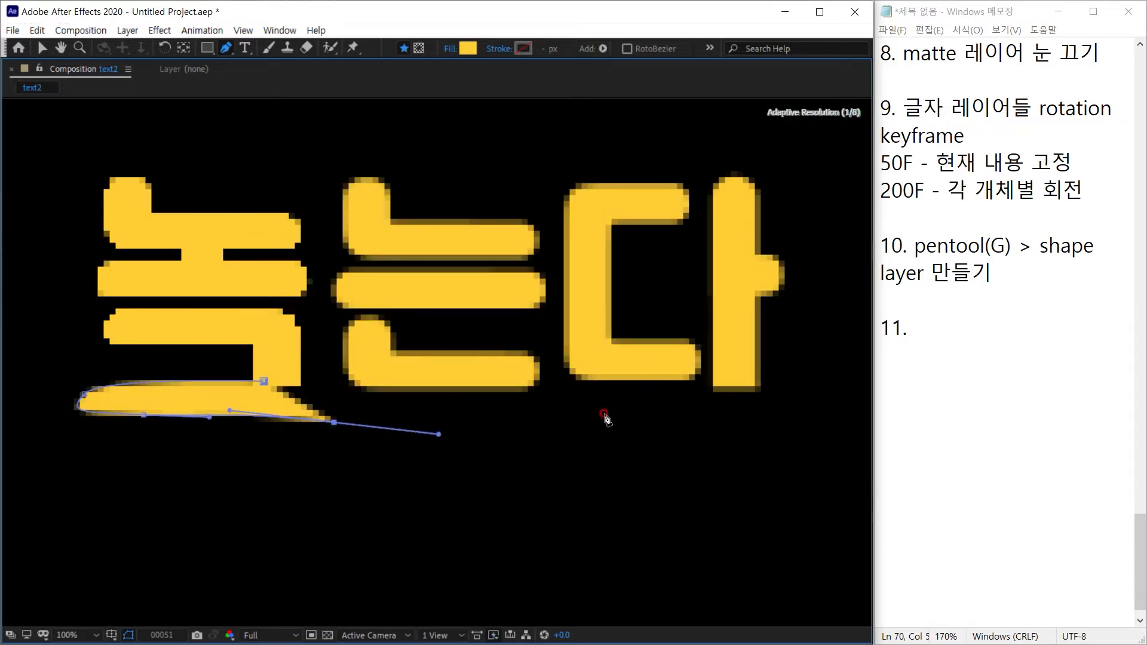
{"action": "left_click_drag", "start_coordinate": [705, 404], "coordinate": [740, 405]}
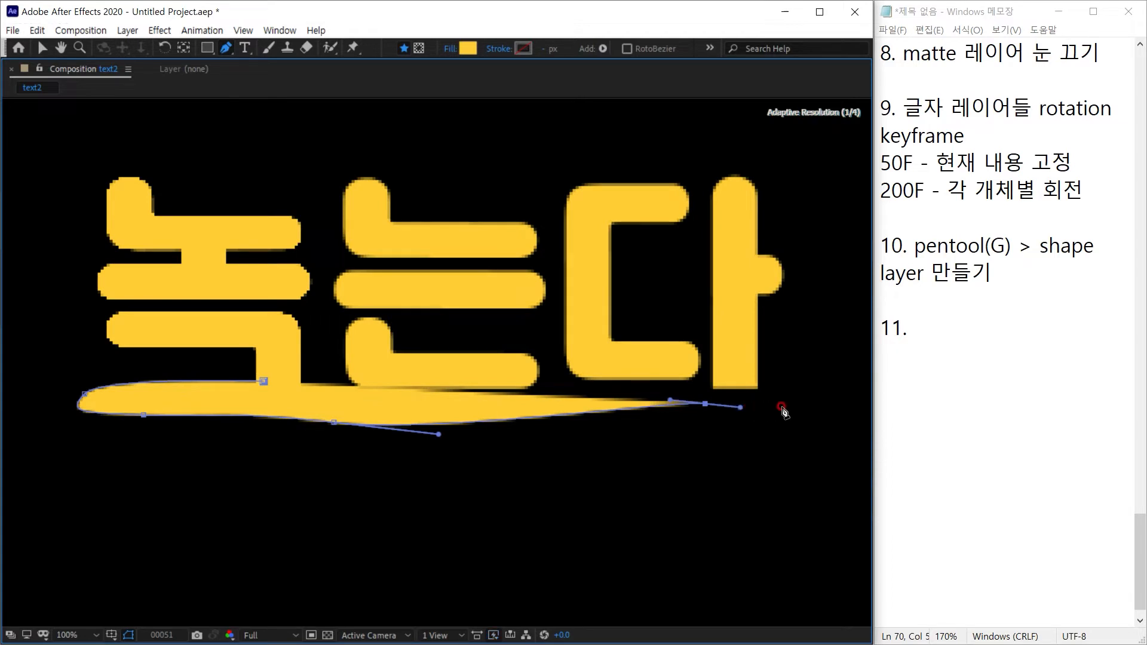
Step: Round off the puddle outline beyond the letter 다 and close the path along the bottoms of the letters
{"action": "left_click_drag", "start_coordinate": [818, 392], "coordinate": [806, 369]}
{"action": "left_click", "coordinate": [687, 382]}
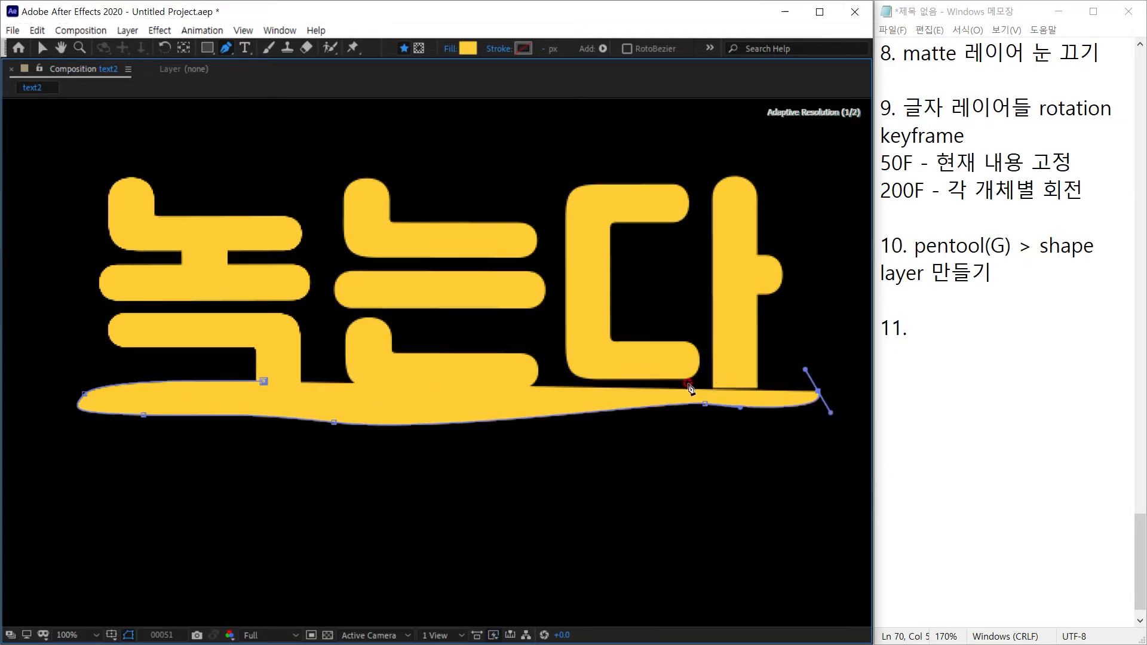
{"action": "left_click", "coordinate": [614, 384]}
{"action": "left_click", "coordinate": [504, 387]}
{"action": "left_click_drag", "start_coordinate": [500, 391], "coordinate": [438, 382]}
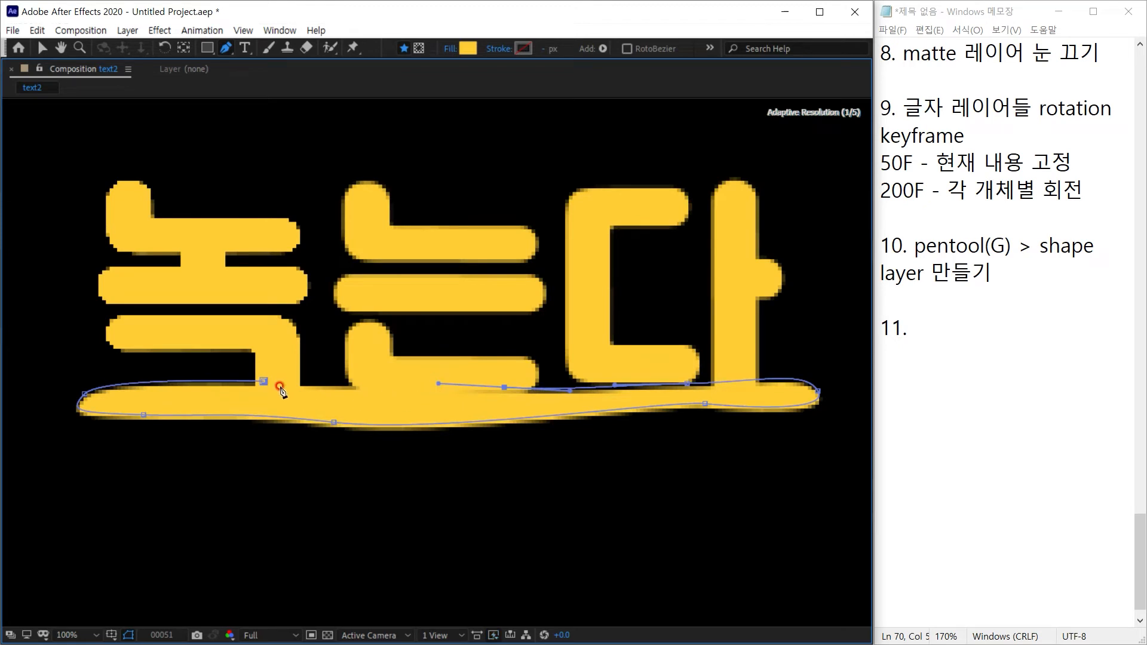
{"action": "left_click", "coordinate": [265, 382]}
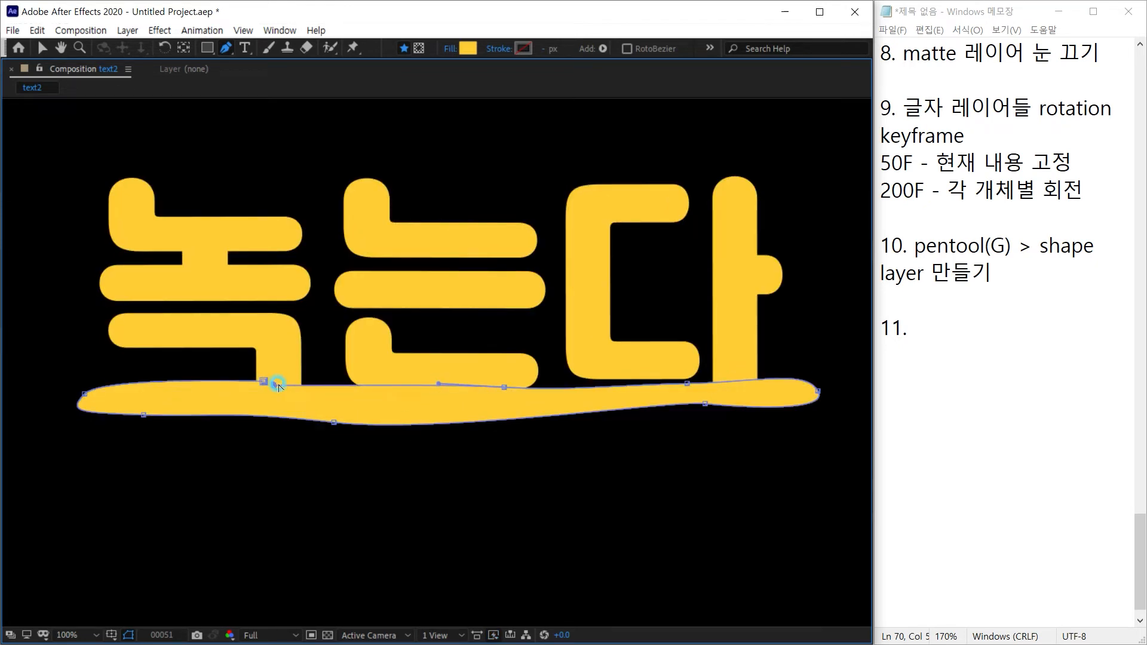
{"action": "left_click", "coordinate": [265, 383]}
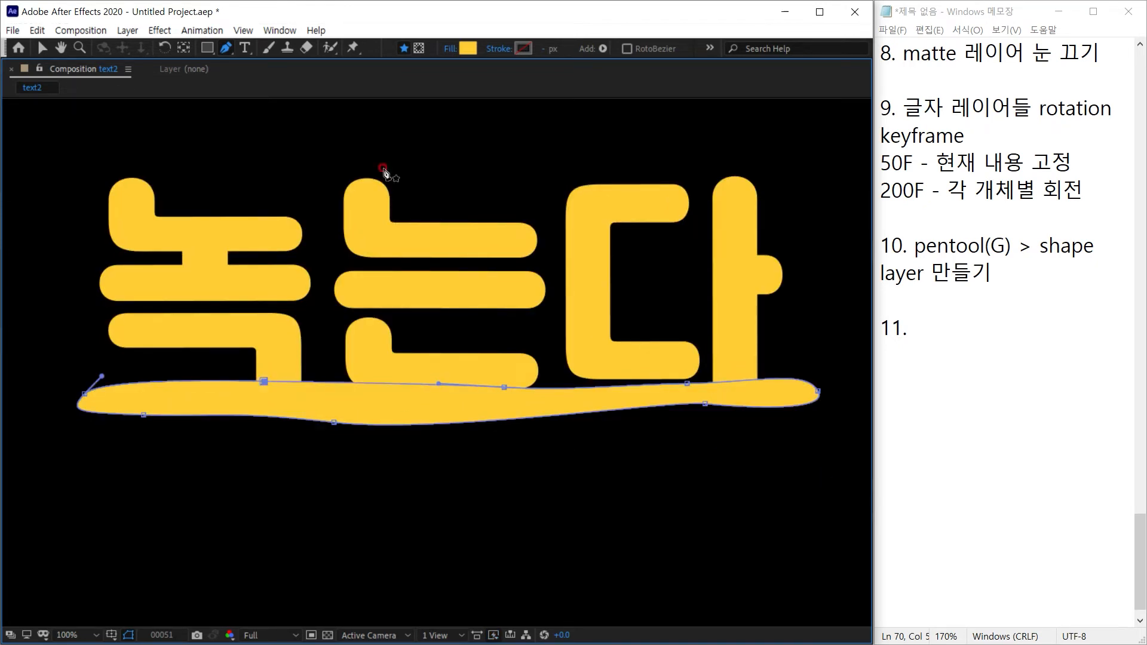
Step: Switch to the Selection tool, select the drawn puddle shape and examine its layer in the timeline
{"action": "left_click", "coordinate": [41, 47]}
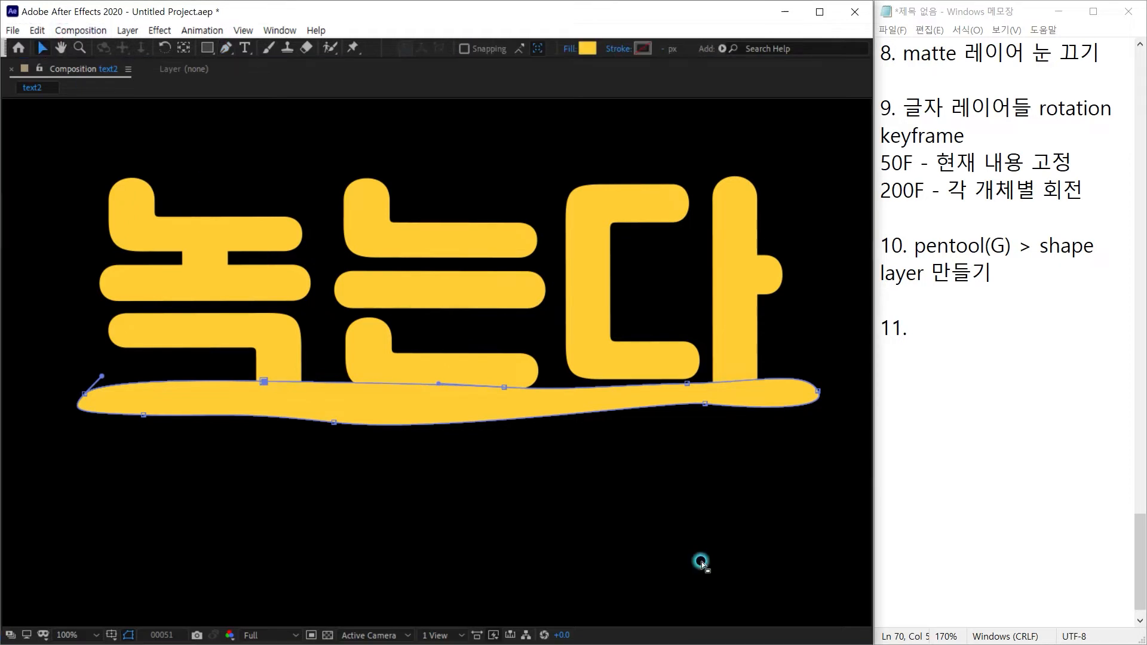
{"action": "left_click", "coordinate": [596, 519]}
{"action": "left_click", "coordinate": [403, 415]}
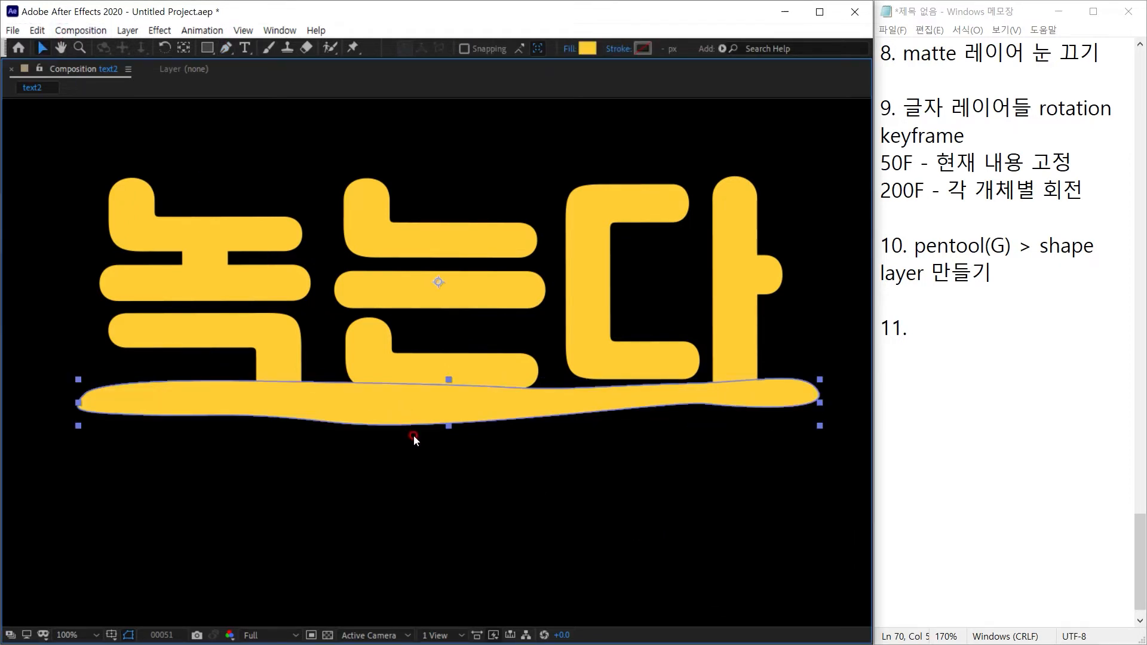
{"action": "key", "text": "grave"}
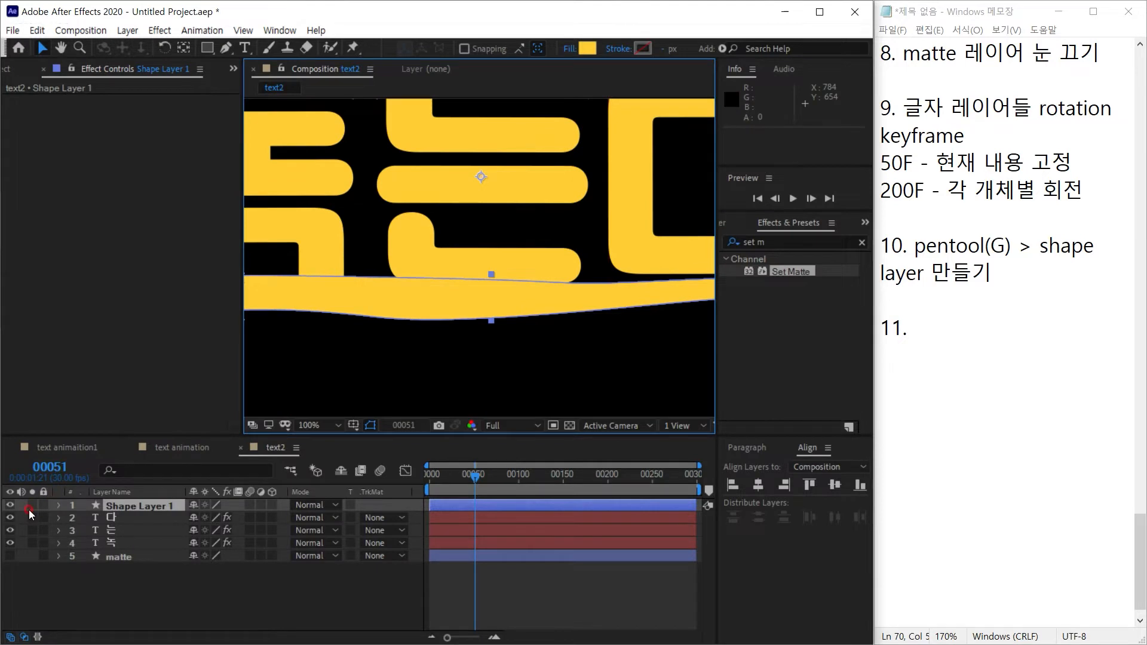
{"action": "key", "text": "grave"}
{"action": "left_click", "coordinate": [606, 289]}
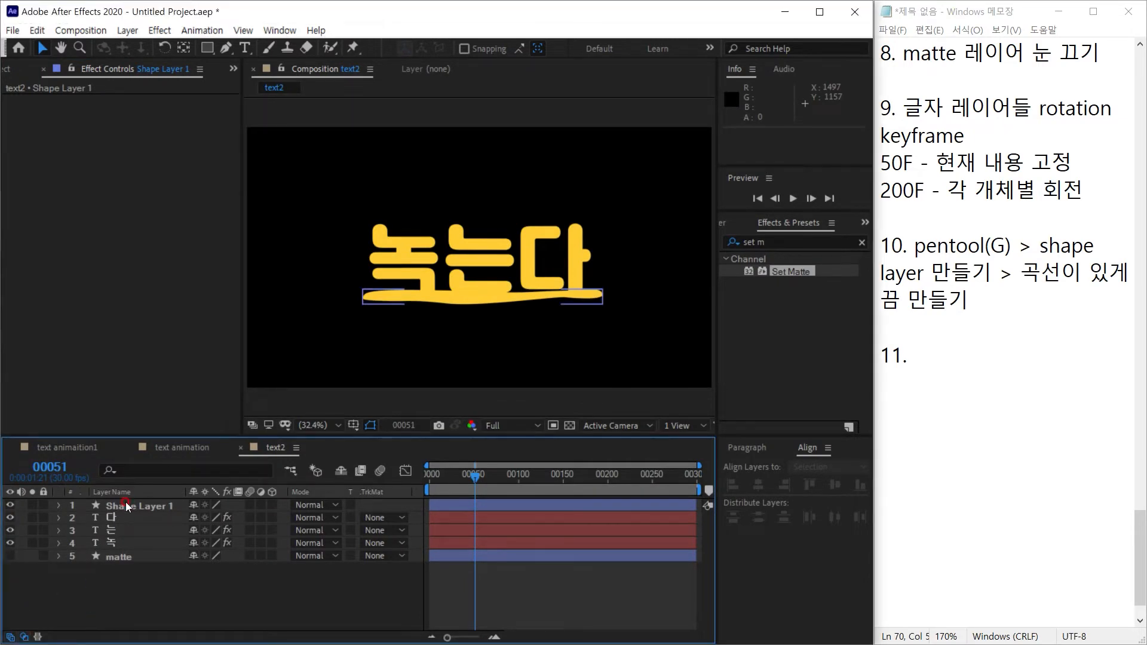
Step: Enlarge the timeline and expand Shape Layer 1 down to the Path property of Path 1 in Shape 1
{"action": "left_click", "coordinate": [126, 505]}
{"action": "key", "text": "grave"}
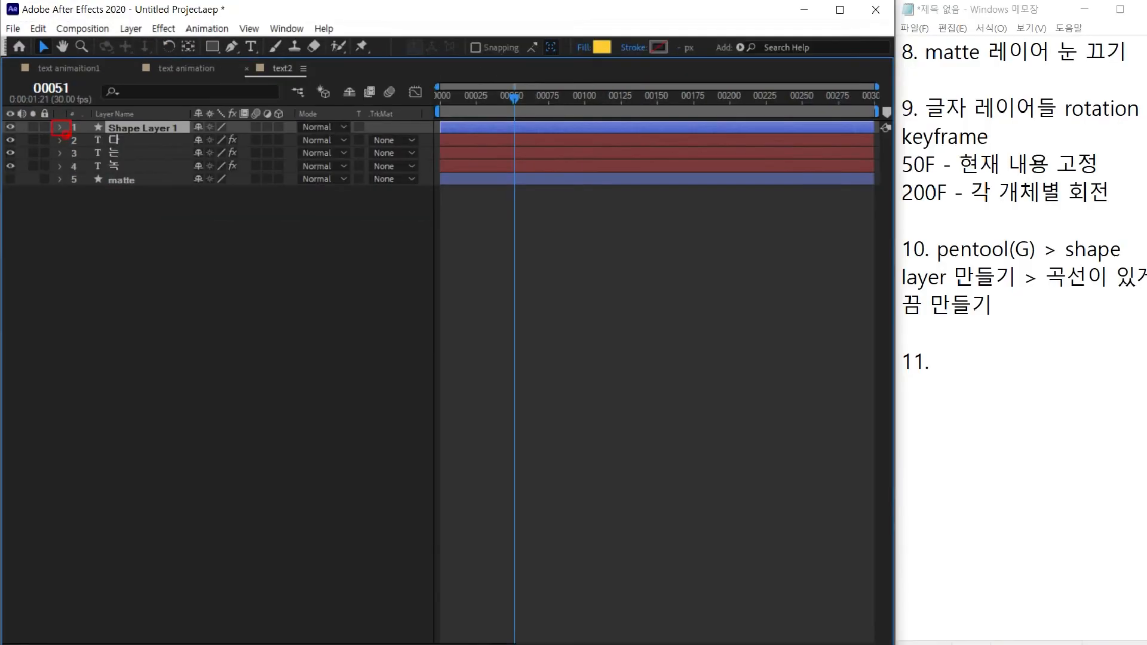
{"action": "left_click", "coordinate": [59, 127]}
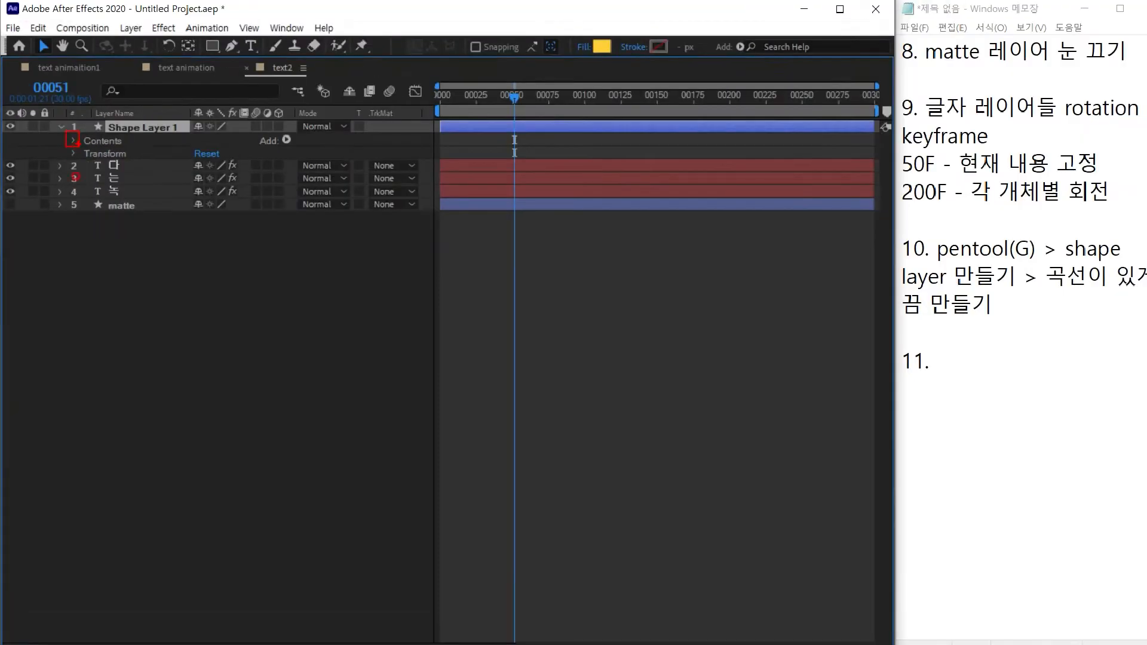
{"action": "left_click", "coordinate": [71, 140]}
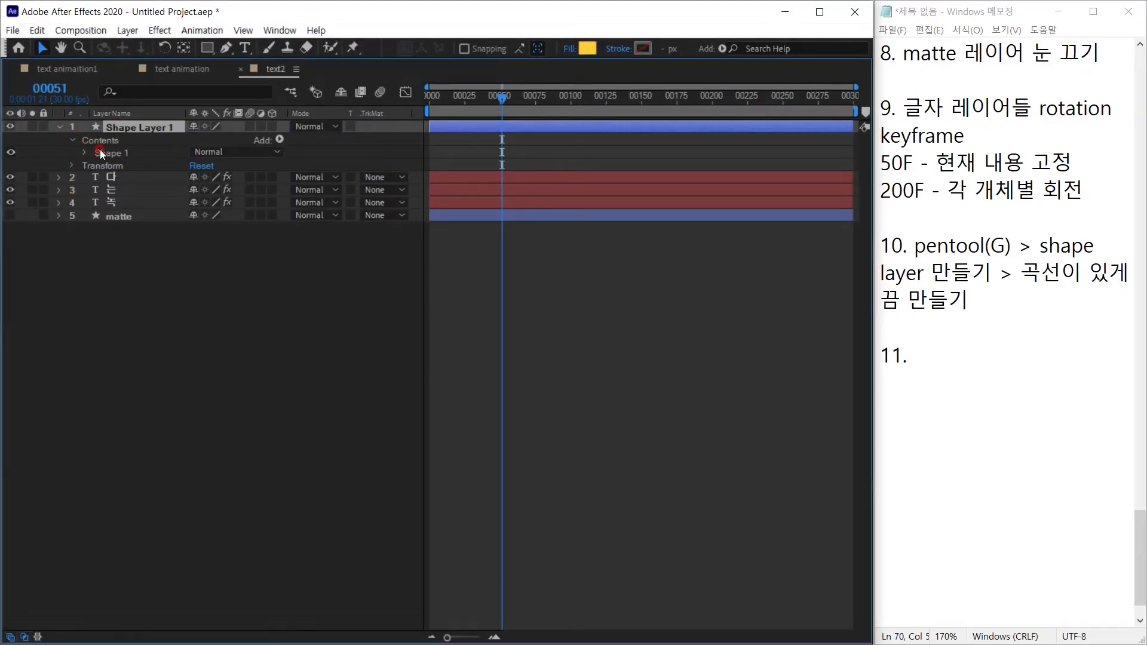
{"action": "left_click", "coordinate": [99, 151]}
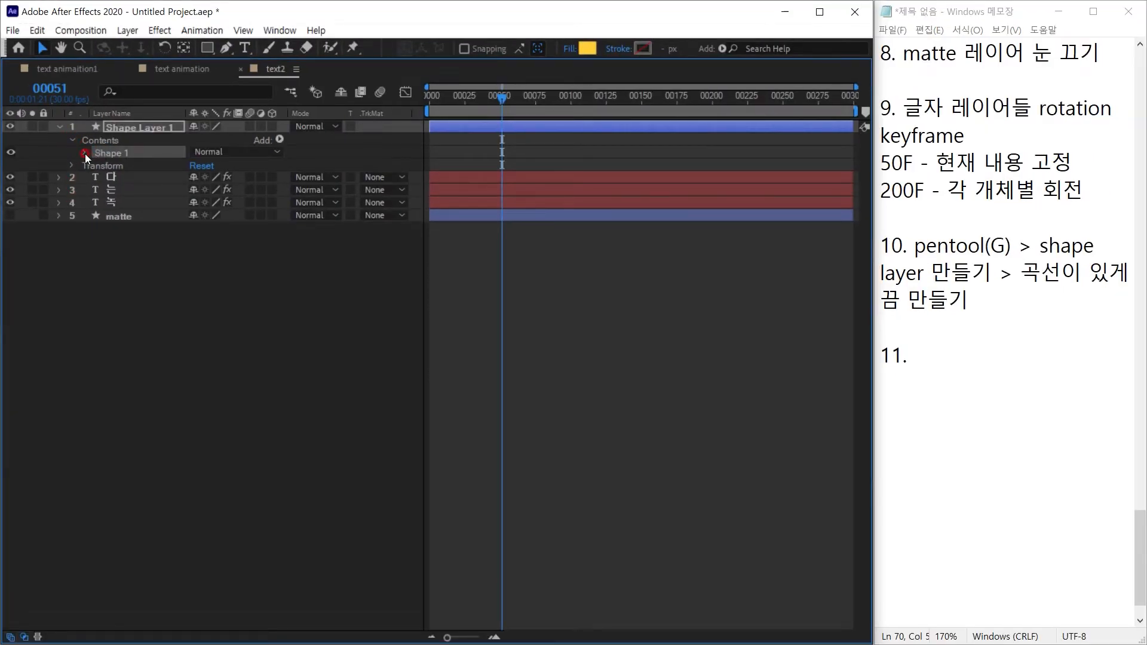
{"action": "left_click", "coordinate": [84, 153]}
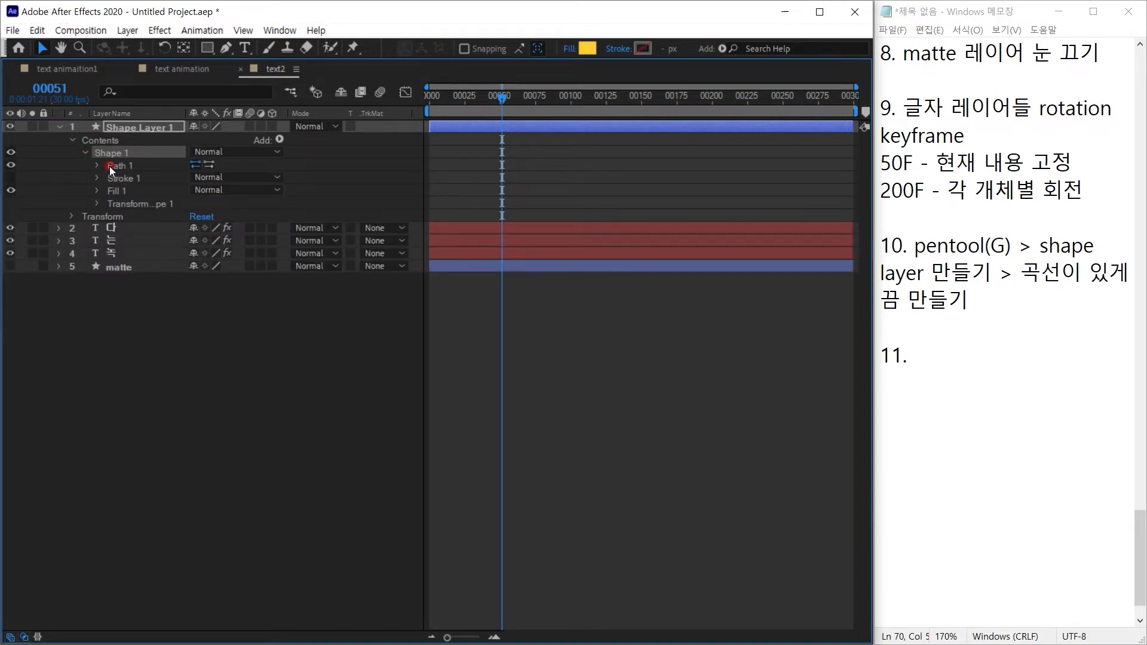
{"action": "left_click", "coordinate": [111, 167]}
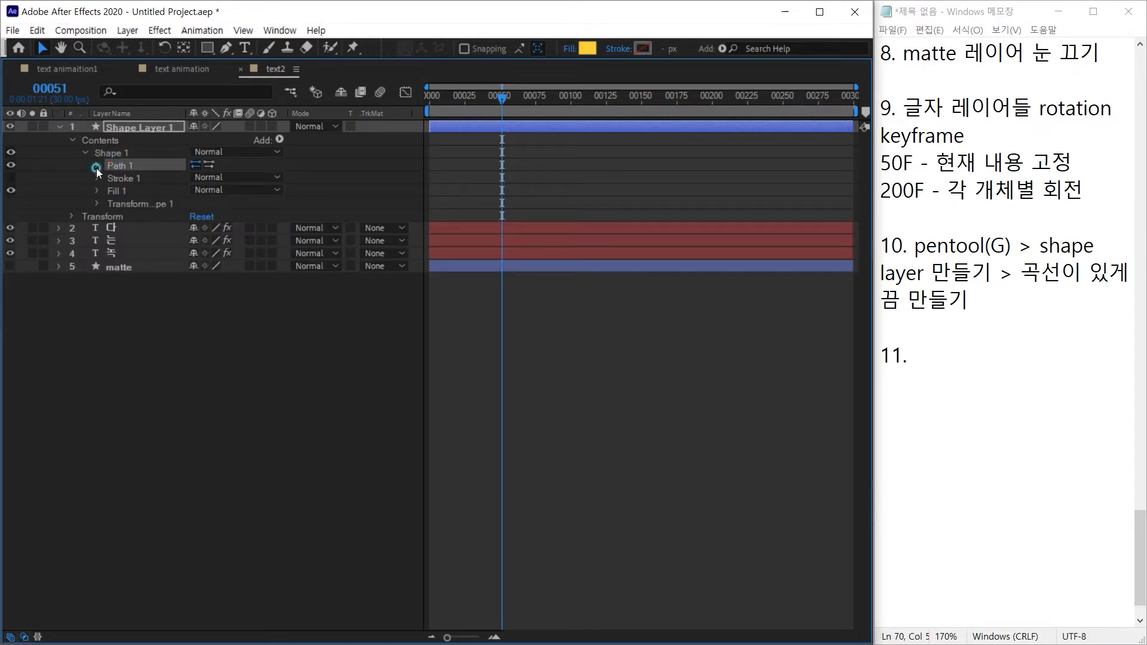
{"action": "left_click", "coordinate": [96, 165]}
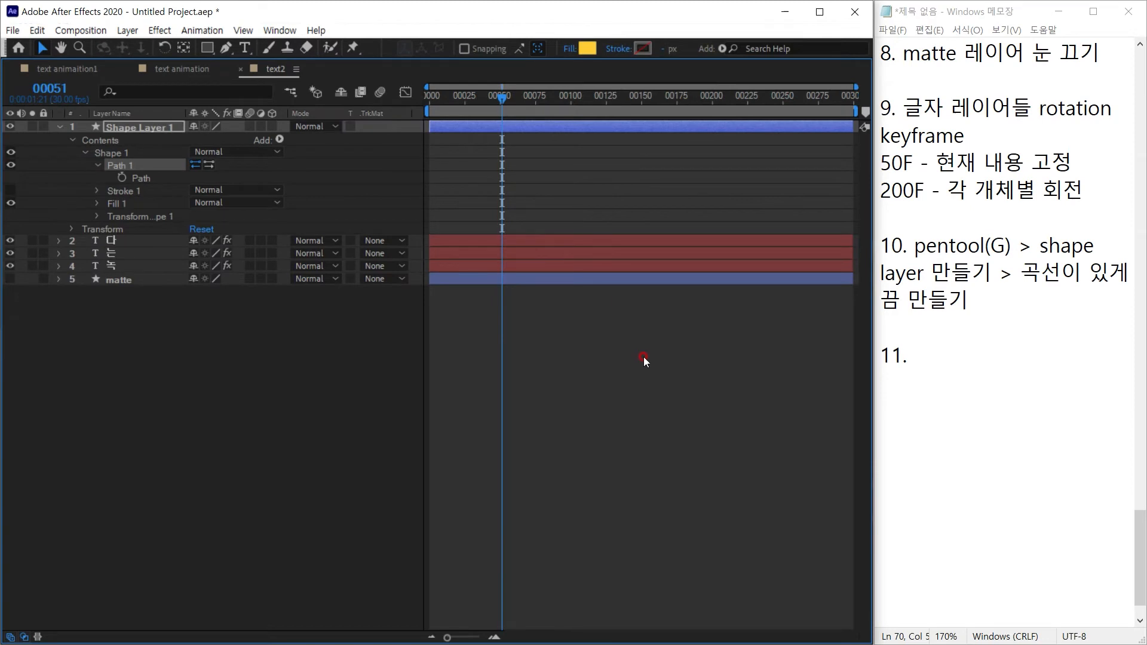
Step: Set a Path keyframe for the puddle shape at frame 200
{"action": "left_click", "coordinate": [644, 356]}
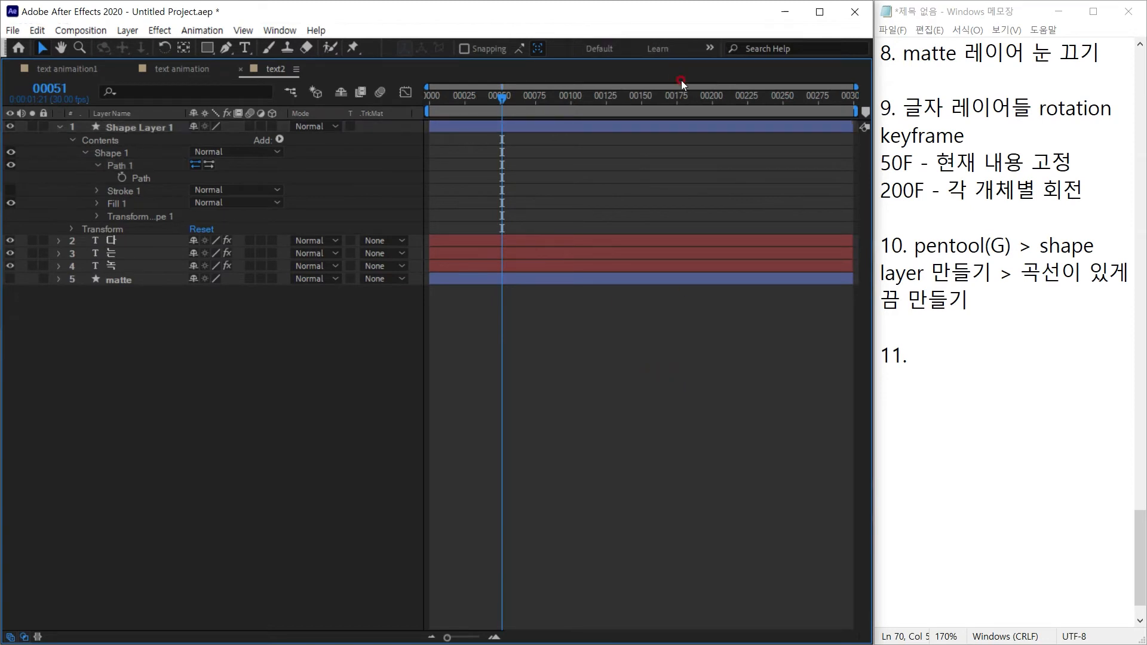
{"action": "left_click", "coordinate": [712, 105]}
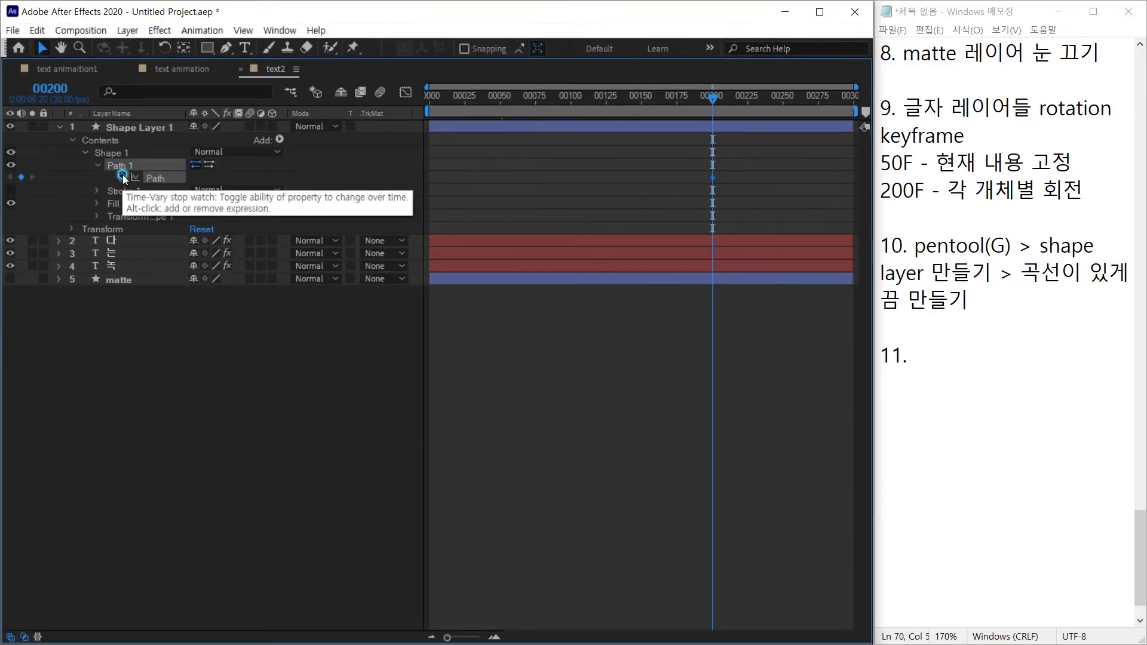
{"action": "left_click", "coordinate": [122, 178]}
Step: Move the current time to frame 50 and display the puddle's path points in the enlarged composition view
{"action": "left_click", "coordinate": [50, 88]}
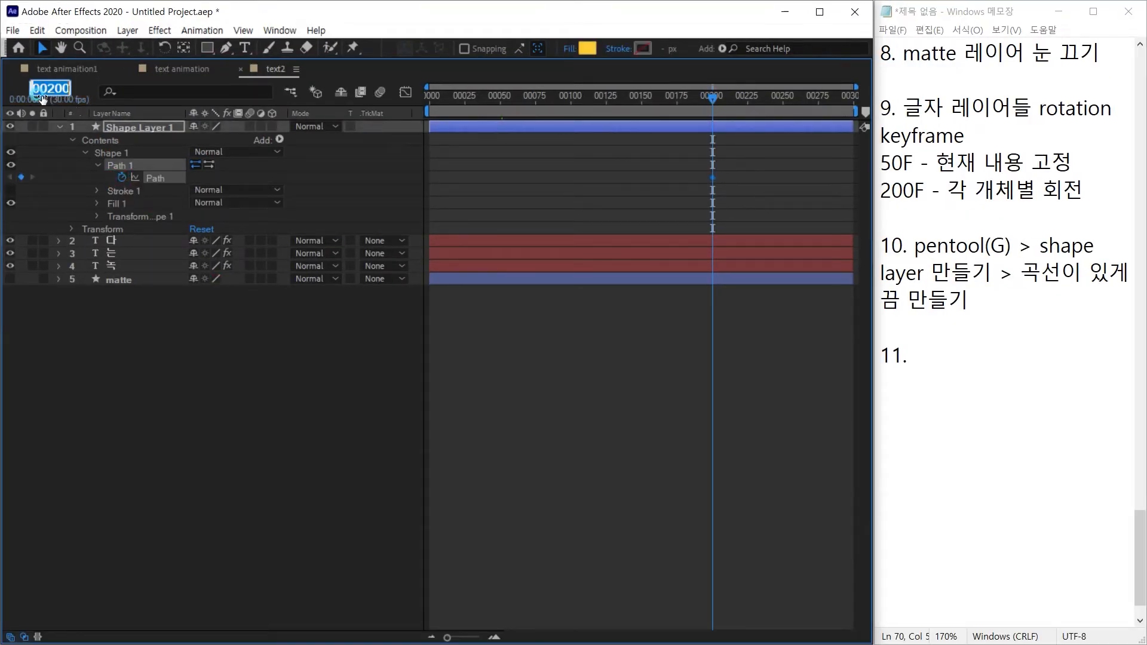
{"action": "type", "text": "50"}
{"action": "key", "text": "Return"}
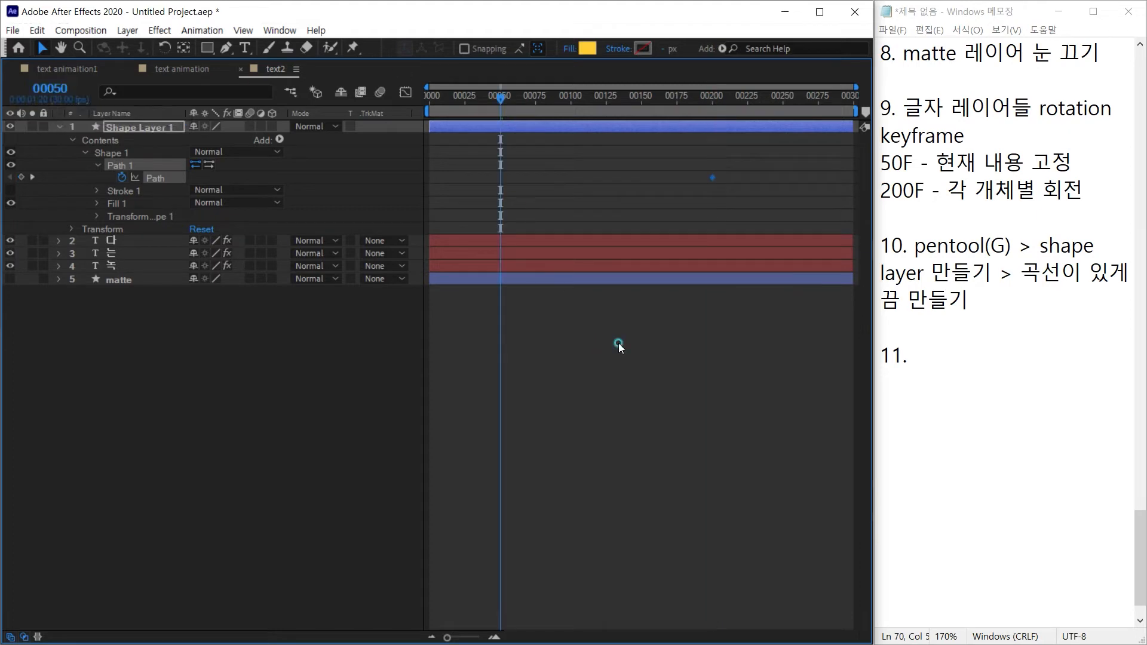
{"action": "key", "text": "grave"}
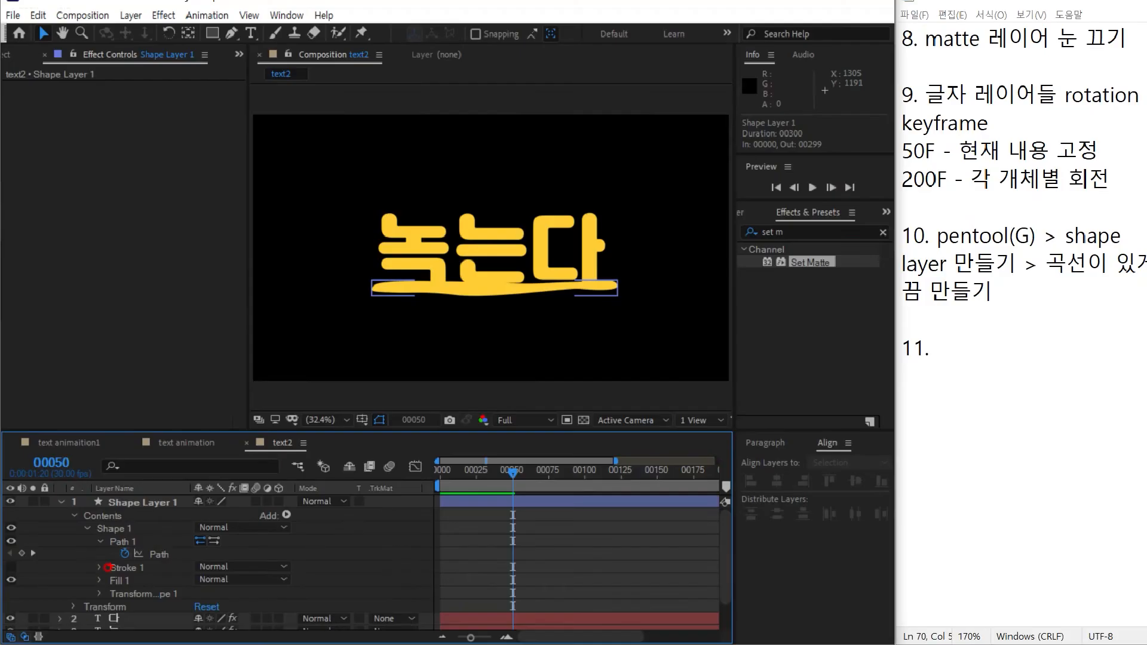
{"action": "left_click", "coordinate": [195, 442]}
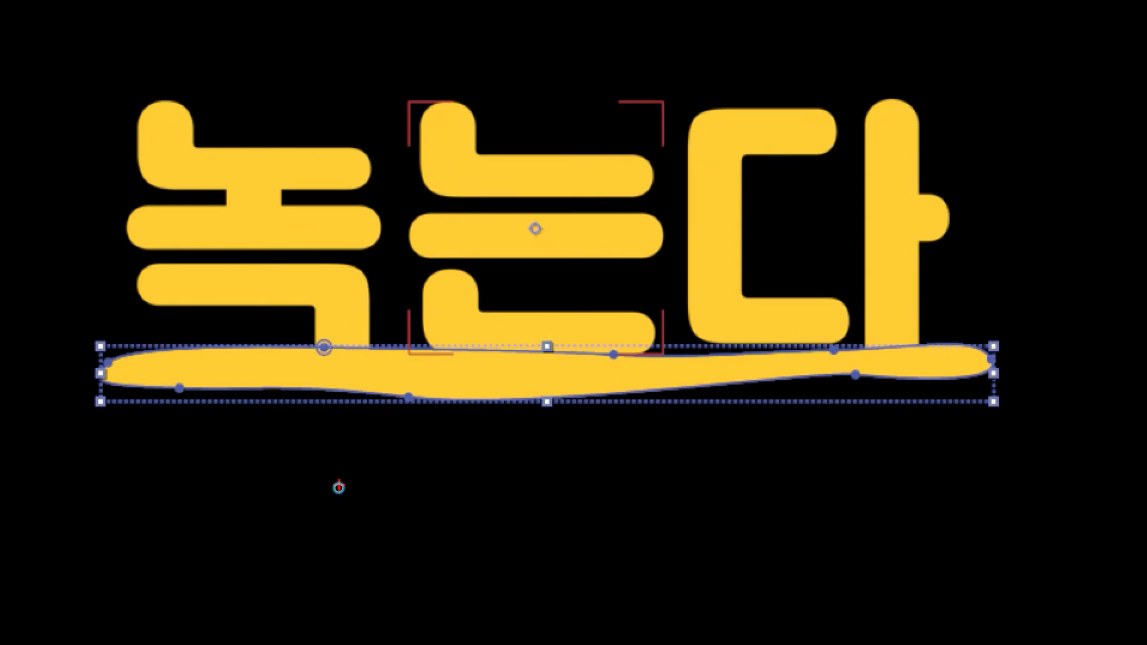
{"action": "left_click_drag", "start_coordinate": [304, 329], "coordinate": [422, 411]}
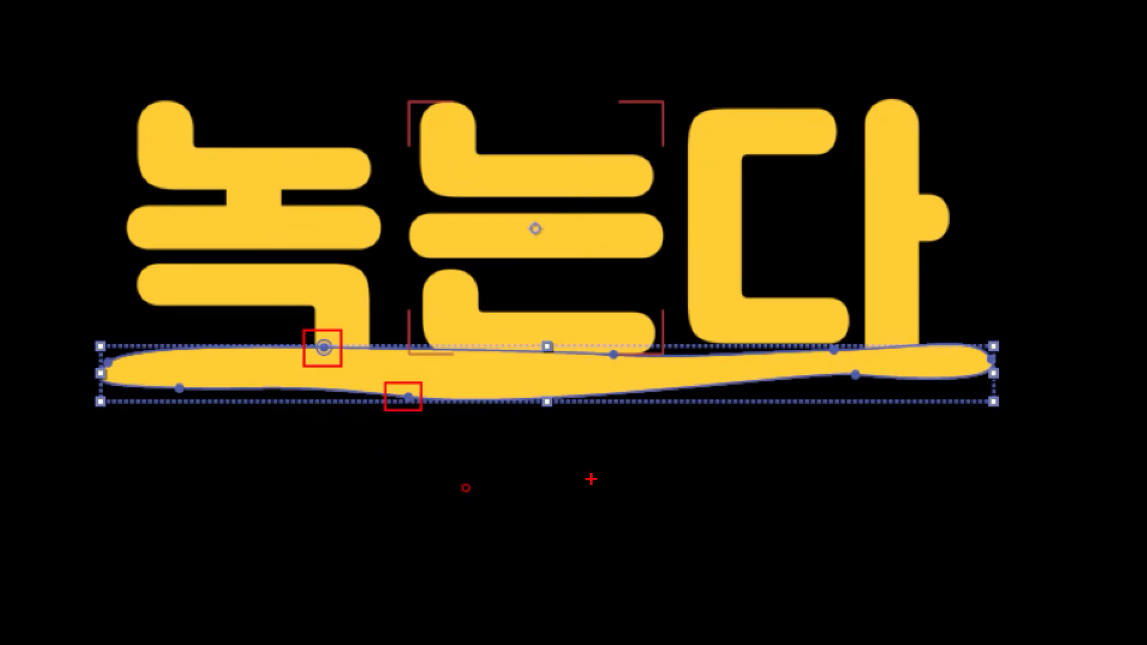
{"action": "right_click", "coordinate": [430, 505]}
Step: At frame 50, raise the puddle path's lower points and pull its left-end points inward toward the stem of 녹
{"action": "left_click", "coordinate": [260, 444]}
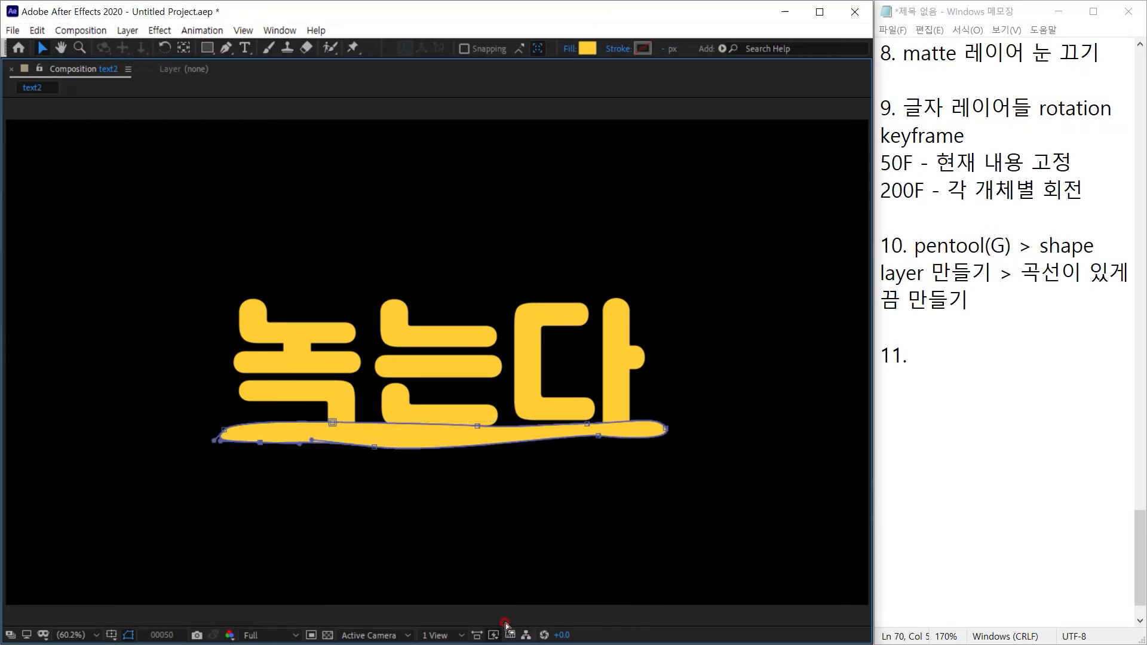
{"action": "left_click", "coordinate": [476, 427]}
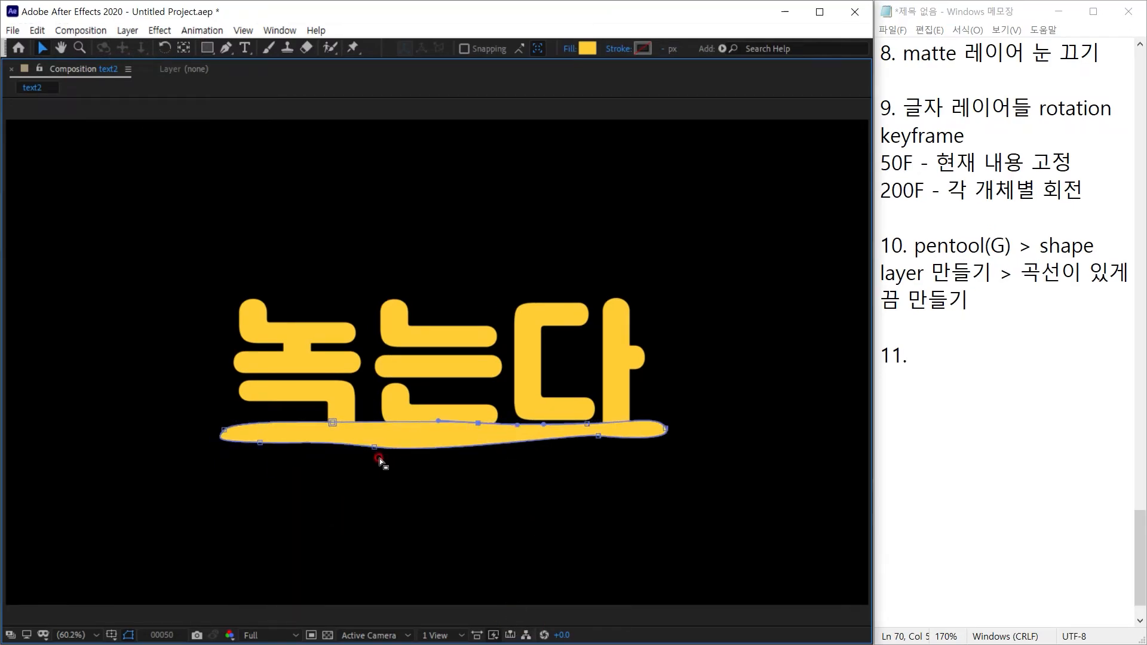
{"action": "left_click_drag", "start_coordinate": [374, 449], "coordinate": [374, 431]}
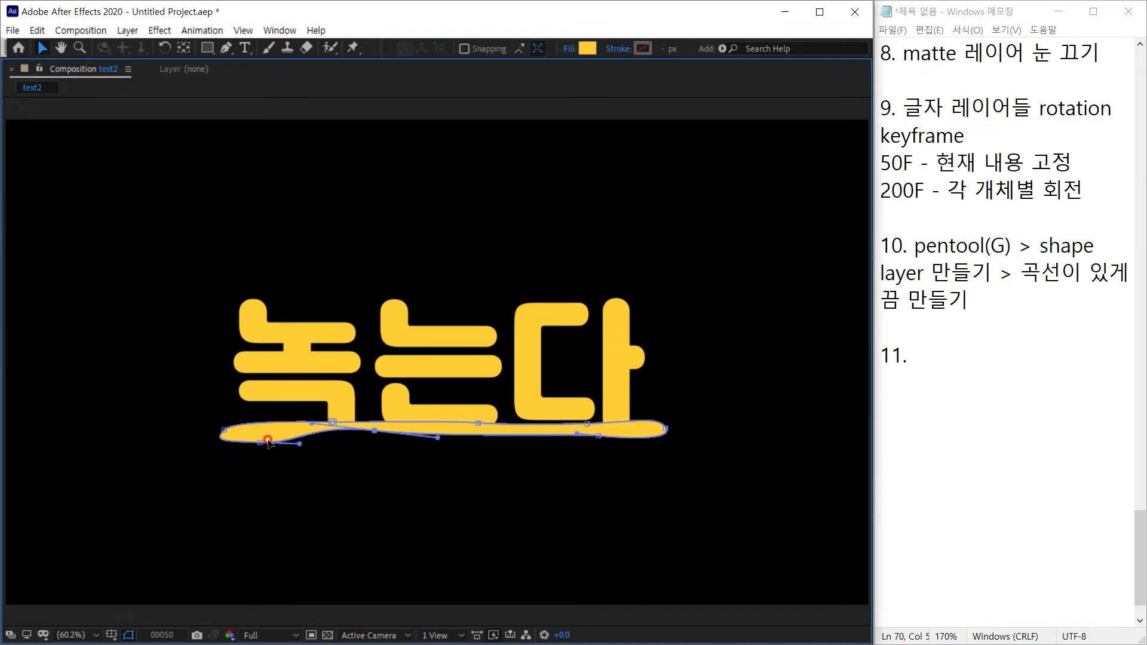
{"action": "left_click_drag", "start_coordinate": [260, 443], "coordinate": [310, 435]}
{"action": "left_click_drag", "start_coordinate": [225, 430], "coordinate": [310, 426]}
Step: At frame 50, shift the puddle path's lower-left points and left-end point inward toward the stem of 녹
{"action": "scroll", "coordinate": [311, 427], "scroll_direction": "up", "scroll_amount": 4}
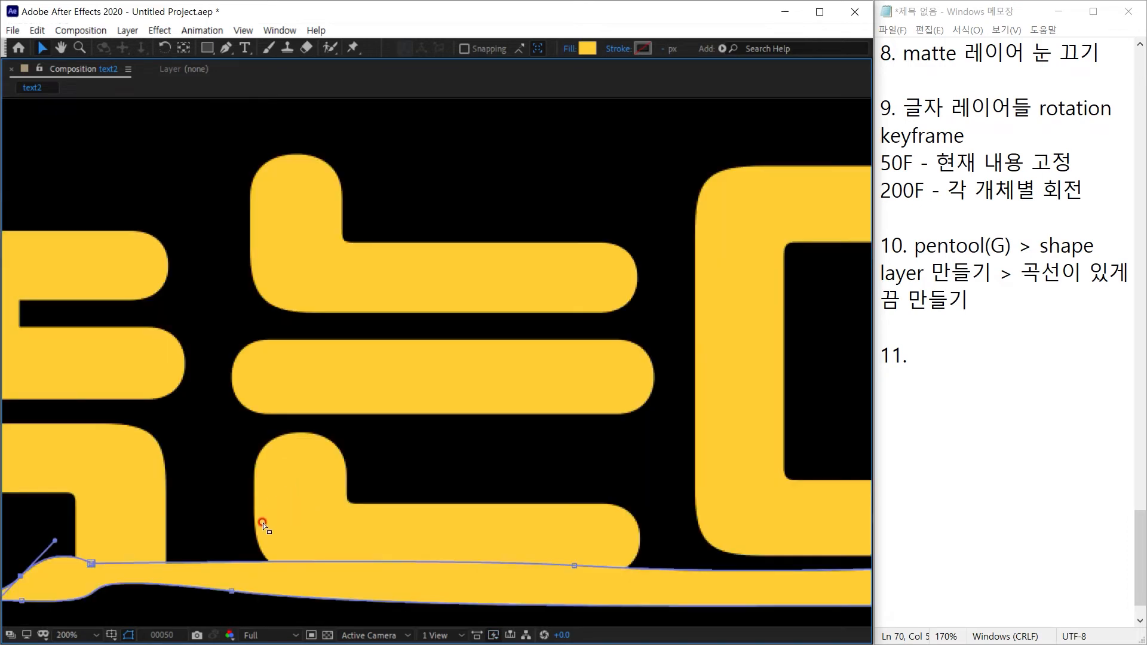
{"action": "key", "text": "h"}
{"action": "left_click_drag", "start_coordinate": [590, 412], "coordinate": [509, 399]}
{"action": "key", "text": "v"}
{"action": "left_click_drag", "start_coordinate": [461, 438], "coordinate": [594, 444]}
{"action": "left_click_drag", "start_coordinate": [251, 446], "coordinate": [345, 442]}
{"action": "left_click_drag", "start_coordinate": [216, 458], "coordinate": [238, 437]}
{"action": "left_click_drag", "start_coordinate": [322, 411], "coordinate": [266, 422]}
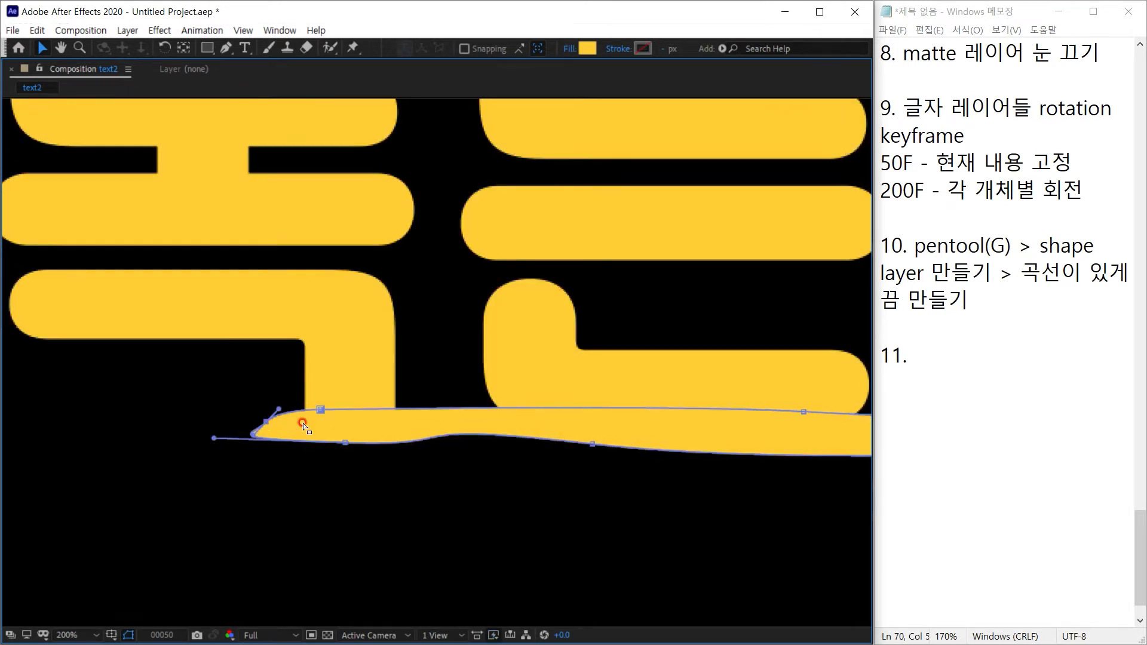
Step: Round the puddle's left end and smooth its underside between 녹 and 는 by raising the lower points and adjusting their handles
{"action": "mouse_move", "coordinate": [343, 441]}
{"action": "left_mouse_down"}
{"action": "mouse_move", "coordinate": [348, 421]}
{"action": "mouse_move", "coordinate": [353, 432]}
{"action": "left_mouse_up"}
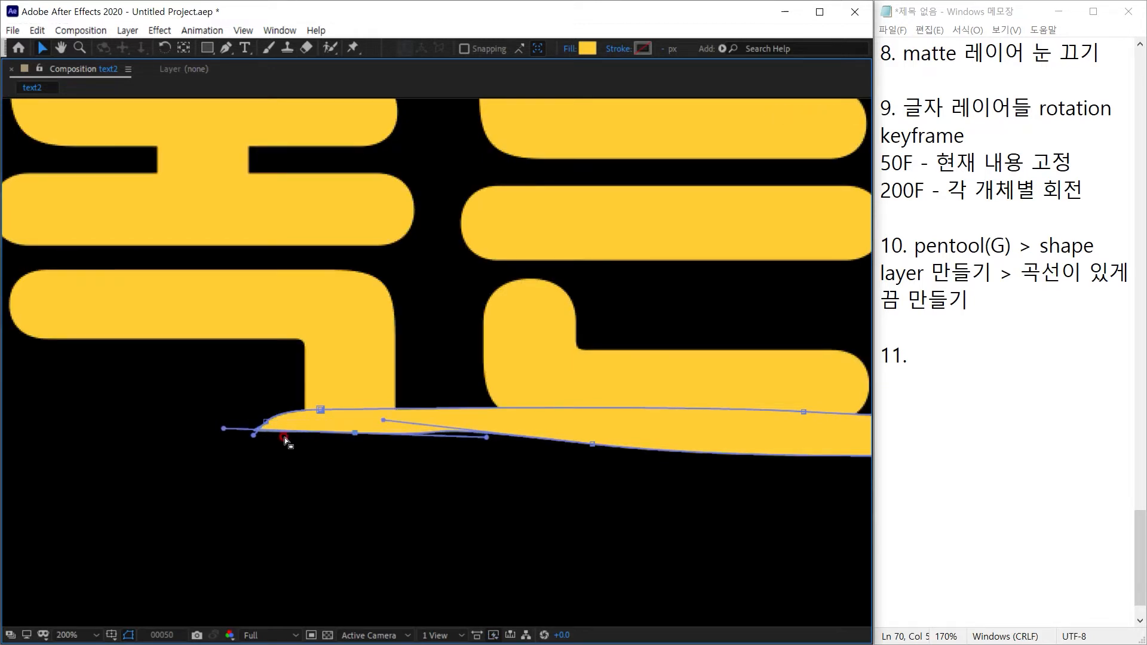
{"action": "mouse_move", "coordinate": [250, 437]}
{"action": "left_mouse_down"}
{"action": "mouse_move", "coordinate": [253, 426]}
{"action": "mouse_move", "coordinate": [265, 440]}
{"action": "left_mouse_up"}
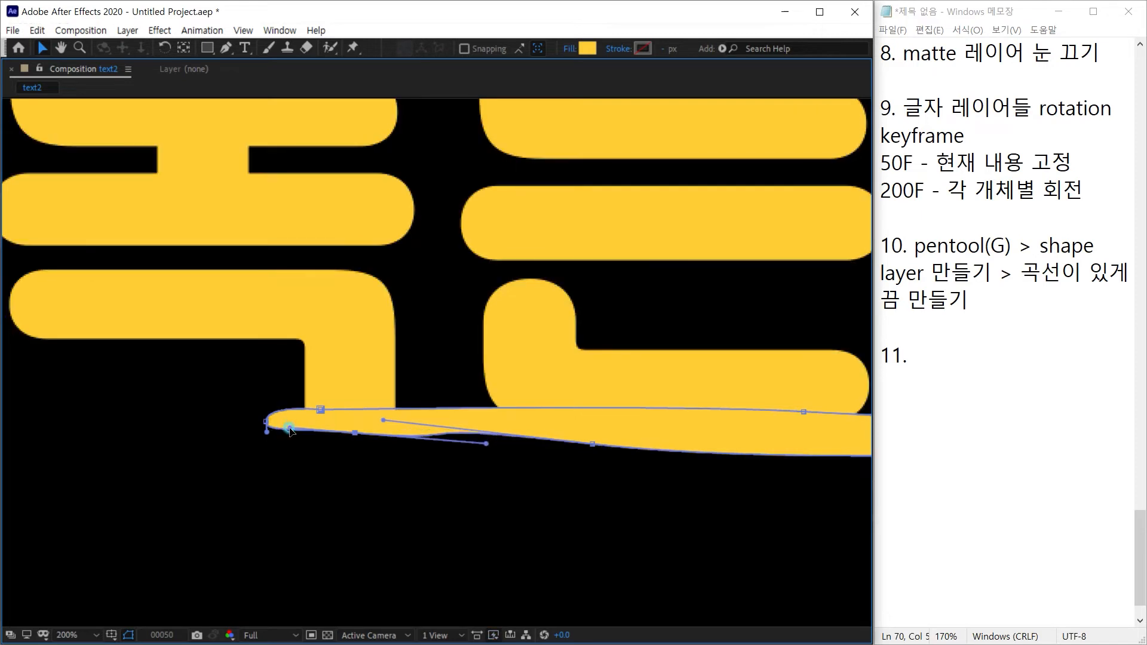
{"action": "left_click_drag", "start_coordinate": [593, 445], "coordinate": [615, 437]}
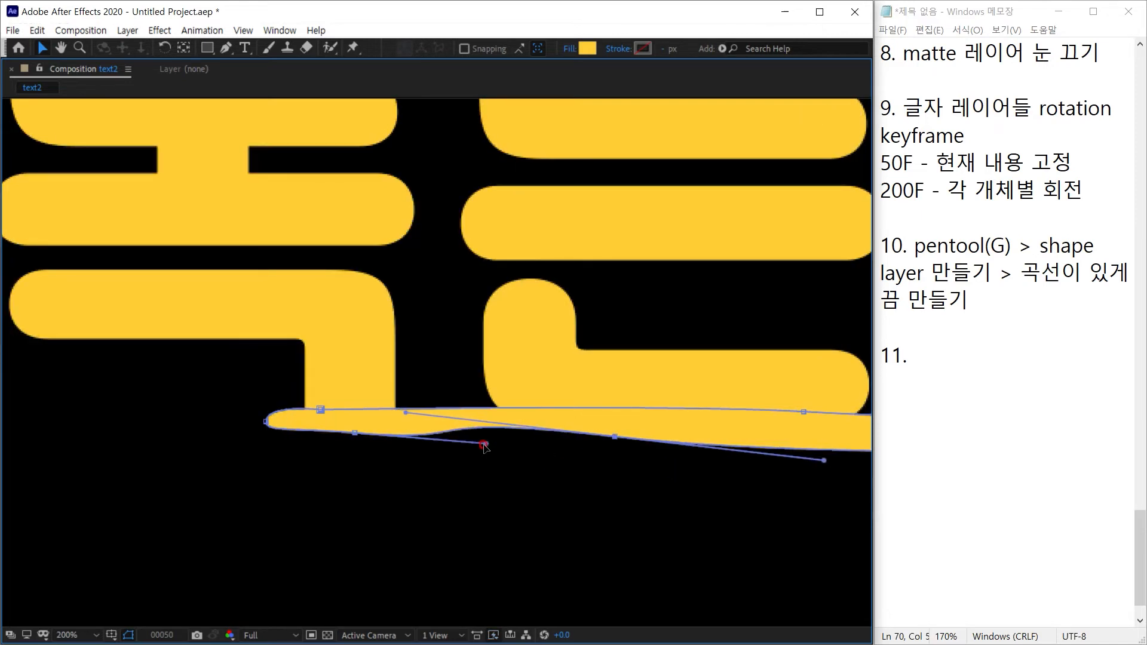
{"action": "mouse_move", "coordinate": [486, 443]}
{"action": "left_mouse_down"}
{"action": "mouse_move", "coordinate": [433, 439]}
{"action": "mouse_move", "coordinate": [482, 426]}
{"action": "left_mouse_up"}
Step: Slim the puddle's right end beneath 다 by raising its lower-right point and shortening the end point's curve handle
{"action": "key", "text": "space"}
{"action": "left_click_drag", "start_coordinate": [739, 500], "coordinate": [460, 475]}
{"action": "left_click_drag", "start_coordinate": [660, 479], "coordinate": [412, 471]}
{"action": "left_click_drag", "start_coordinate": [660, 445], "coordinate": [466, 445]}
{"action": "left_click_drag", "start_coordinate": [707, 398], "coordinate": [501, 383]}
{"action": "left_click_drag", "start_coordinate": [482, 421], "coordinate": [487, 403]}
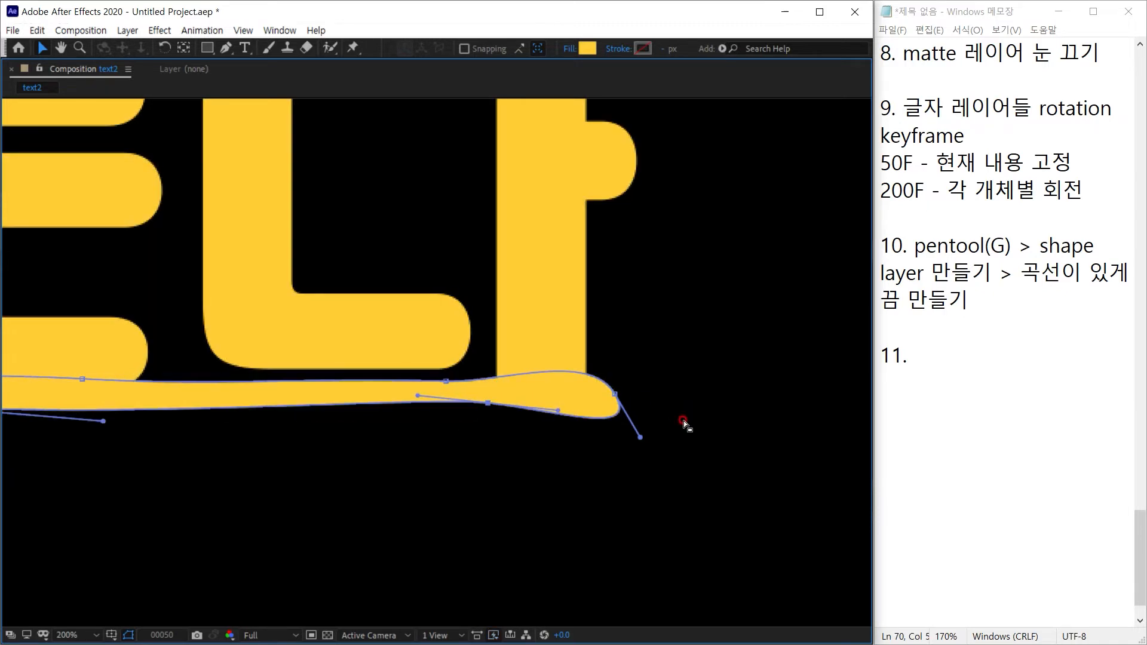
{"action": "left_click_drag", "start_coordinate": [640, 438], "coordinate": [619, 383]}
Step: Thin the puddle beneath 녹 and 는 by moving its lower points and the upper point under 는, then deselect the path
{"action": "left_click_drag", "start_coordinate": [320, 453], "coordinate": [556, 452]}
{"action": "left_click_drag", "start_coordinate": [369, 451], "coordinate": [646, 453]}
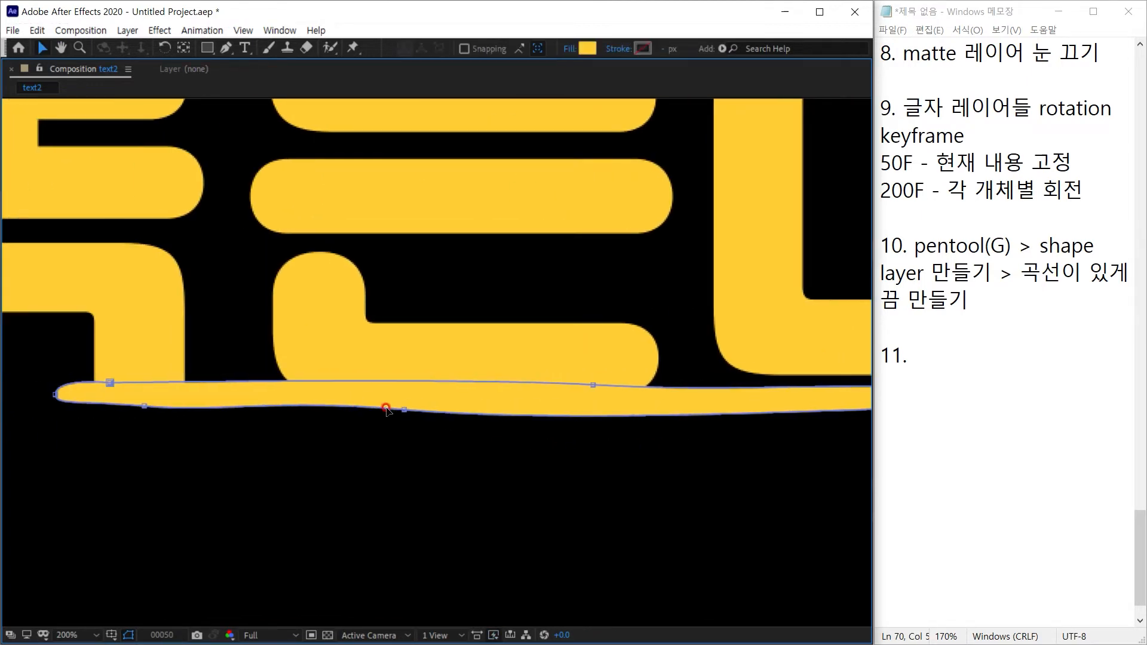
{"action": "left_click_drag", "start_coordinate": [405, 411], "coordinate": [470, 409]}
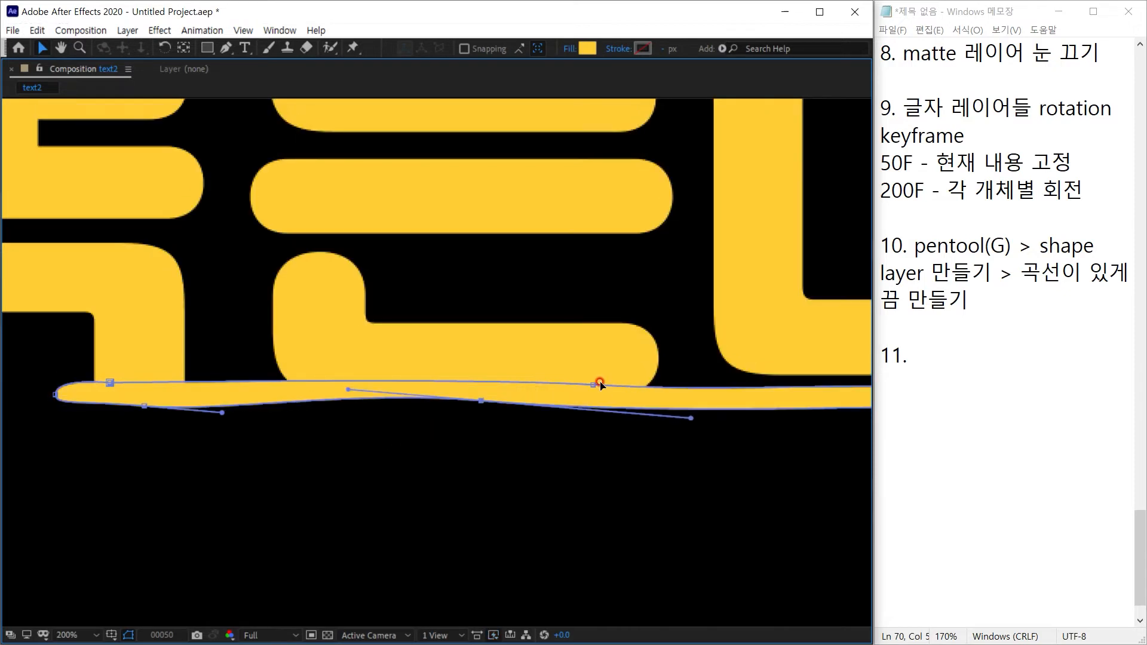
{"action": "left_click_drag", "start_coordinate": [601, 385], "coordinate": [584, 386]}
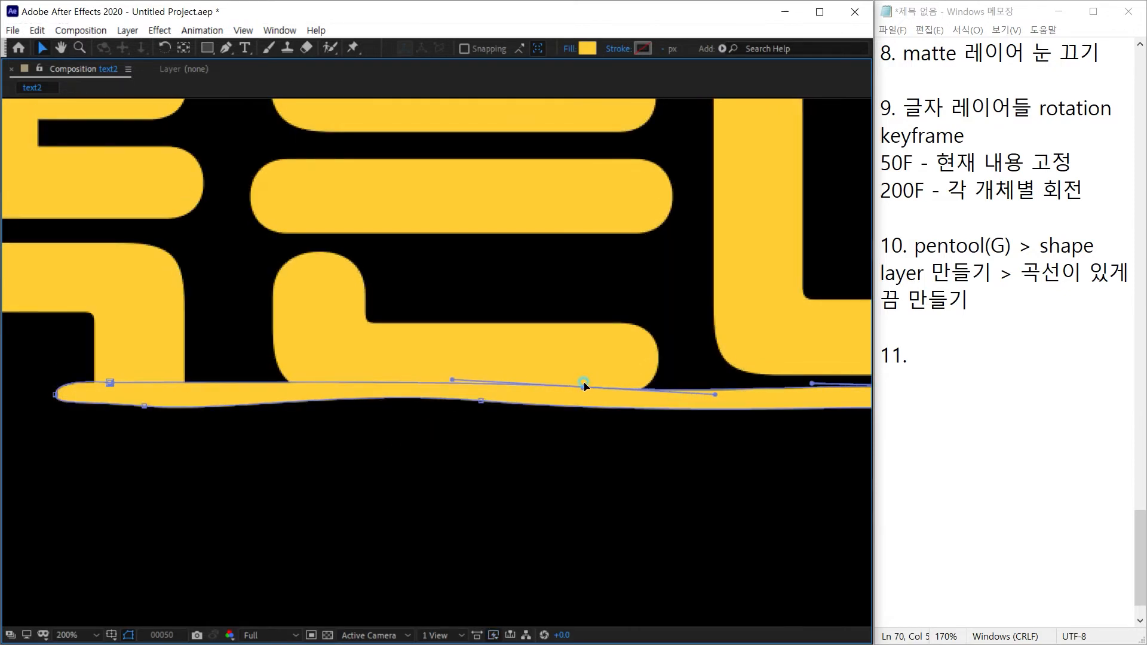
{"action": "left_click", "coordinate": [482, 402]}
{"action": "left_click_drag", "start_coordinate": [348, 391], "coordinate": [324, 392]}
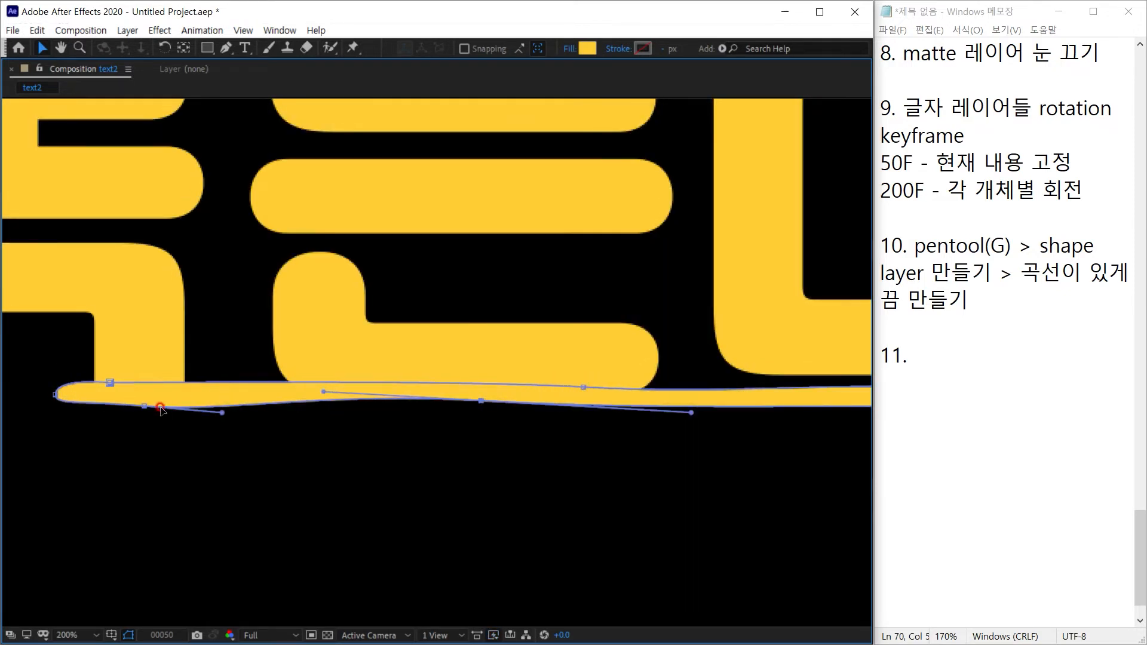
{"action": "left_click_drag", "start_coordinate": [143, 409], "coordinate": [245, 401]}
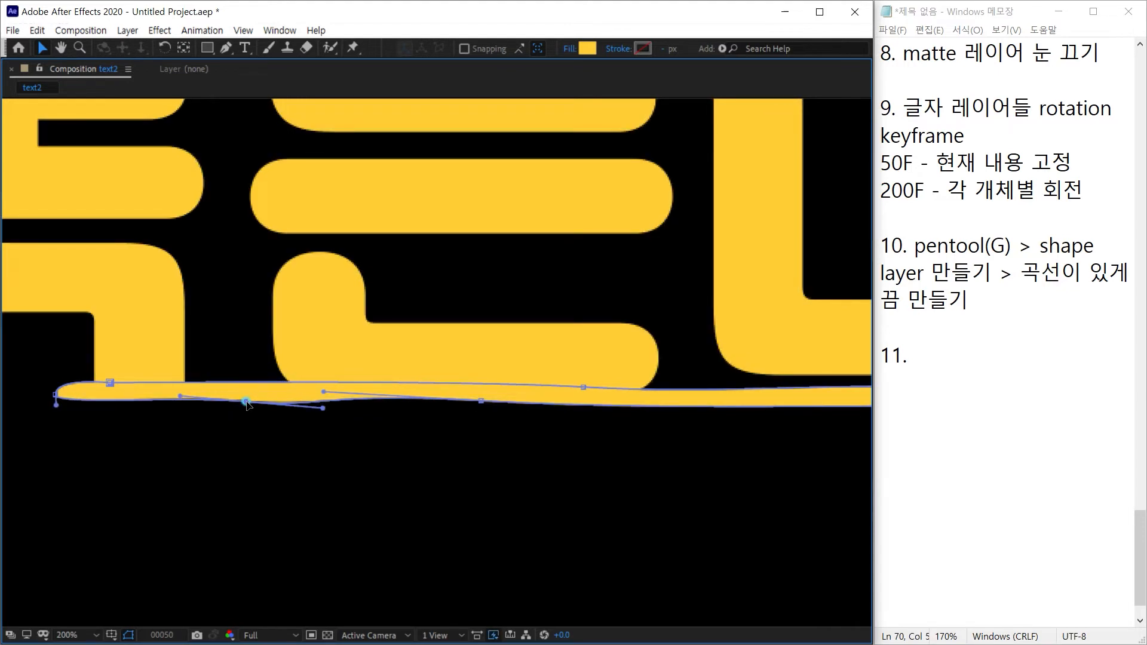
{"action": "left_click", "coordinate": [66, 396]}
{"action": "left_click", "coordinate": [342, 485]}
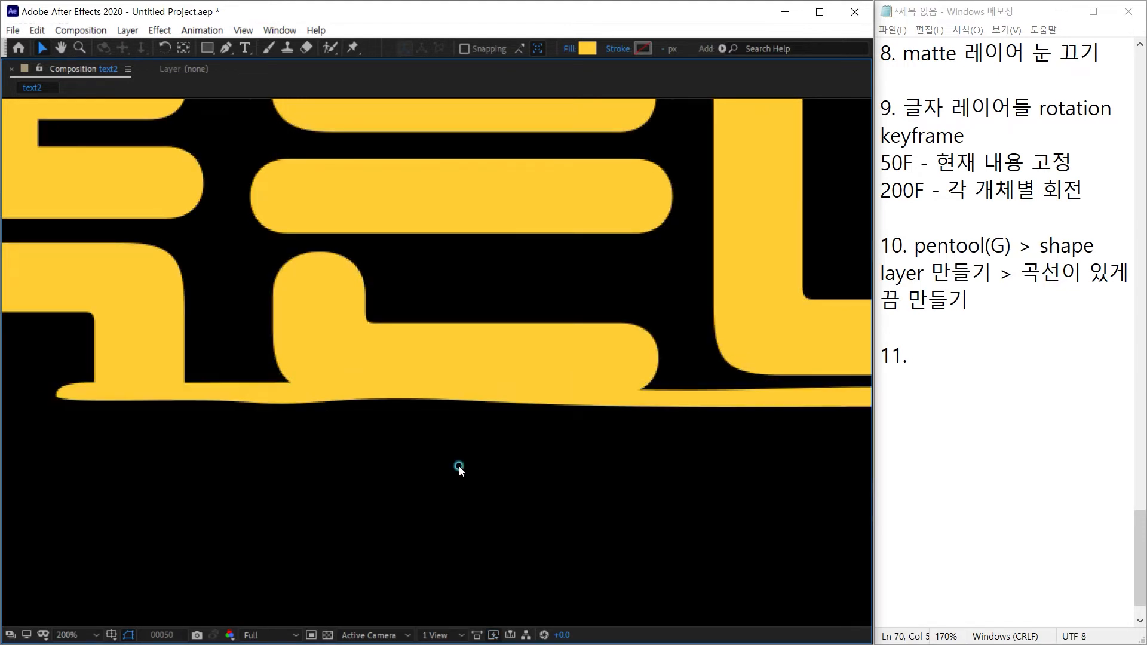
Step: Restore the full workspace, scrub the melting animation from frame 50, and show all 300 frames in the timeline
{"action": "scroll", "coordinate": [541, 449], "scroll_direction": "down", "scroll_amount": 4}
{"action": "left_click", "coordinate": [383, 322]}
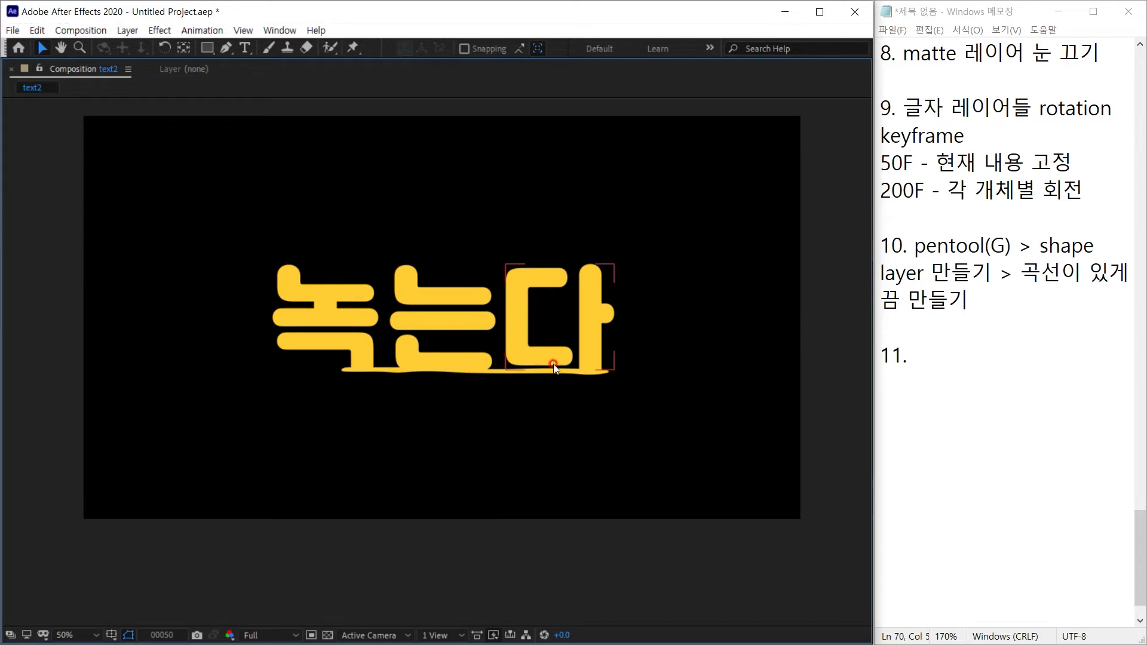
{"action": "left_click", "coordinate": [869, 482]}
{"action": "key", "text": "grave"}
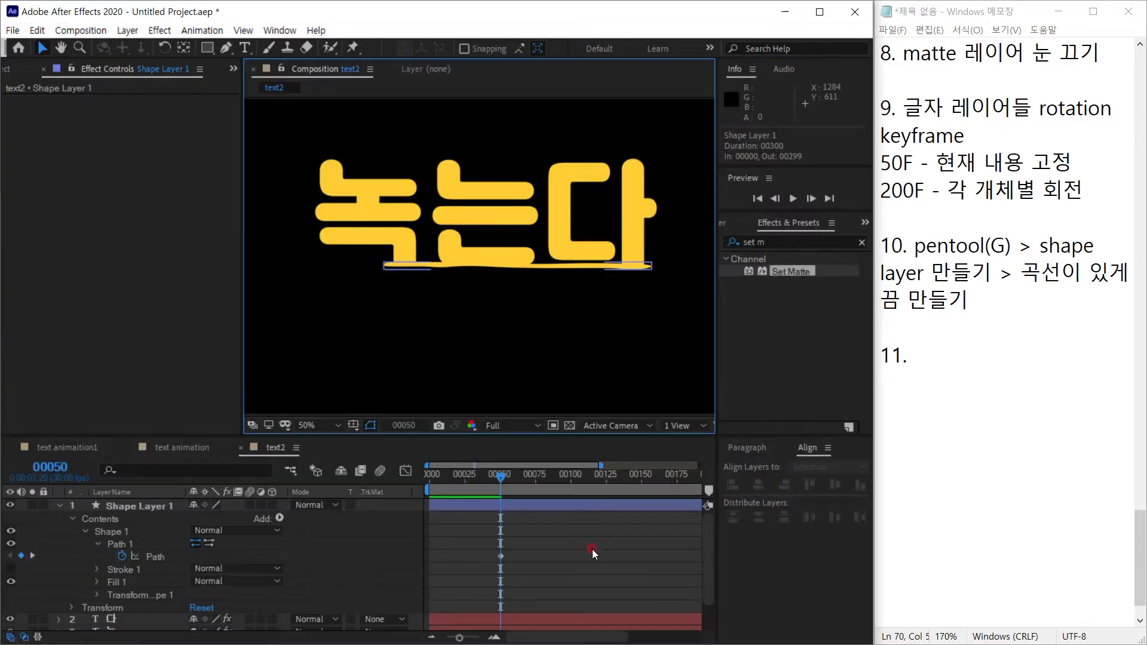
{"action": "left_click_drag", "start_coordinate": [501, 479], "coordinate": [658, 535]}
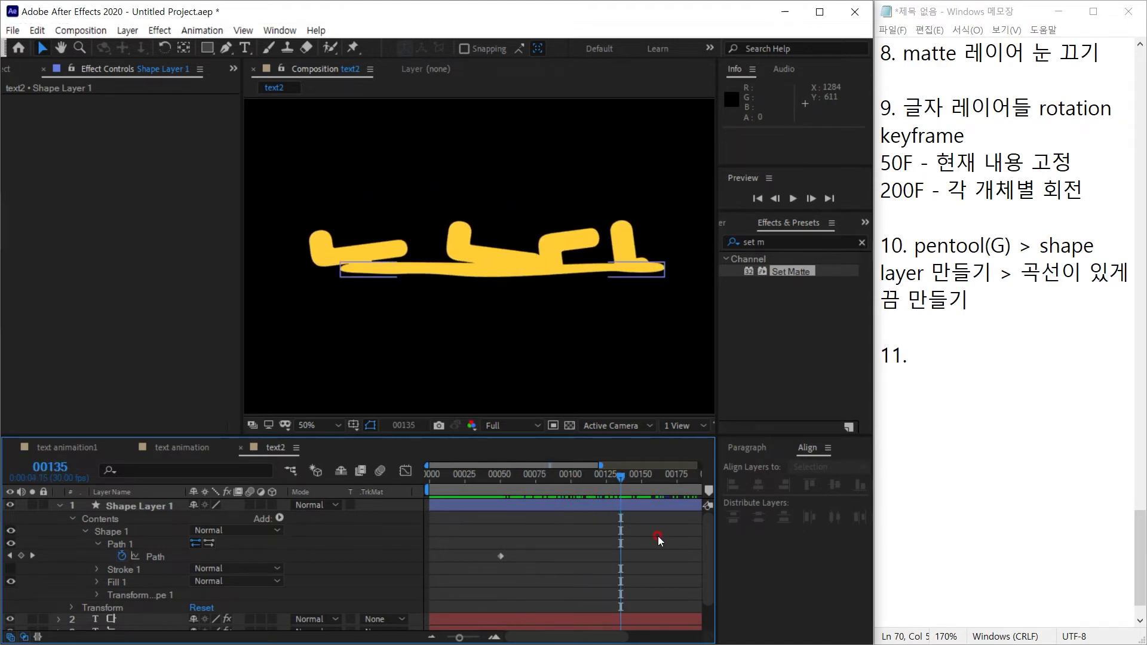
{"action": "key", "text": "grave"}
{"action": "key", "text": "grave"}
{"action": "key", "text": "minus"}
{"action": "left_click_drag", "start_coordinate": [602, 483], "coordinate": [610, 482]}
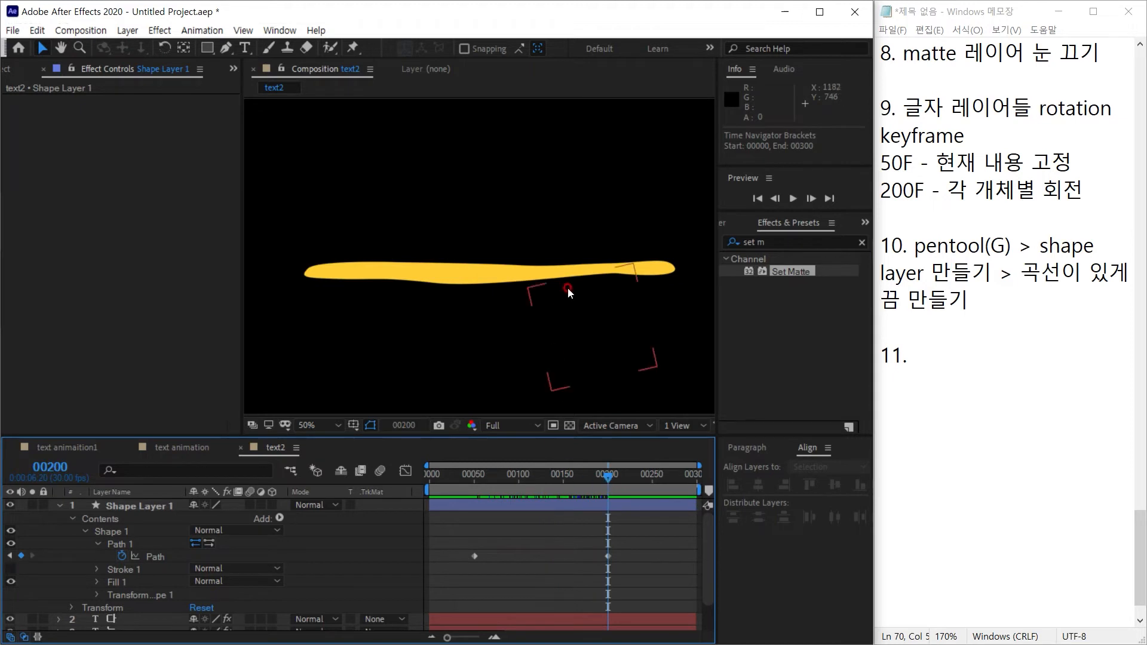
Step: Return to frame 50 and solo Shape Layer 1 to review the puddle's path animation on its own
{"action": "left_click", "coordinate": [473, 478]}
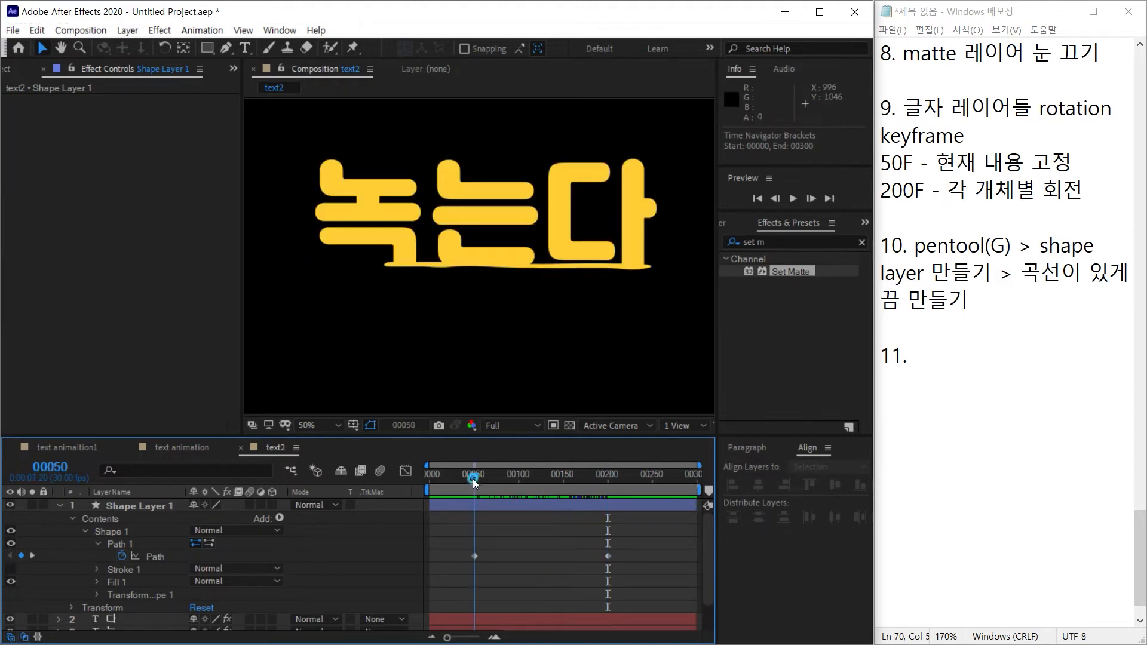
{"action": "left_click", "coordinate": [434, 271]}
{"action": "left_click", "coordinate": [33, 503]}
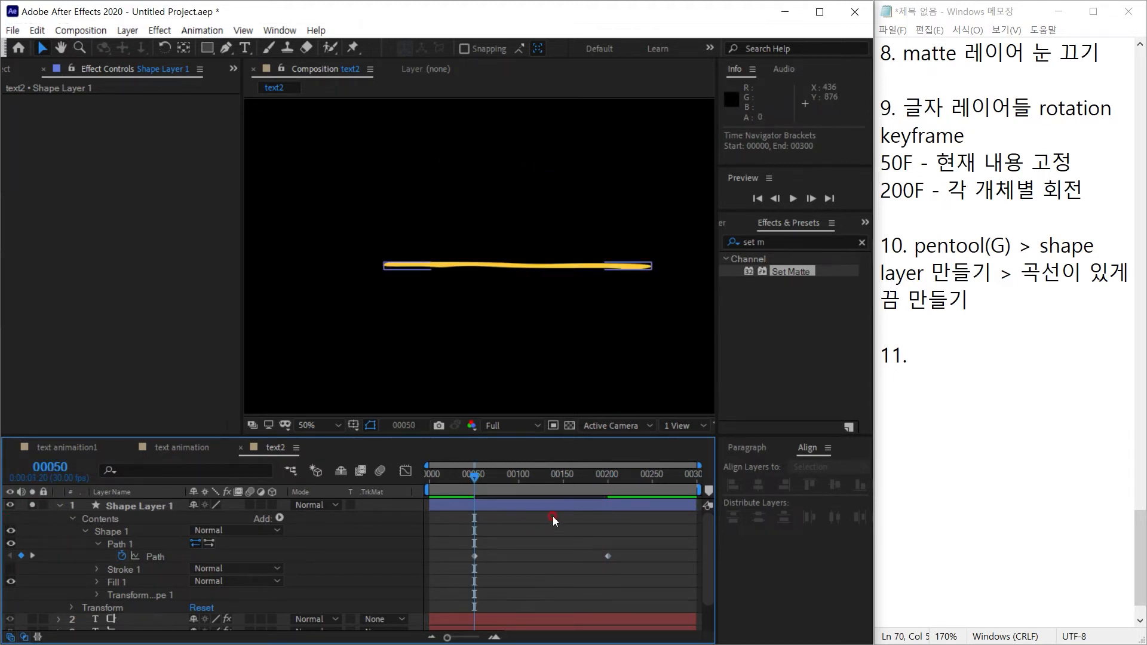
{"action": "mouse_move", "coordinate": [472, 483]}
{"action": "left_mouse_down"}
{"action": "mouse_move", "coordinate": [644, 507]}
{"action": "mouse_move", "coordinate": [453, 513]}
{"action": "mouse_move", "coordinate": [481, 514]}
{"action": "left_mouse_up"}
{"action": "left_click", "coordinate": [161, 506]}
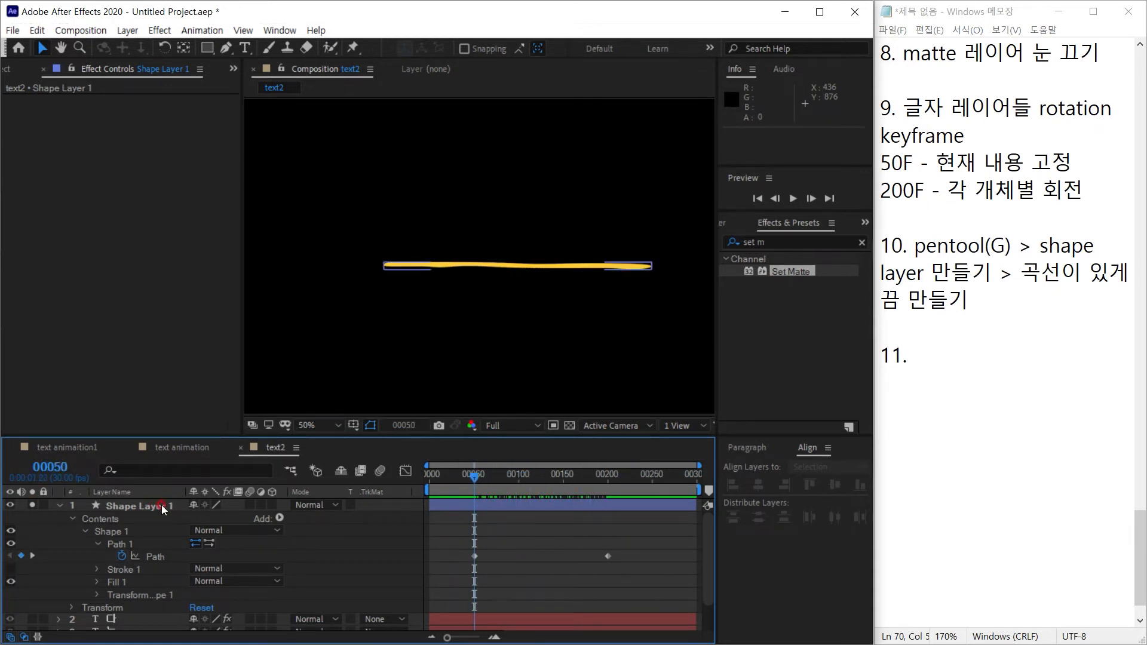
{"action": "left_click", "coordinate": [528, 585]}
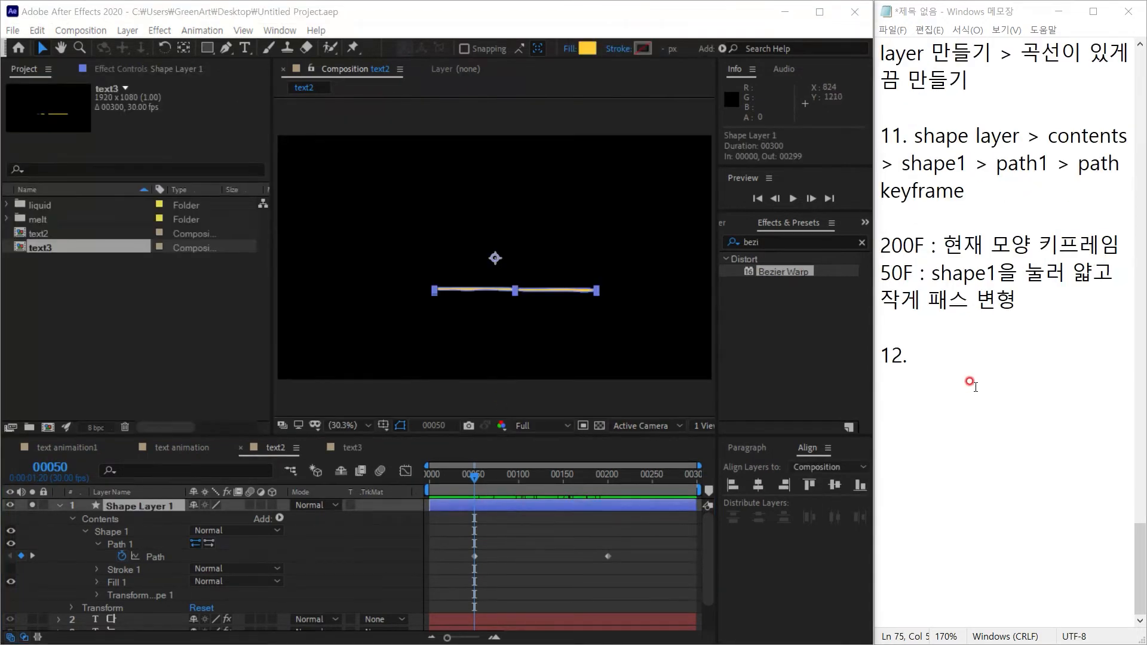
Step: Switch to Notepad and add several blank lines below item 12 to make room in the notes
{"action": "left_click", "coordinate": [947, 358]}
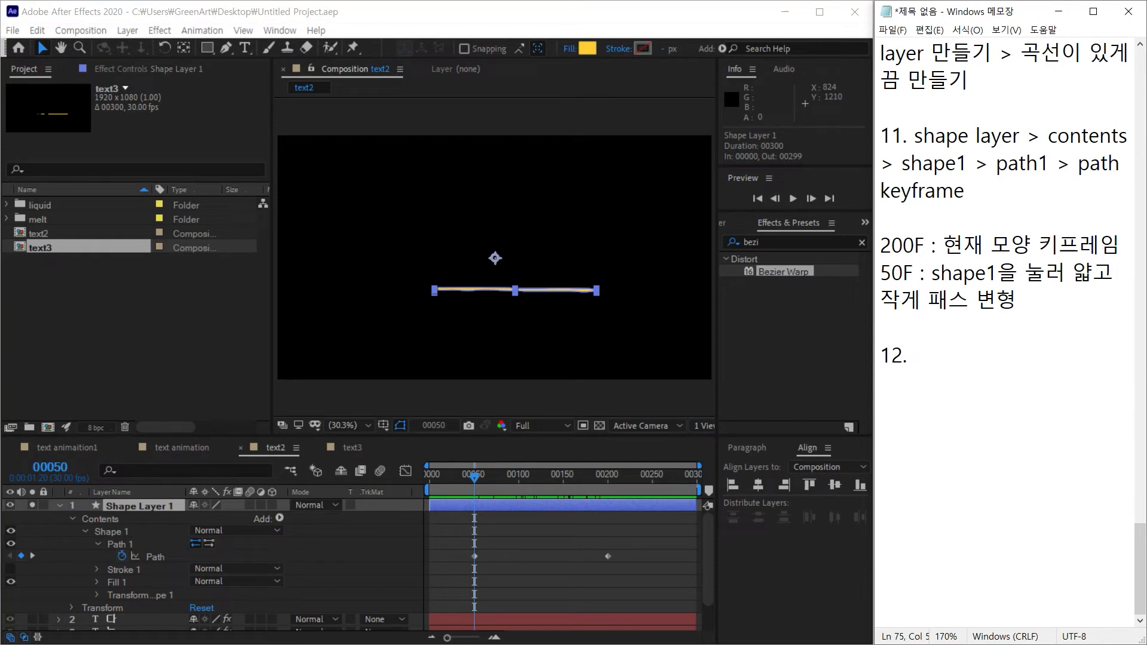
{"action": "left_click", "coordinate": [503, 526]}
{"action": "left_click", "coordinate": [945, 343]}
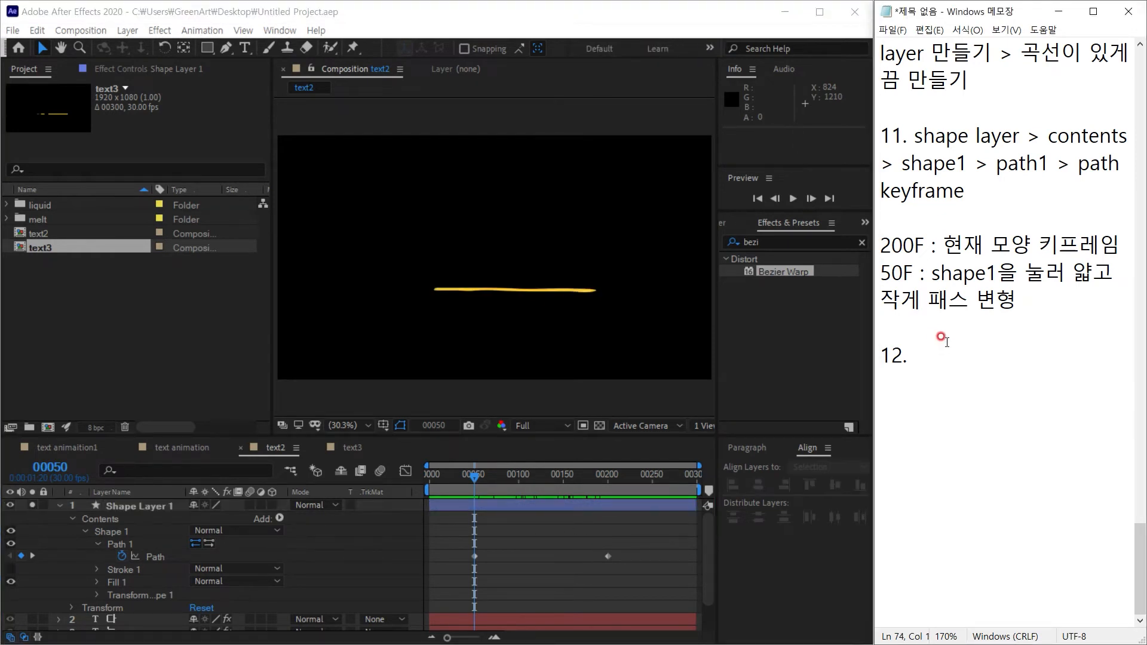
{"action": "key", "text": "Return"}
{"action": "left_click", "coordinate": [948, 352]}
{"action": "key", "text": "Return"}
{"action": "key", "text": "Return"}
{"action": "key", "text": "Return"}
{"action": "key", "text": "Return"}
{"action": "key", "text": "Return"}
{"action": "key", "text": "Return"}
{"action": "scroll", "coordinate": [956, 340], "scroll_direction": "down", "scroll_amount": 2}
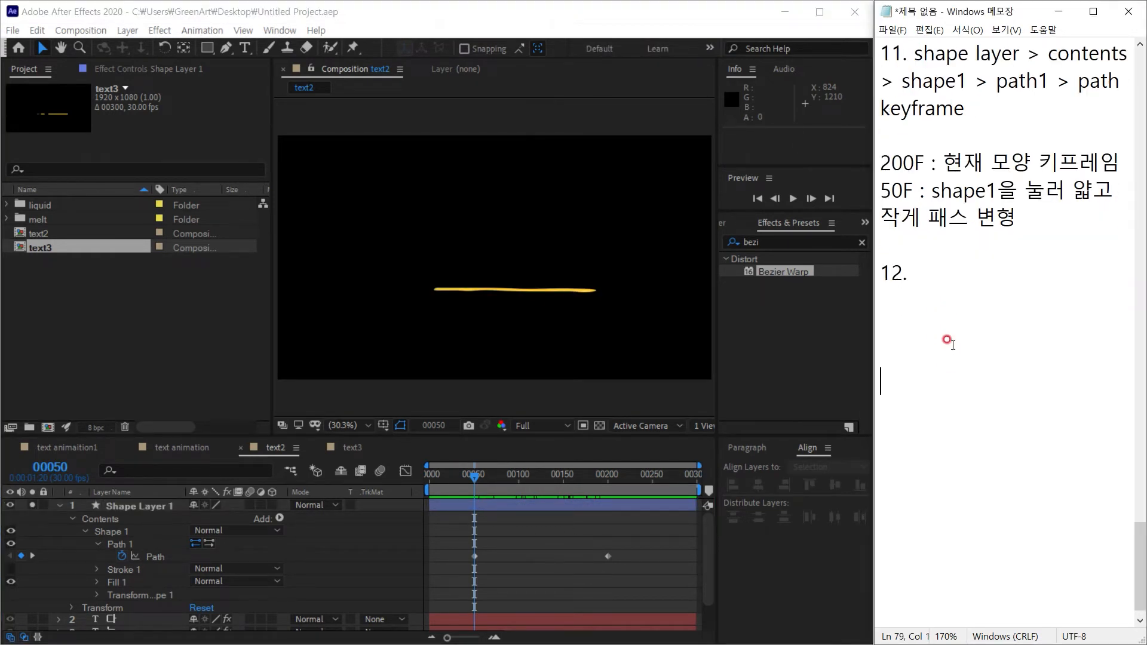
Step: Write "adjustment layer (ctrl + alt + Y)" as item 12 of the notes
{"action": "left_click", "coordinate": [963, 219]}
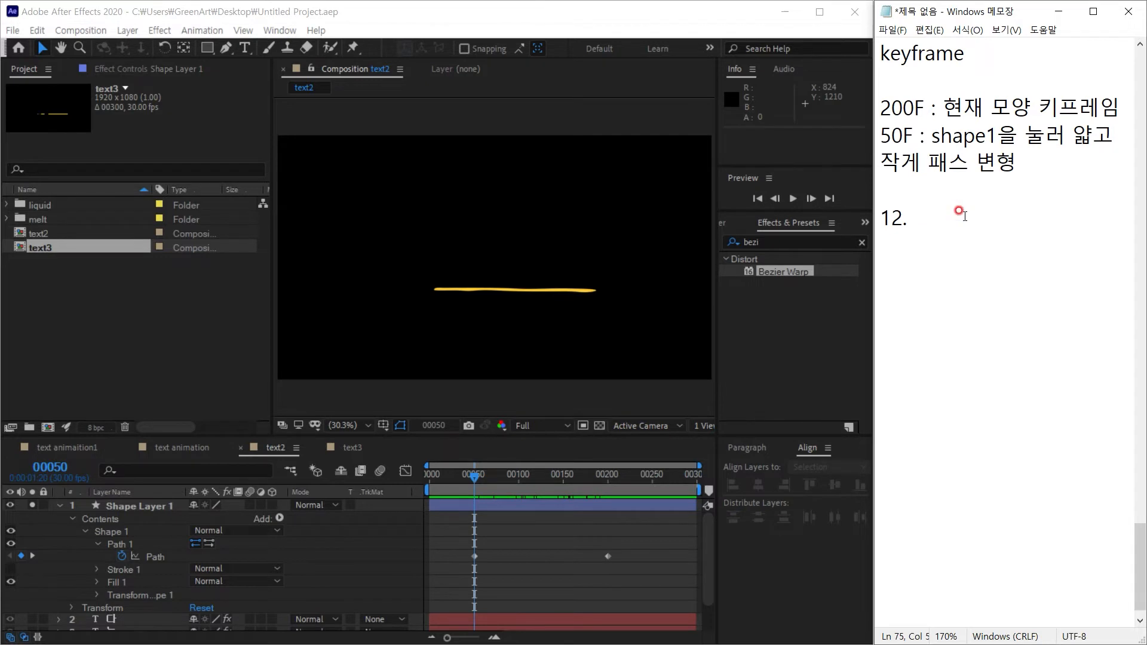
{"action": "type", "text": "ㅁ아"}
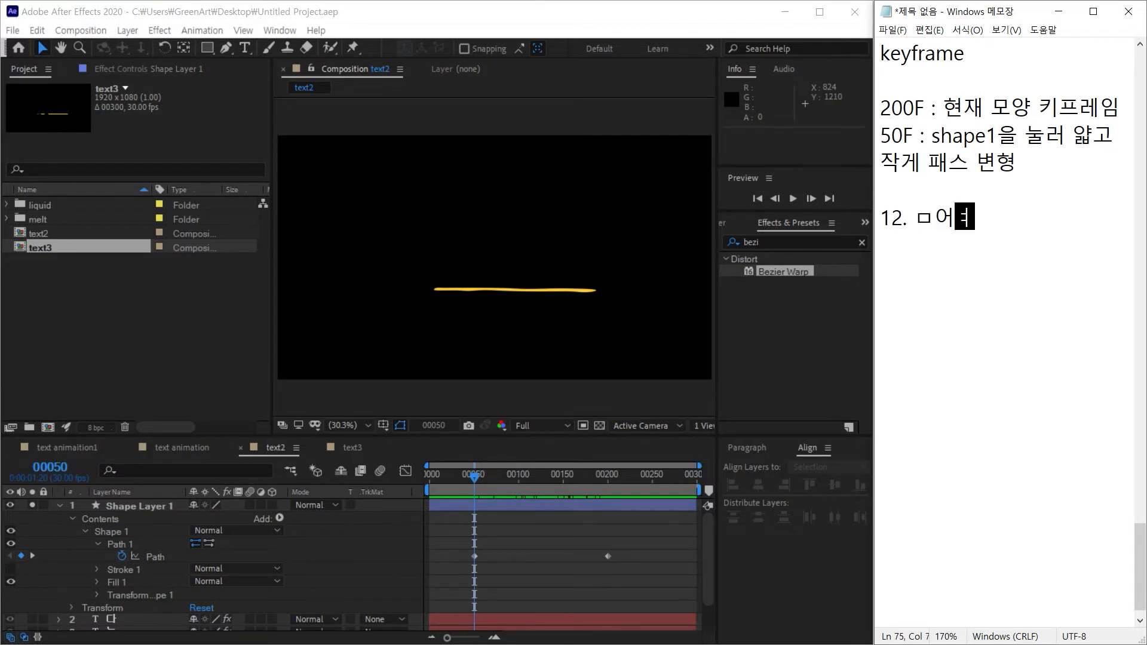
{"action": "key", "text": "BackSpace"}
{"action": "key", "text": "BackSpace"}
{"action": "type", "text": "dj"}
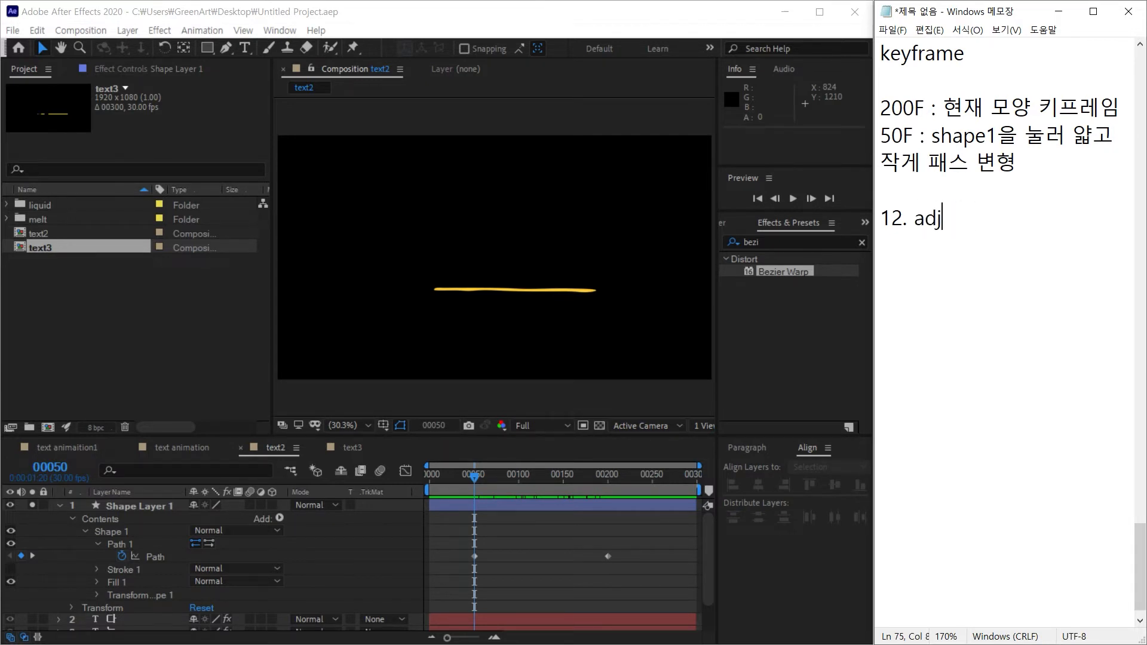
{"action": "type", "text": "ustment layer (ㅊ"}
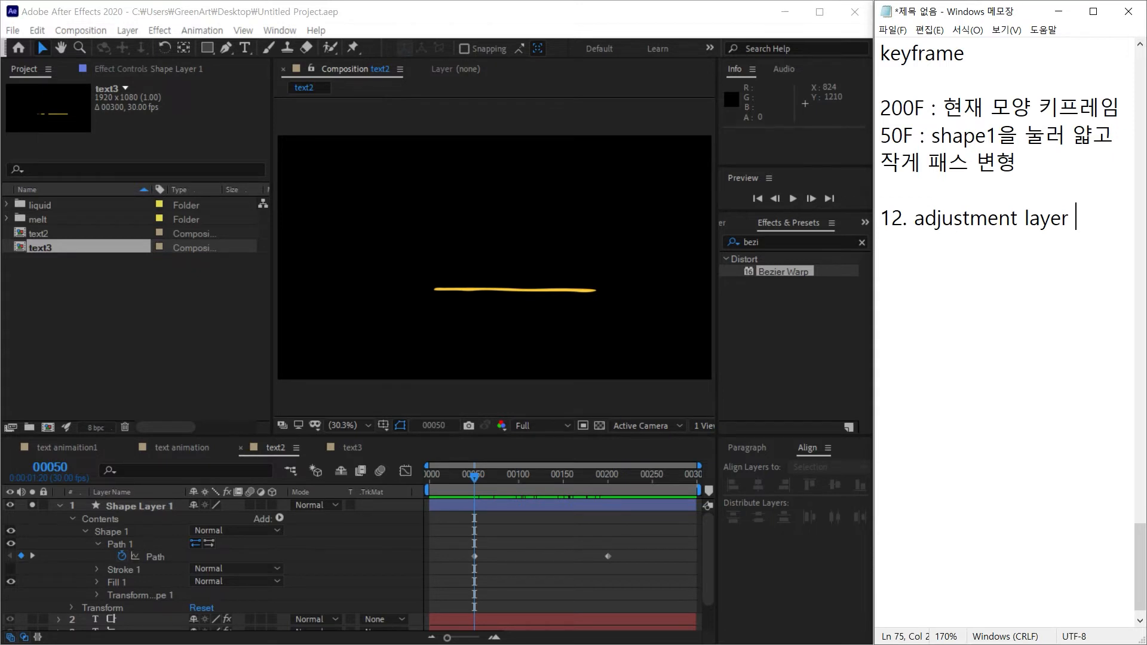
{"action": "type", "text": "치"}
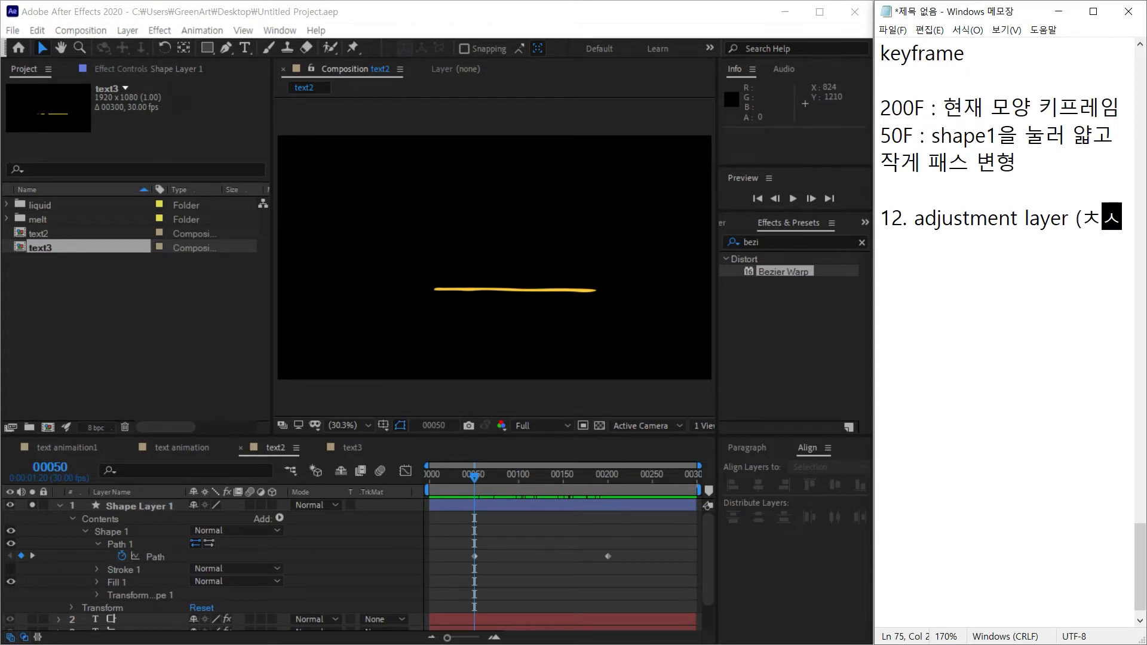
{"action": "key", "text": "BackSpace"}
{"action": "key", "text": "BackSpace"}
{"action": "type", "text": "ctrl"}
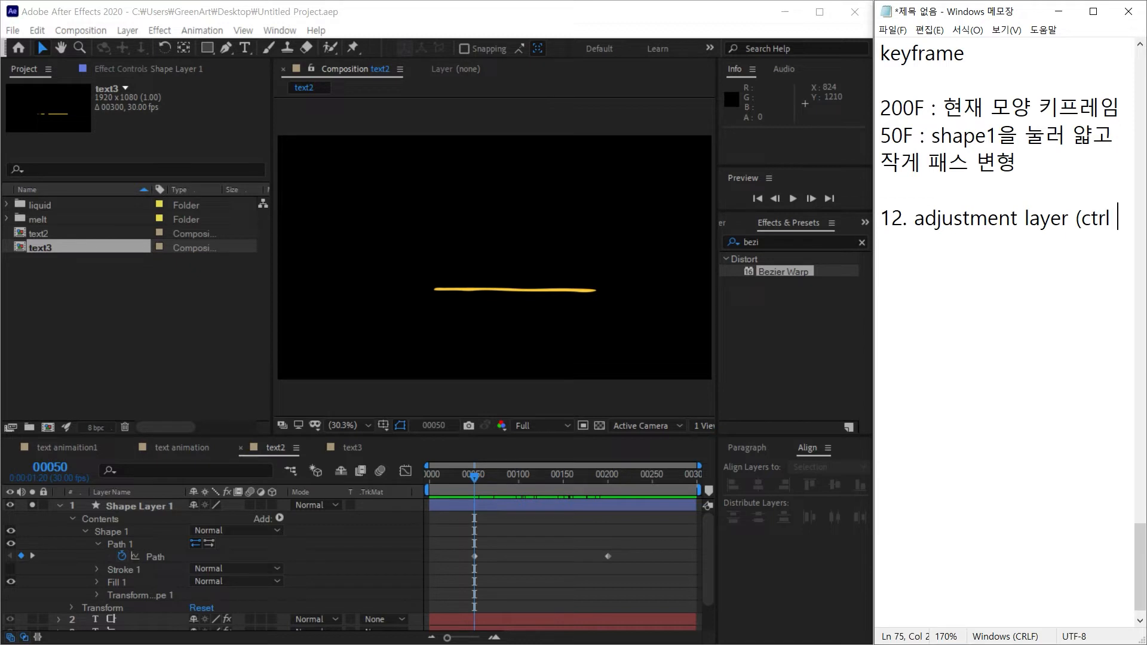
{"action": "type", "text": " + alt + Y"}
Step: In After Effects, add an adjustment layer above Shape Layer 1 in text2 and turn off soloing so all layers show
{"action": "left_click", "coordinate": [466, 15]}
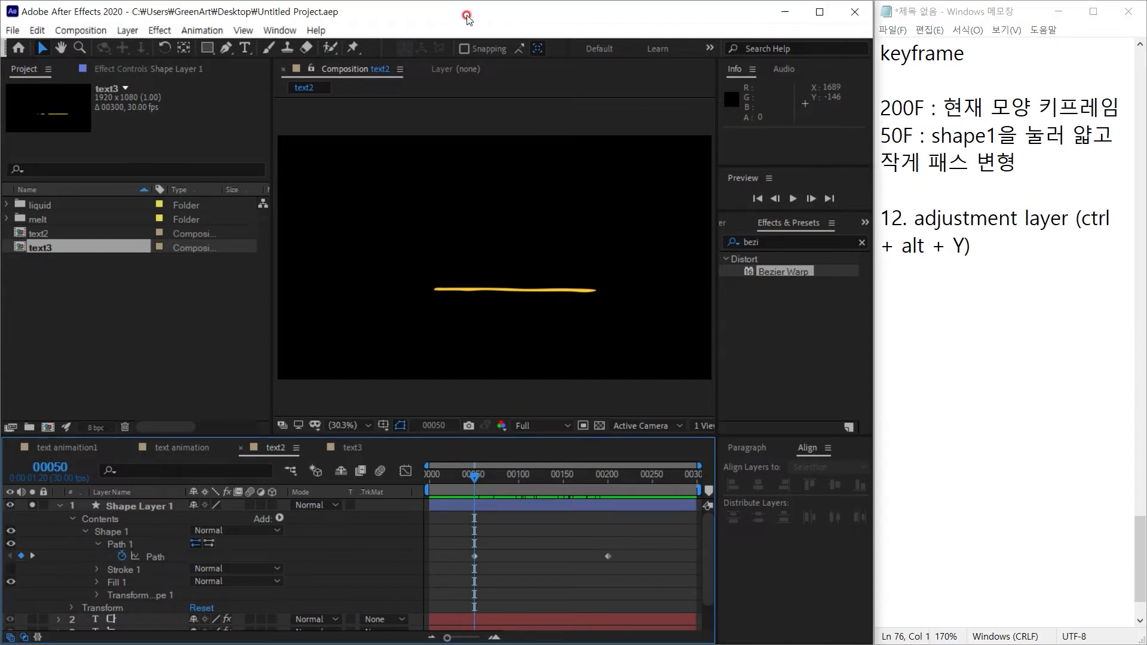
{"action": "key", "text": "ctrl+alt+y"}
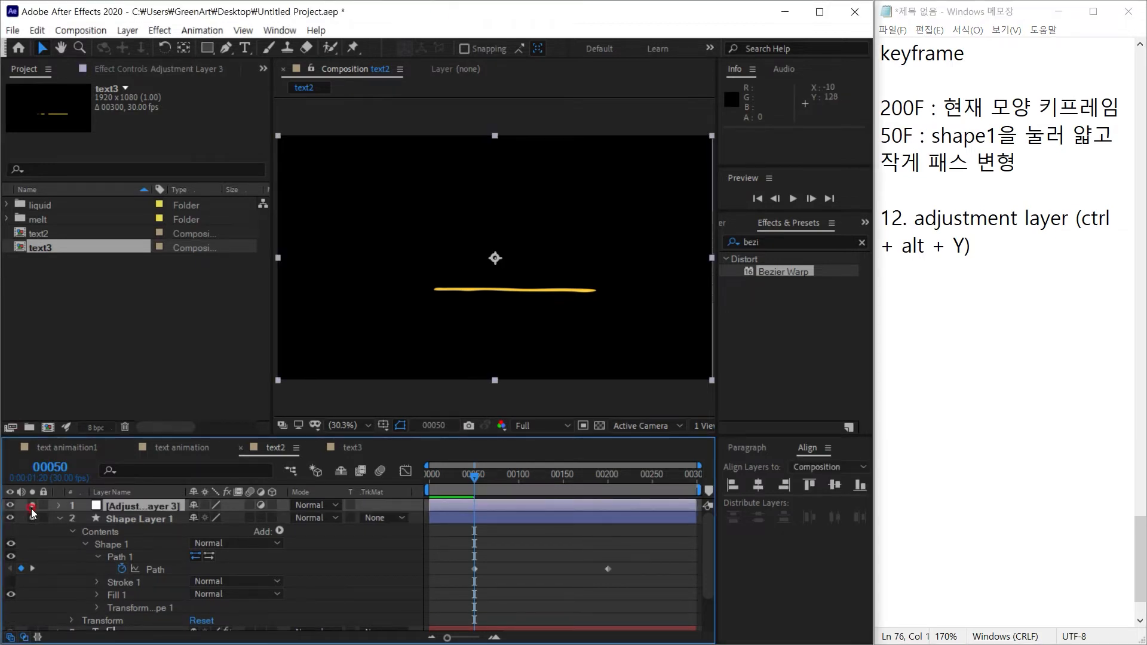
{"action": "left_click", "coordinate": [31, 506]}
{"action": "left_click", "coordinate": [424, 560]}
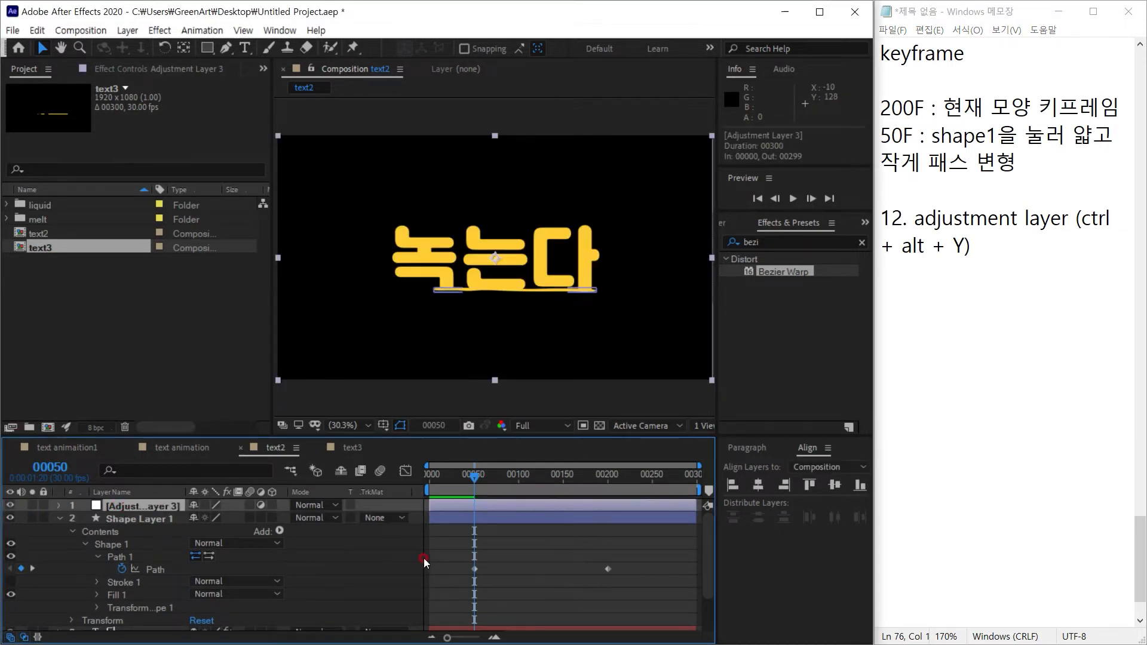
Step: At frame 200, extend the puddle path's right end outward and pull its lower-right point down, then check an intermediate frame
{"action": "left_click_drag", "start_coordinate": [473, 476], "coordinate": [593, 491]}
{"action": "left_click", "coordinate": [246, 544]}
{"action": "left_click", "coordinate": [132, 558]}
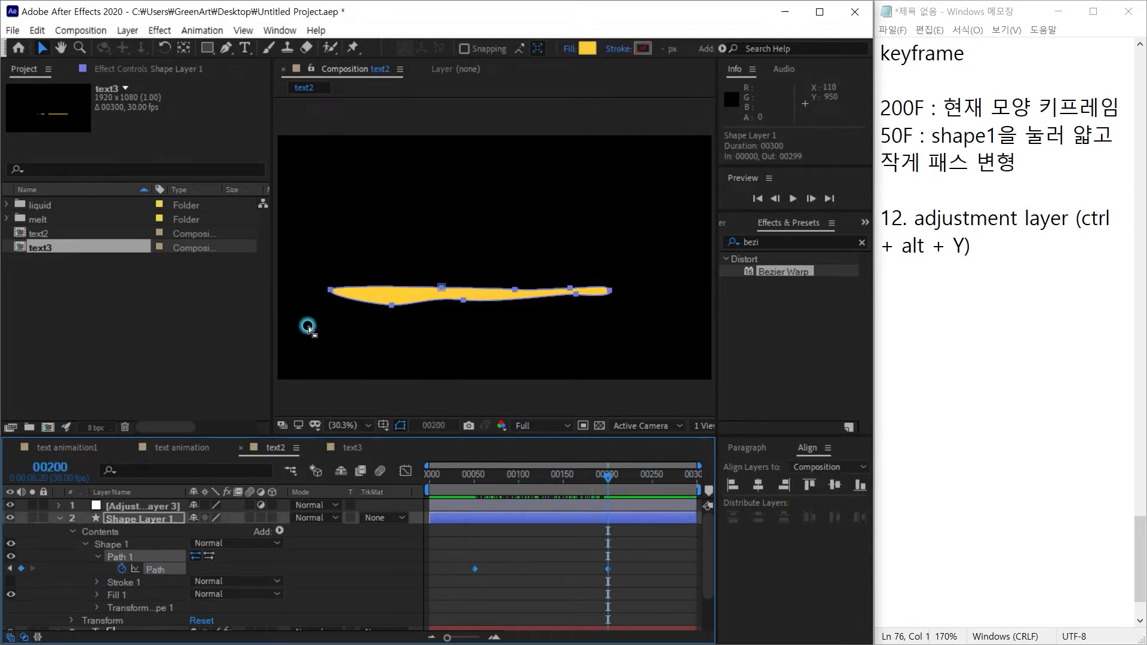
{"action": "left_click", "coordinate": [123, 546]}
{"action": "mouse_move", "coordinate": [576, 294]}
{"action": "left_mouse_down"}
{"action": "mouse_move", "coordinate": [630, 289]}
{"action": "mouse_move", "coordinate": [584, 306]}
{"action": "left_mouse_up"}
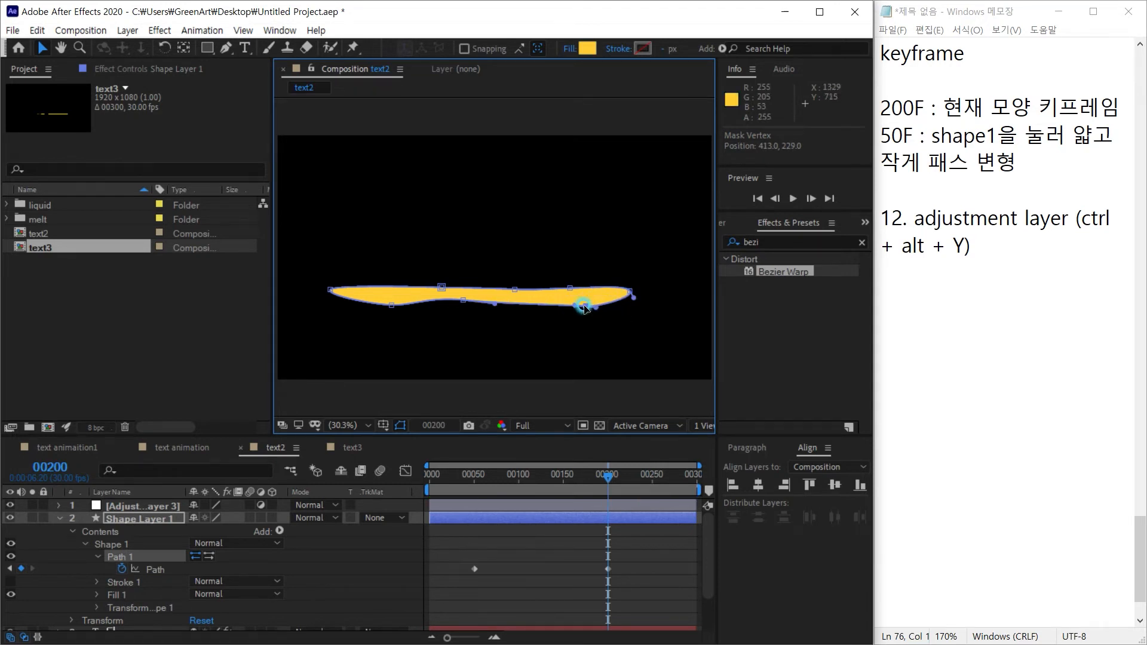
{"action": "left_click", "coordinate": [609, 583]}
{"action": "left_click", "coordinate": [528, 475]}
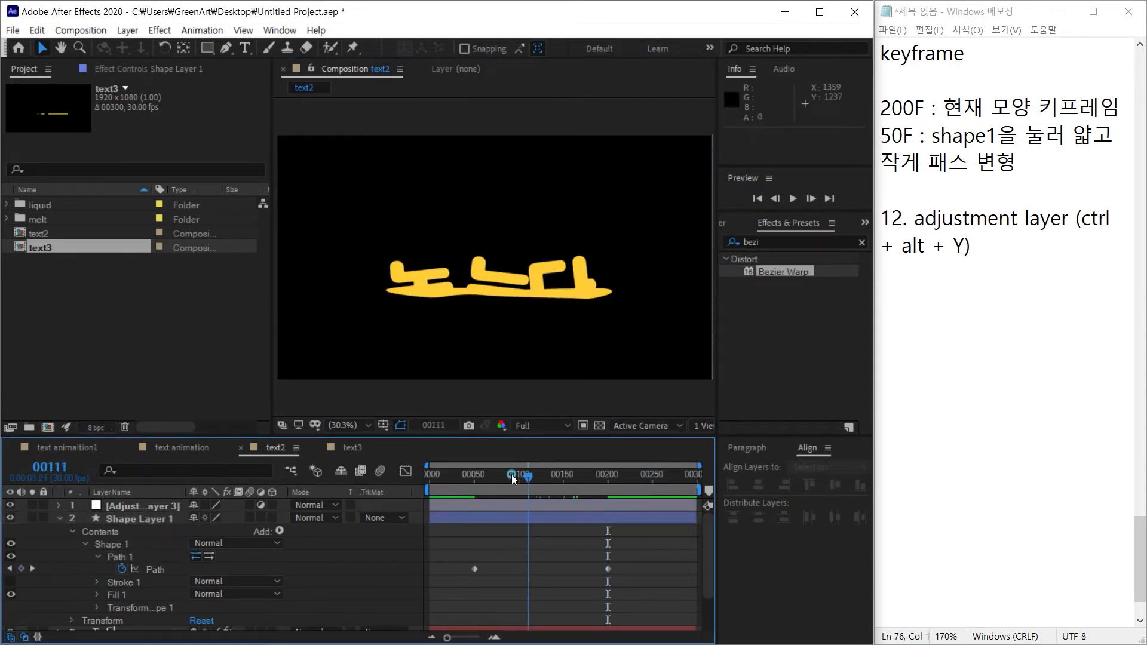
Step: Move to frame 50, select the adjustment layer, and start item 13 in the Notepad notes
{"action": "left_click_drag", "start_coordinate": [512, 474], "coordinate": [475, 496]}
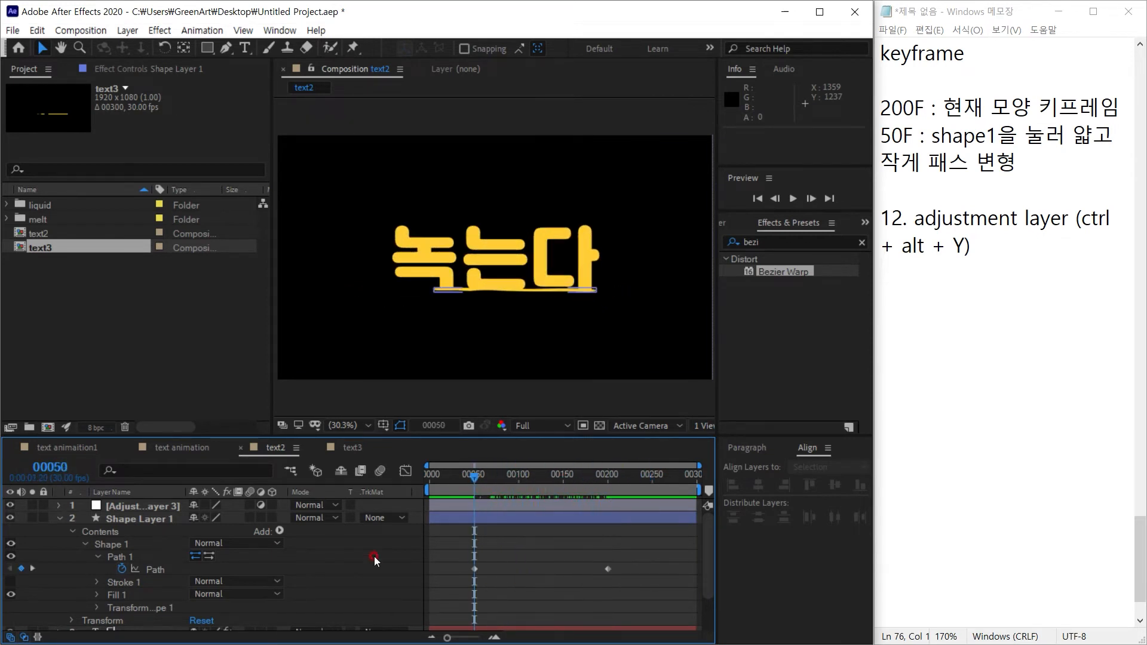
{"action": "left_click", "coordinate": [112, 505]}
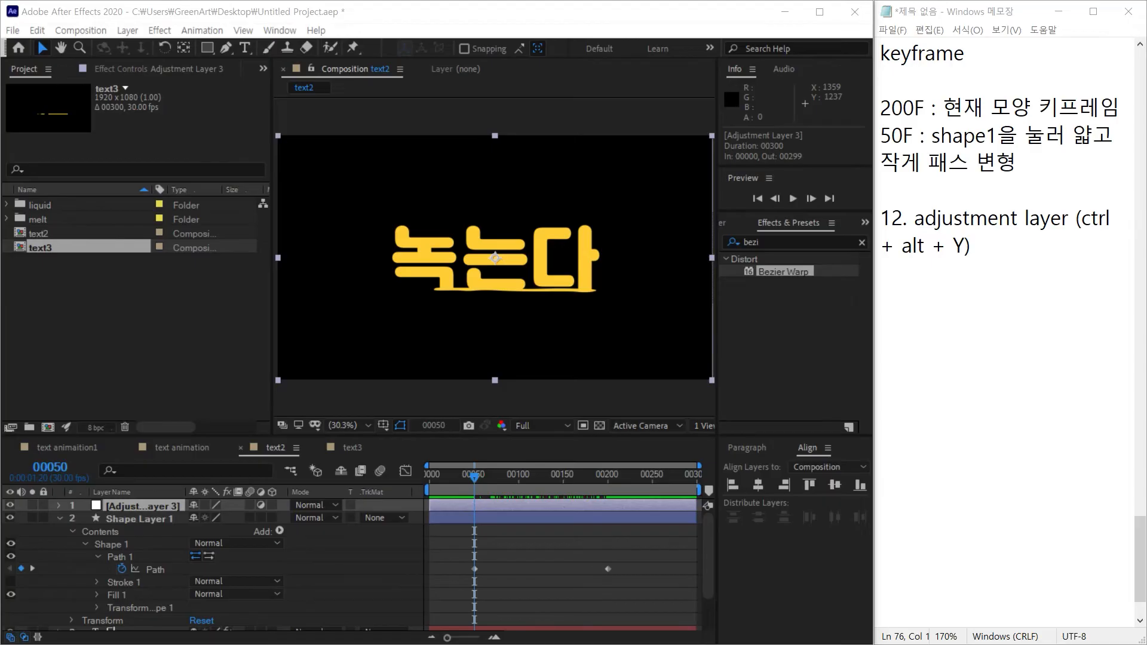
{"action": "left_click", "coordinate": [953, 297]}
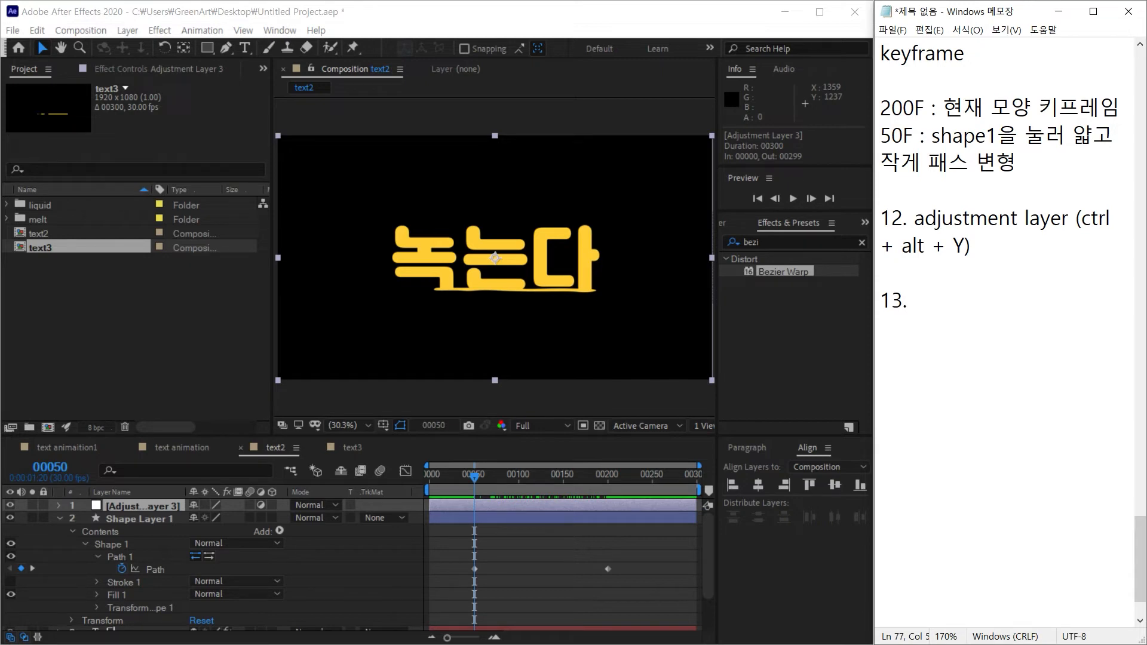
Step: Clear the old effects search and copy the "(effect&preset ctrl + 5)" remark from the earlier matte item in the notes
{"action": "scroll", "coordinate": [965, 312], "scroll_direction": "up", "scroll_amount": 3}
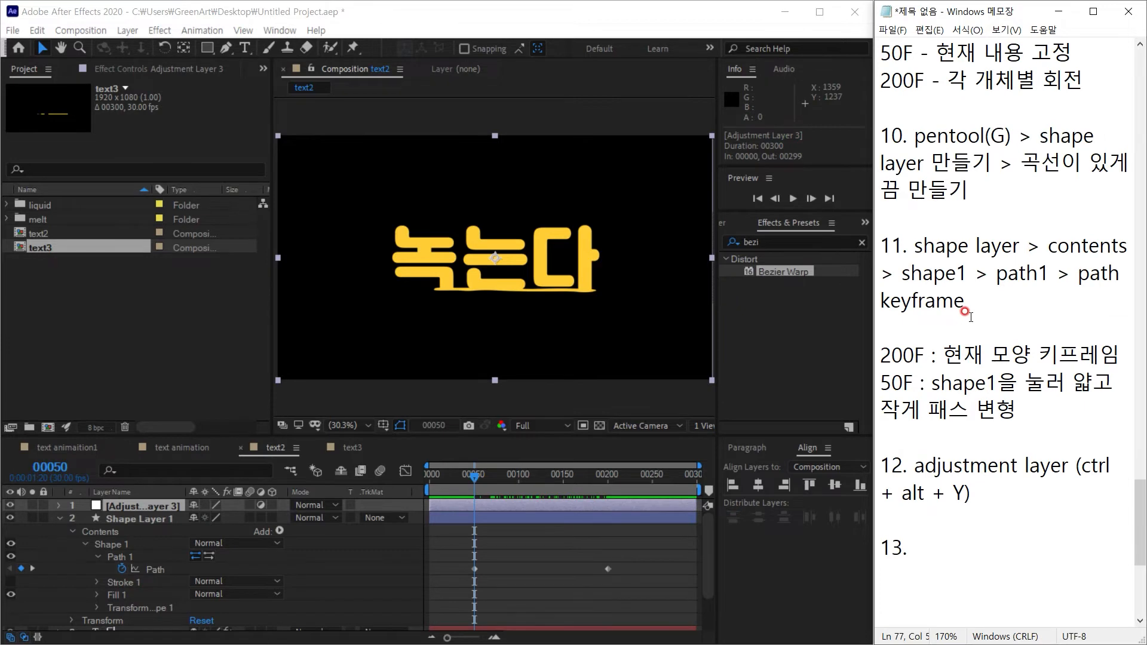
{"action": "scroll", "coordinate": [966, 313], "scroll_direction": "up", "scroll_amount": 2}
{"action": "left_click", "coordinate": [862, 242]}
{"action": "scroll", "coordinate": [1044, 275], "scroll_direction": "up", "scroll_amount": 4}
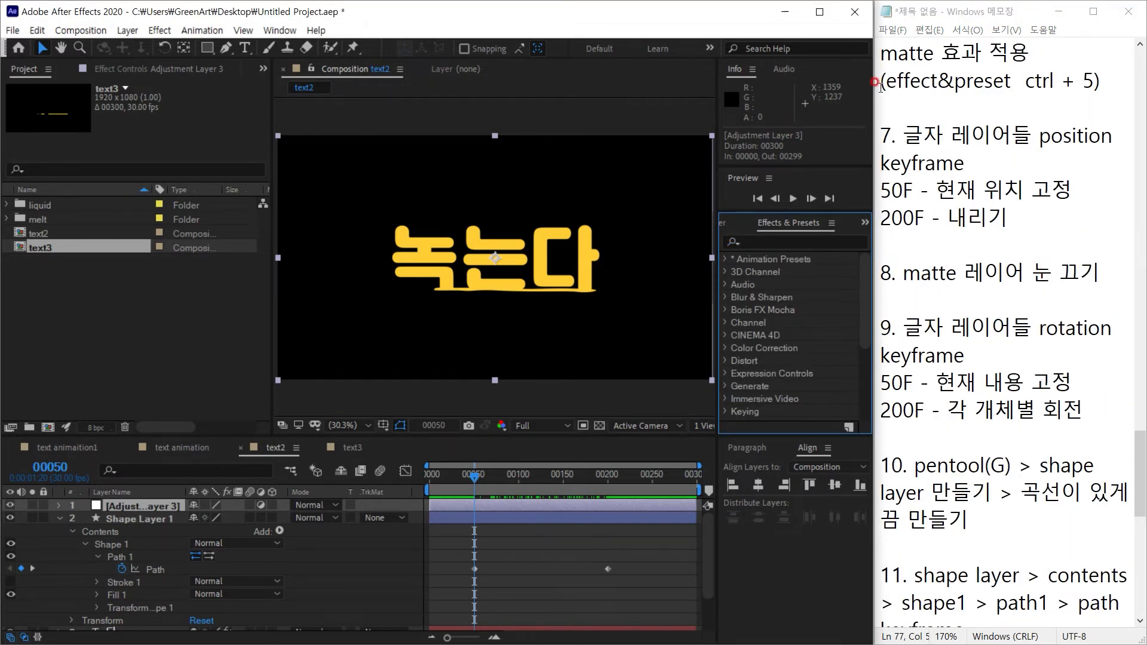
{"action": "left_click_drag", "start_coordinate": [880, 88], "coordinate": [1111, 84]}
{"action": "scroll", "coordinate": [1011, 299], "scroll_direction": "down", "scroll_amount": 7}
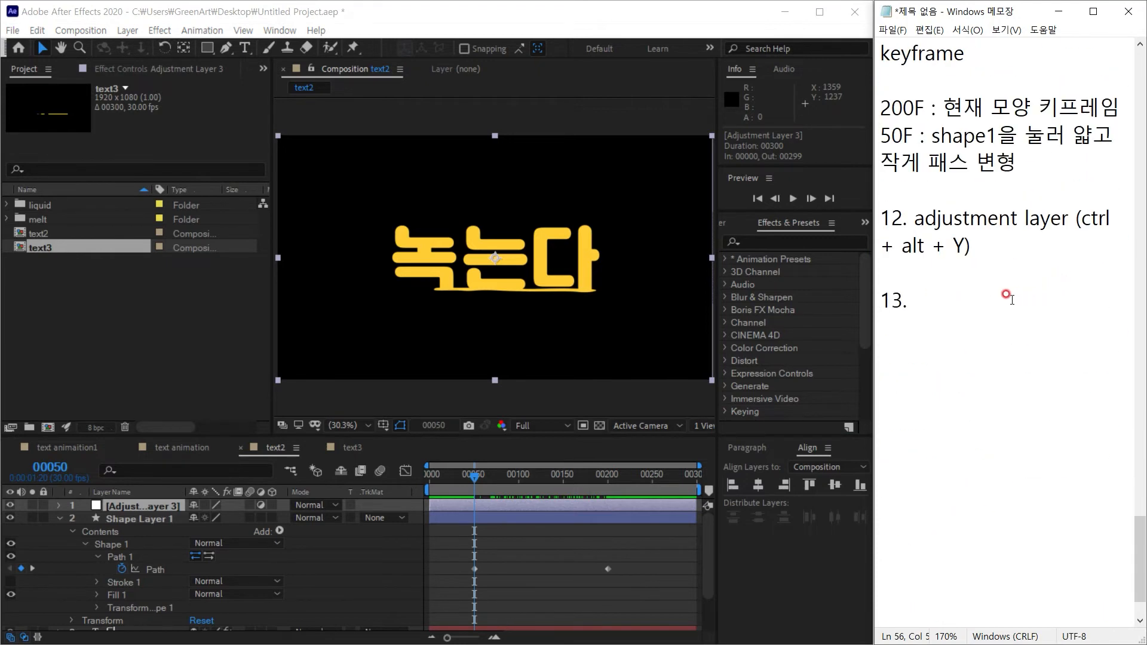
Step: Write "조정레이어에" in item 13 and place "(effect&preset ctrl + 5)" after it
{"action": "left_click", "coordinate": [986, 299]}
{"action": "type", "text": "wh"}
{"action": "key", "text": "BackSpace"}
{"action": "key", "text": "BackSpace"}
{"action": "key", "text": "Hangul"}
{"action": "type", "text": "조저ㅇ레이어에"}
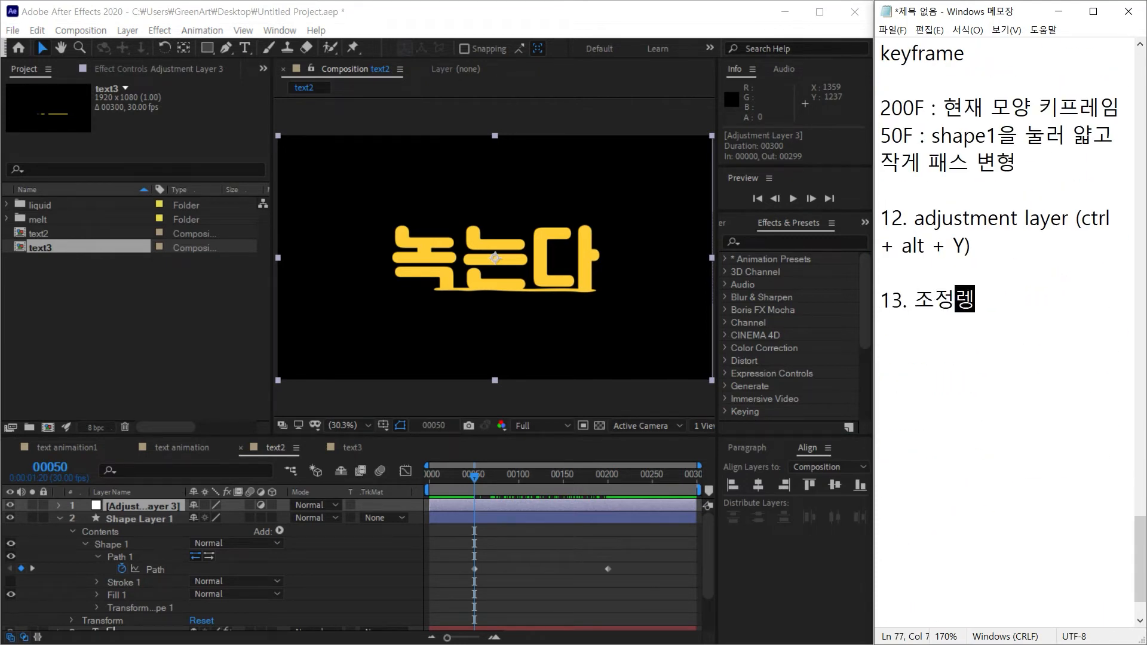
{"action": "key", "text": "Hangul"}
{"action": "type", "text": "(effect&preset  ctrl + 5)"}
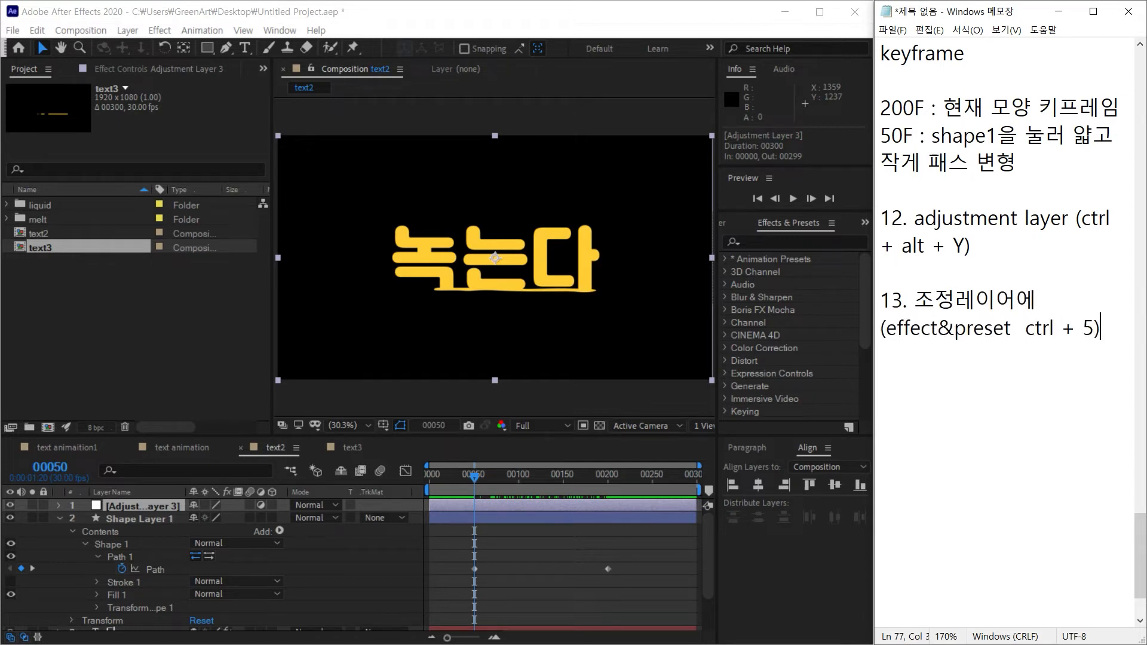
{"action": "left_click", "coordinate": [889, 328]}
{"action": "key", "text": "BackSpace"}
{"action": "left_click_drag", "start_coordinate": [1118, 328], "coordinate": [1091, 327]}
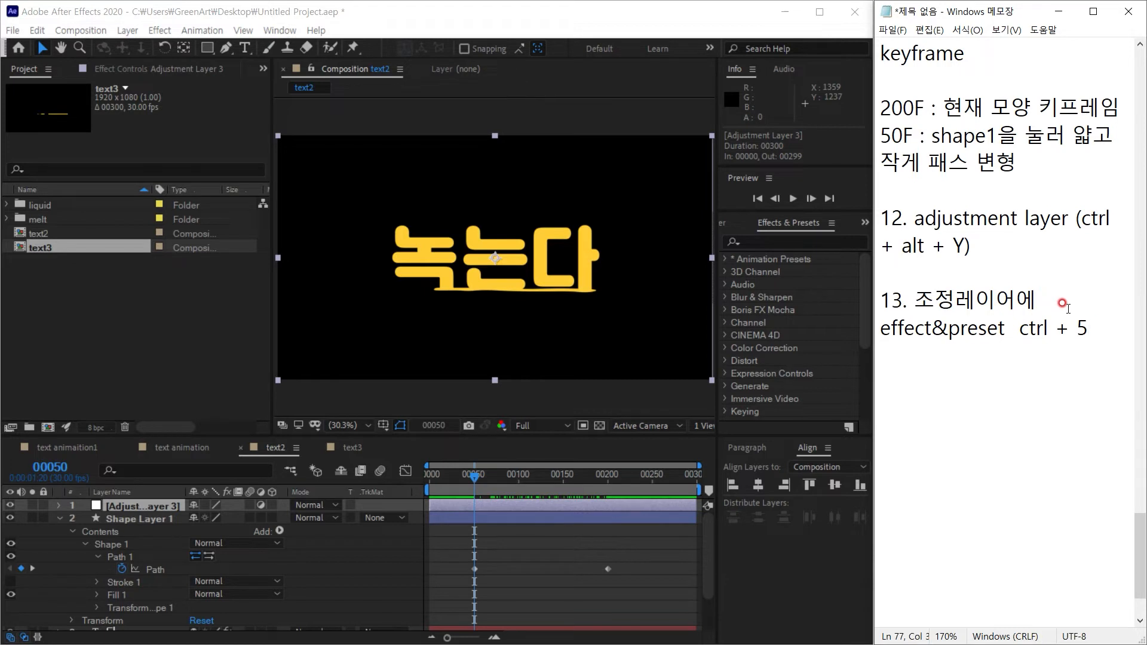
{"action": "key", "text": "BackSpace"}
{"action": "type", "text": ")"}
{"action": "left_click", "coordinate": [880, 327]}
{"action": "type", "text": "("}
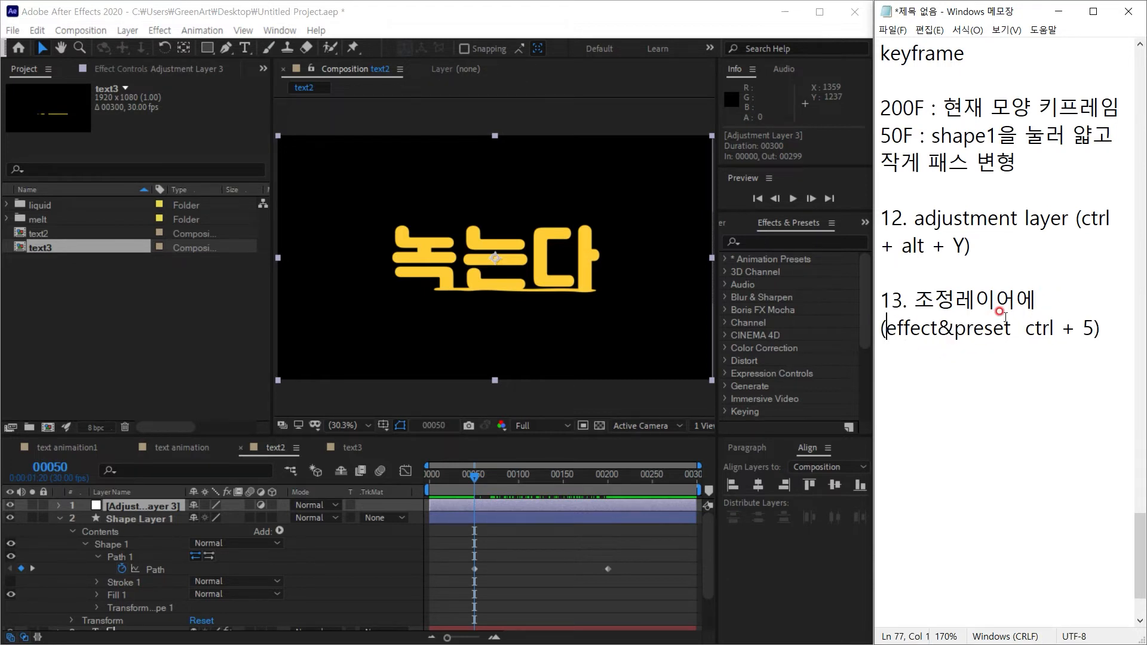
Step: Insert "gaussian blur" after "조정레이어에" in item 13, with a space before the parenthesis
{"action": "left_click", "coordinate": [1063, 298]}
{"action": "type", "text": "gaussi"}
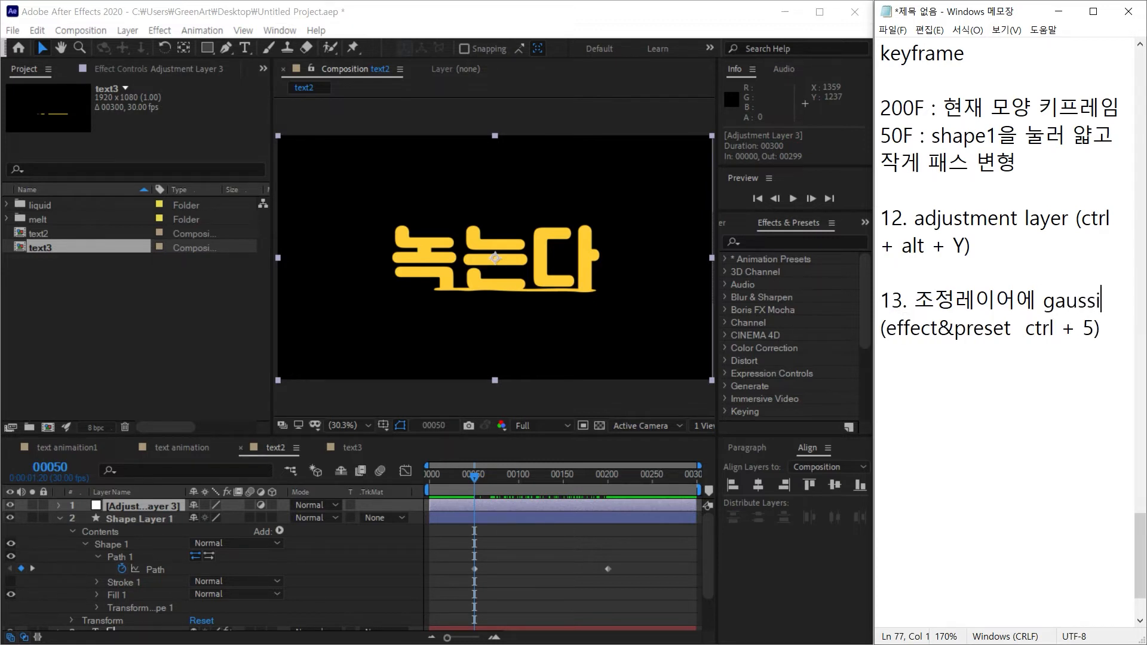
{"action": "type", "text": "an blur"}
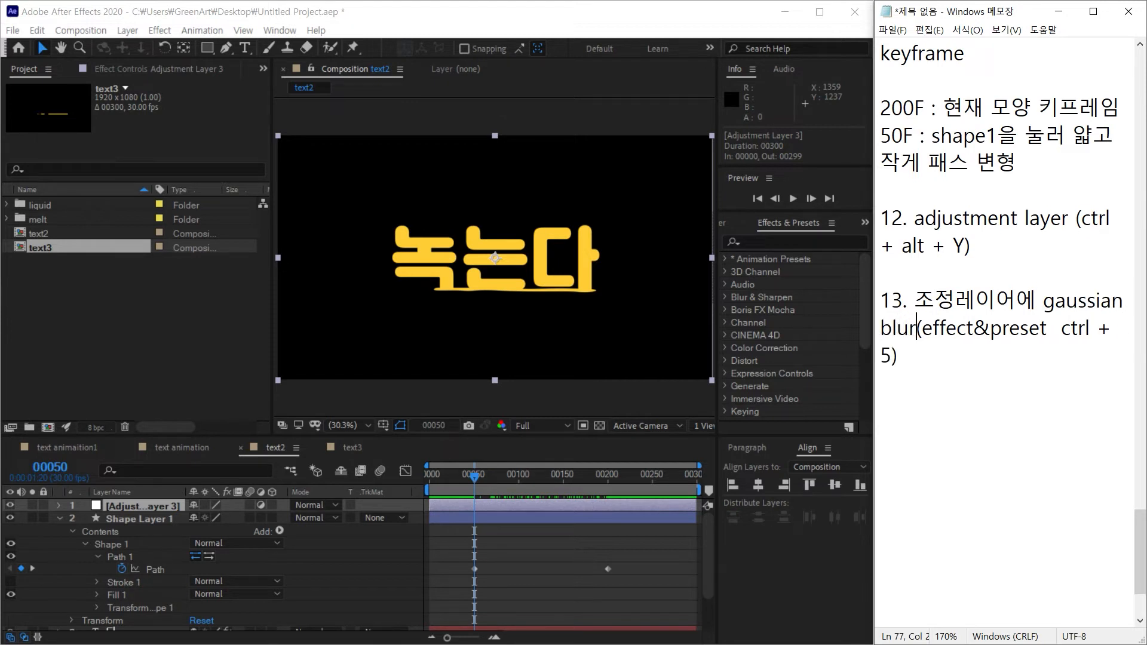
{"action": "left_click", "coordinate": [935, 341]}
Step: End item 13 of the notes with "효과 적용"
{"action": "left_click", "coordinate": [957, 352]}
{"action": "type", "text": "wjrdy"}
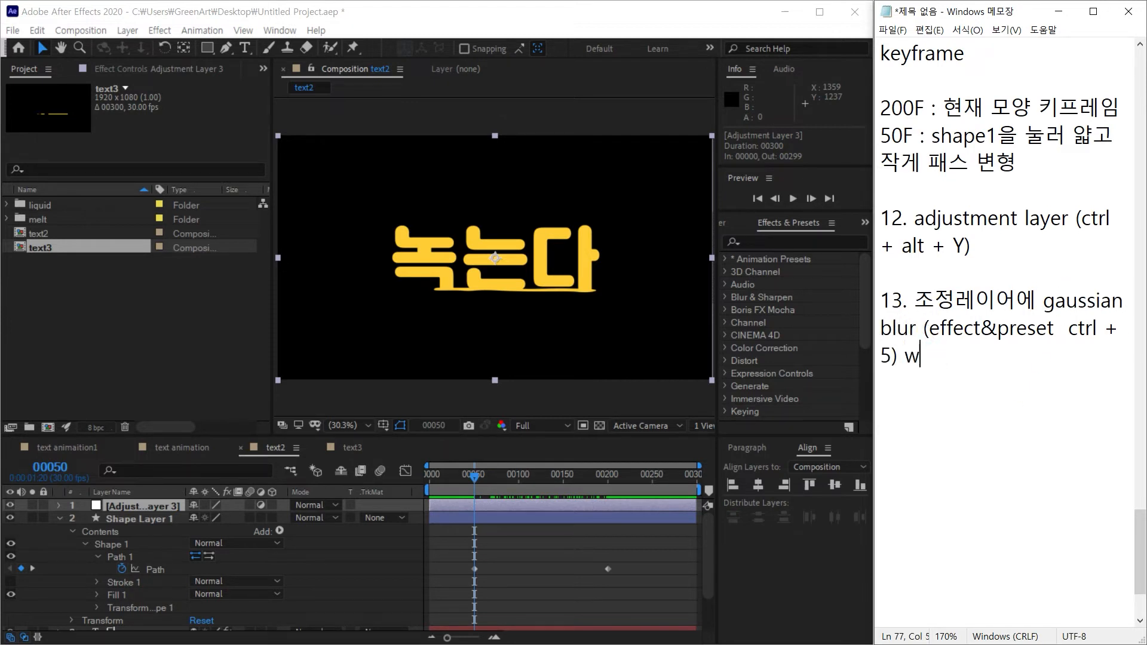
{"action": "key", "text": "BackSpace"}
{"action": "key", "text": "BackSpace"}
{"action": "key", "text": "BackSpace"}
{"action": "key", "text": "BackSpace"}
{"action": "key", "text": "BackSpace"}
{"action": "key", "text": "Hangul"}
{"action": "type", "text": "효과 적용"}
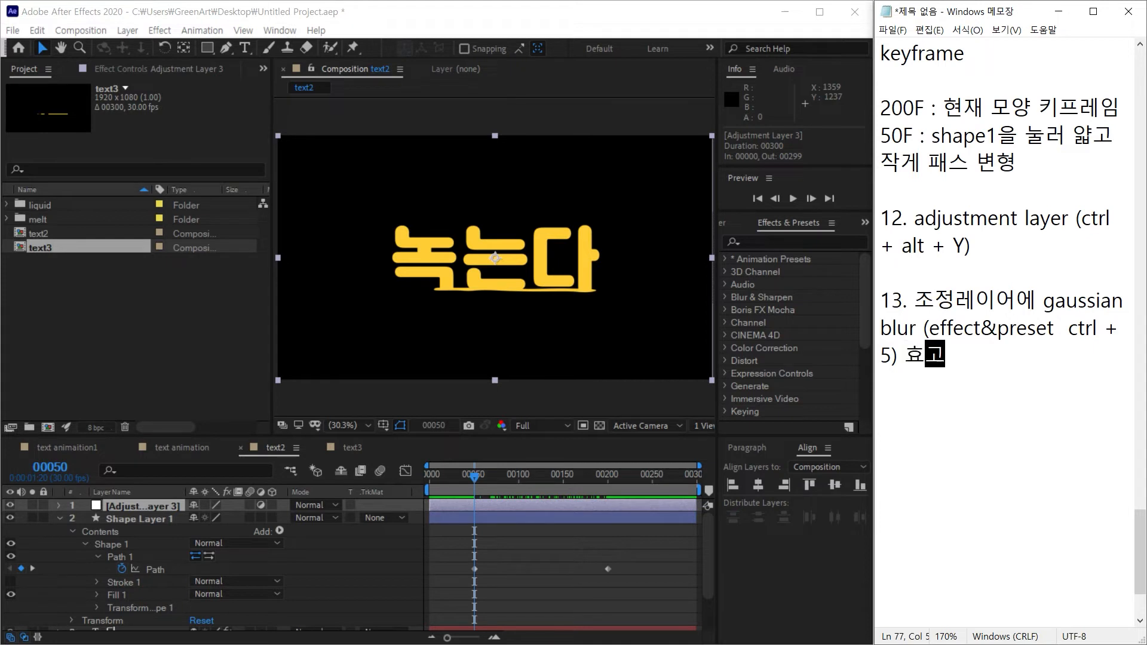
Step: In After Effects, search the effects for "gau" and apply Gaussian Blur to the adjustment layer
{"action": "left_click", "coordinate": [839, 290]}
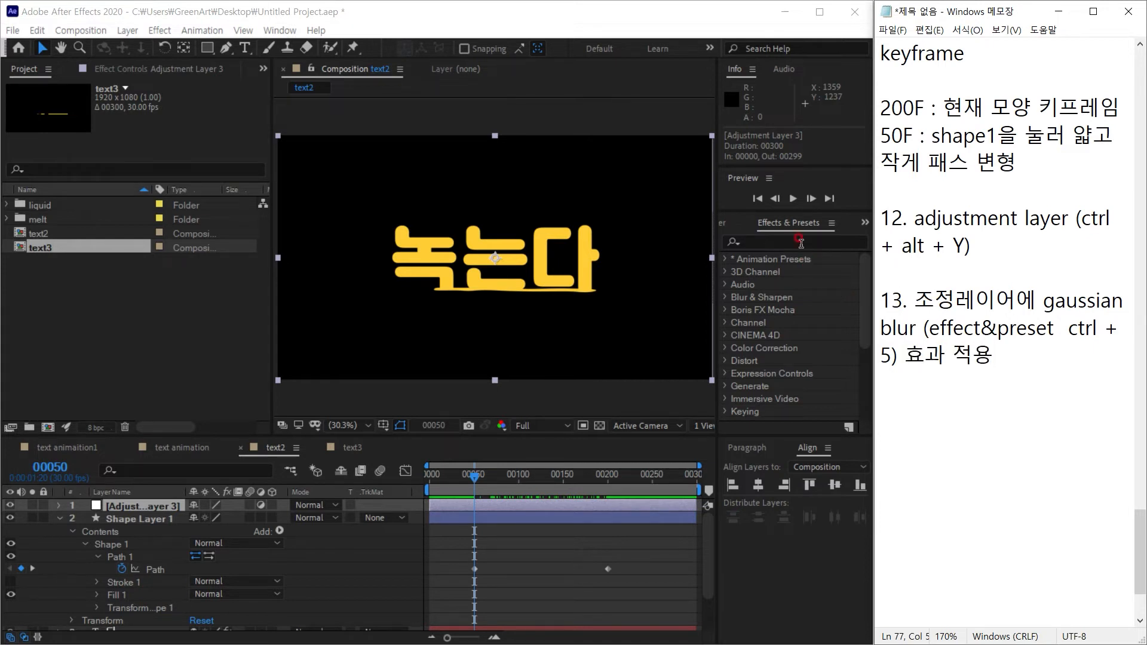
{"action": "type", "text": "gau"}
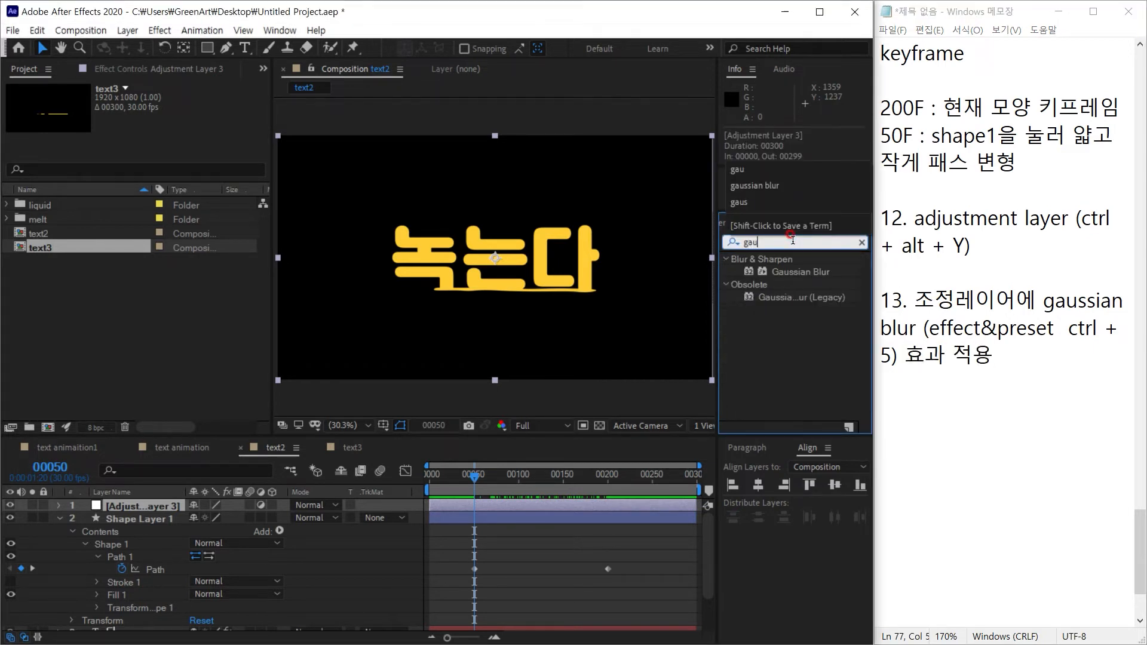
{"action": "left_click_drag", "start_coordinate": [794, 282], "coordinate": [154, 507]}
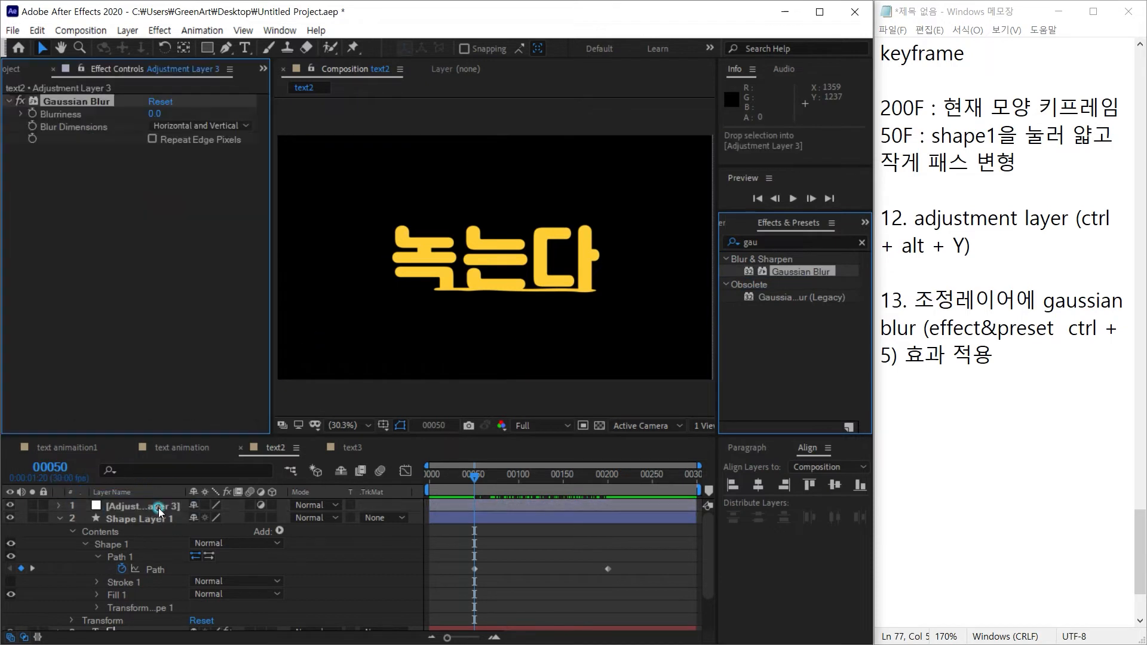
Step: Add item 14 to the Notepad notes, reading "gaussian blur"
{"action": "left_click", "coordinate": [924, 398]}
{"action": "scroll", "coordinate": [923, 398], "scroll_direction": "down", "scroll_amount": 2}
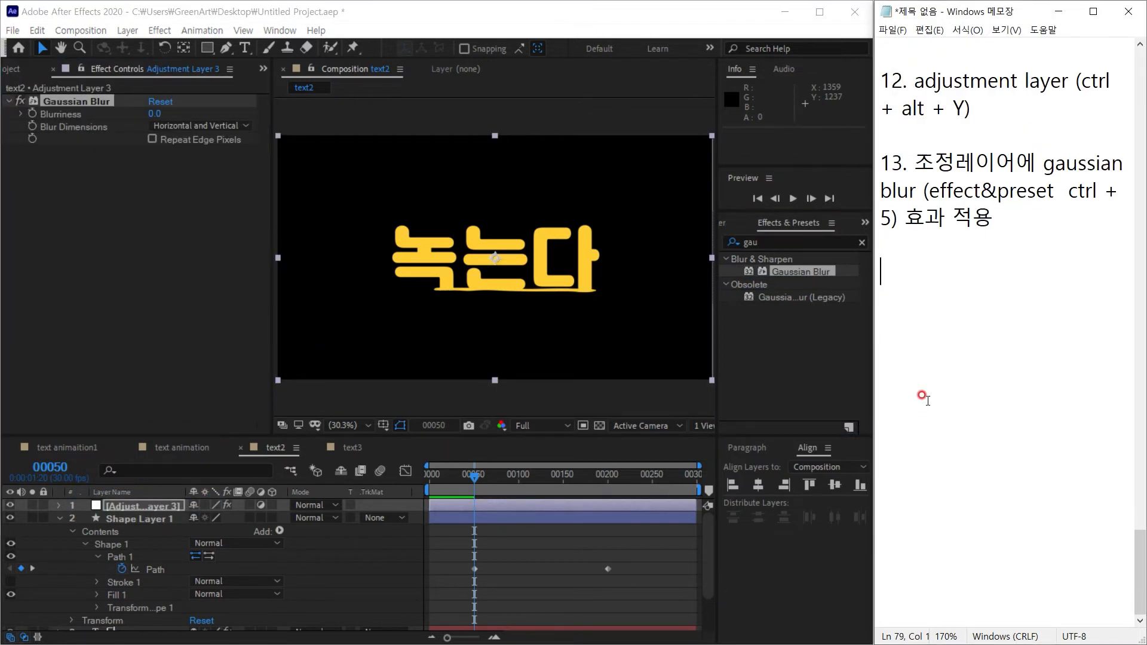
{"action": "type", "text": "14."}
{"action": "left_click", "coordinate": [522, 536]}
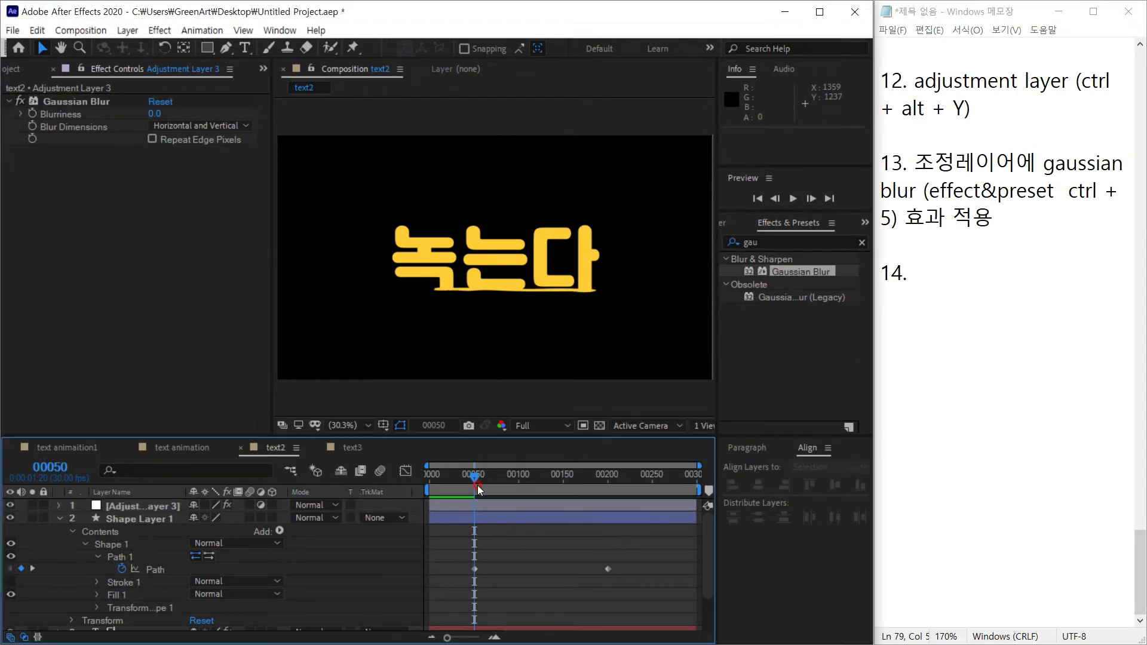
{"action": "mouse_move", "coordinate": [476, 481]}
{"action": "left_mouse_down"}
{"action": "mouse_move", "coordinate": [447, 482]}
{"action": "mouse_move", "coordinate": [472, 485]}
{"action": "left_mouse_up"}
{"action": "left_click", "coordinate": [973, 273]}
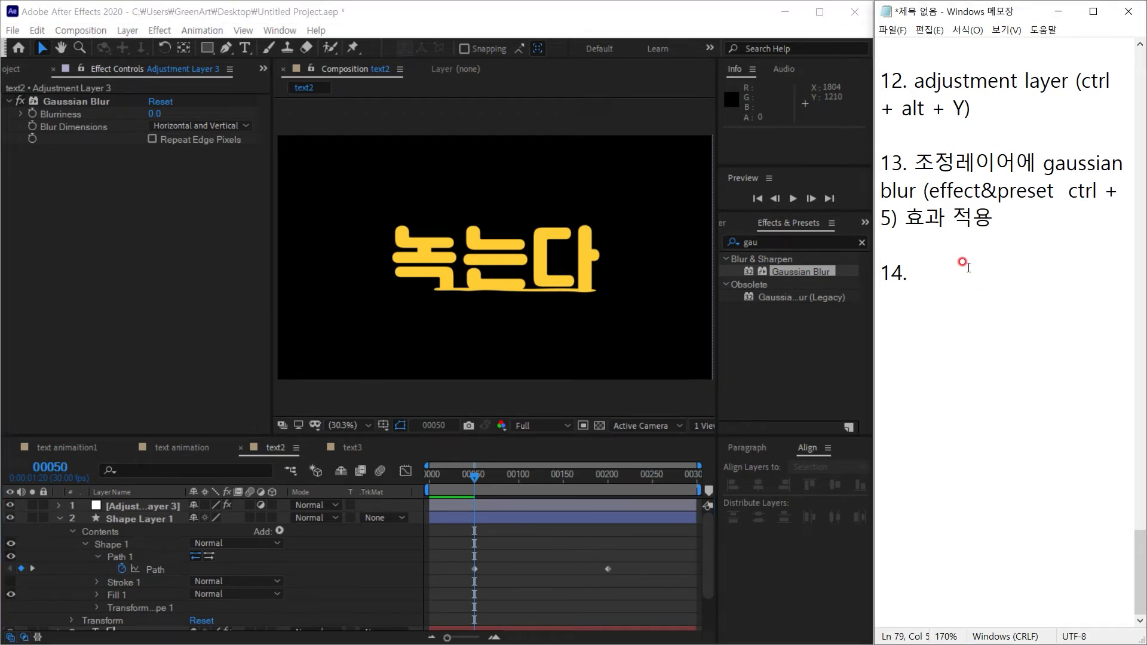
{"action": "type", "text": "면"}
{"action": "key", "text": "BackSpace"}
{"action": "key", "text": "Hangul"}
{"action": "type", "text": "a"}
{"action": "type", "text": "ussian blur"}
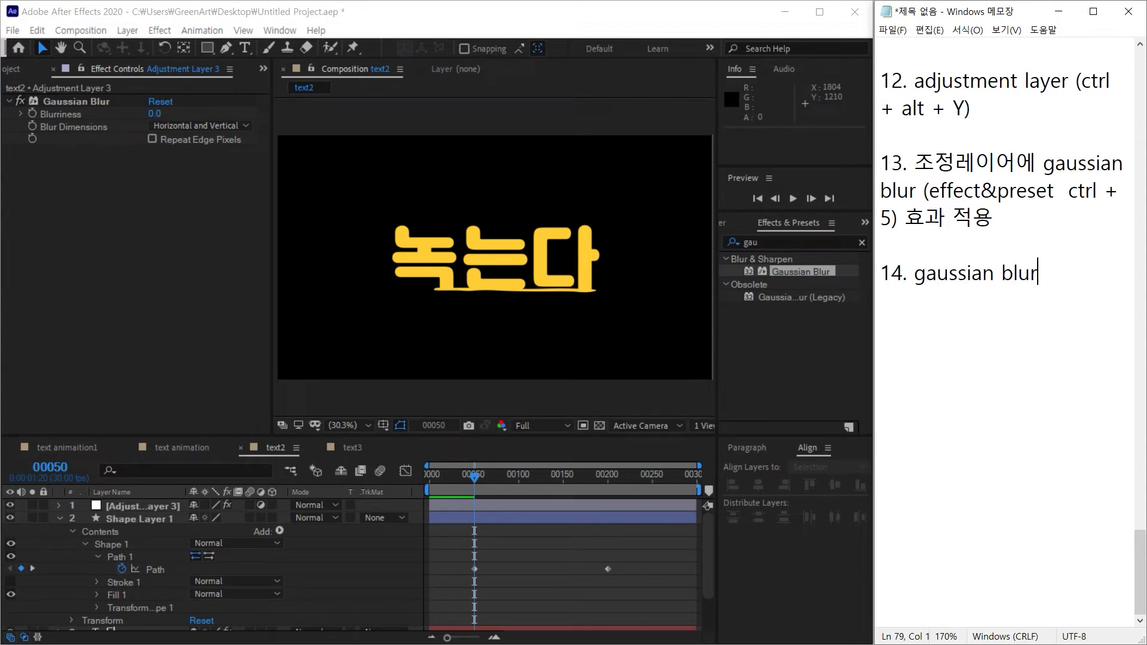
Step: Under item 14, add the keyframe lines "50F 0" and "200F 150"
{"action": "key", "text": "Return"}
{"action": "type", "text": "50F  0"}
{"action": "key", "text": "Return"}
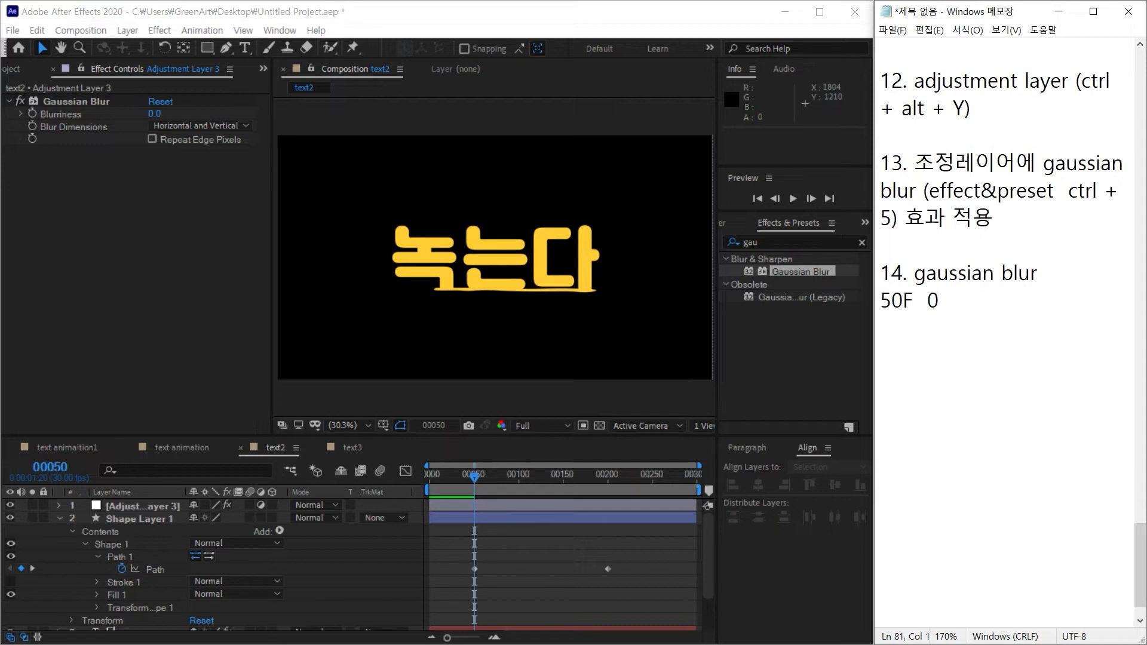
{"action": "type", "text": "200F  150"}
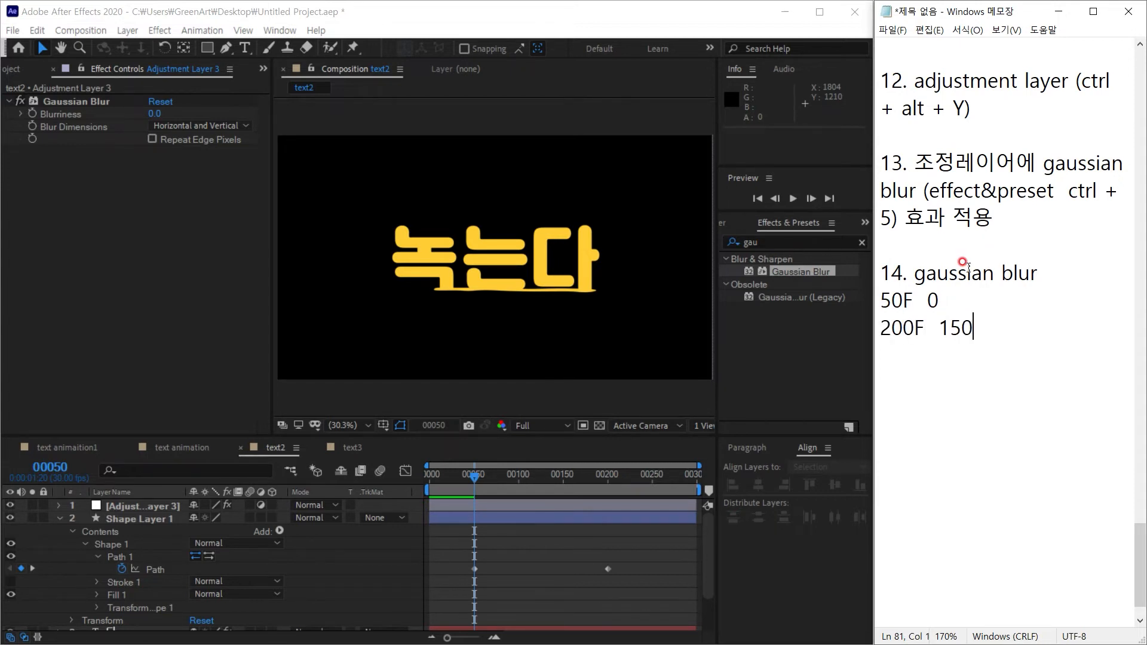
Step: In After Effects, keyframe the Gaussian Blur's Blurriness at 0 on frame 50 and 150 on frame 200, and scrub through the result
{"action": "left_click", "coordinate": [144, 244]}
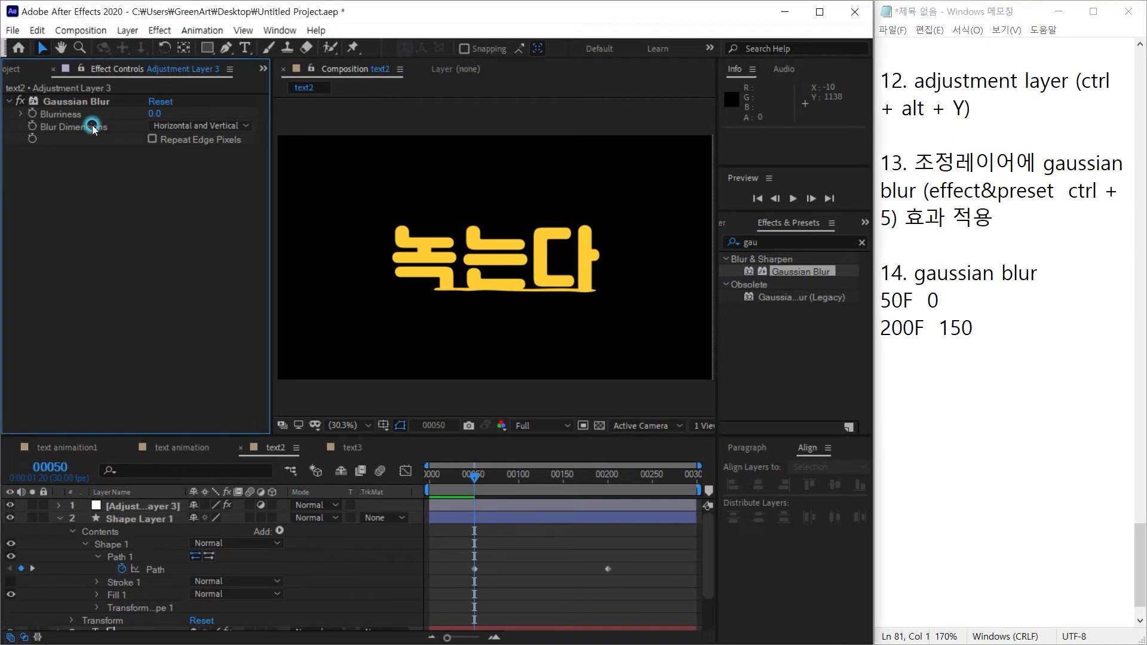
{"action": "left_click", "coordinate": [31, 114]}
{"action": "left_click_drag", "start_coordinate": [572, 478], "coordinate": [607, 478]}
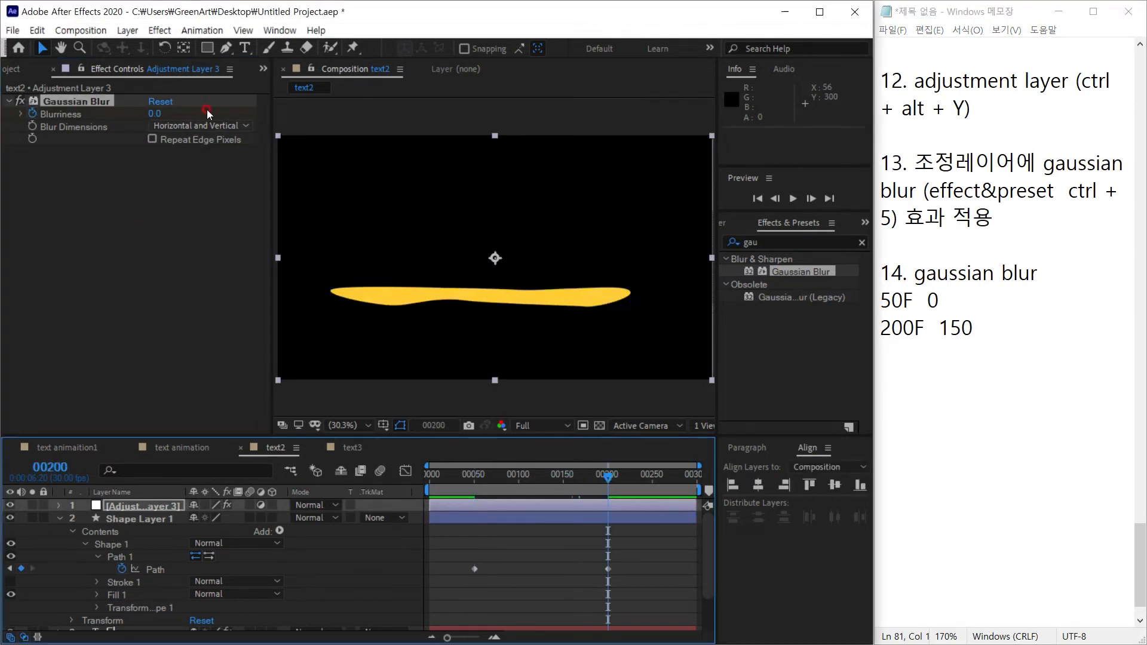
{"action": "left_click", "coordinate": [153, 112]}
{"action": "type", "text": "150"}
{"action": "key", "text": "Return"}
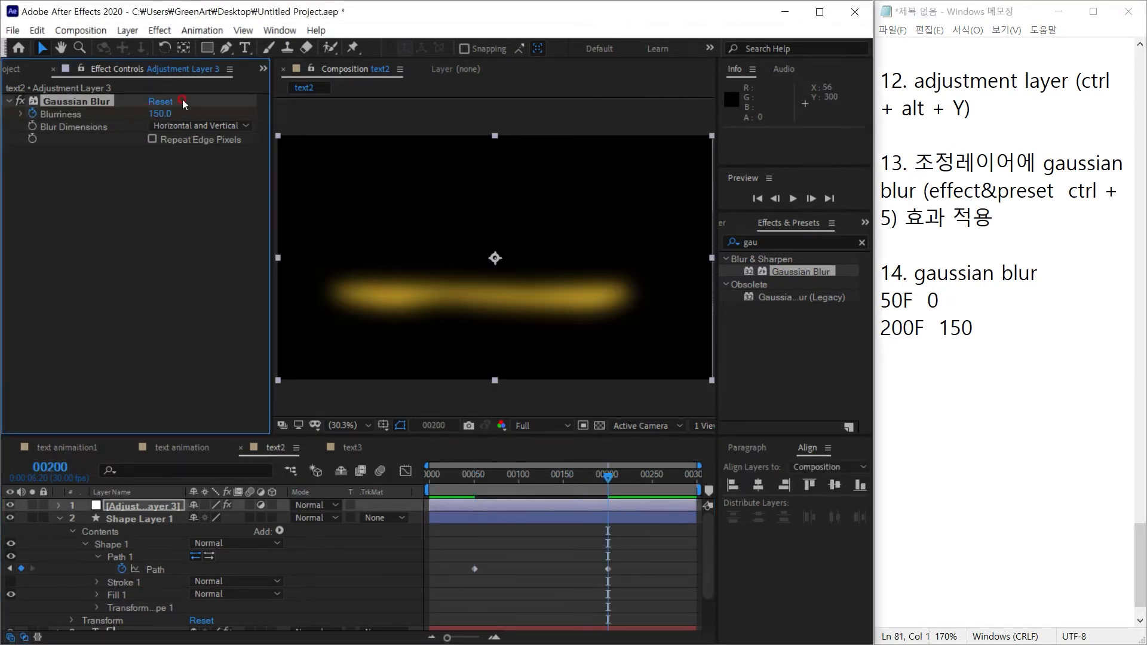
{"action": "left_click_drag", "start_coordinate": [563, 477], "coordinate": [599, 501]}
Step: Start item 15 in the Notepad notes and add several blank lines below it
{"action": "left_click", "coordinate": [916, 379]}
{"action": "type", "text": "15."}
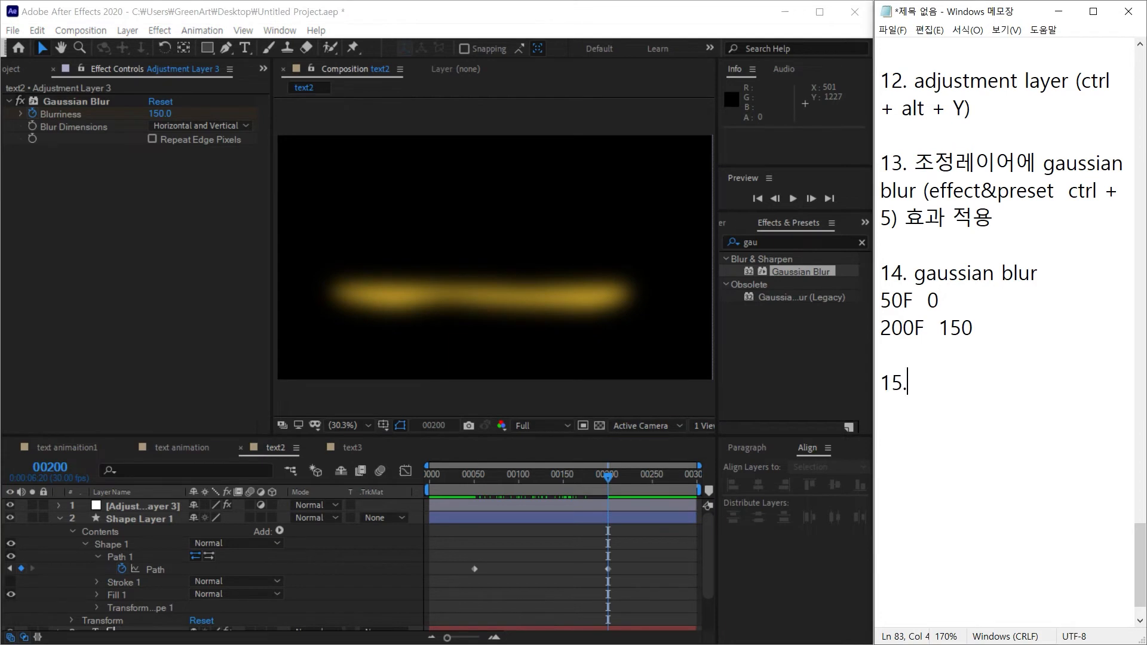
{"action": "scroll", "coordinate": [922, 379], "scroll_direction": "down", "scroll_amount": 1}
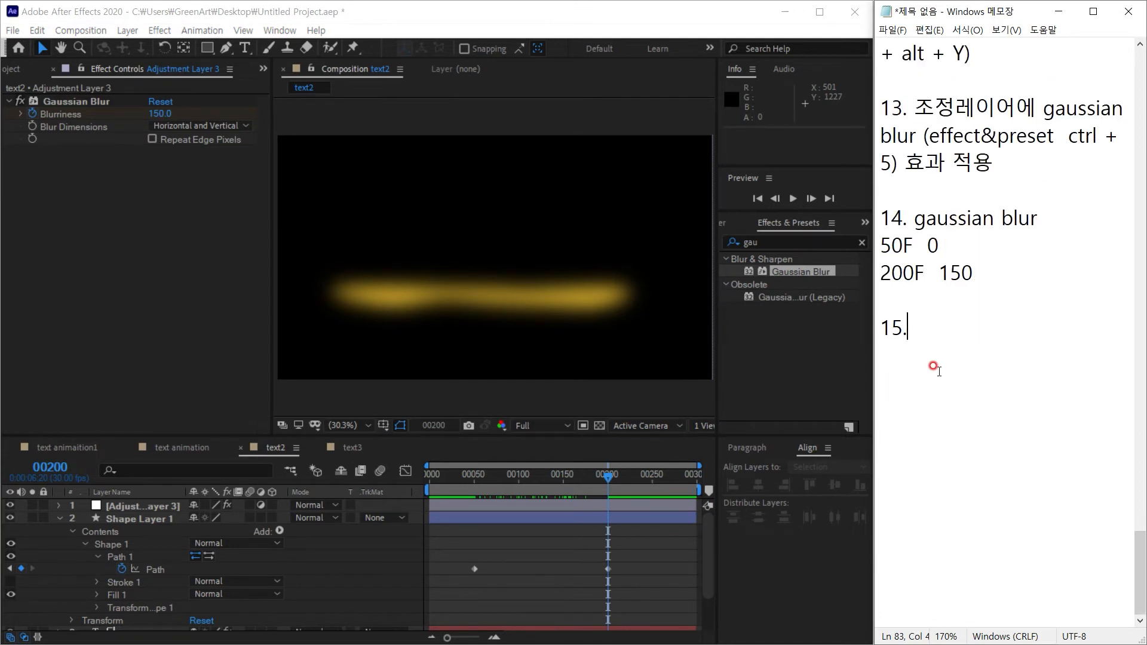
{"action": "key", "text": "Return"}
{"action": "key", "text": "BackSpace"}
{"action": "key", "text": "BackSpace"}
{"action": "key", "text": "Return"}
{"action": "key", "text": "Return"}
{"action": "key", "text": "Return"}
{"action": "scroll", "coordinate": [956, 381], "scroll_direction": "down", "scroll_amount": 1}
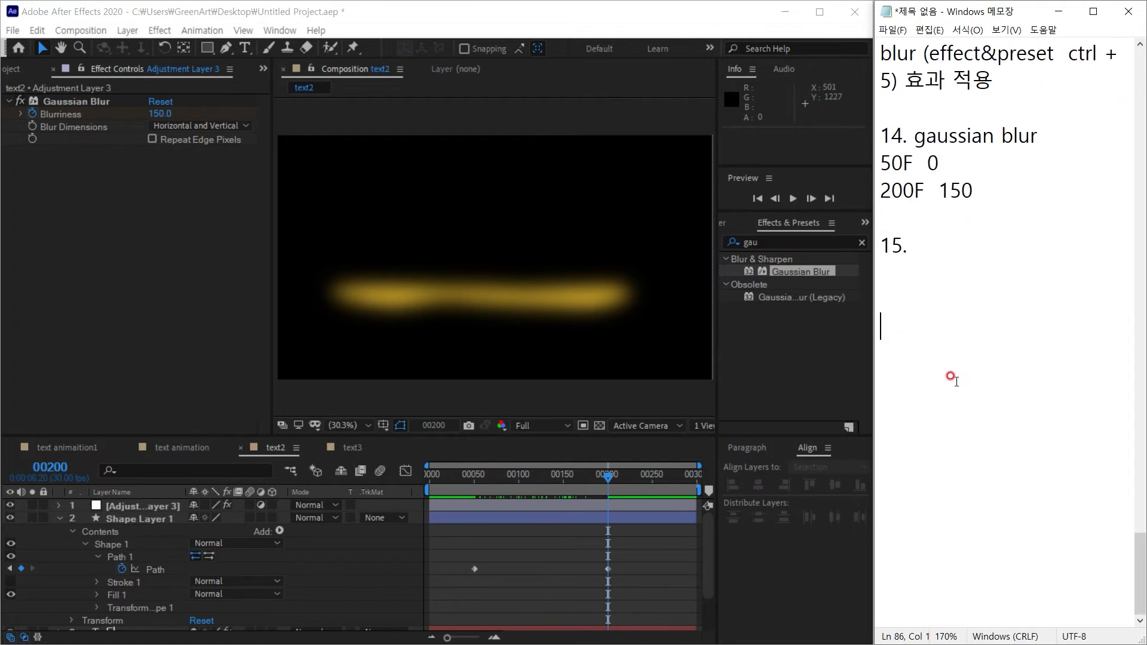
{"action": "key", "text": "Return"}
{"action": "key", "text": "Return"}
{"action": "key", "text": "Return"}
{"action": "key", "text": "Return"}
Step: In After Effects, hide the adjustment layer, view the melting letters at frame 119, and show the layer again to compare
{"action": "left_click", "coordinate": [10, 506]}
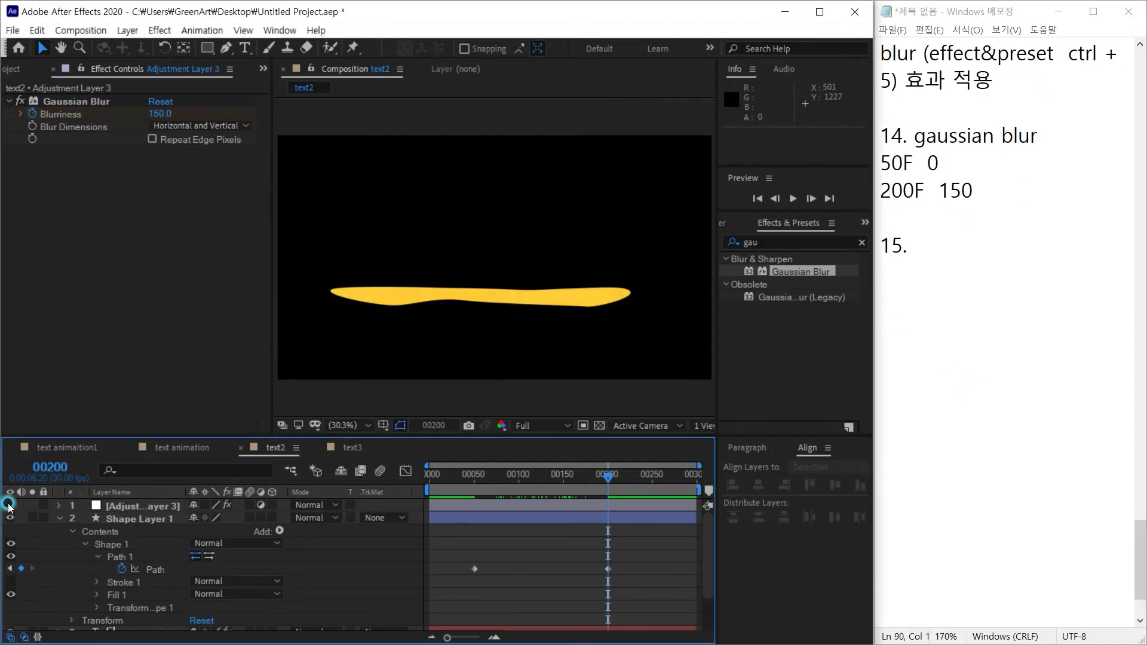
{"action": "left_click_drag", "start_coordinate": [577, 476], "coordinate": [536, 476]}
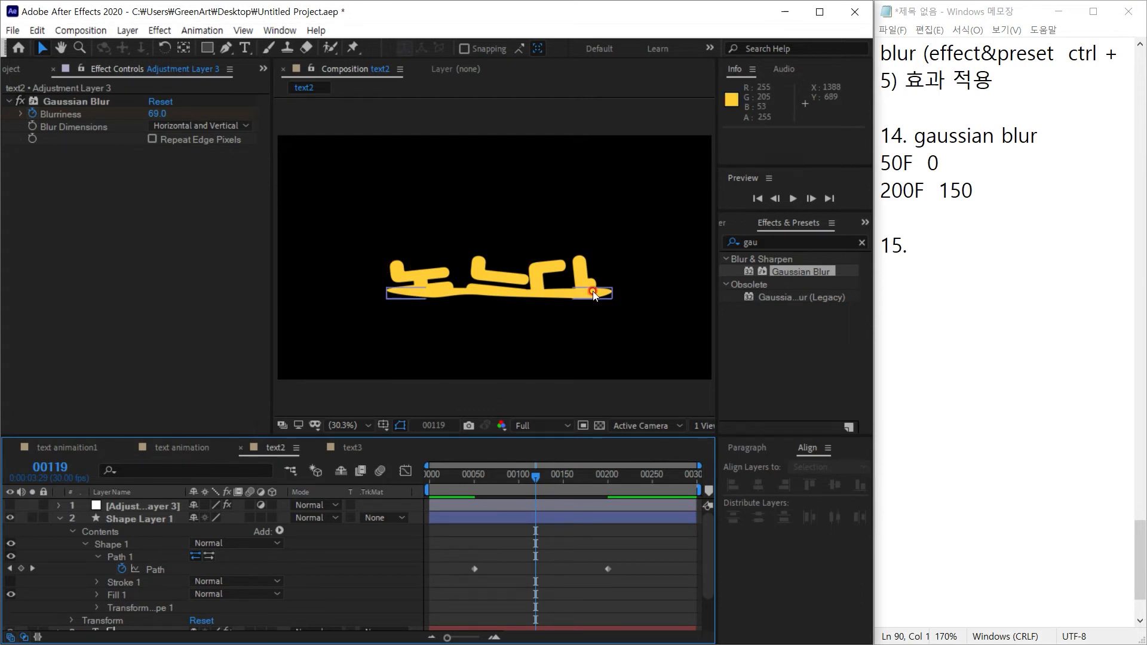
{"action": "left_click", "coordinate": [15, 508]}
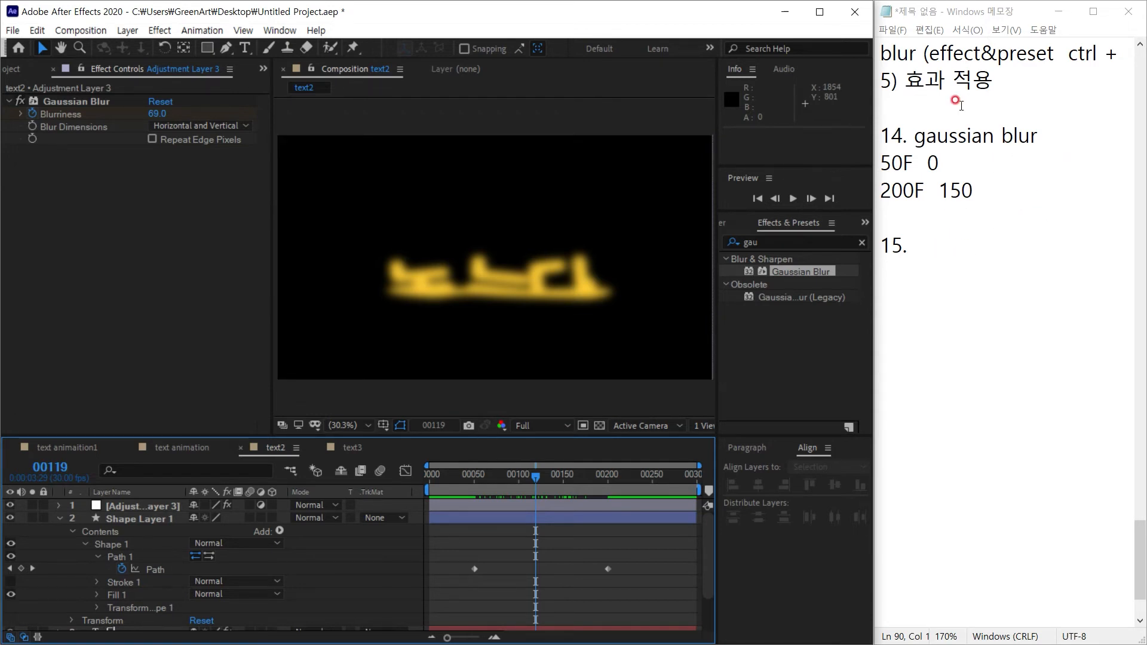
Step: In the Notepad notes, copy item 13's text to item 15 and replace "gaussian blur" with "levels"
{"action": "scroll", "coordinate": [929, 131], "scroll_direction": "up", "scroll_amount": 1}
{"action": "left_click_drag", "start_coordinate": [913, 107], "coordinate": [1010, 154]}
{"action": "key", "text": "ctrl+c"}
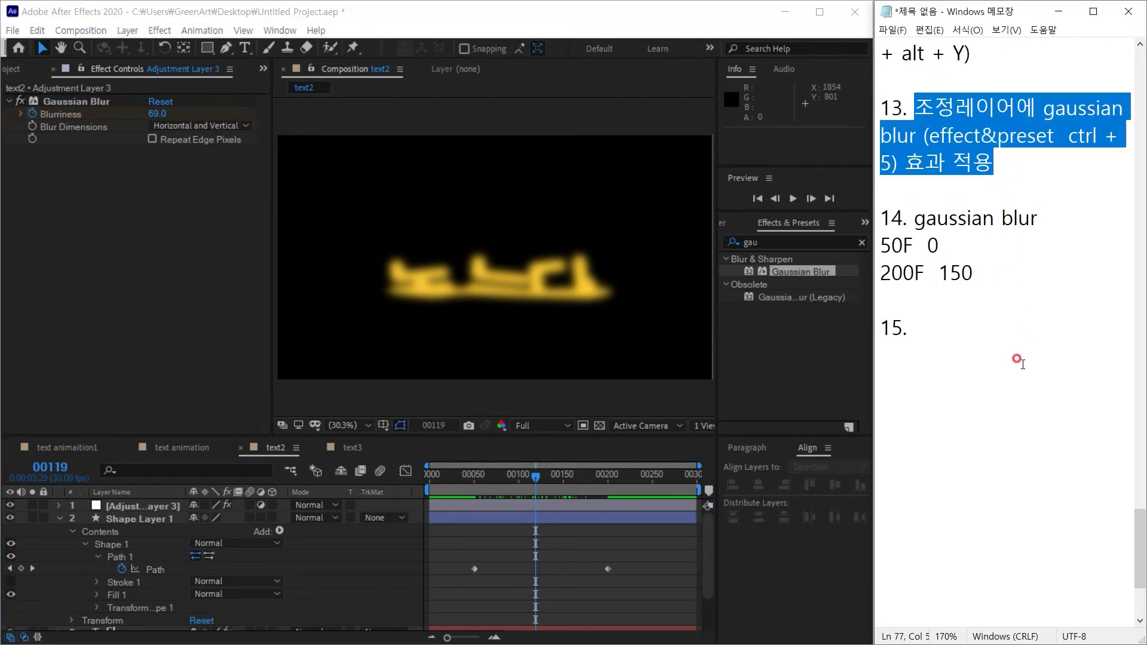
{"action": "left_click", "coordinate": [977, 317]}
{"action": "key", "text": "ctrl+v"}
{"action": "left_click_drag", "start_coordinate": [1044, 328], "coordinate": [915, 356]}
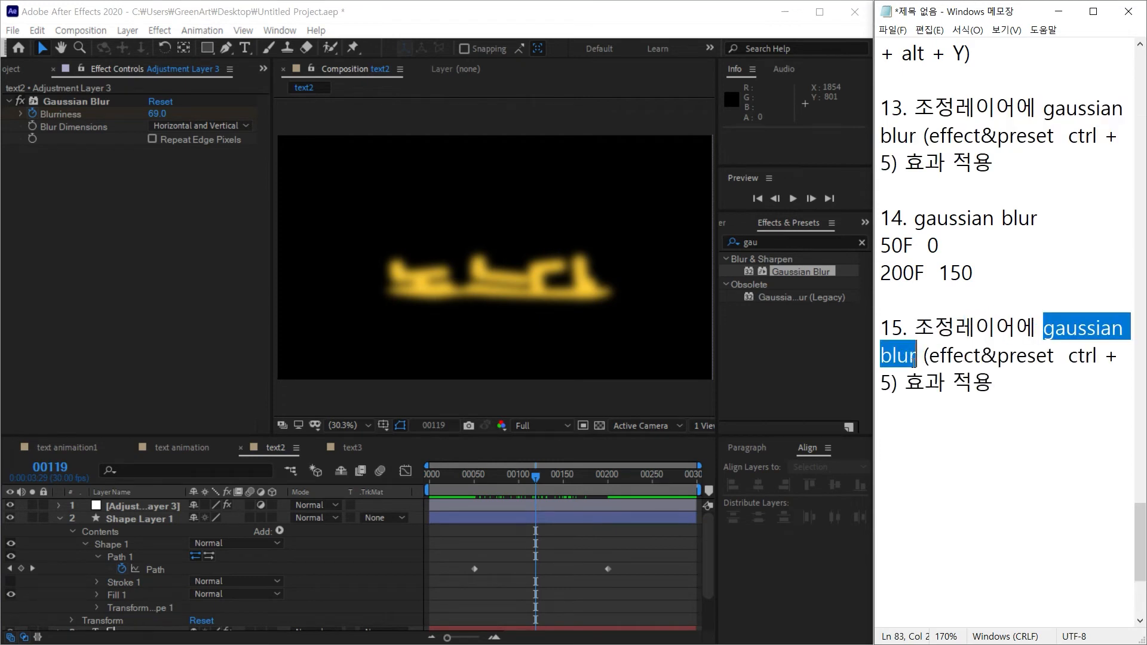
{"action": "key", "text": "BackSpace"}
{"action": "type", "text": "leve"}
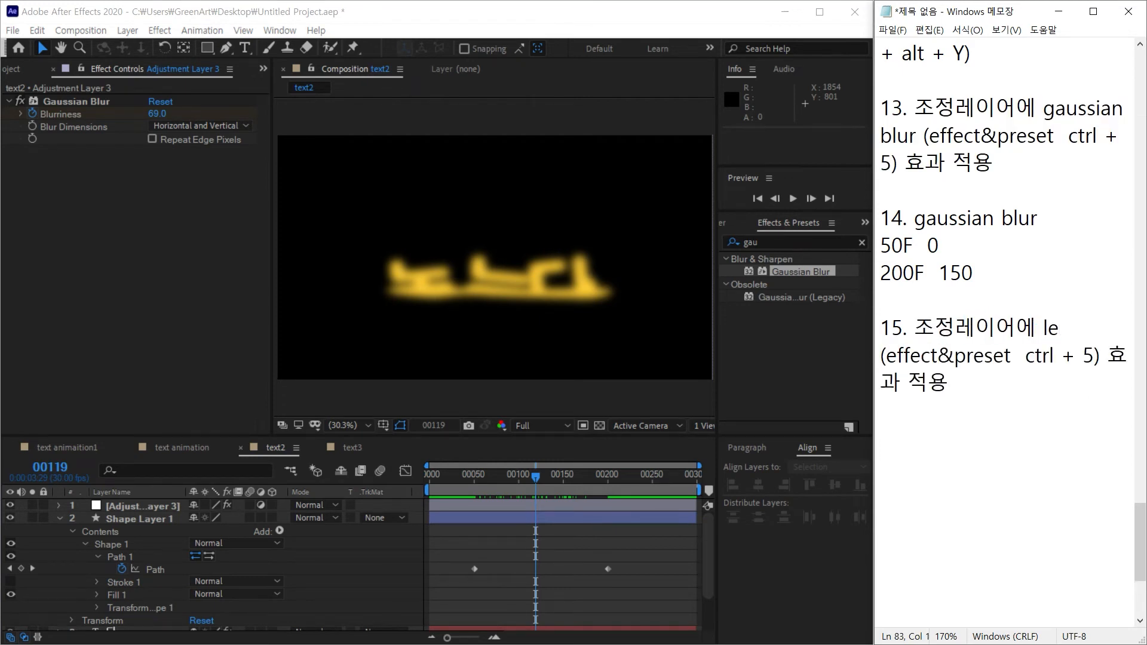
{"action": "type", "text": "ls"}
{"action": "scroll", "coordinate": [973, 311], "scroll_direction": "down", "scroll_amount": 1}
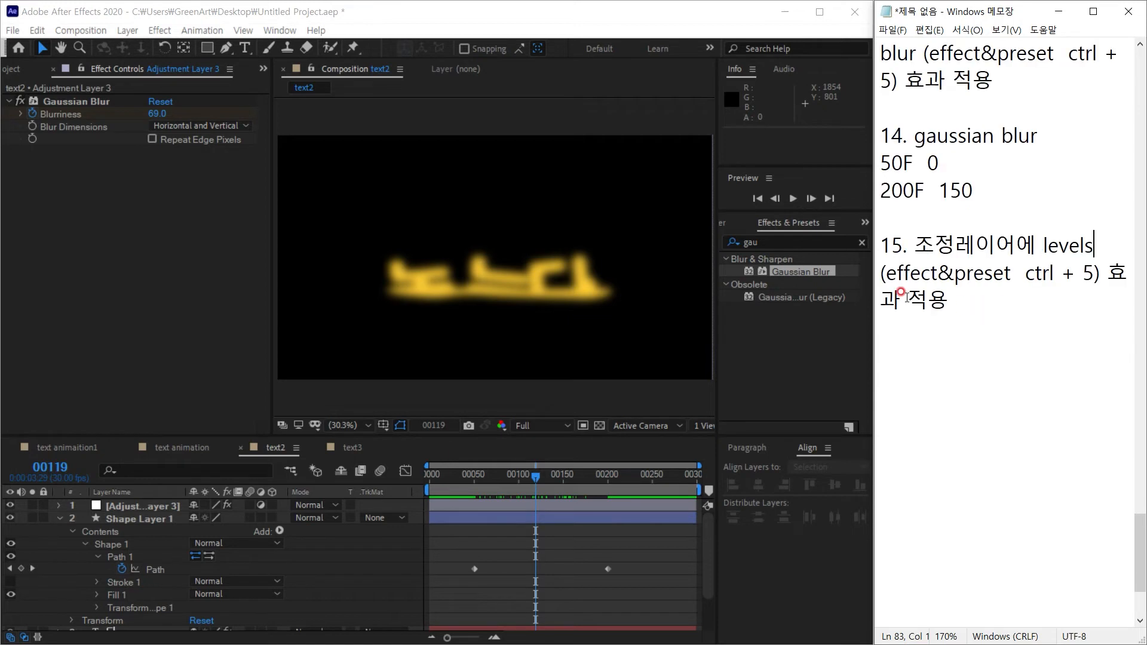
Step: In After Effects, search the effects for levels and apply the Levels effect to the adjustment layer
{"action": "left_click", "coordinate": [785, 242]}
{"action": "type", "text": "levels"}
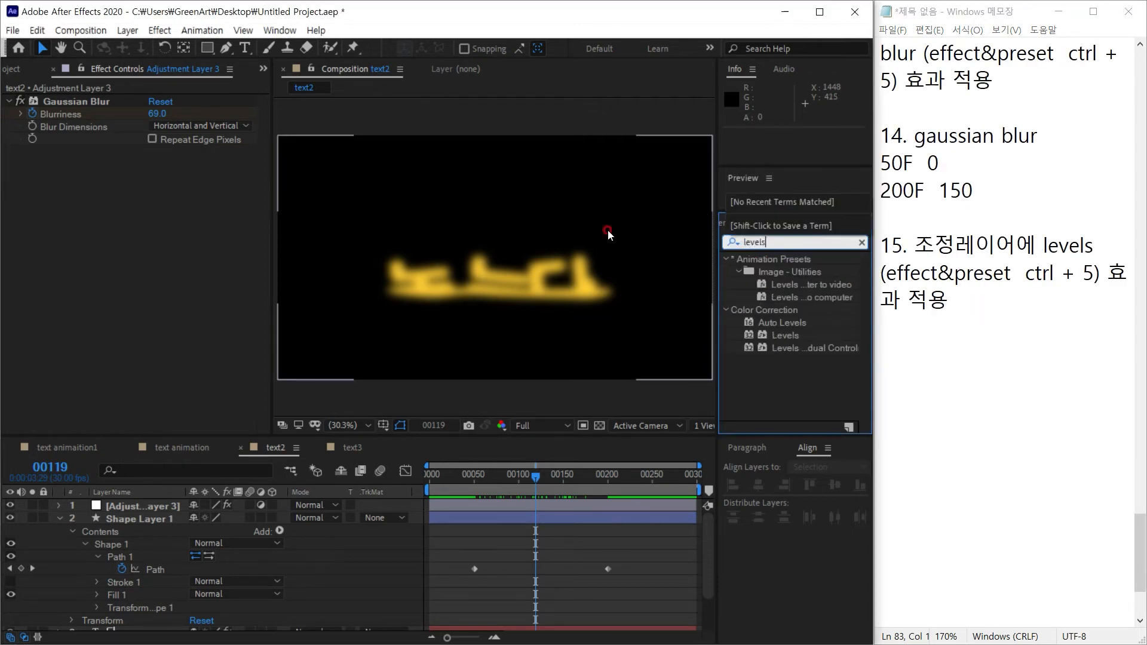
{"action": "left_click", "coordinate": [787, 337]}
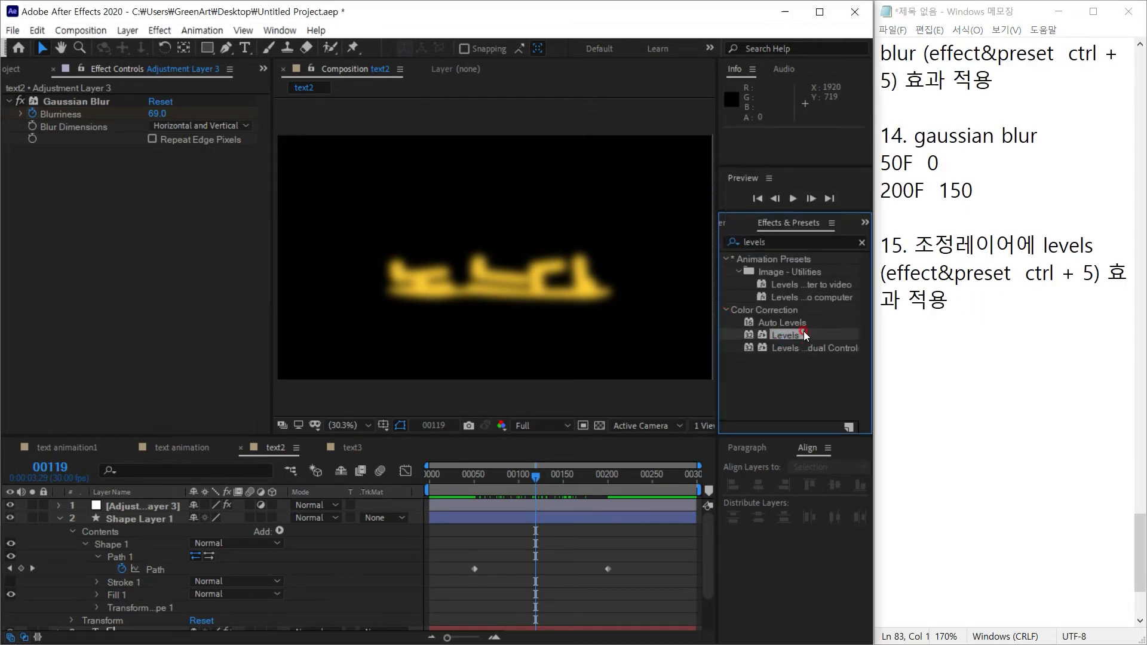
{"action": "left_click_drag", "start_coordinate": [793, 337], "coordinate": [149, 507]}
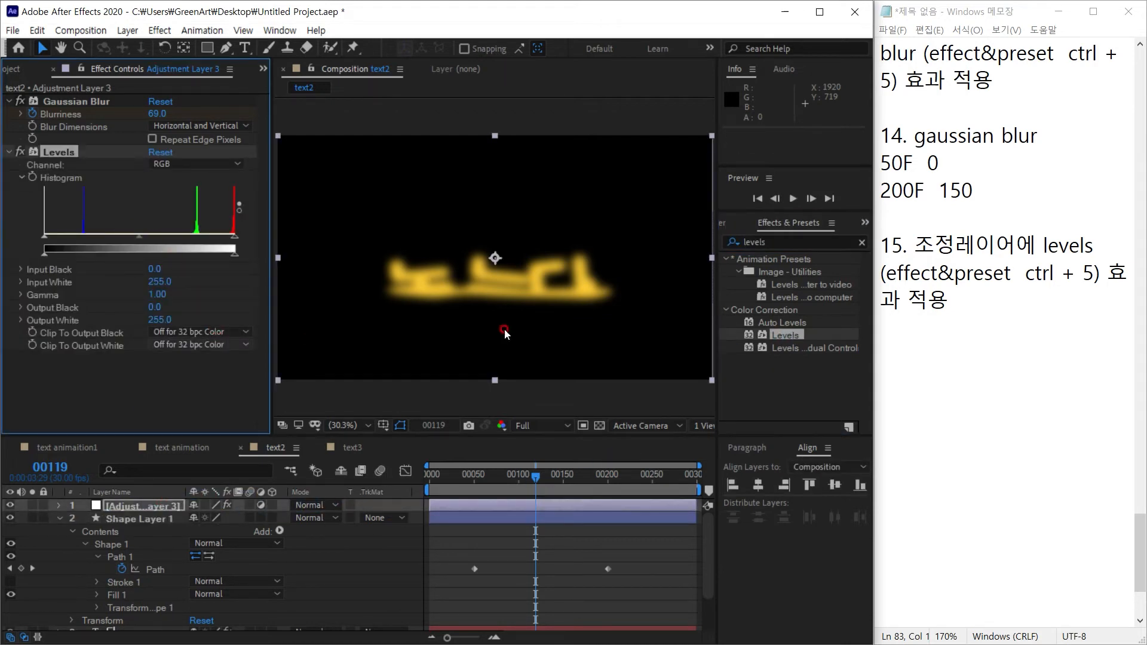
{"action": "key", "text": "ctrl+z"}
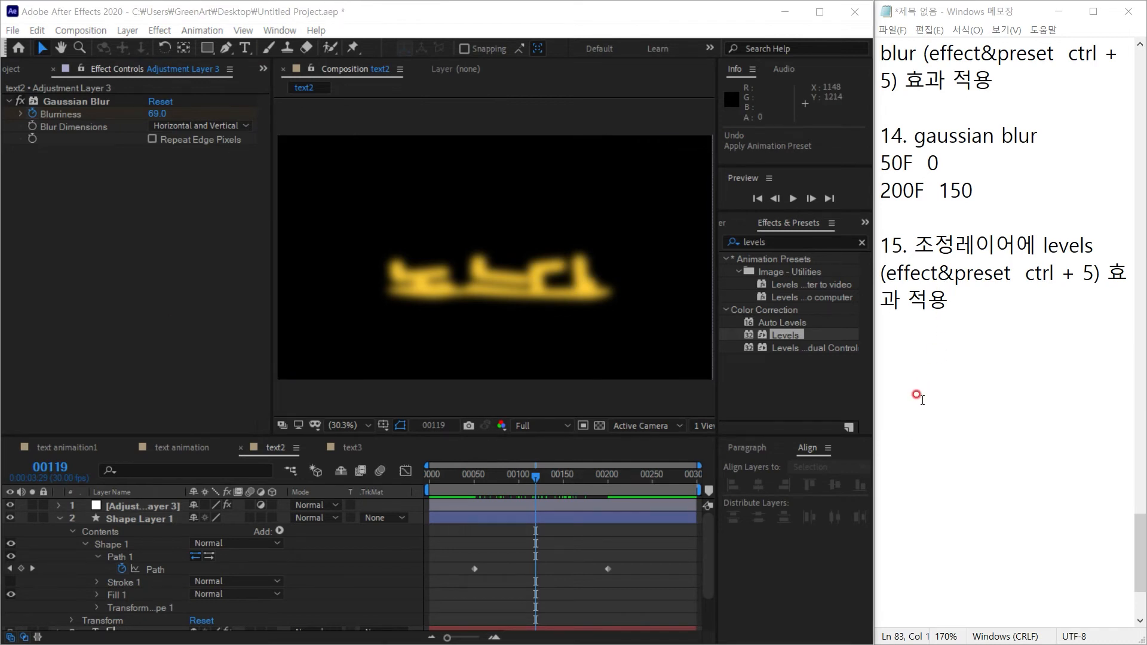
{"action": "left_click", "coordinate": [777, 241]}
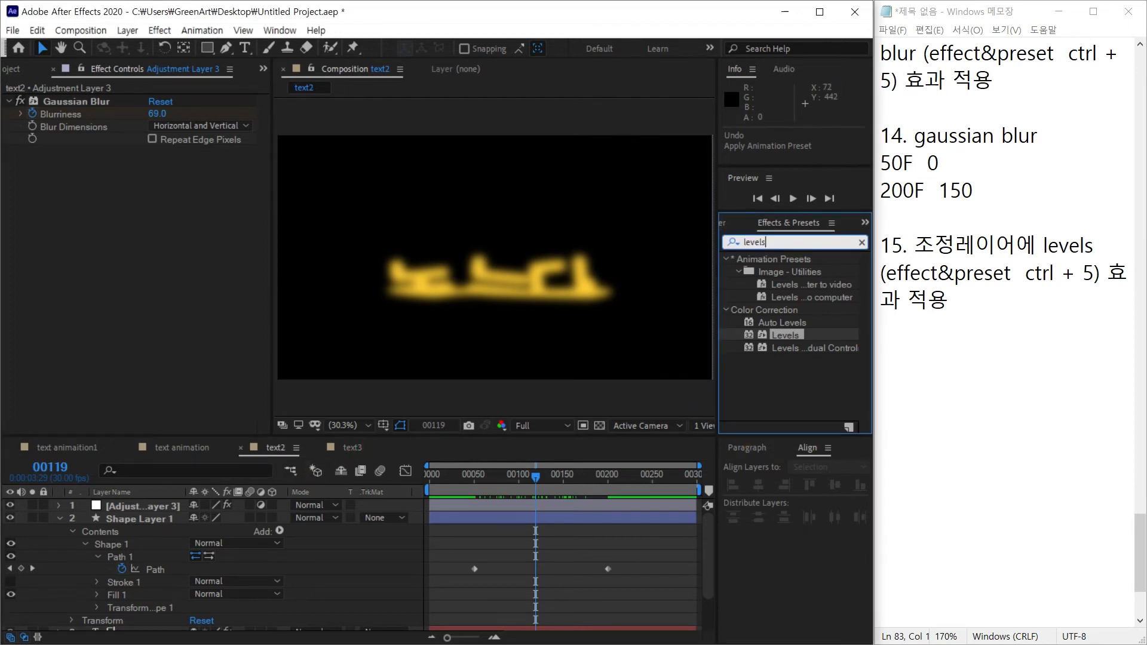
{"action": "left_click_drag", "start_coordinate": [785, 335], "coordinate": [194, 174]}
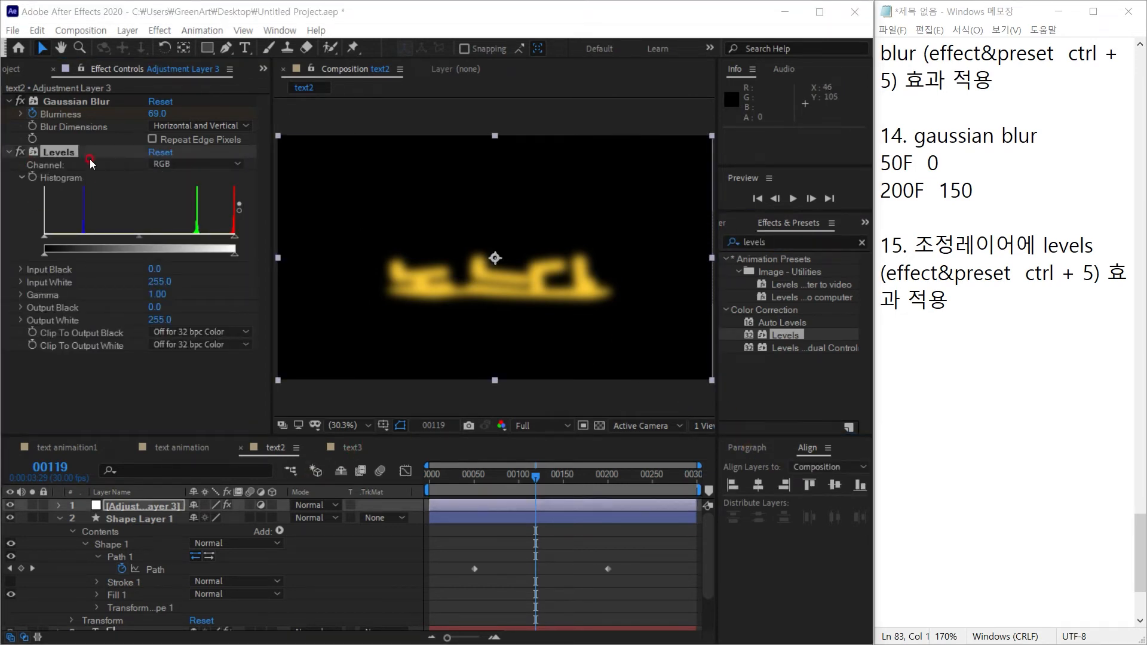
{"action": "left_click", "coordinate": [135, 426]}
{"action": "left_click", "coordinate": [58, 155]}
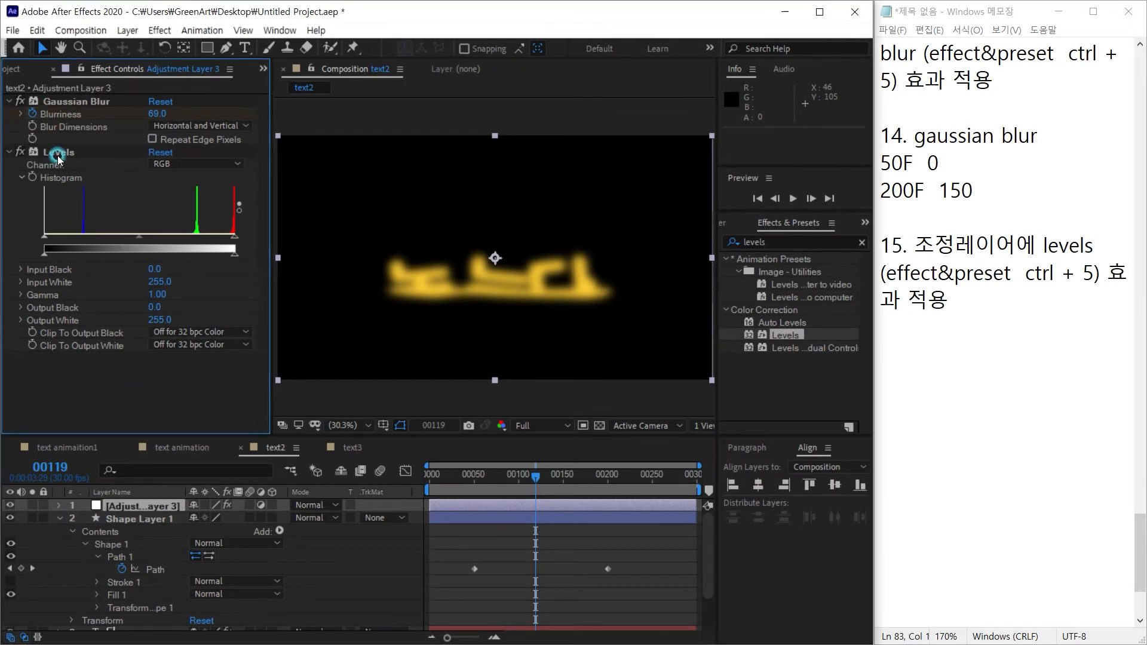
Step: In the Notepad notes, add item 16 "level" with the line "1) channel : alpha" below it
{"action": "left_click", "coordinate": [926, 351]}
{"action": "scroll", "coordinate": [925, 353], "scroll_direction": "down", "scroll_amount": 2}
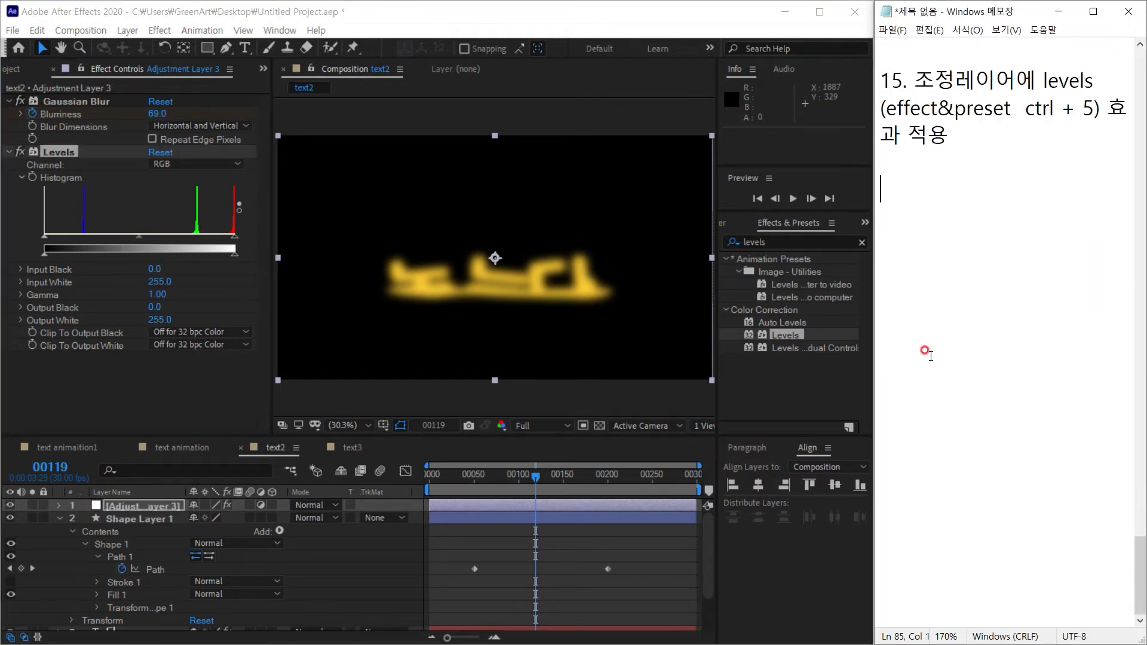
{"action": "type", "text": "16."}
{"action": "type", "text": "level"}
{"action": "key", "text": "BackSpace"}
{"action": "key", "text": "Return"}
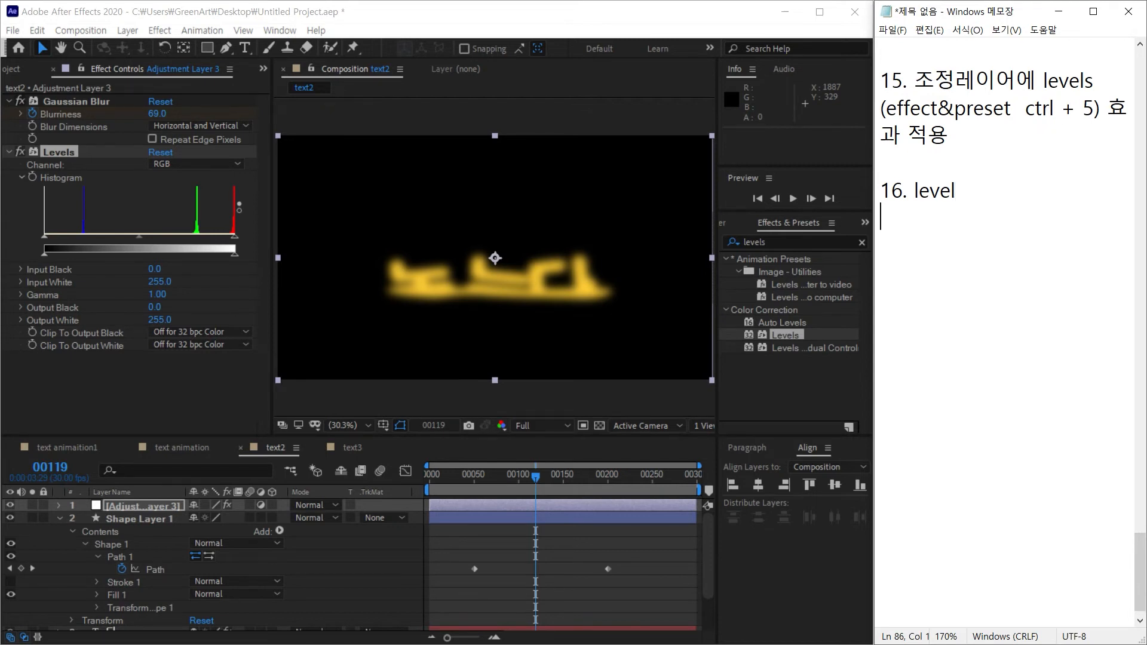
{"action": "type", "text": "1) channe"}
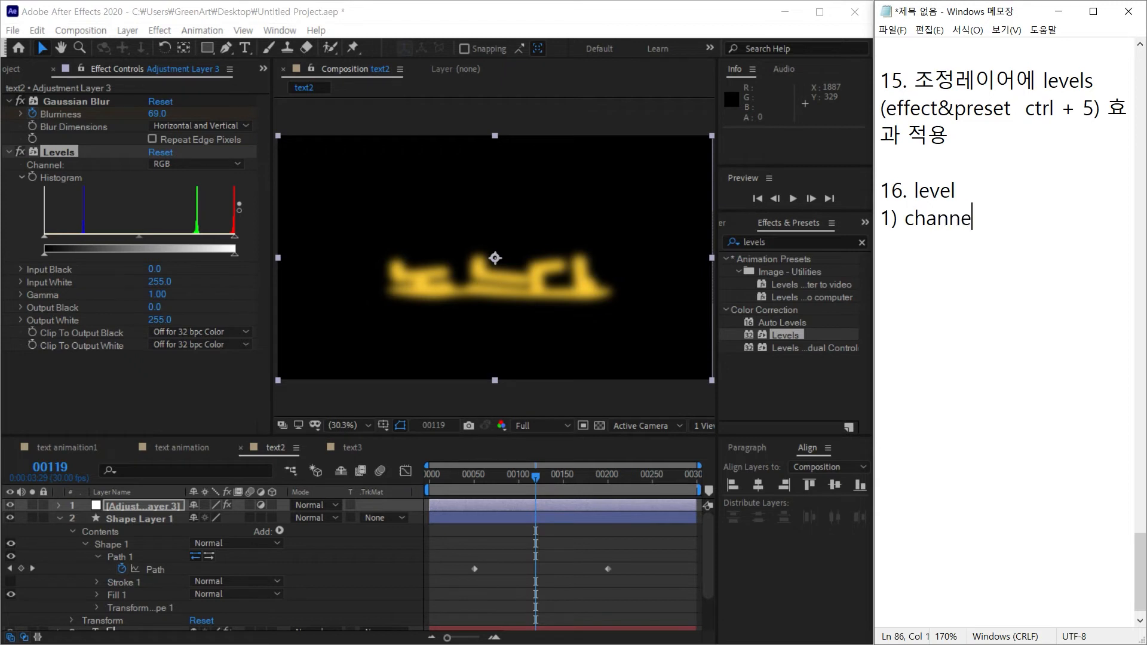
{"action": "type", "text": "l : alpha"}
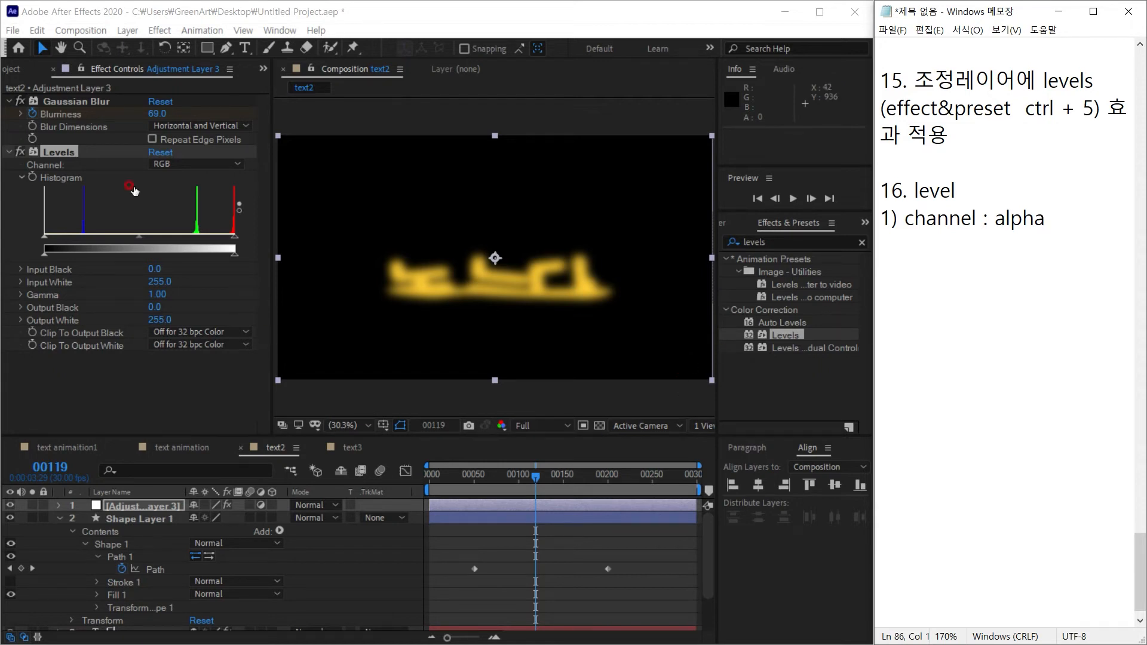
Step: In After Effects, set the Levels effect's channel to Alpha
{"action": "left_click", "coordinate": [197, 164]}
{"action": "left_click", "coordinate": [188, 253]}
{"action": "left_click", "coordinate": [185, 400]}
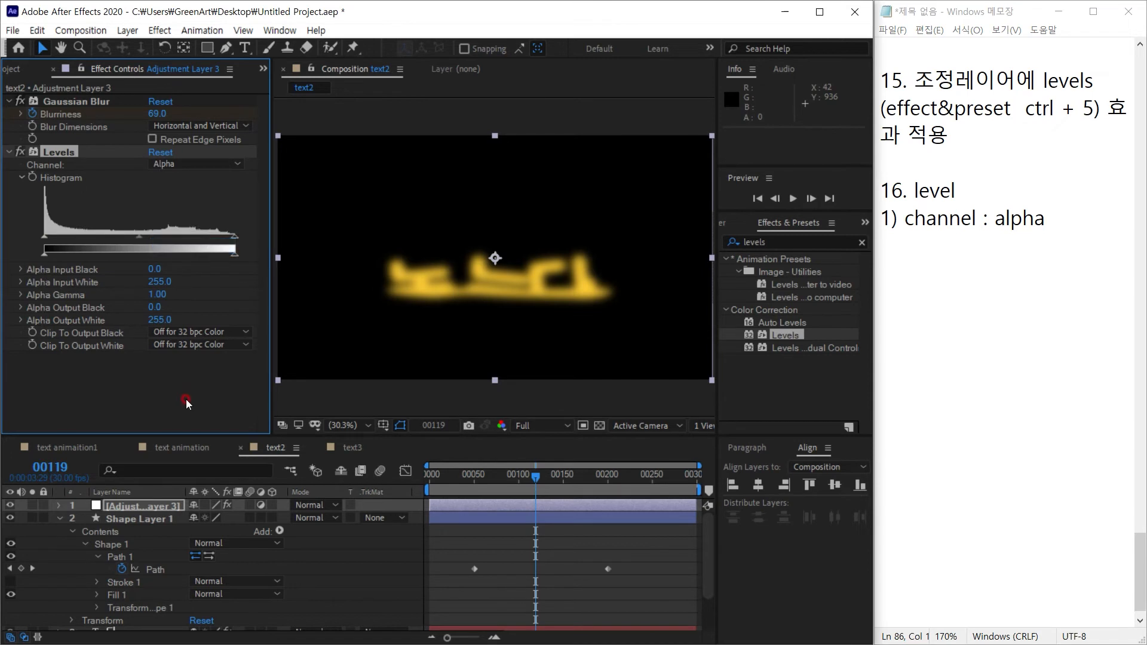
Step: In the Notepad notes, add "2) histogram : black,white" under item 16, followed by a line reading "가운데"
{"action": "left_click", "coordinate": [902, 251]}
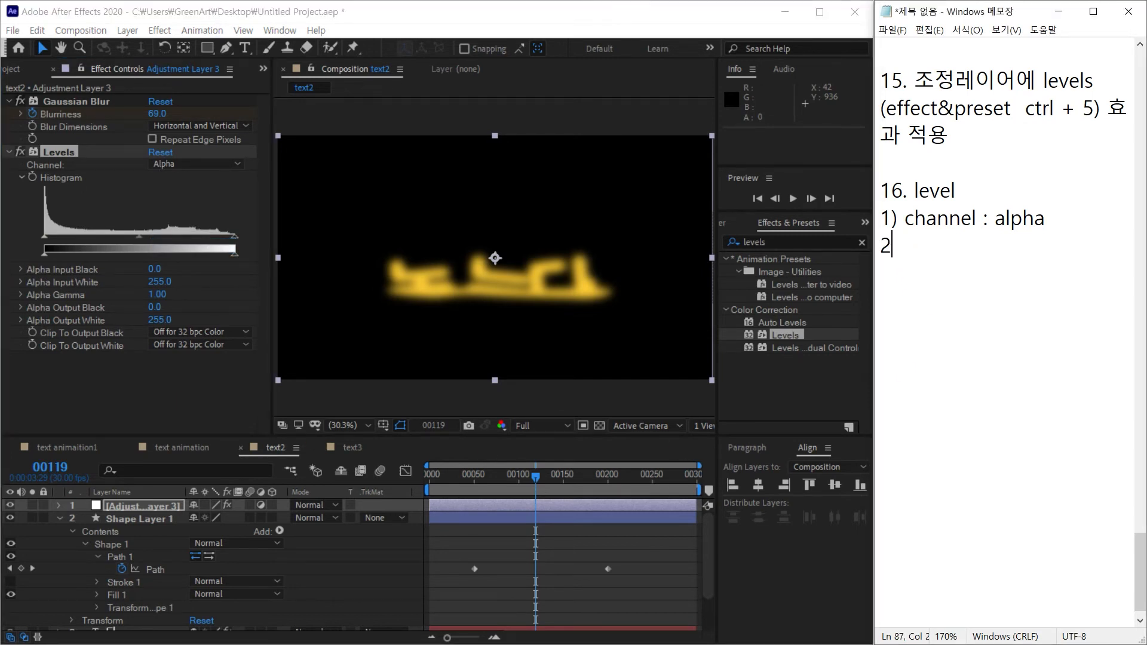
{"action": "type", "text": "2) histogram : "}
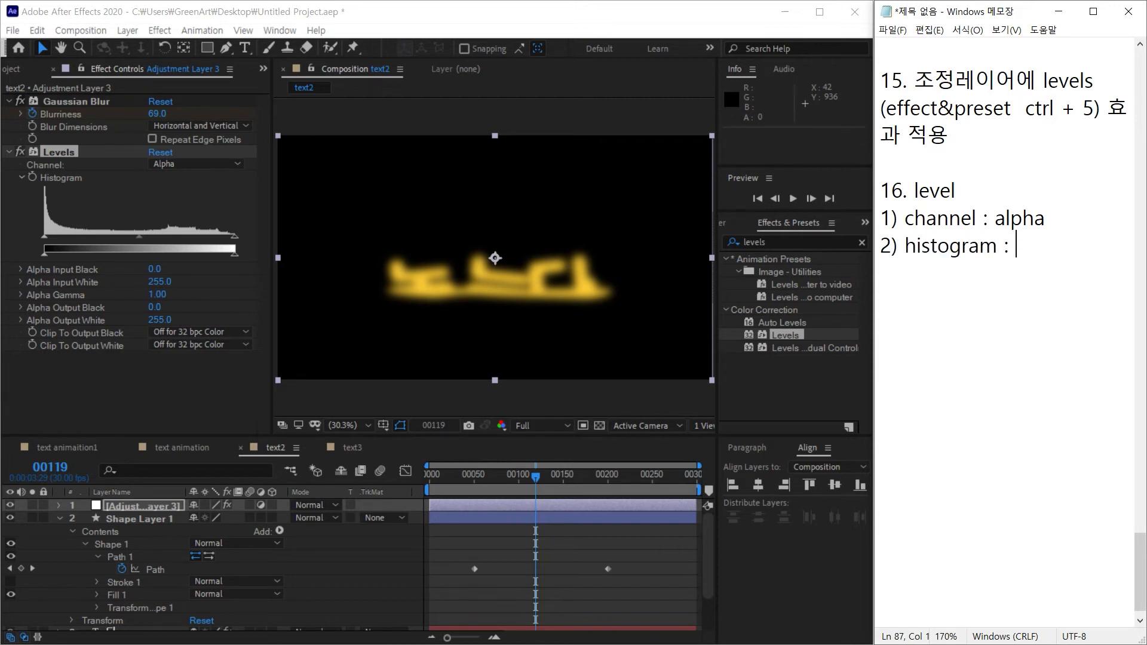
{"action": "type", "text": "black,whit"}
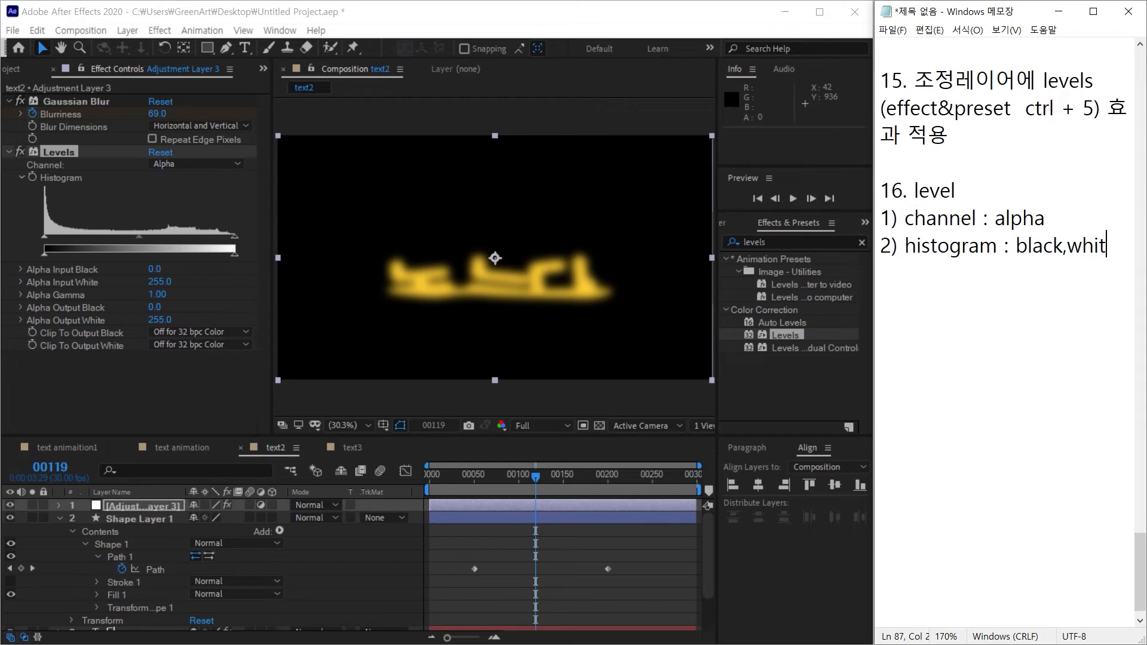
{"action": "type", "text": "e"}
{"action": "key", "text": "Return"}
{"action": "type", "text": "가운"}
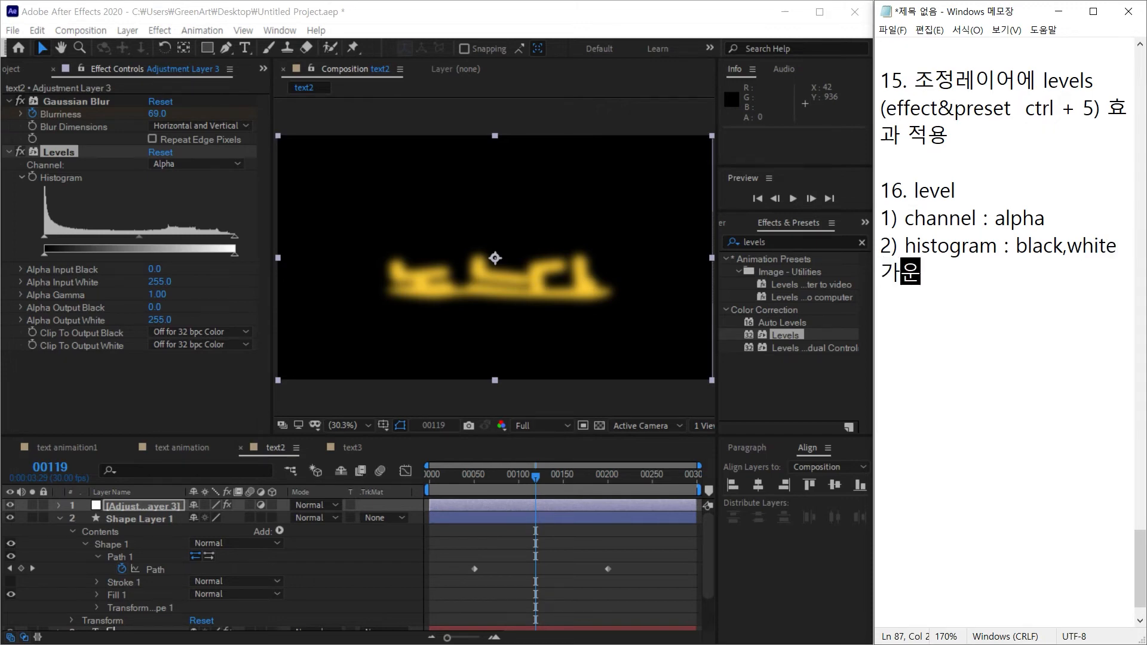
{"action": "type", "text": "데"}
Step: In After Effects, bring the Levels alpha input black and input white together near the histogram's middle, both at 119
{"action": "left_click", "coordinate": [67, 383]}
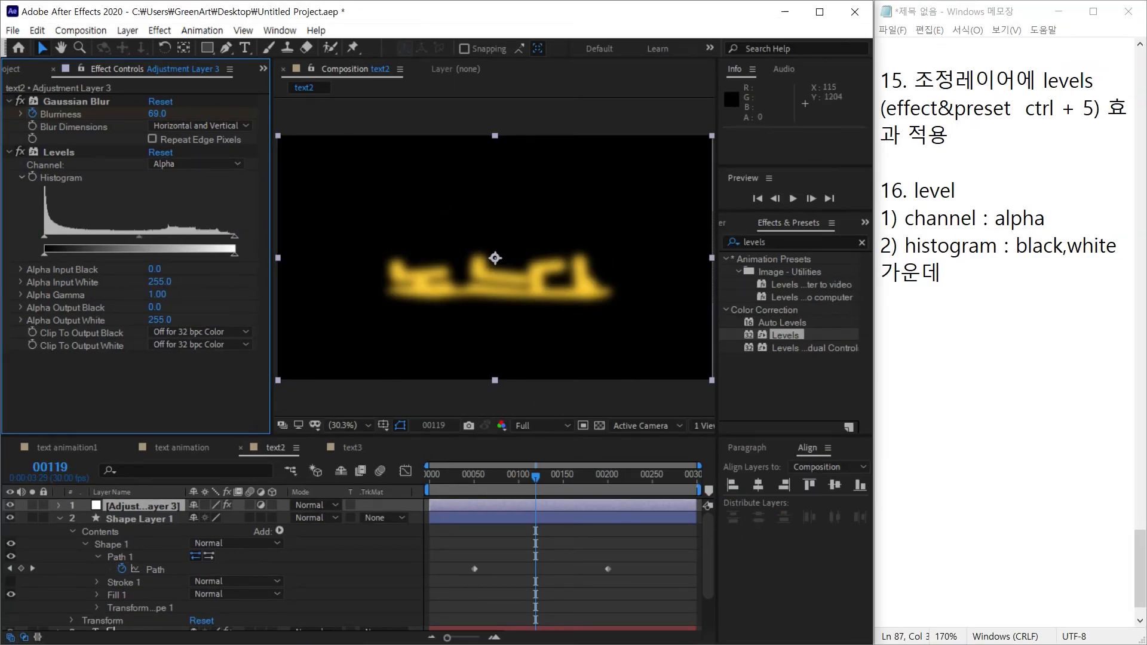
{"action": "left_click_drag", "start_coordinate": [39, 238], "coordinate": [127, 245]}
{"action": "left_click_drag", "start_coordinate": [231, 238], "coordinate": [131, 239]}
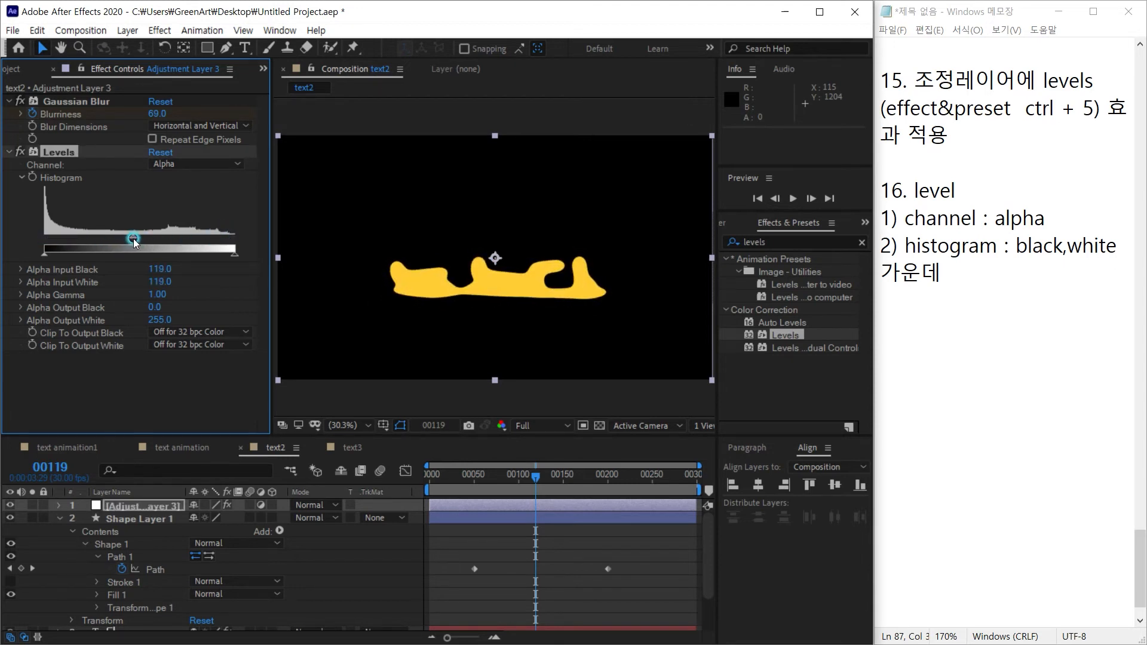
Step: Scrub around frames 109 to 113 and examine how the melting letters merge with the puddle
{"action": "left_click", "coordinate": [536, 549]}
{"action": "mouse_move", "coordinate": [531, 477]}
{"action": "left_mouse_down"}
{"action": "mouse_move", "coordinate": [438, 481]}
{"action": "mouse_move", "coordinate": [570, 495]}
{"action": "mouse_move", "coordinate": [525, 497]}
{"action": "left_mouse_up"}
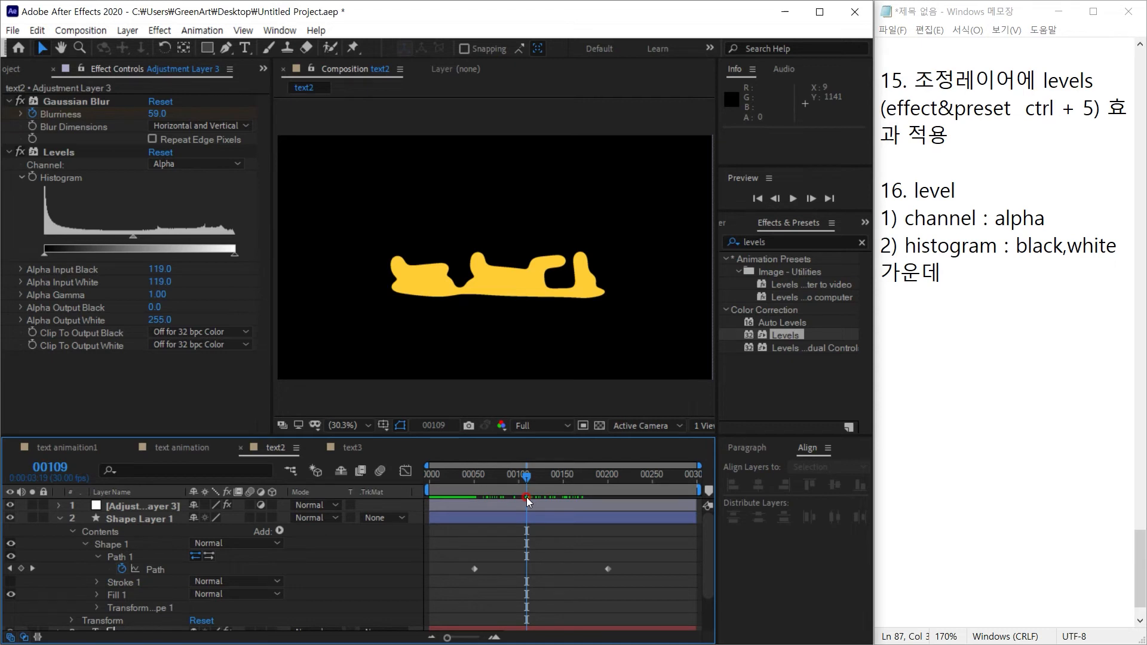
{"action": "left_click_drag", "start_coordinate": [529, 486], "coordinate": [533, 518]}
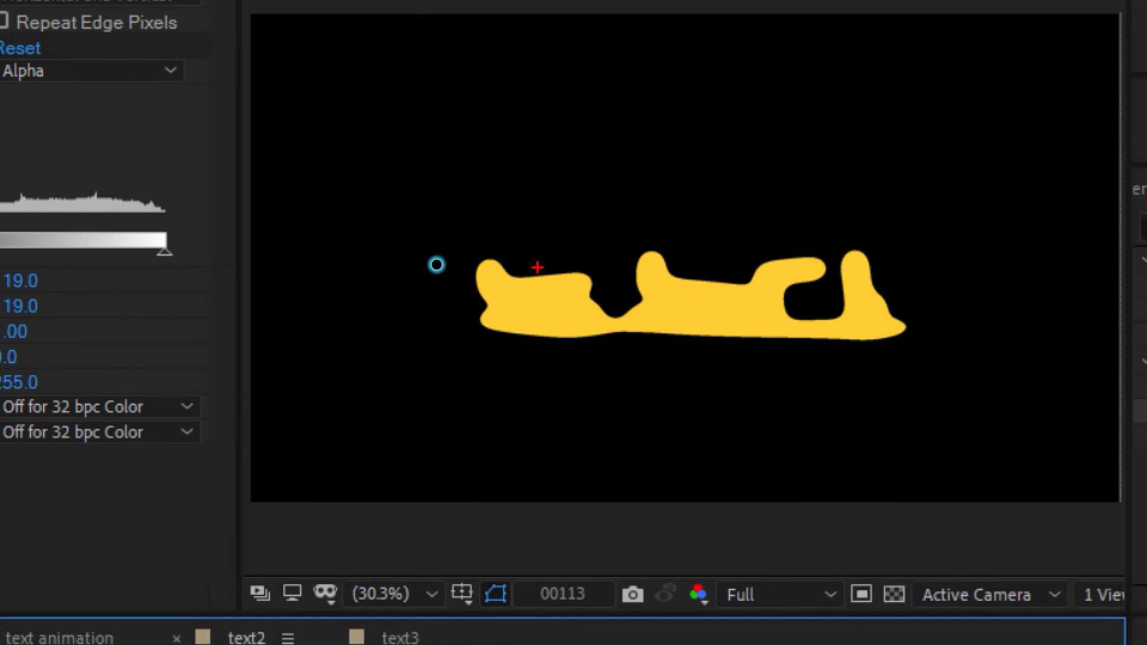
{"action": "mouse_move", "coordinate": [913, 316]}
{"action": "left_mouse_down"}
{"action": "mouse_move", "coordinate": [842, 364]}
{"action": "mouse_move", "coordinate": [675, 371]}
{"action": "mouse_move", "coordinate": [525, 353]}
{"action": "mouse_move", "coordinate": [466, 326]}
{"action": "mouse_move", "coordinate": [461, 248]}
{"action": "mouse_move", "coordinate": [508, 222]}
{"action": "mouse_move", "coordinate": [612, 233]}
{"action": "mouse_move", "coordinate": [807, 223]}
{"action": "mouse_move", "coordinate": [893, 265]}
{"action": "left_mouse_up"}
{"action": "key", "text": "Escape"}
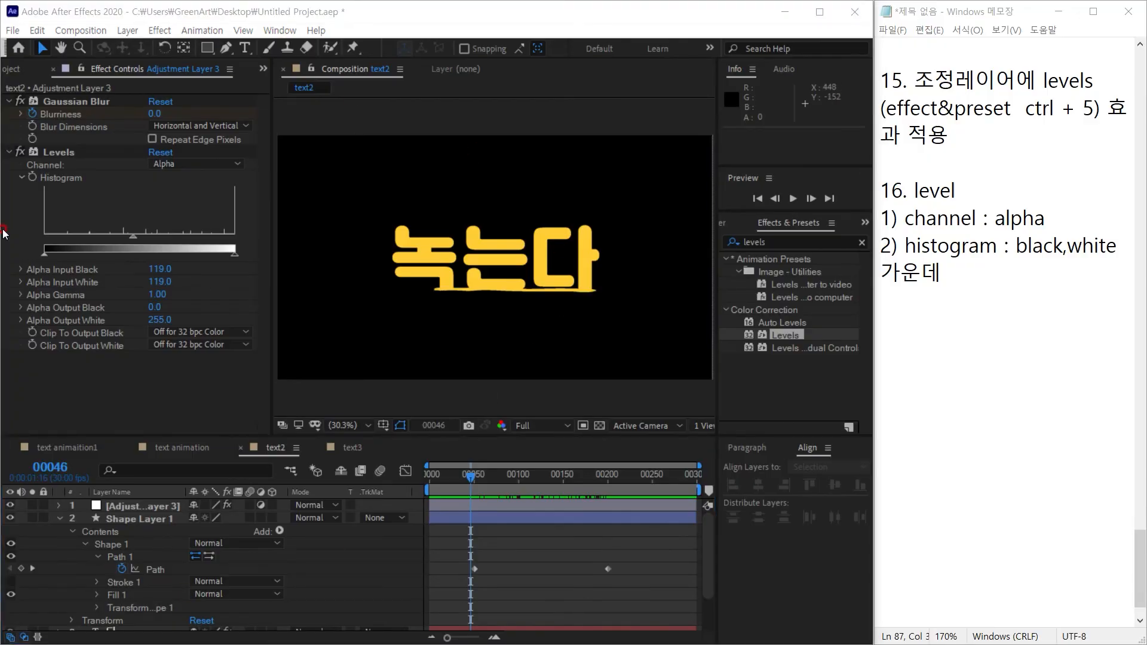
Step: Collapse Shape Layer 1's properties, select the layer, and move to around frame 51 to check the puddle under the letters
{"action": "left_click", "coordinate": [58, 517]}
{"action": "left_click", "coordinate": [158, 519]}
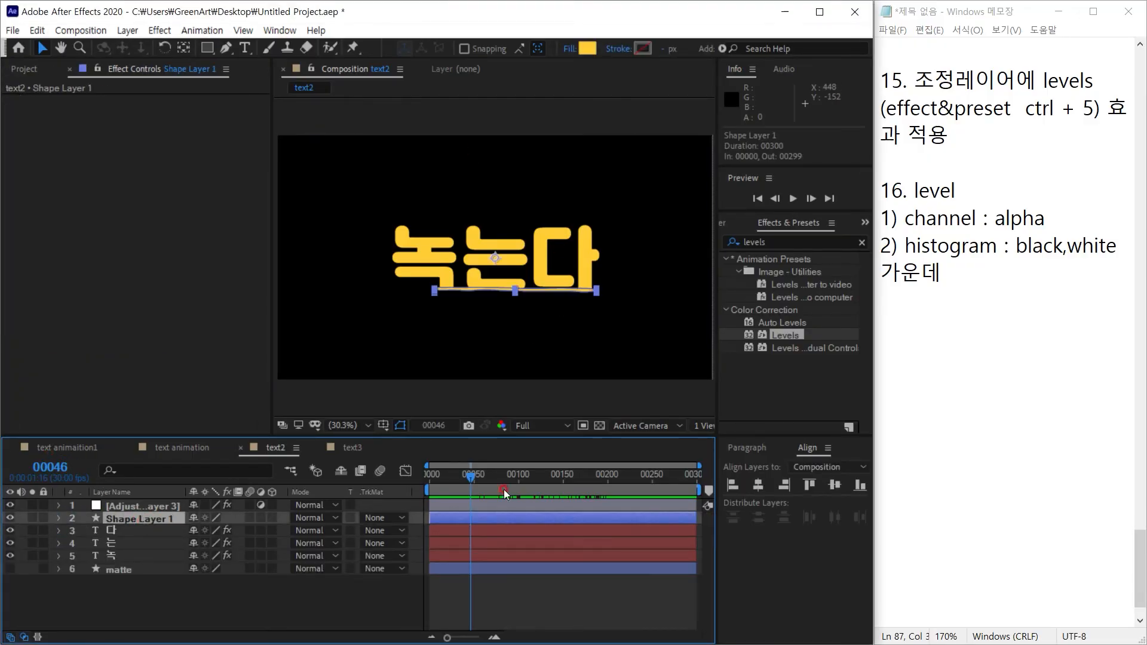
{"action": "left_click_drag", "start_coordinate": [479, 487], "coordinate": [479, 490]}
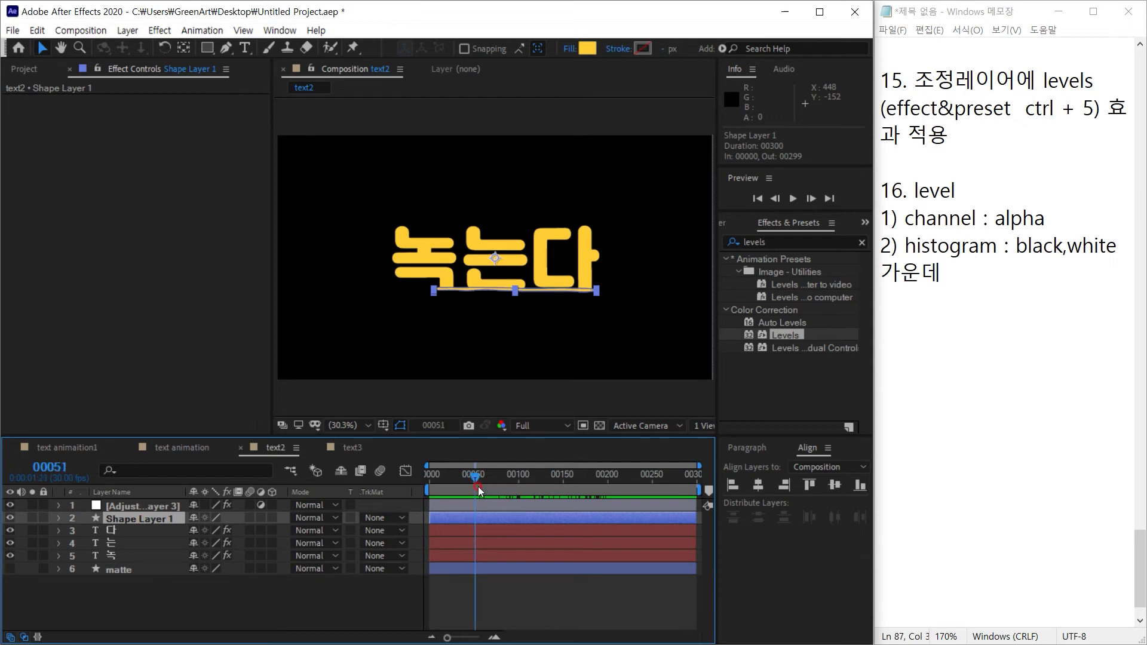
Step: Reveal Shape Layer 1's Opacity and keyframe it at 0% on frame 50
{"action": "left_click", "coordinate": [489, 516]}
{"action": "key", "text": "t"}
{"action": "left_click", "coordinate": [50, 467]}
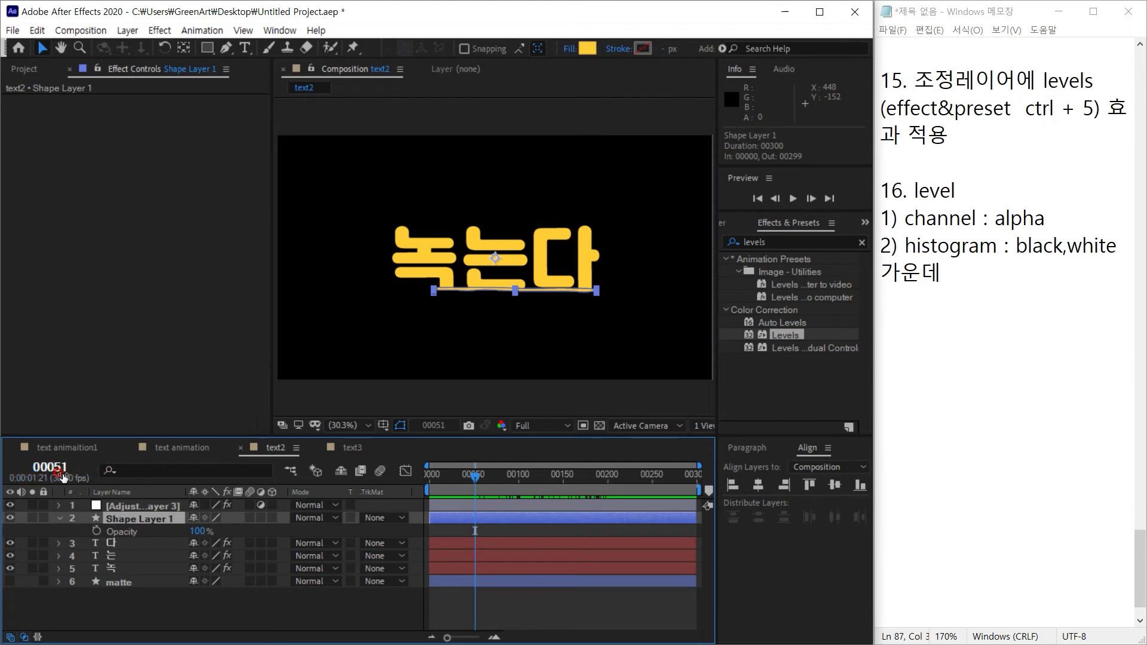
{"action": "type", "text": "50"}
{"action": "key", "text": "Return"}
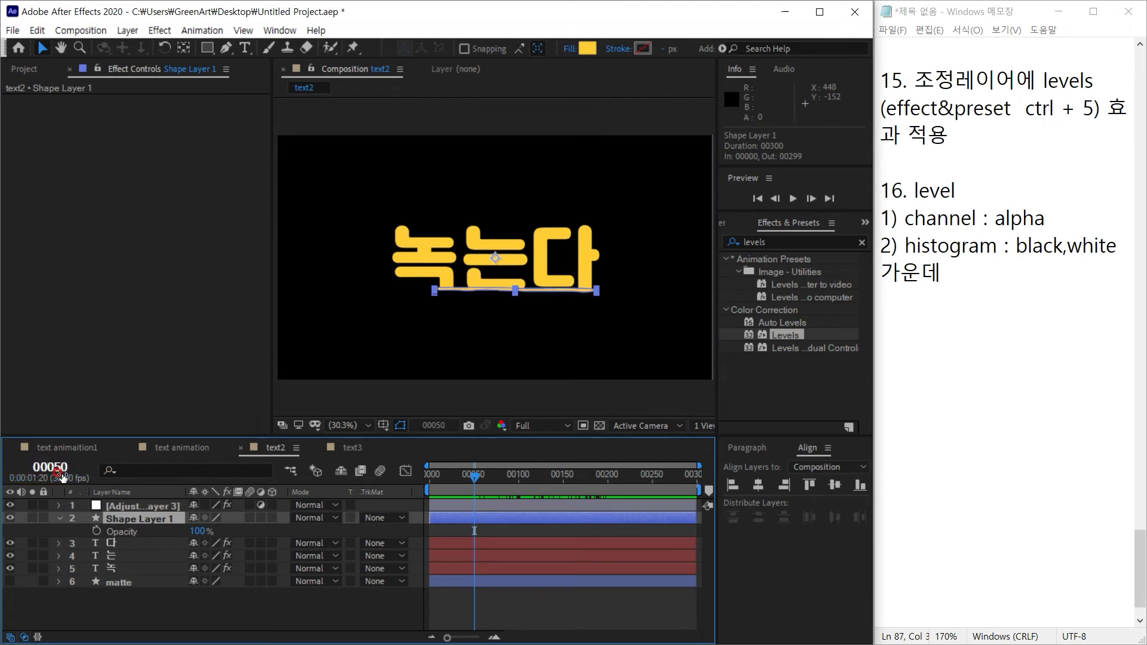
{"action": "left_click", "coordinate": [97, 530]}
{"action": "left_click", "coordinate": [485, 524]}
{"action": "key", "text": "ctrl+z"}
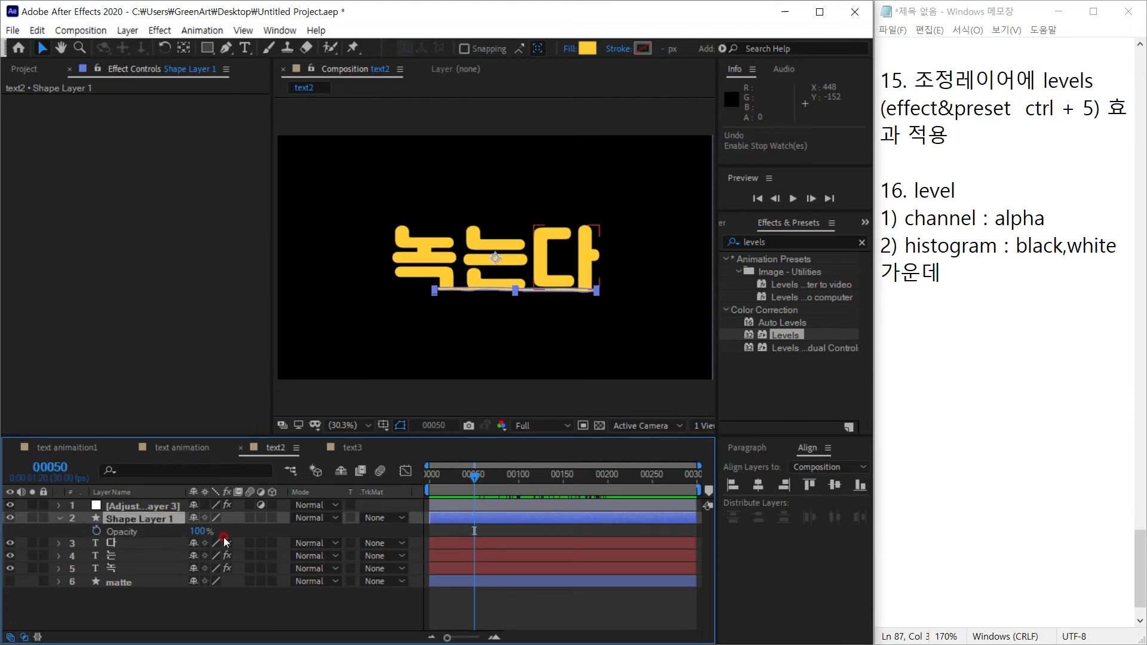
{"action": "left_click", "coordinate": [96, 531]}
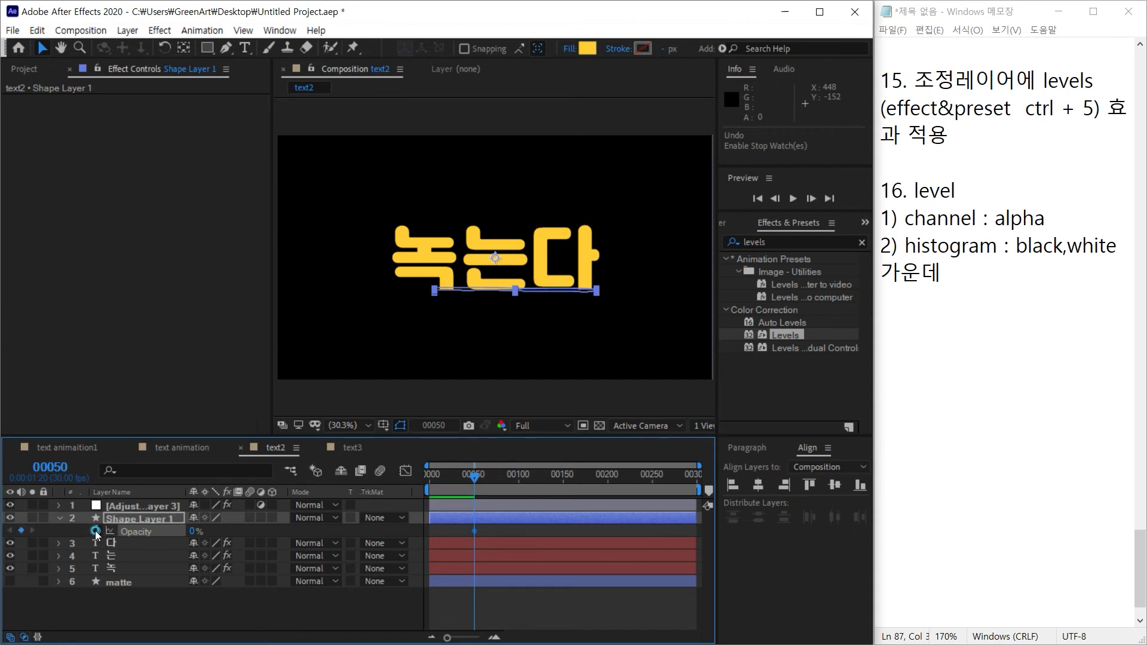
Step: Keyframe Shape Layer 1's Opacity at 100% on frame 70, and deselect the layer to view the result
{"action": "left_click", "coordinate": [494, 476]}
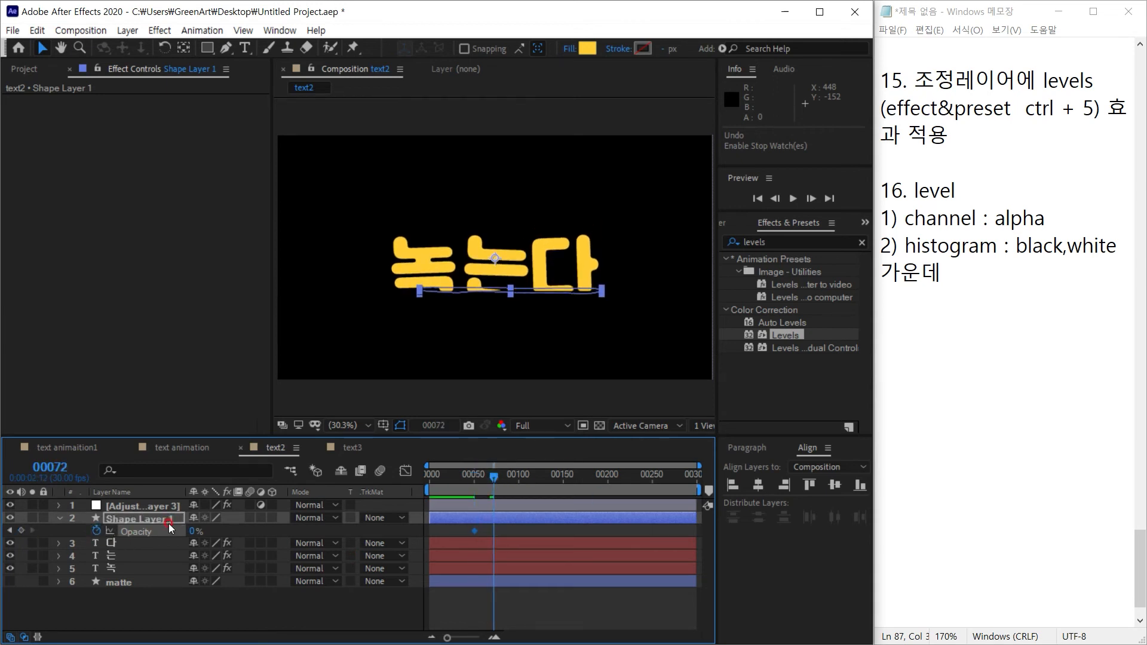
{"action": "left_click", "coordinate": [48, 469]}
{"action": "type", "text": "70"}
{"action": "key", "text": "Return"}
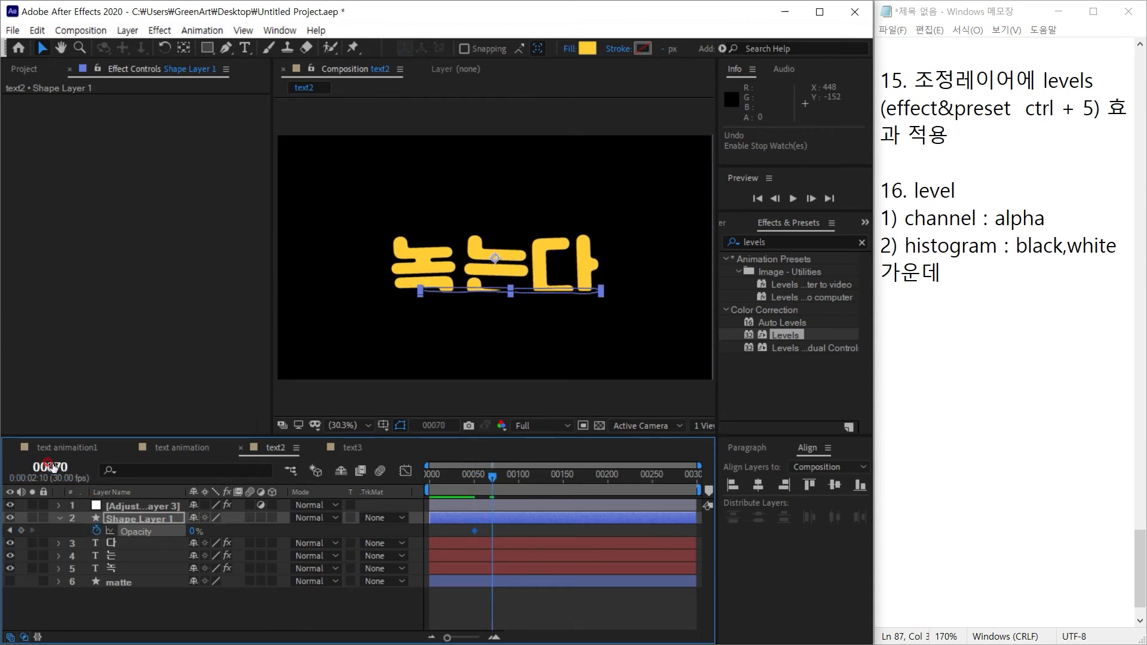
{"action": "left_click_drag", "start_coordinate": [190, 530], "coordinate": [623, 516]}
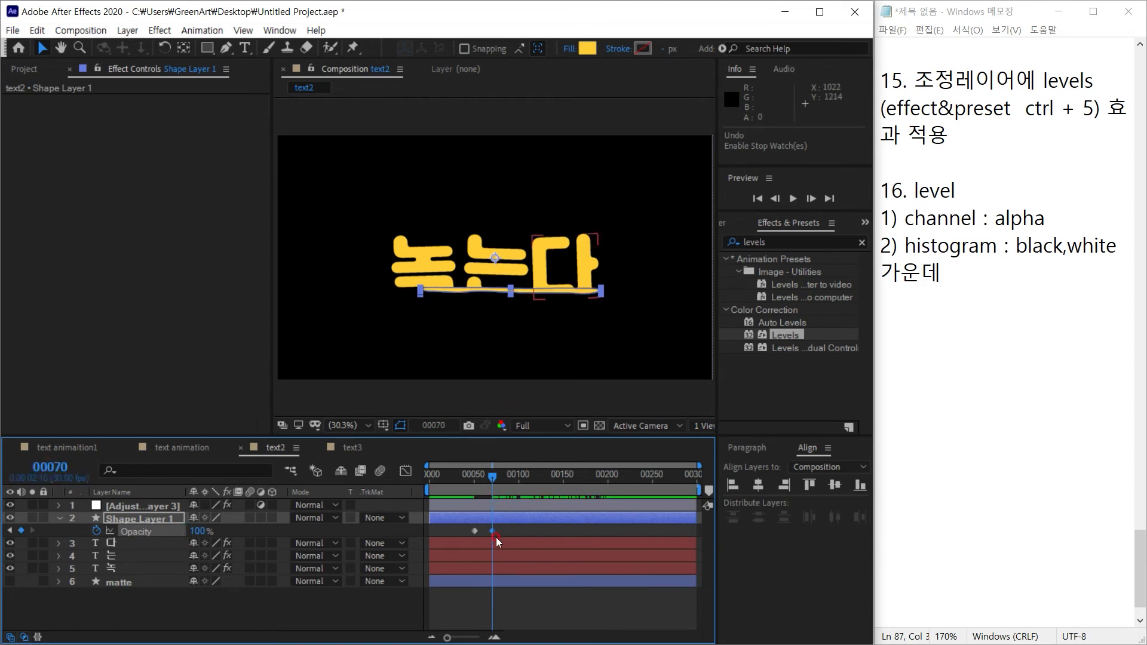
{"action": "left_click", "coordinate": [507, 443]}
{"action": "scroll", "coordinate": [514, 293], "scroll_direction": "up", "scroll_amount": 1}
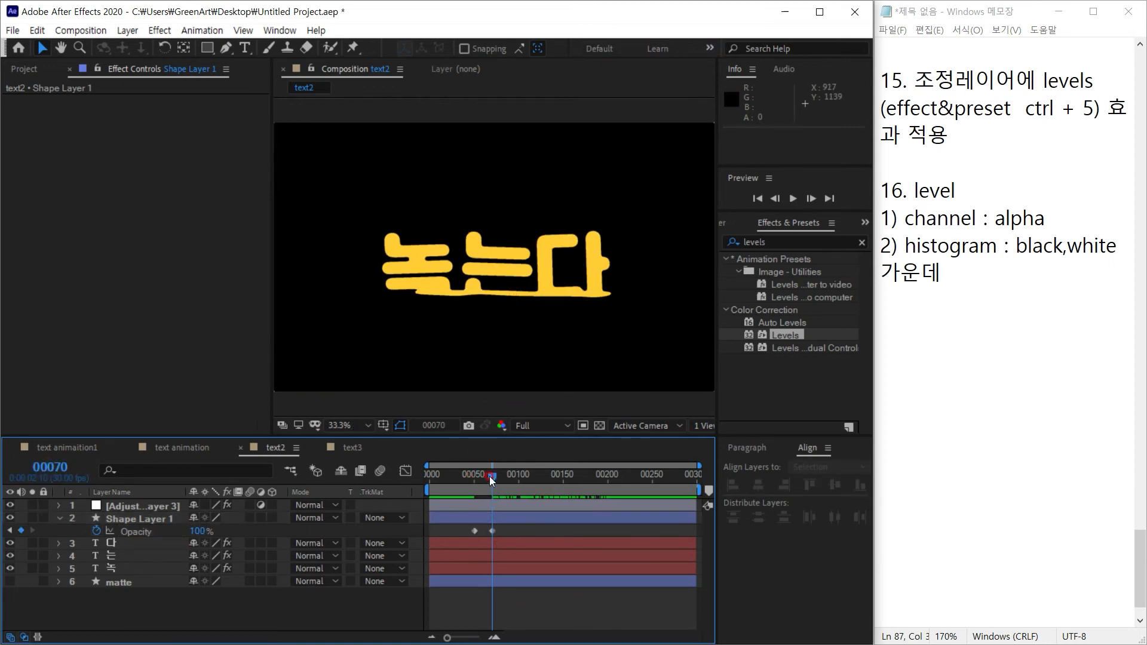
Step: In Notepad, add step 17 "shape layer opacity" with the lines "50F : 0" and "70F : 100"
{"action": "left_click_drag", "start_coordinate": [491, 480], "coordinate": [474, 498]}
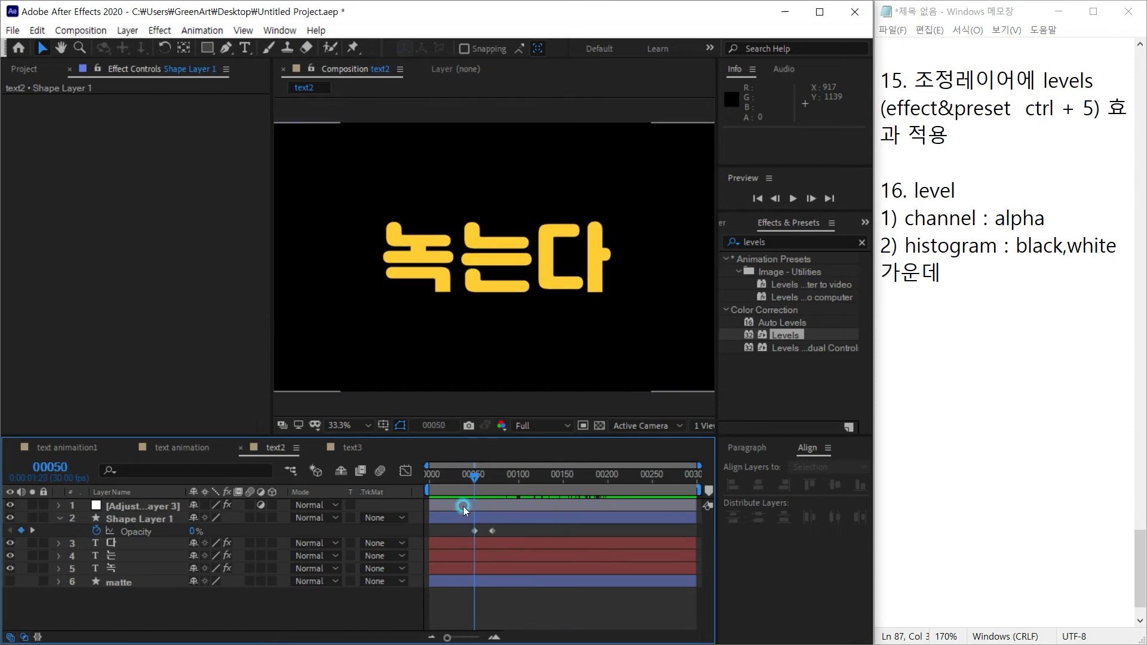
{"action": "left_click", "coordinate": [922, 325]}
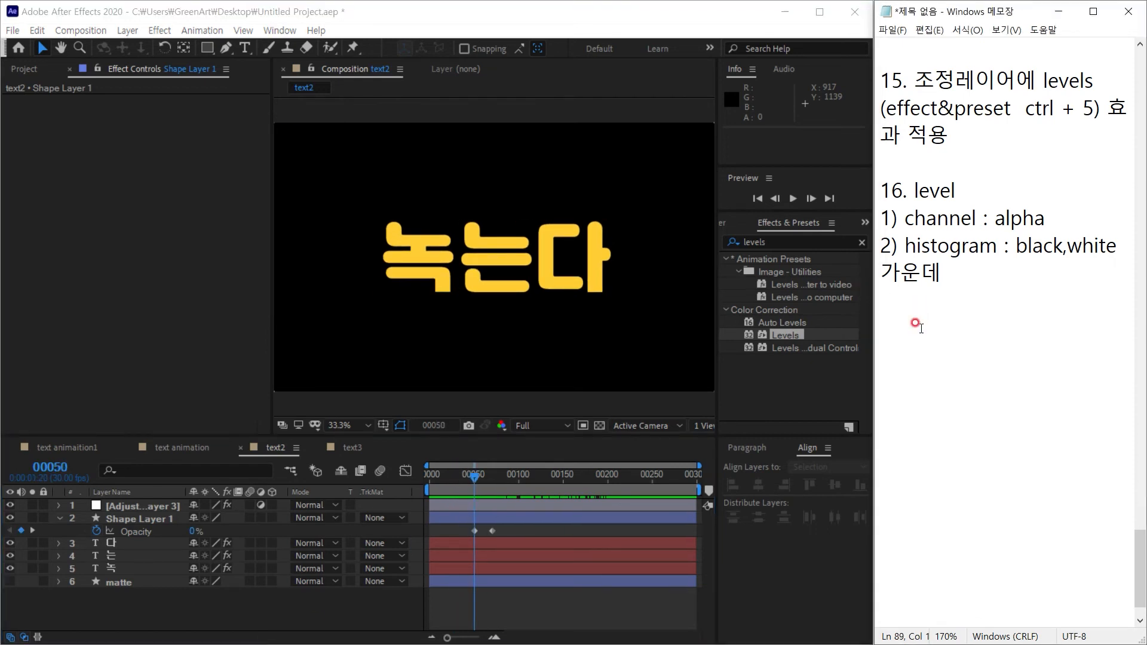
{"action": "key", "text": "BackSpace"}
{"action": "type", "text": "17. 놈"}
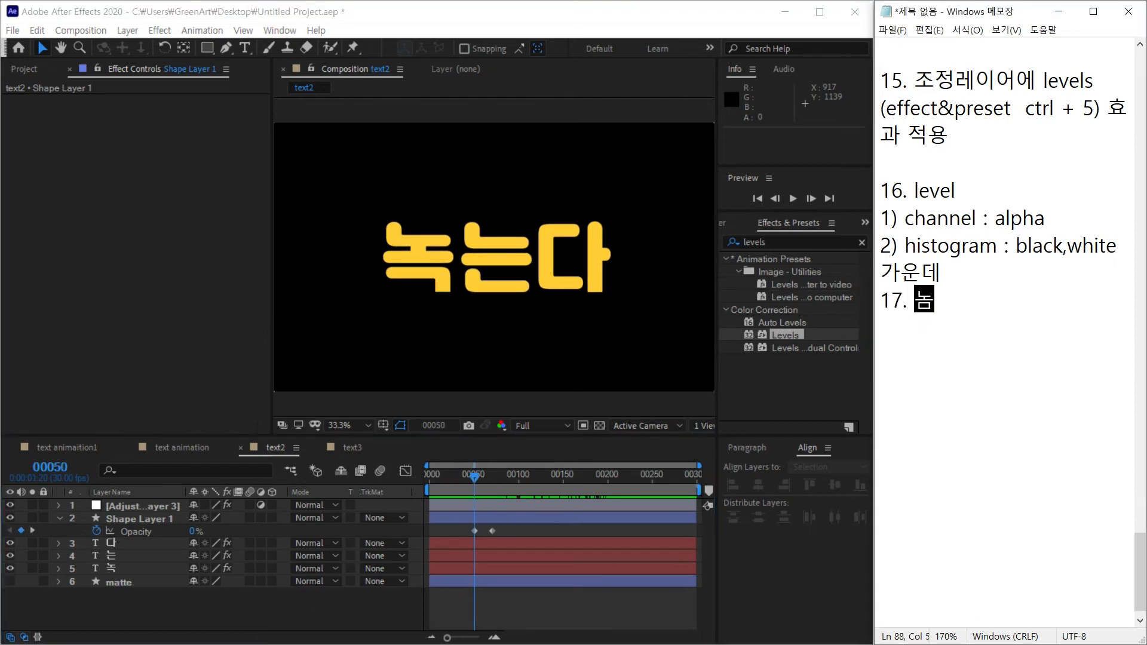
{"action": "key", "text": "BackSpace"}
{"action": "key", "text": "BackSpace"}
{"action": "key", "text": "BackSpace"}
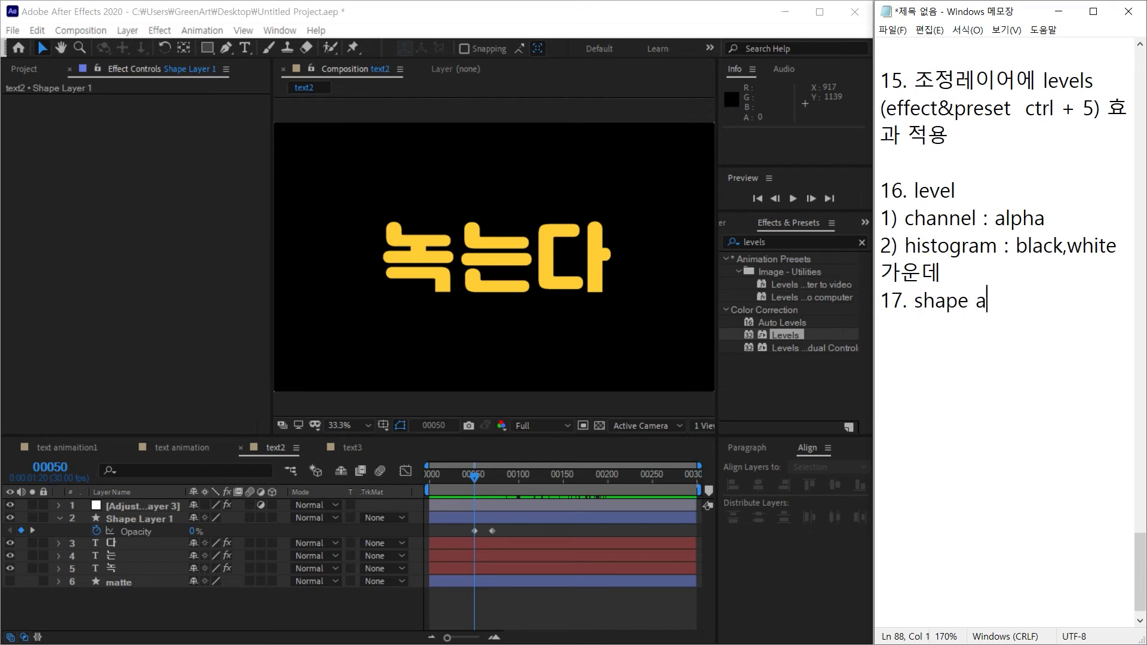
{"action": "left_click", "coordinate": [881, 303]}
{"action": "key", "text": "Return"}
{"action": "left_click", "coordinate": [1059, 330]}
{"action": "key", "text": "Return"}
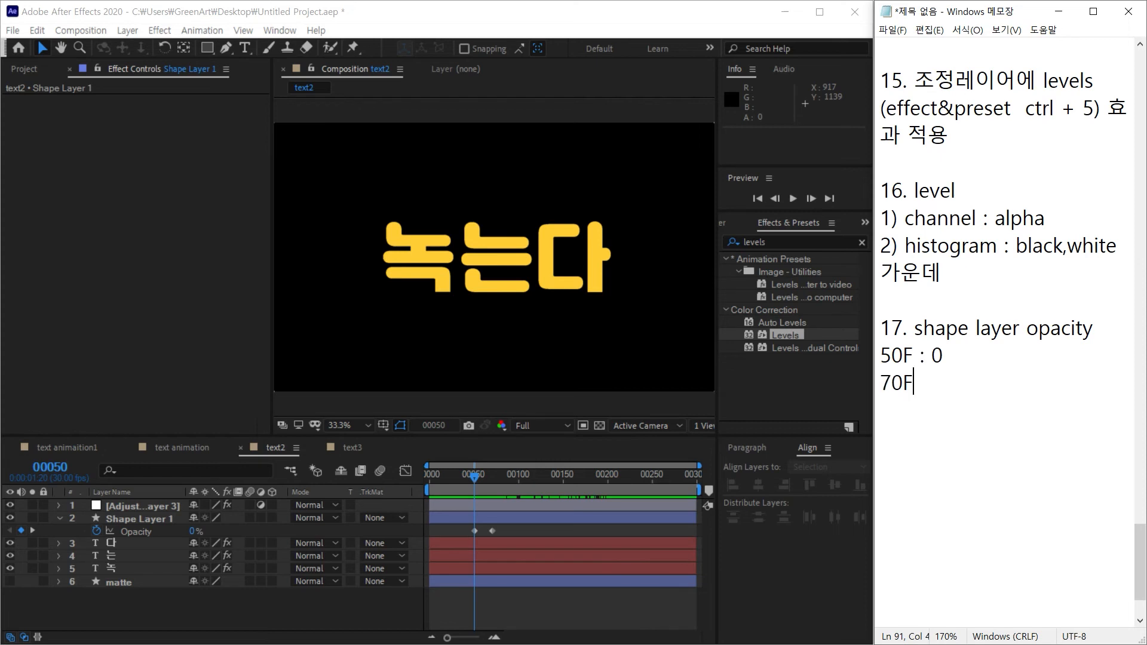
{"action": "type", "text": "100"}
Step: In After Effects, keyframe Shape Layer 1's Opacity at 100% on frame 200, and add "200F : 100" to the Notepad notes
{"action": "left_click", "coordinate": [553, 629]}
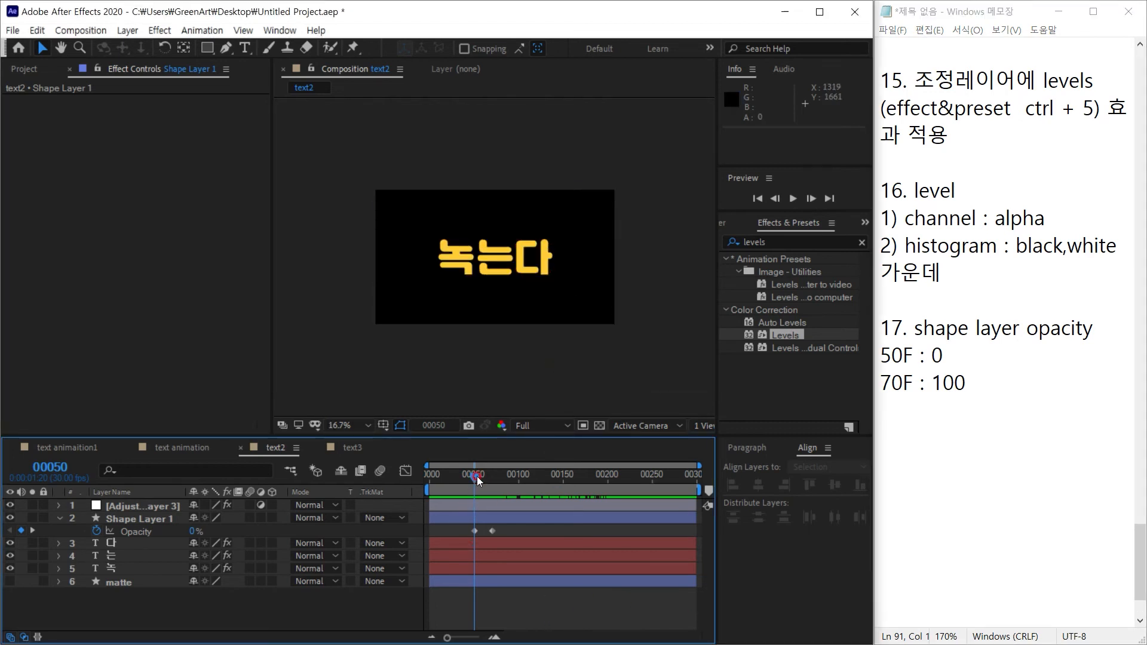
{"action": "mouse_move", "coordinate": [476, 475]}
{"action": "left_mouse_down"}
{"action": "mouse_move", "coordinate": [632, 506]}
{"action": "mouse_move", "coordinate": [611, 506]}
{"action": "left_mouse_up"}
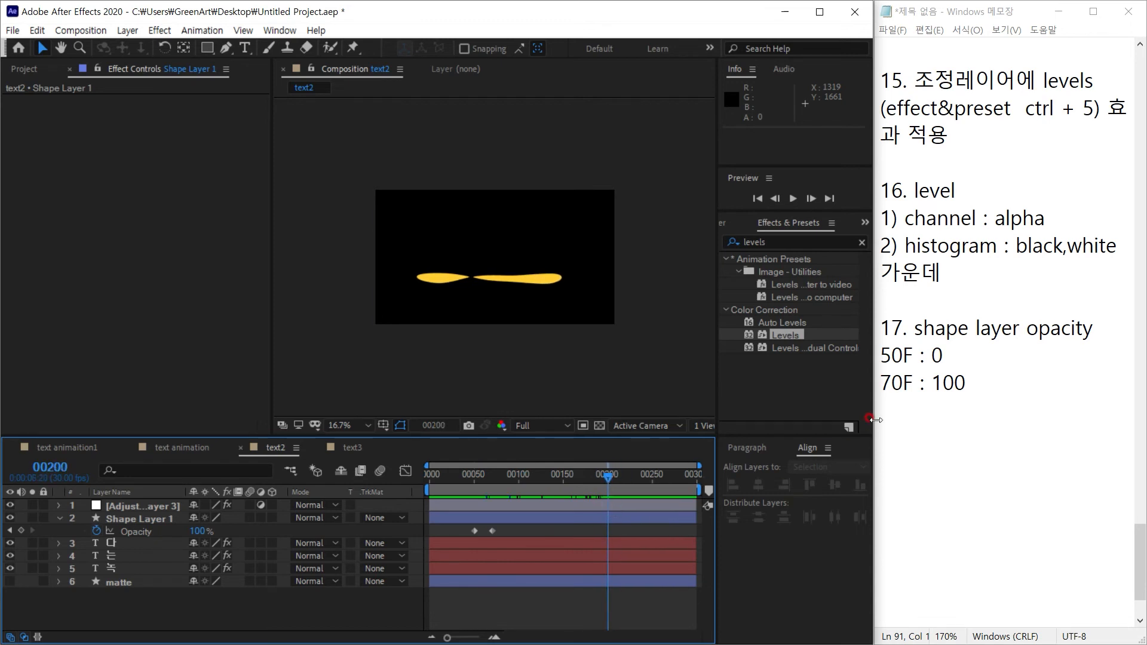
{"action": "left_click", "coordinate": [943, 387]}
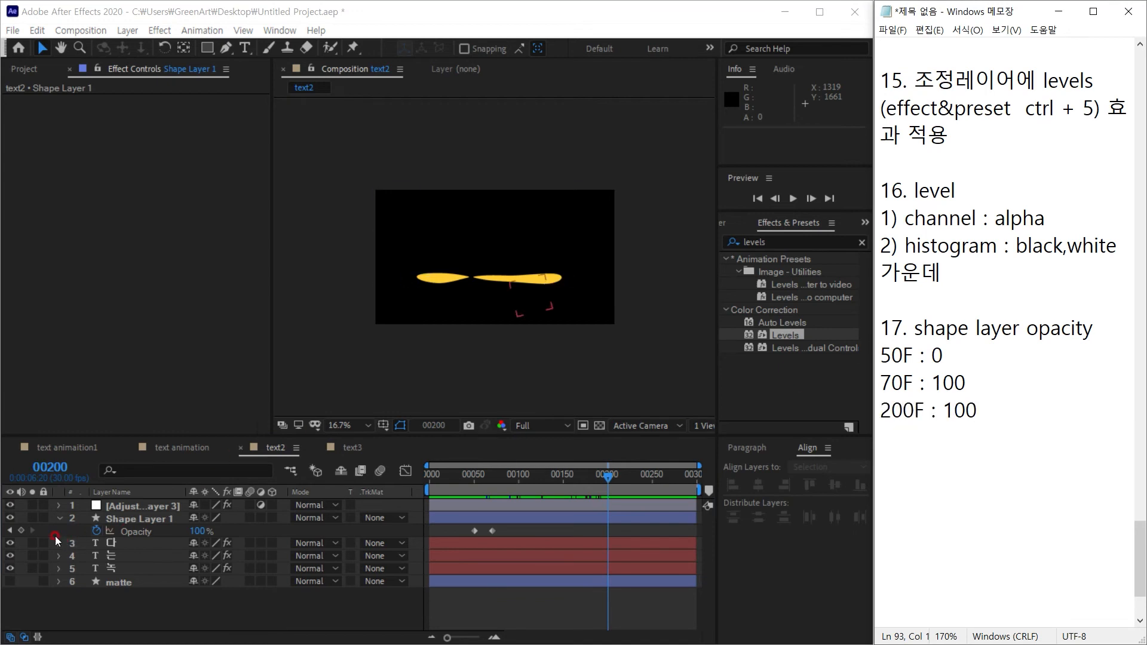
{"action": "left_click", "coordinate": [21, 531]}
{"action": "left_click", "coordinate": [483, 604]}
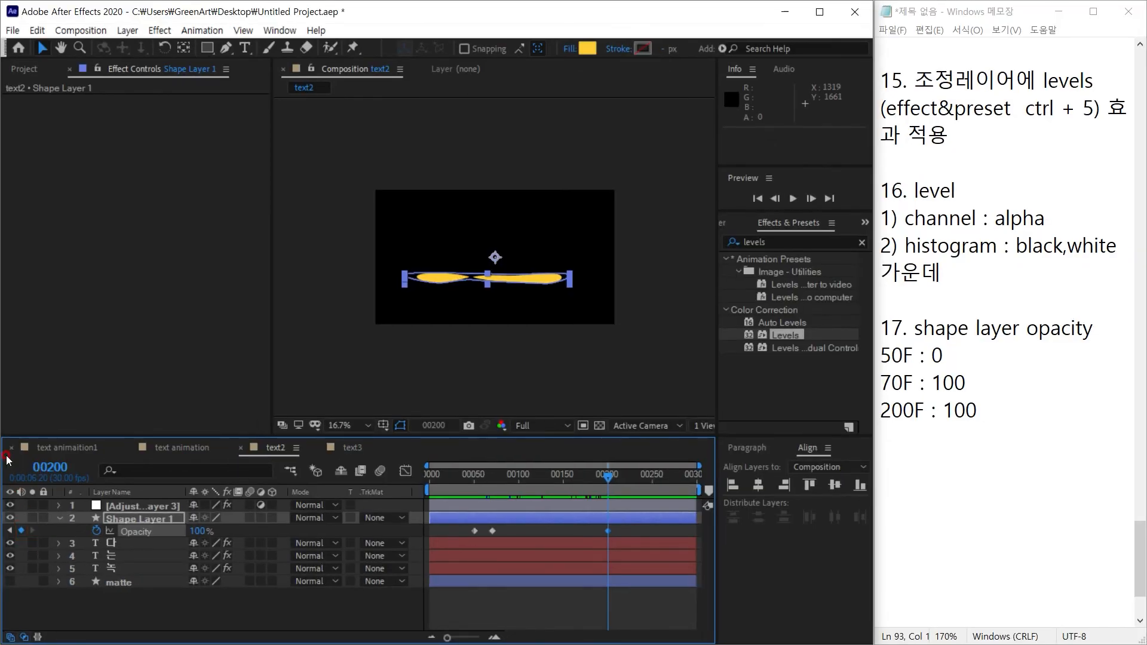
Step: Keyframe Shape Layer 1's Opacity at 0% on frame 220, and add "220F : 0" to the Notepad notes
{"action": "left_click", "coordinate": [50, 467]}
{"action": "type", "text": "220"}
{"action": "key", "text": "Return"}
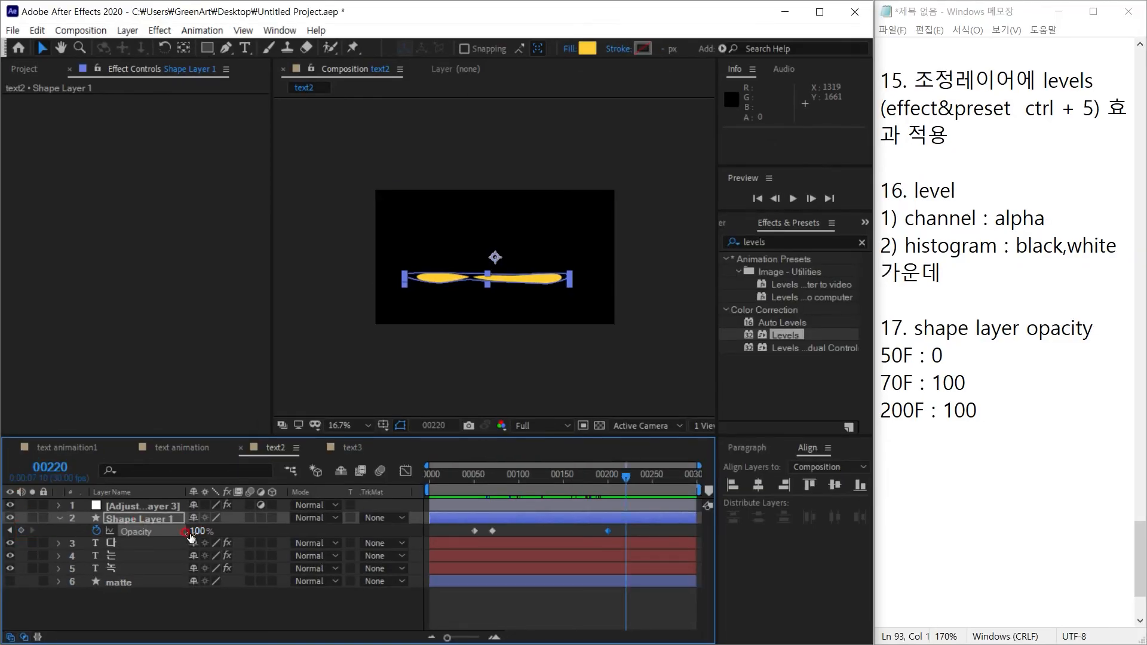
{"action": "left_click_drag", "start_coordinate": [190, 536], "coordinate": [124, 531]}
{"action": "left_click", "coordinate": [890, 436]}
{"action": "type", "text": "2"}
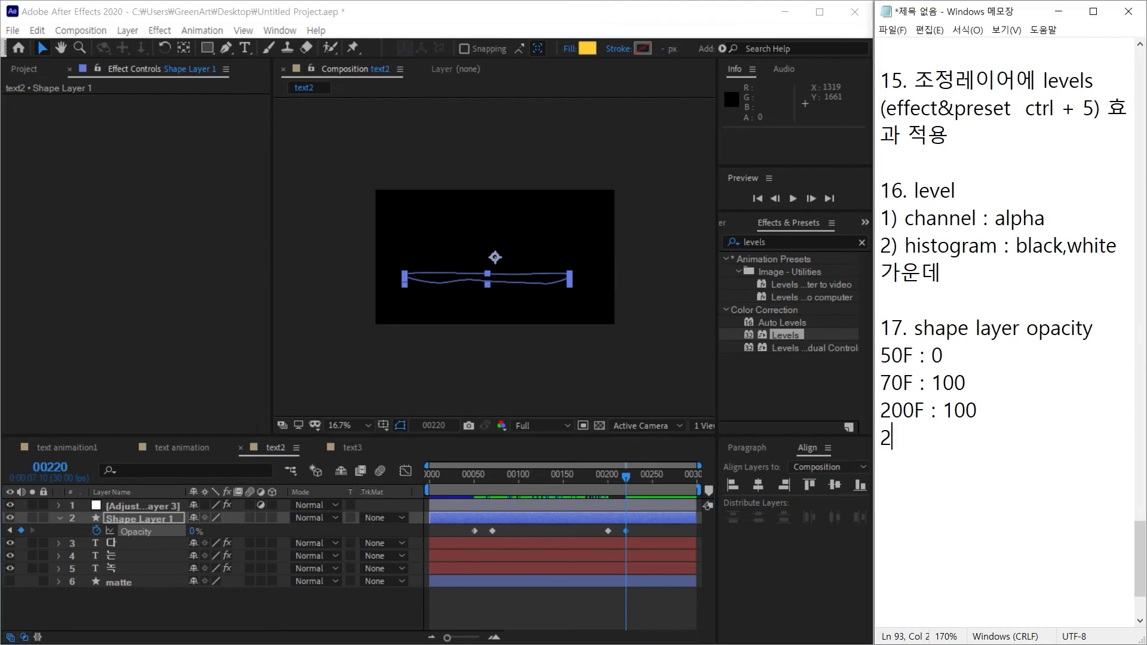
{"action": "type", "text": "20F : 0"}
Step: Play back the text2 composition fitted to the viewer, and examine how the puddle fades out
{"action": "left_click_drag", "start_coordinate": [625, 477], "coordinate": [621, 509]}
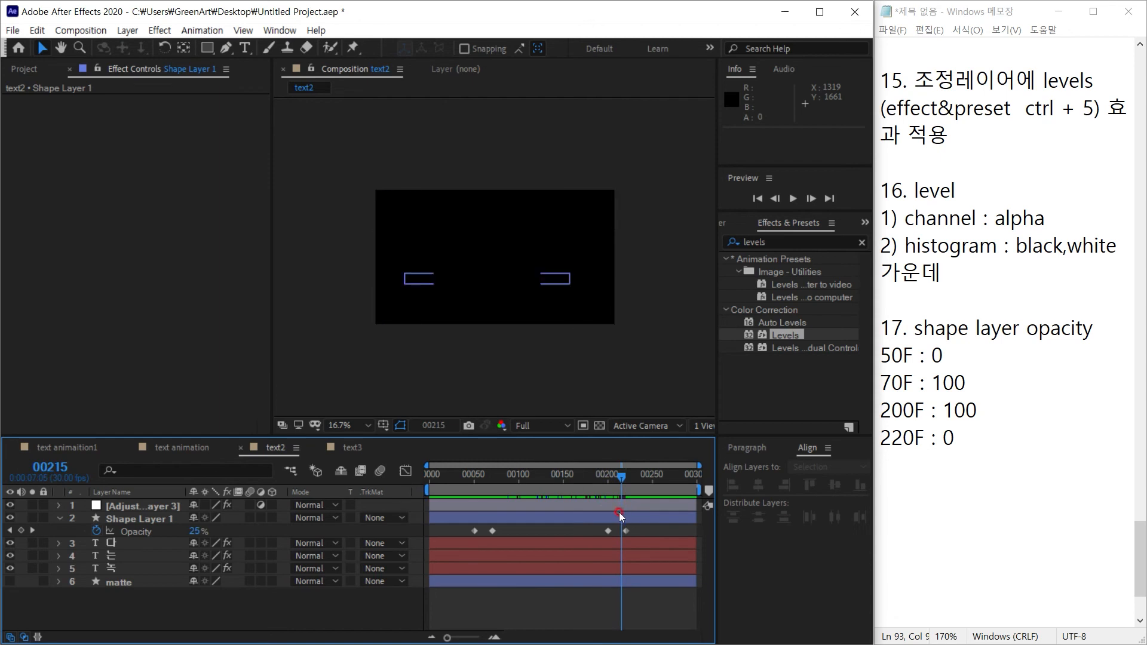
{"action": "key", "text": "grave"}
{"action": "left_click", "coordinate": [486, 98]}
{"action": "key", "text": "grave"}
{"action": "left_click", "coordinate": [617, 615]}
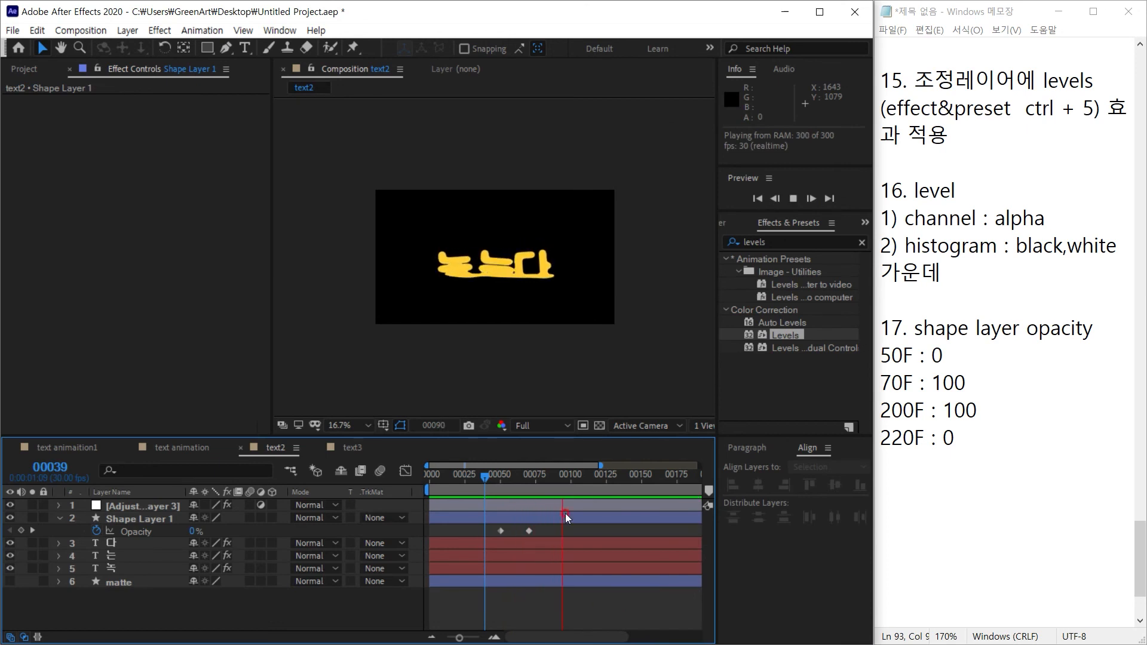
{"action": "left_click", "coordinate": [343, 426]}
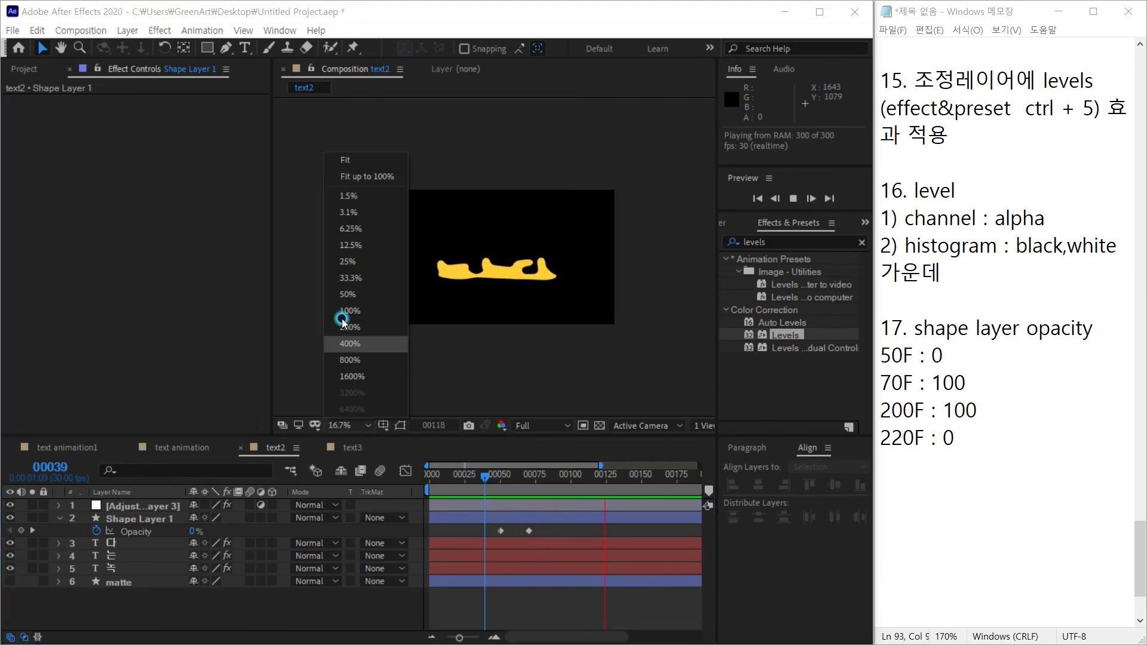
{"action": "left_click", "coordinate": [359, 158]}
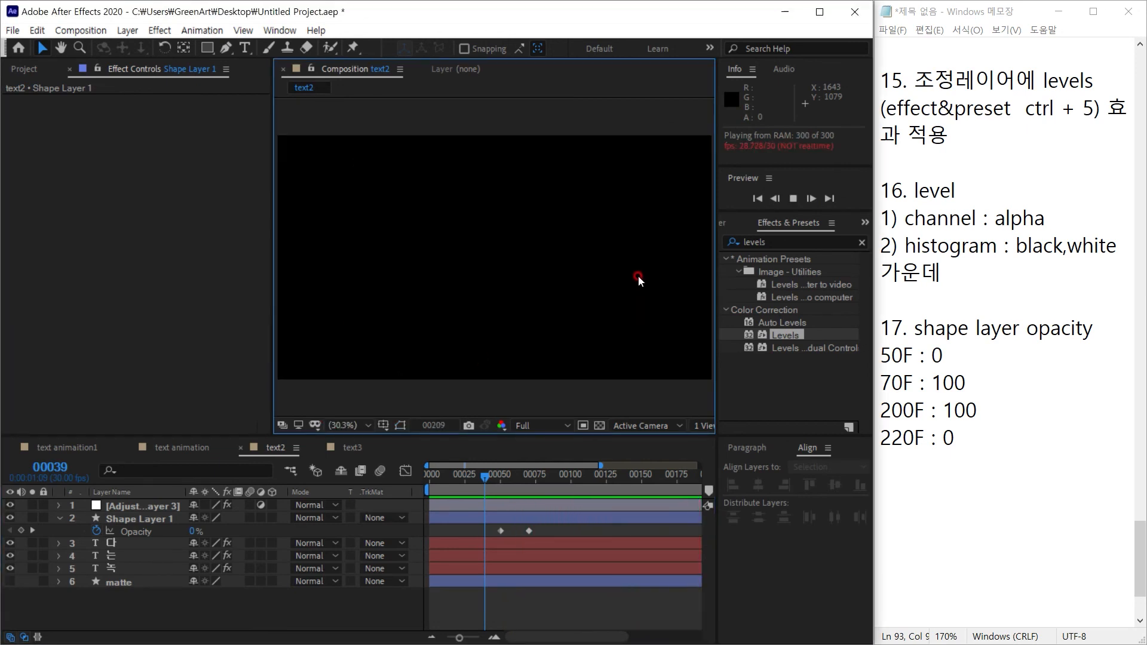
{"action": "key", "text": "minus"}
{"action": "key", "text": "minus"}
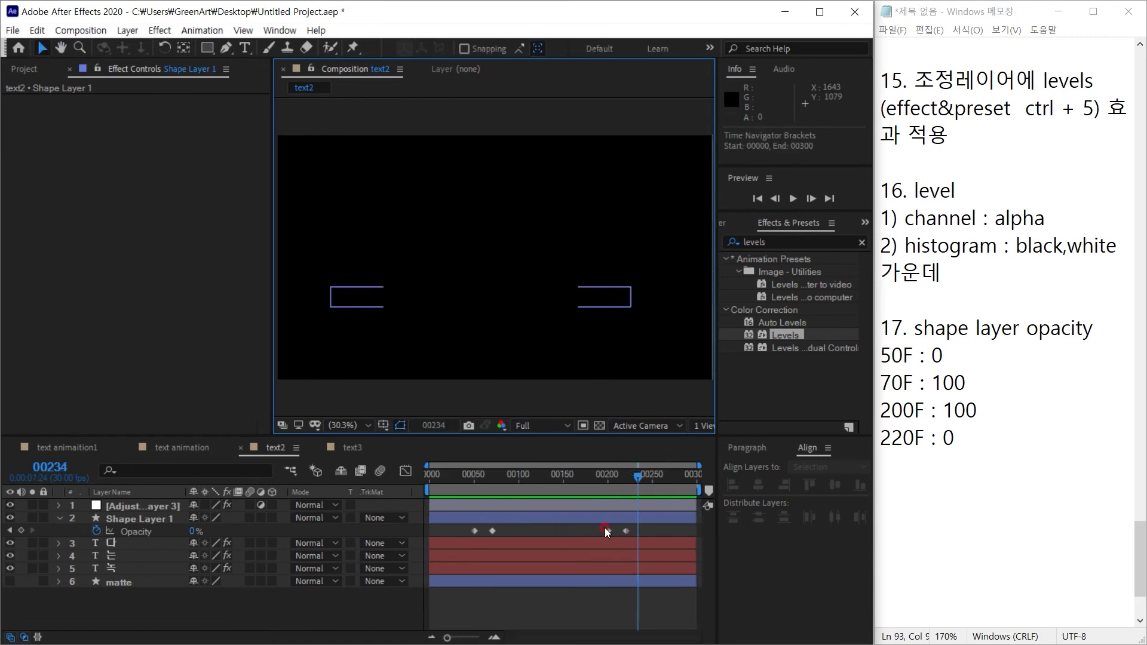
Step: Try moving Shape Layer 1's last Opacity keyframe to frame 250, and preview the fade-out
{"action": "left_click", "coordinate": [638, 482]}
{"action": "mouse_move", "coordinate": [638, 482]}
{"action": "left_mouse_down"}
{"action": "mouse_move", "coordinate": [606, 490]}
{"action": "mouse_move", "coordinate": [650, 491]}
{"action": "left_mouse_up"}
{"action": "left_click_drag", "start_coordinate": [625, 531], "coordinate": [651, 531]}
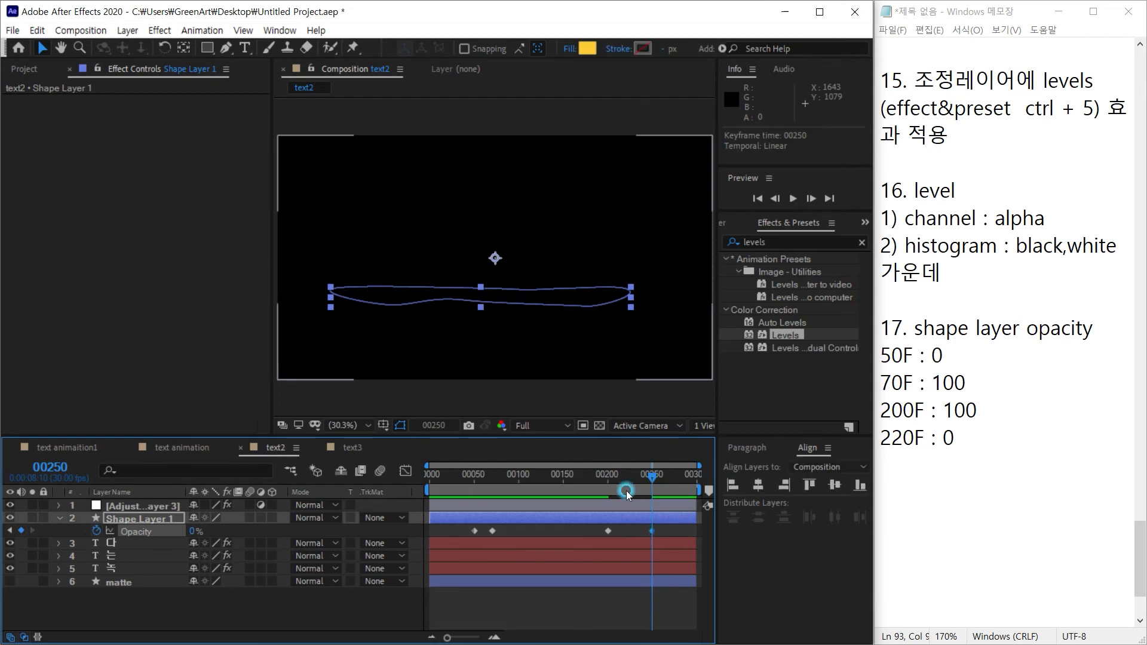
{"action": "left_click_drag", "start_coordinate": [626, 490], "coordinate": [527, 481]}
{"action": "key", "text": "space"}
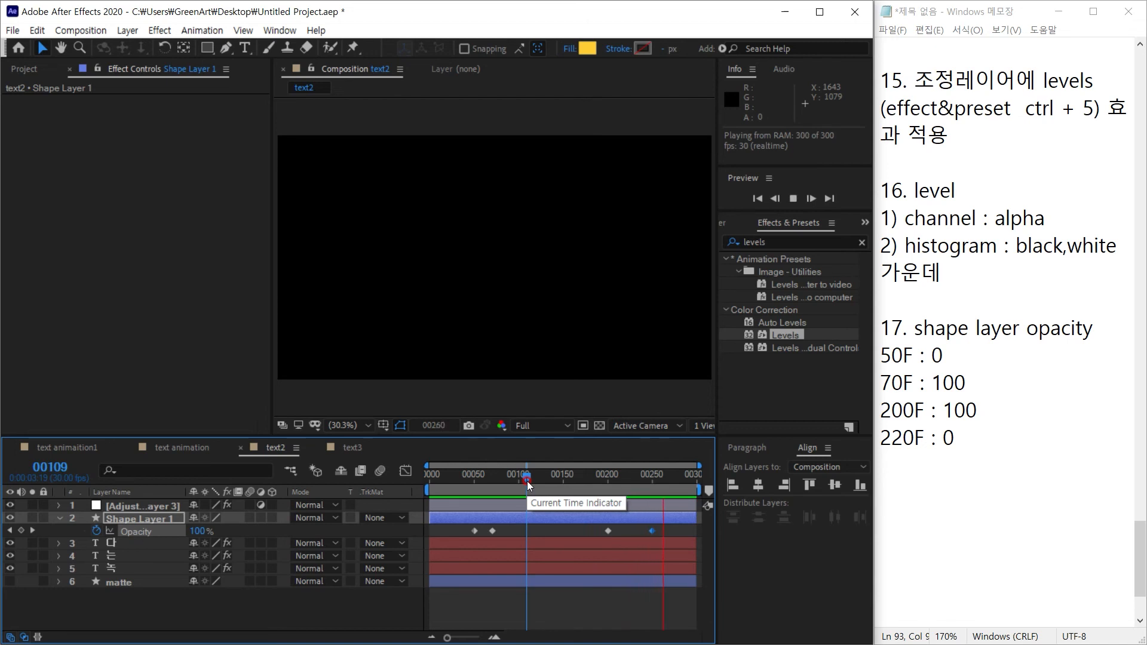
{"action": "key", "text": "space"}
Step: Move Shape Layer 1's last Opacity keyframe to frame 299, and preview the fade from around frame 198
{"action": "mouse_move", "coordinate": [679, 481]}
{"action": "left_mouse_down"}
{"action": "mouse_move", "coordinate": [656, 484]}
{"action": "mouse_move", "coordinate": [694, 482]}
{"action": "left_mouse_up"}
{"action": "left_click_drag", "start_coordinate": [652, 530], "coordinate": [695, 530]}
{"action": "left_click_drag", "start_coordinate": [694, 476], "coordinate": [607, 478]}
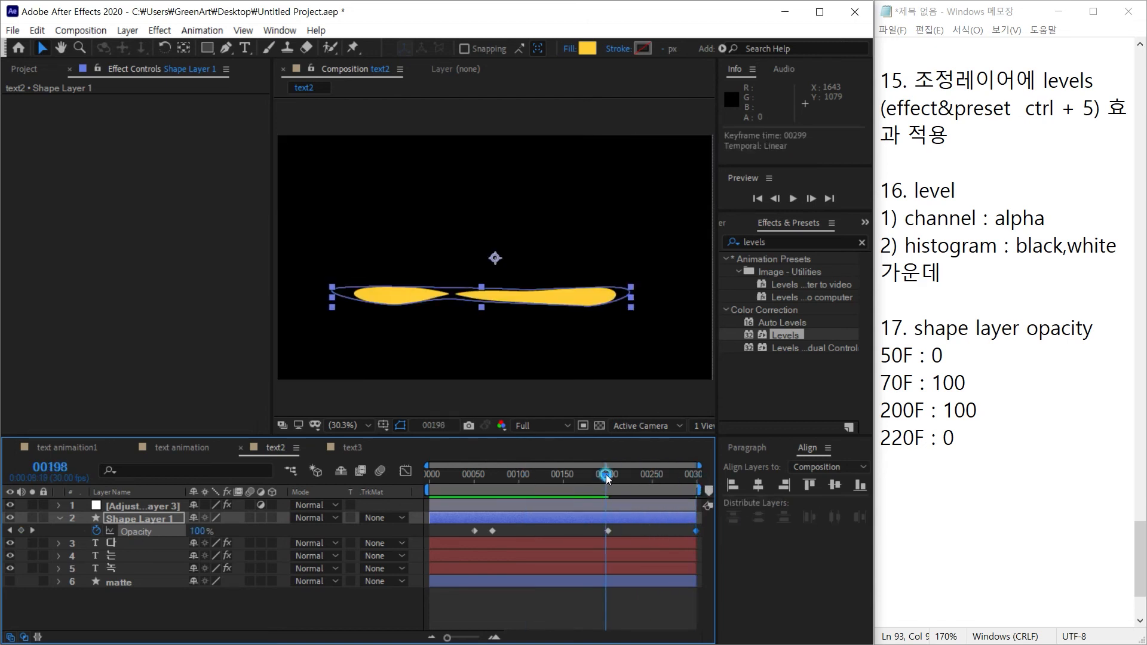
{"action": "key", "text": "space"}
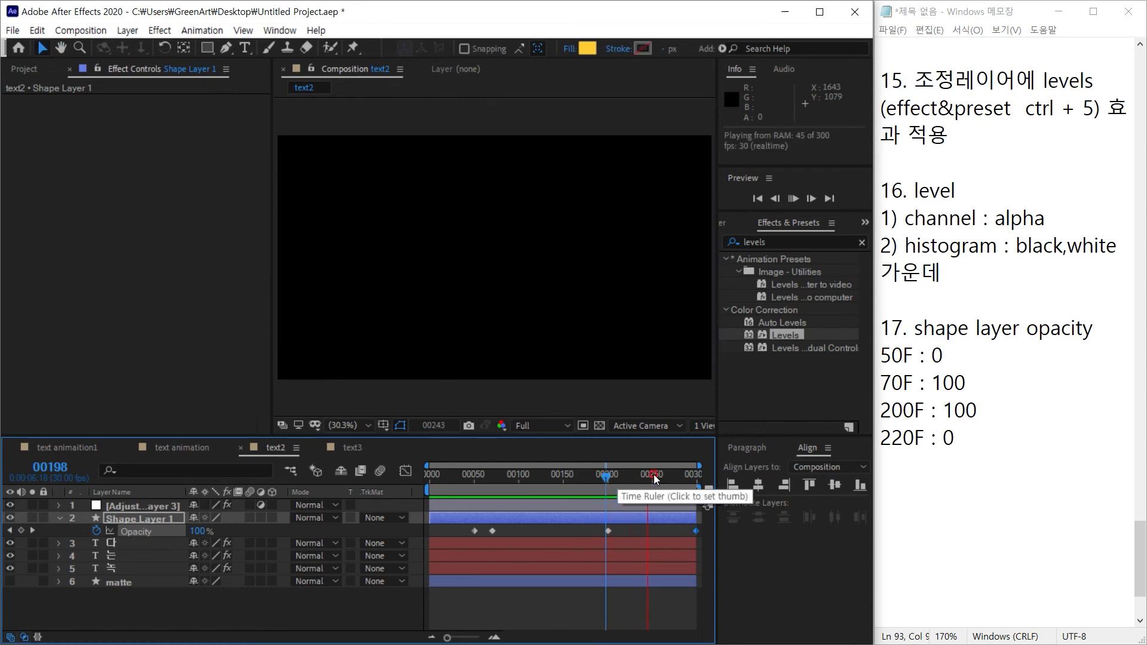
Step: Change the last opacity note in Notepad to "300F : 0", and play the text2 animation from the first frame
{"action": "left_click_drag", "start_coordinate": [914, 438], "coordinate": [872, 442]}
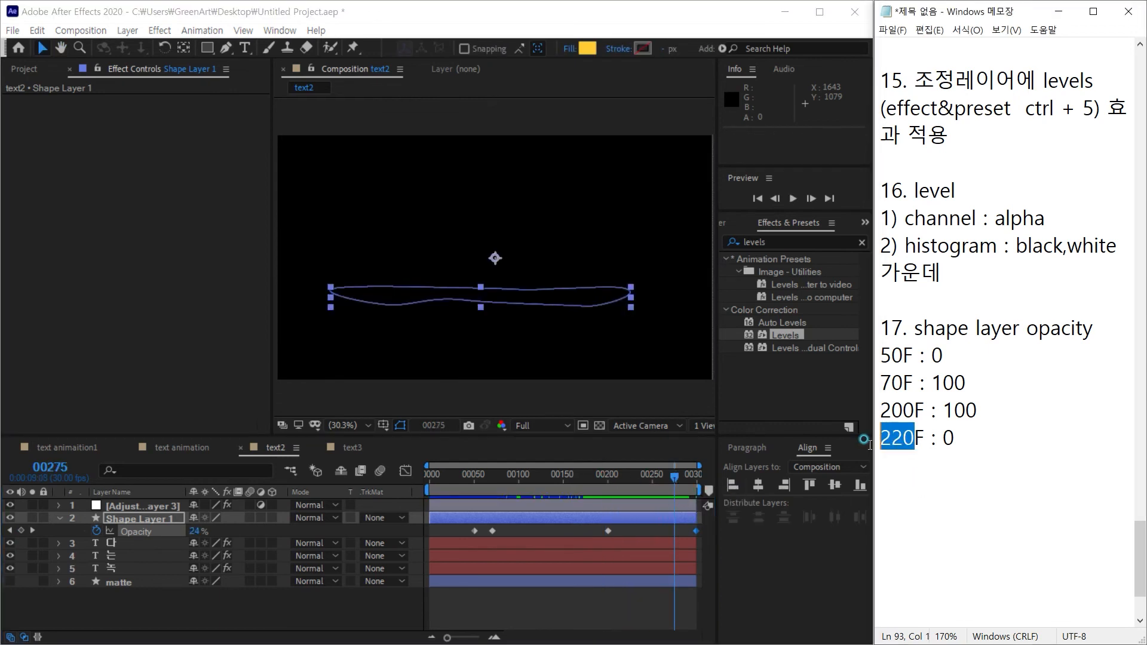
{"action": "type", "text": "300"}
{"action": "left_click", "coordinate": [541, 502]}
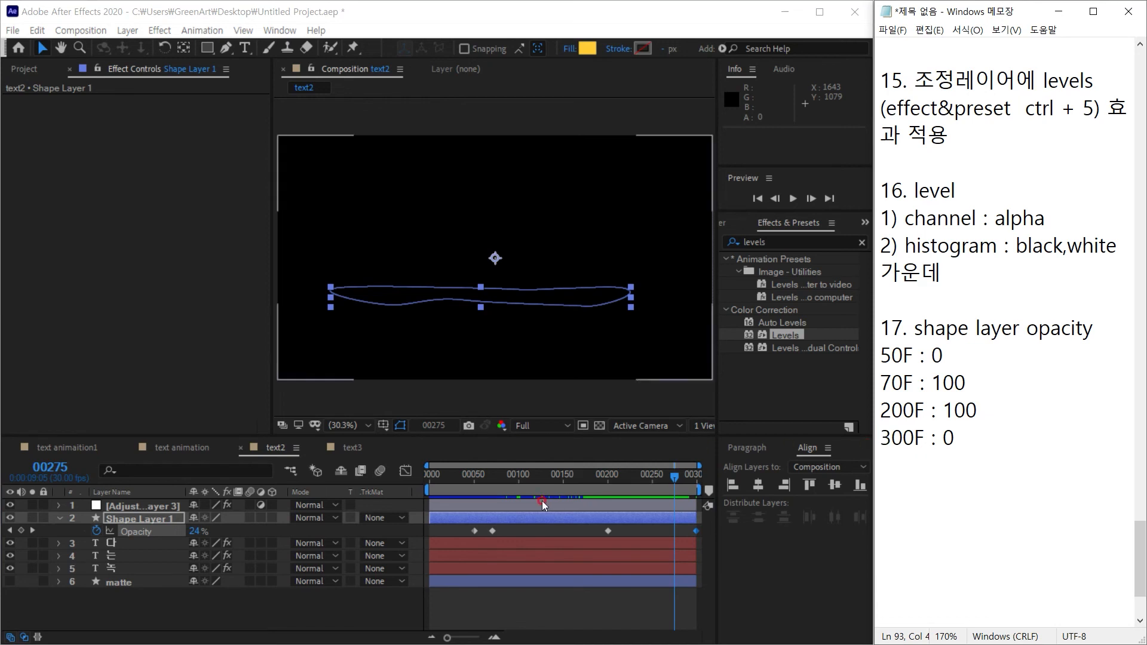
{"action": "key", "text": "Home"}
{"action": "key", "text": "space"}
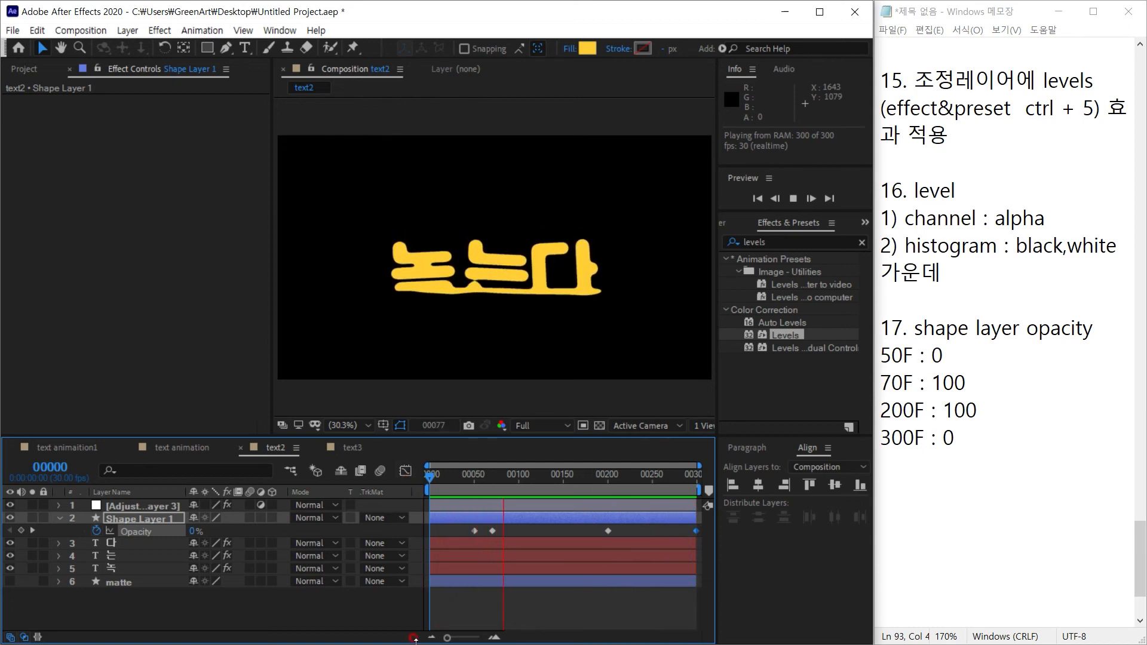
Step: In Notepad, add step 18 reading "모든레이어 선택 (ctrl + A)"
{"action": "left_click", "coordinate": [923, 469]}
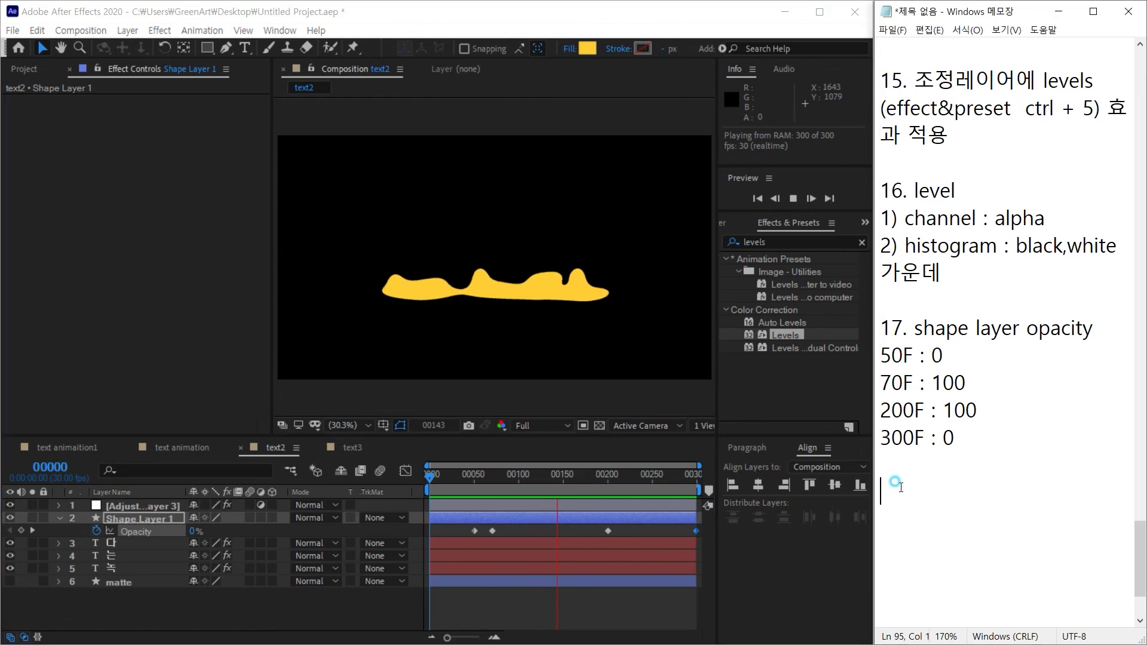
{"action": "scroll", "coordinate": [926, 472], "scroll_direction": "down", "scroll_amount": 2}
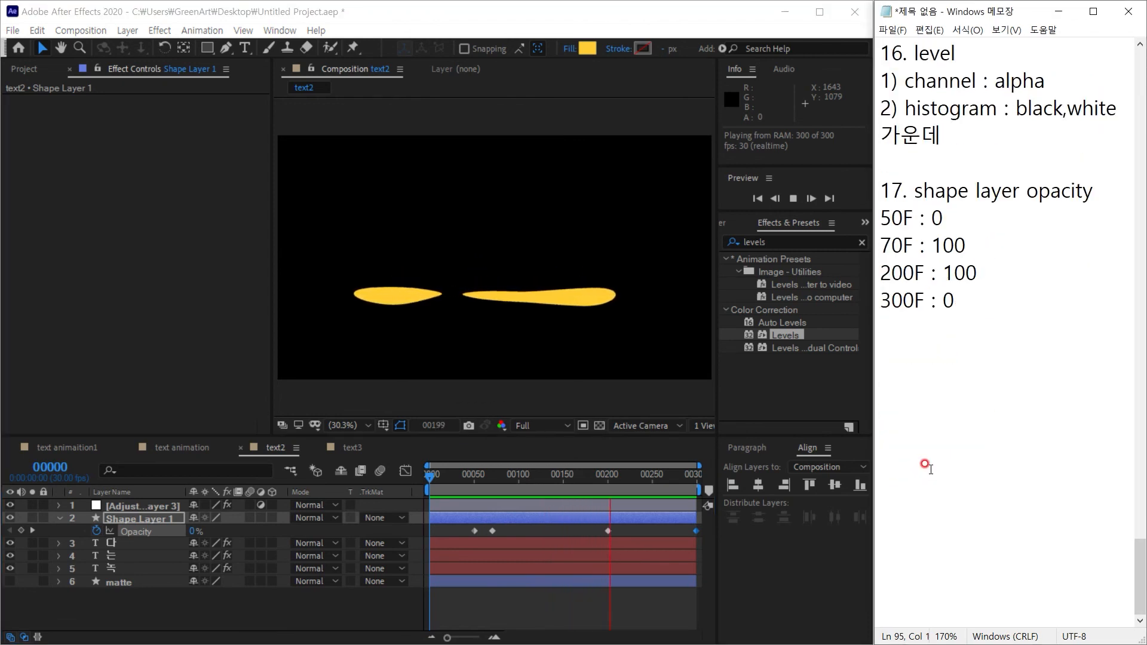
{"action": "type", "text": "18."}
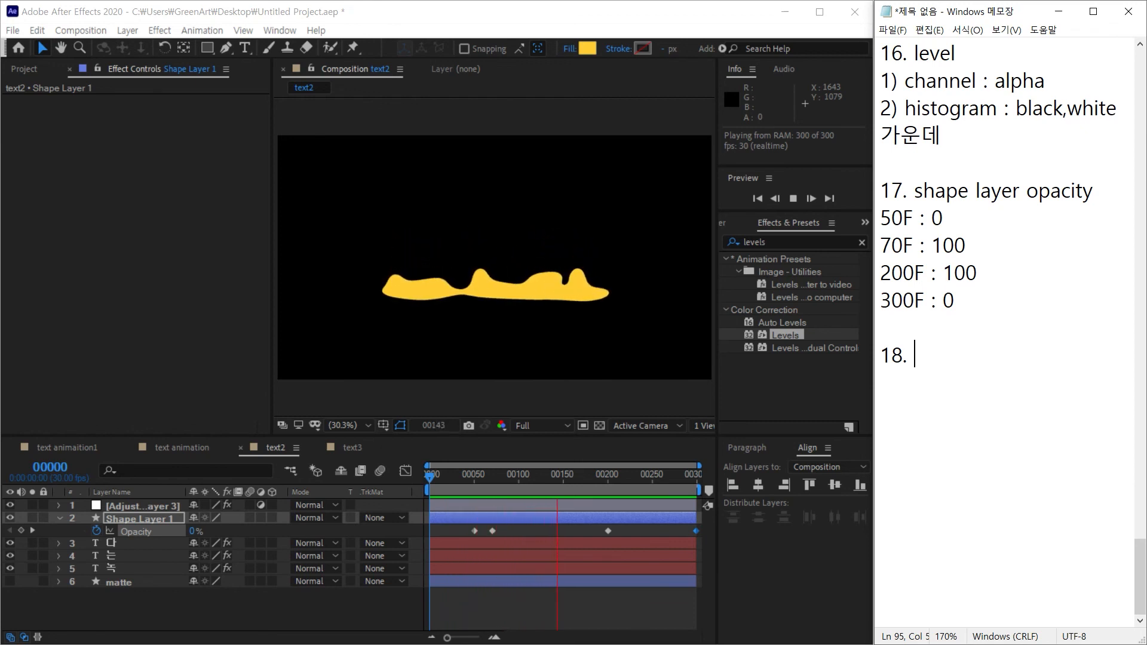
{"action": "type", "text": "ah"}
{"action": "key", "text": "BackSpace"}
{"action": "key", "text": "BackSpace"}
{"action": "key", "text": "Hangul"}
{"action": "type", "text": "모든"}
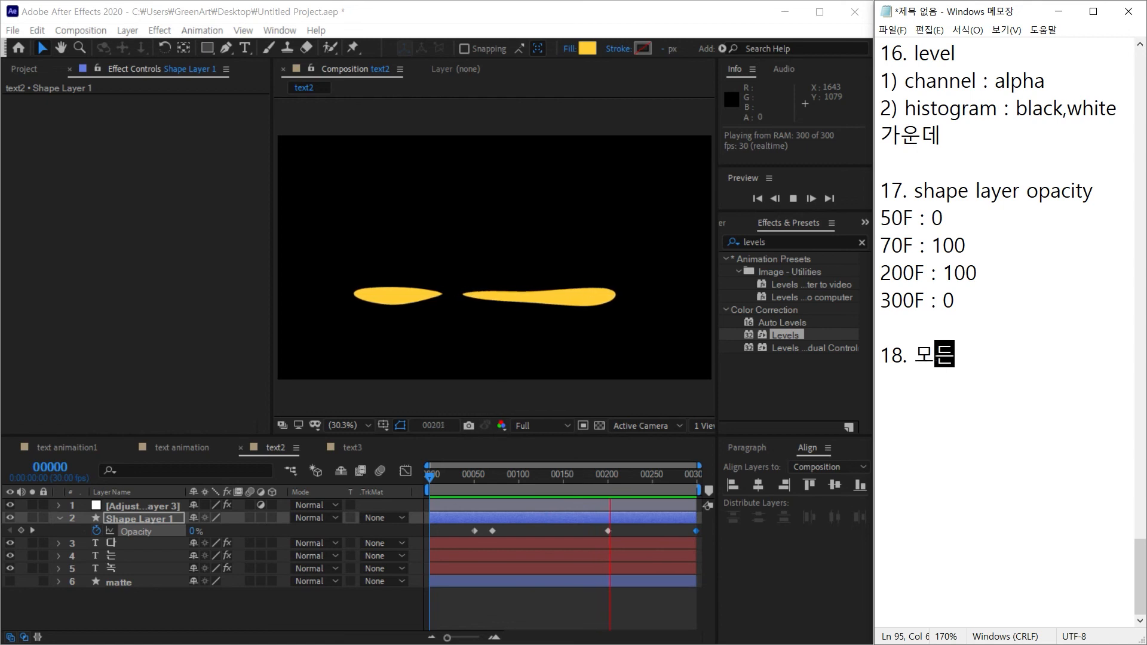
{"action": "type", "text": "레이어 선ㅌ"}
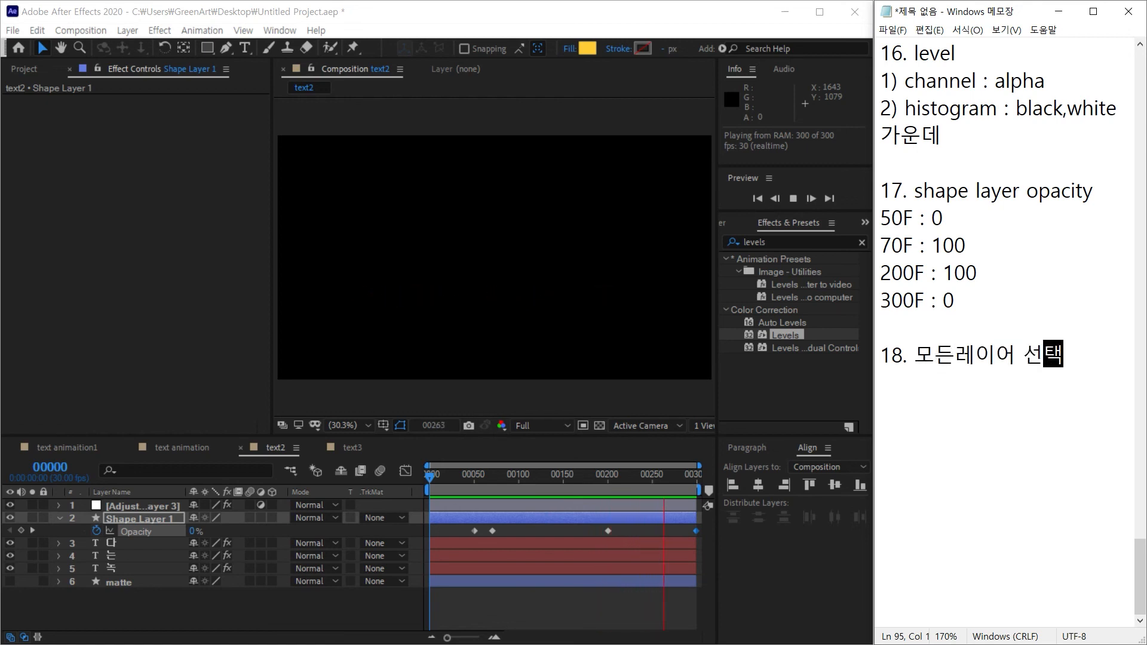
{"action": "type", "text": " (cata"}
{"action": "key", "text": "BackSpace"}
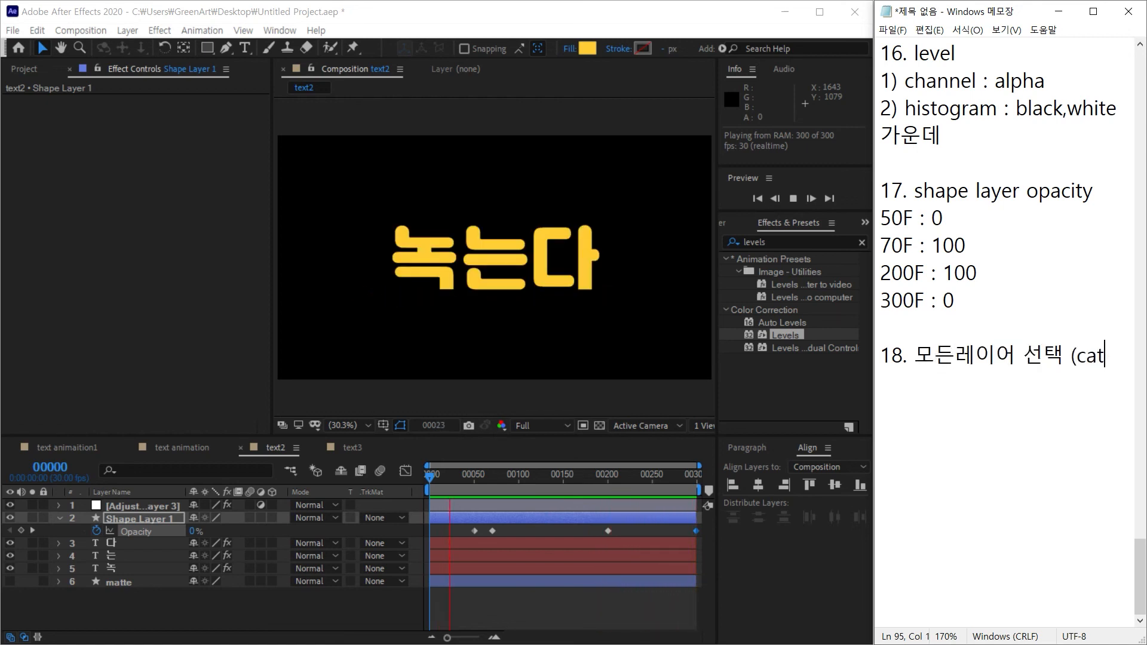
{"action": "key", "text": "BackSpace"}
{"action": "key", "text": "BackSpace"}
{"action": "type", "text": "trl + A"}
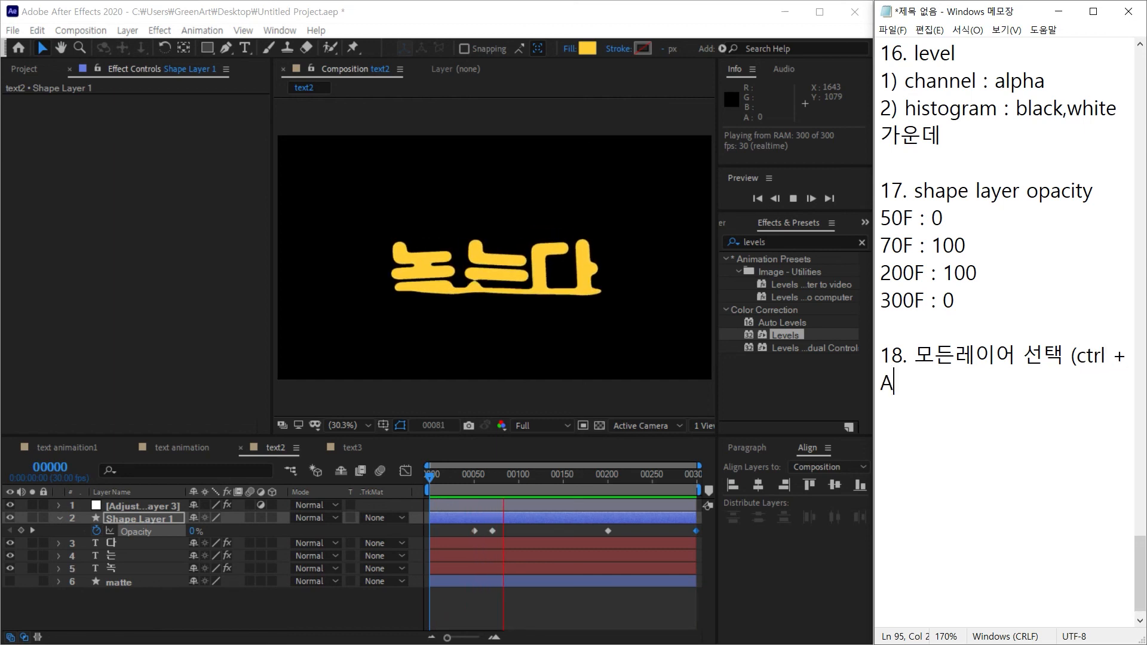
{"action": "type", "text": ")"}
Step: Select all layers in the text2 composition, and extend step 18 in Notepad with "> 마우스 우클릭"
{"action": "left_click", "coordinate": [199, 607]}
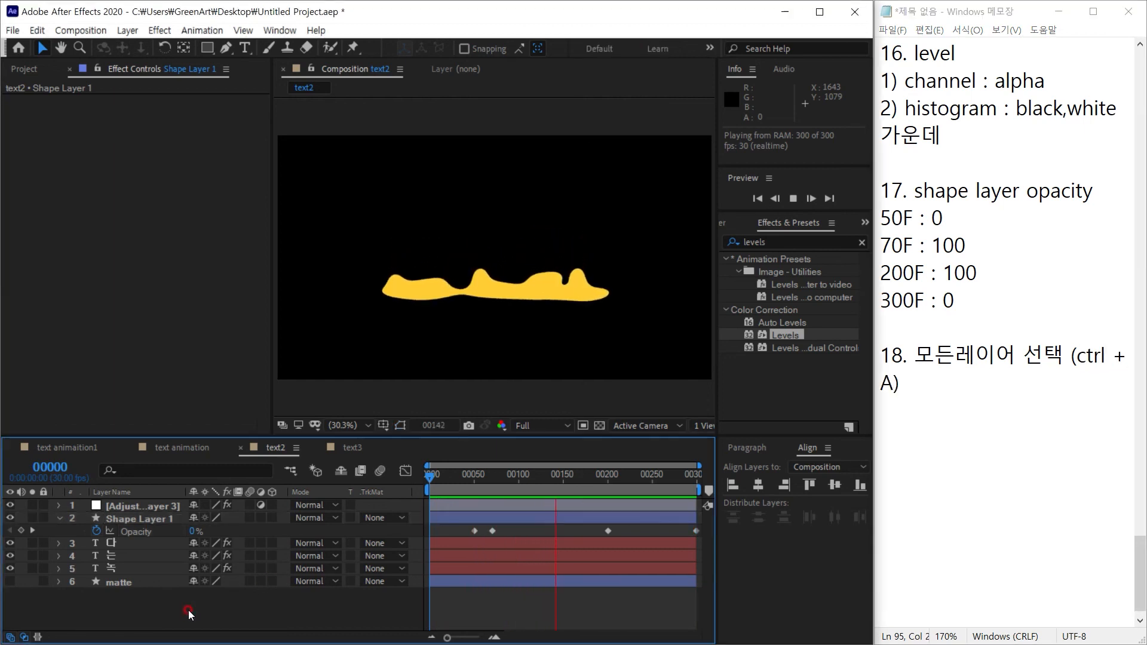
{"action": "key", "text": "ctrl+a"}
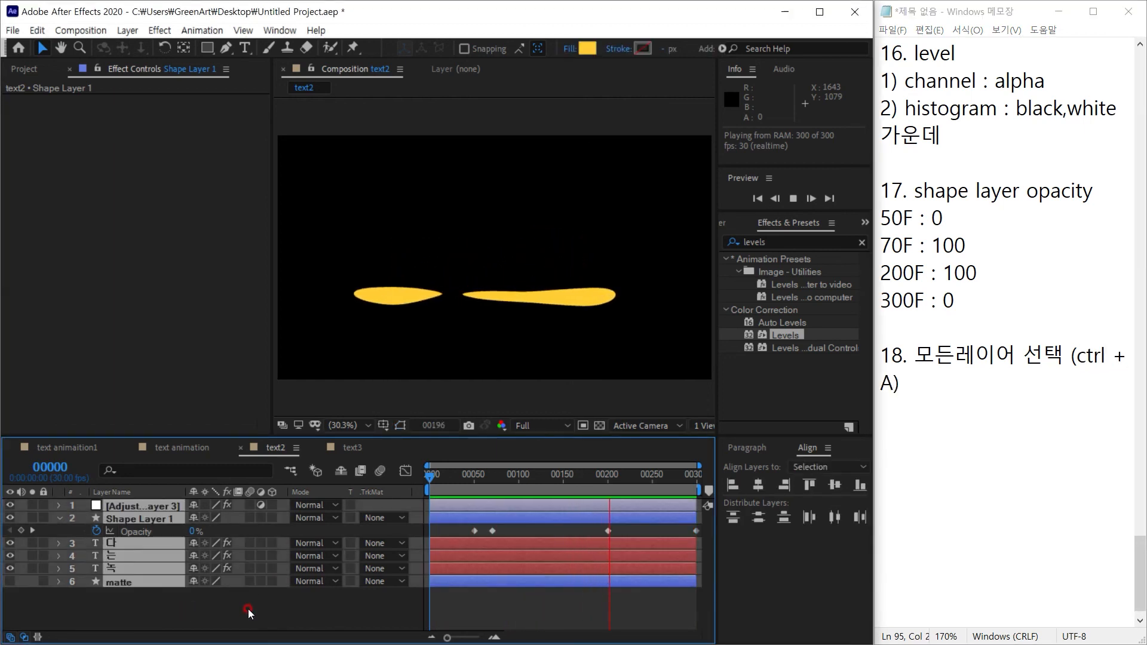
{"action": "left_click", "coordinate": [946, 373]}
{"action": "type", "text": "> ak"}
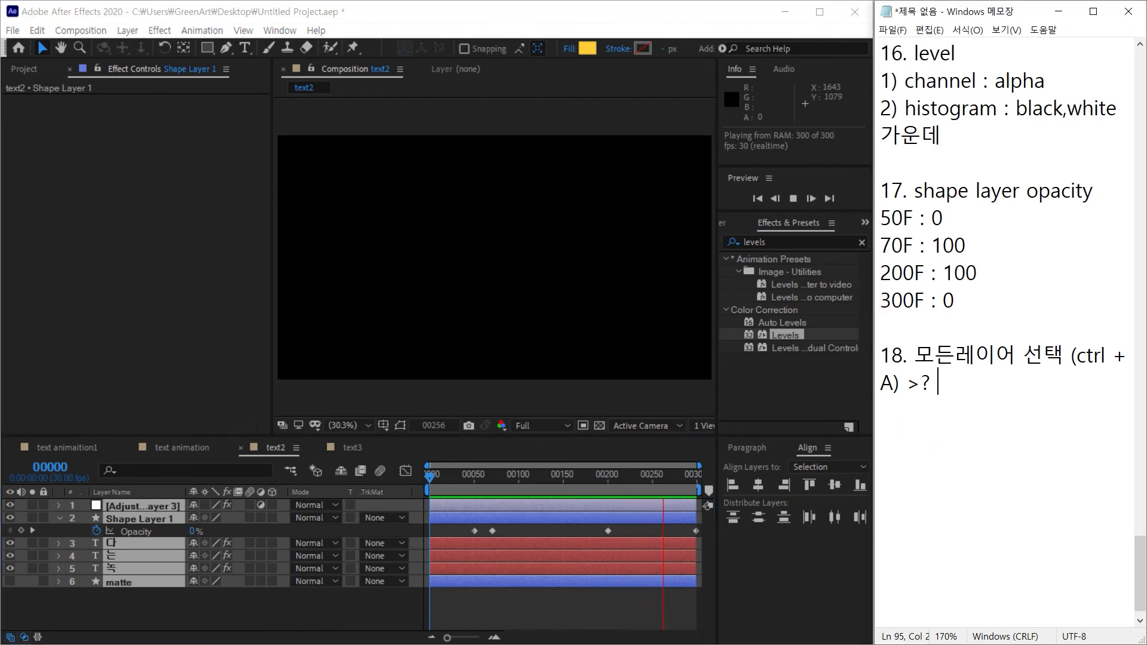
{"action": "key", "text": "BackSpace"}
{"action": "key", "text": "BackSpace"}
{"action": "key", "text": "Hangul"}
{"action": "type", "text": "마우스 우ㅋ"}
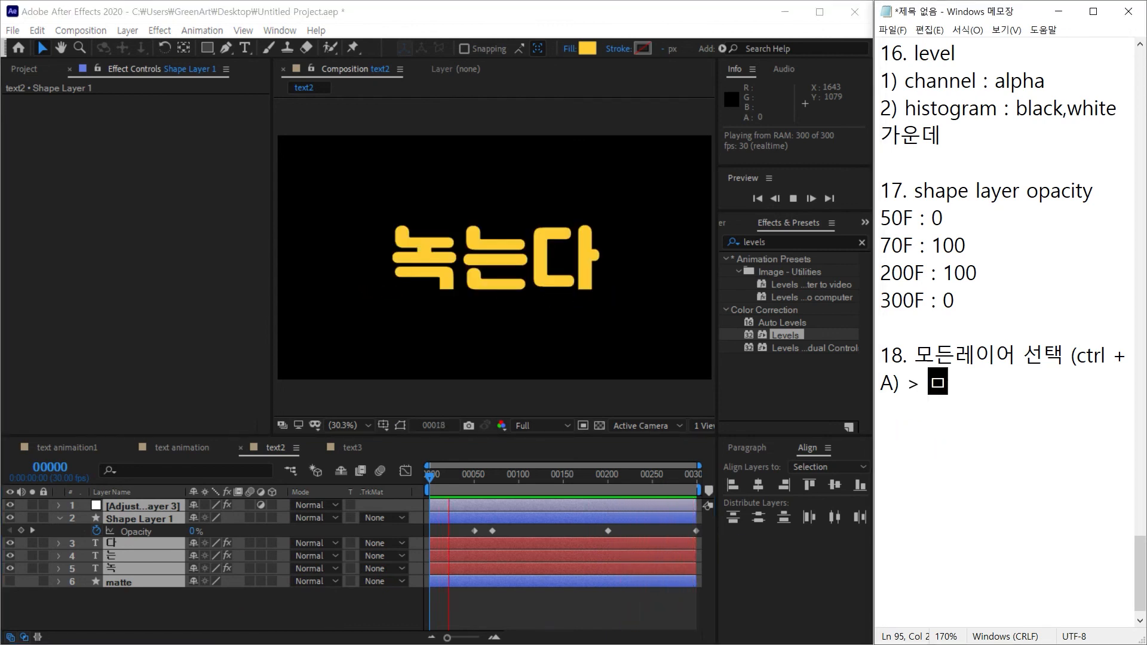
{"action": "type", "text": "클릭"}
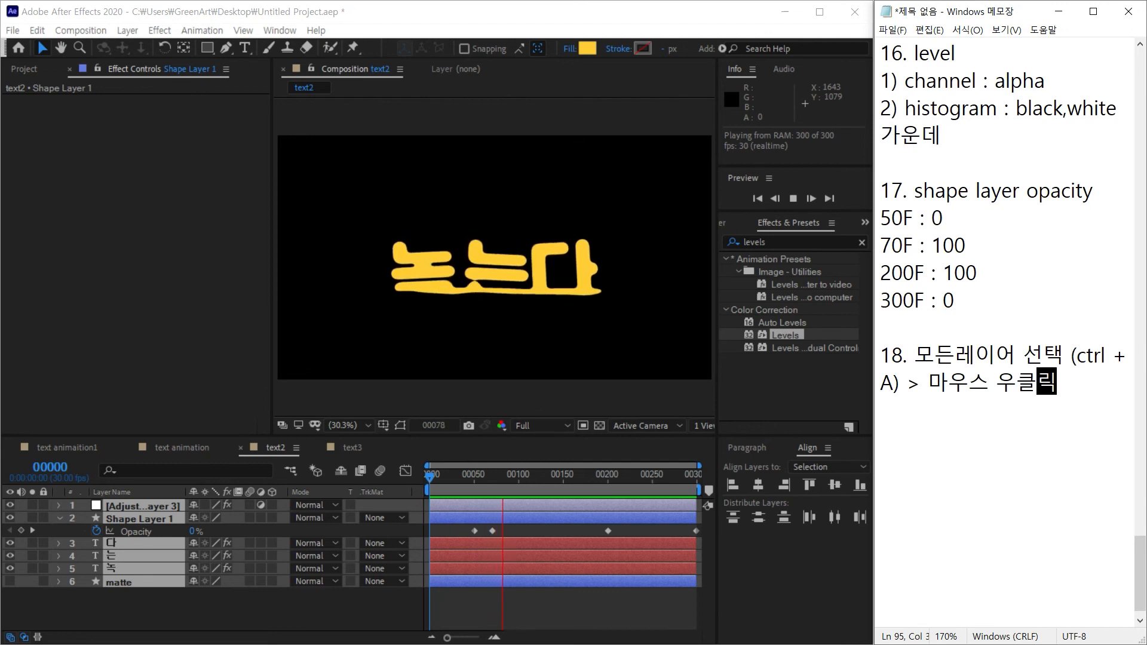
Step: Append "> pre compose" to the end of step 18 in the Notepad notes
{"action": "type", "text": " > ㅔㄱㄷ"}
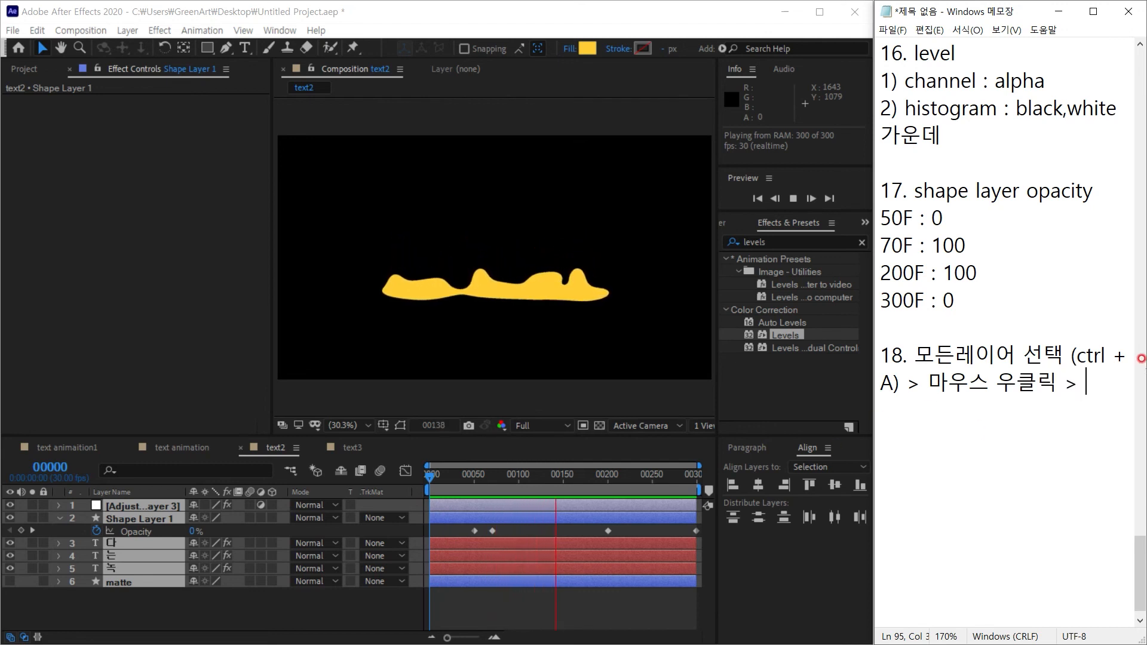
{"action": "key", "text": "BackSpace"}
{"action": "key", "text": "BackSpace"}
{"action": "key", "text": "BackSpace"}
{"action": "key", "text": "Hangul"}
{"action": "type", "text": "p"}
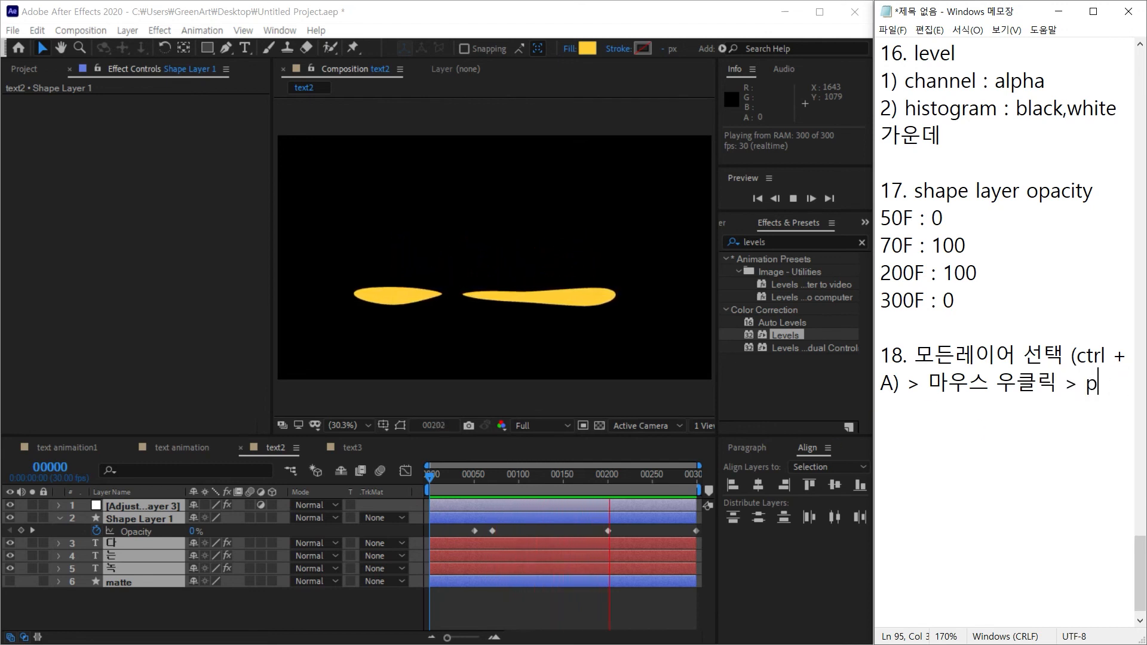
{"action": "type", "text": "re com"}
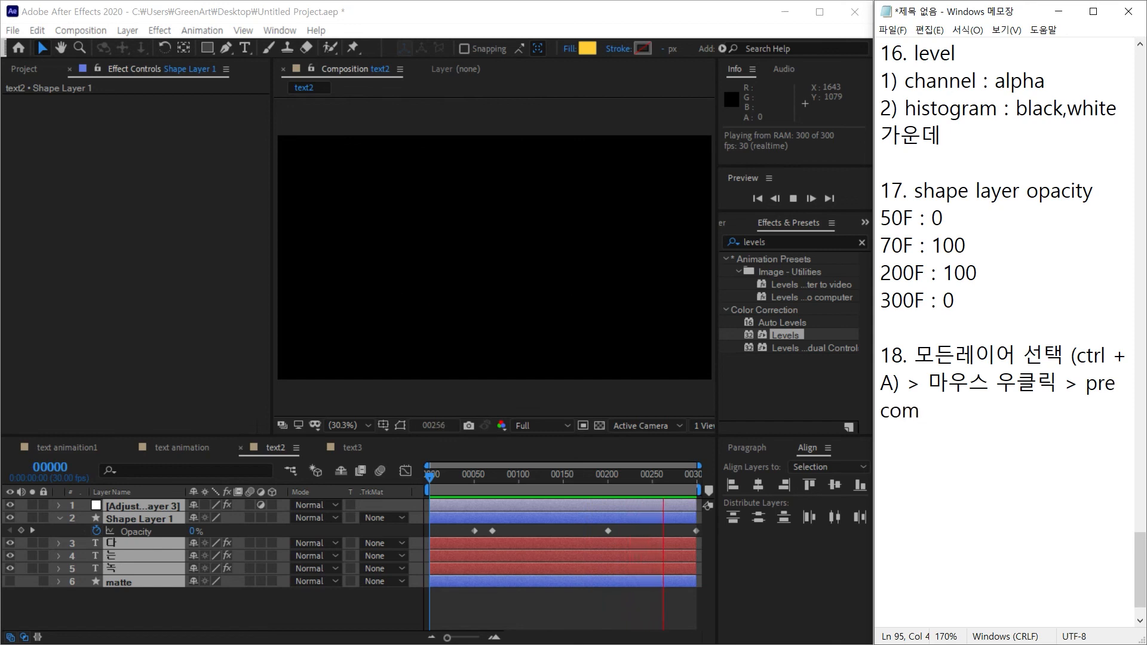
{"action": "type", "text": "pose"}
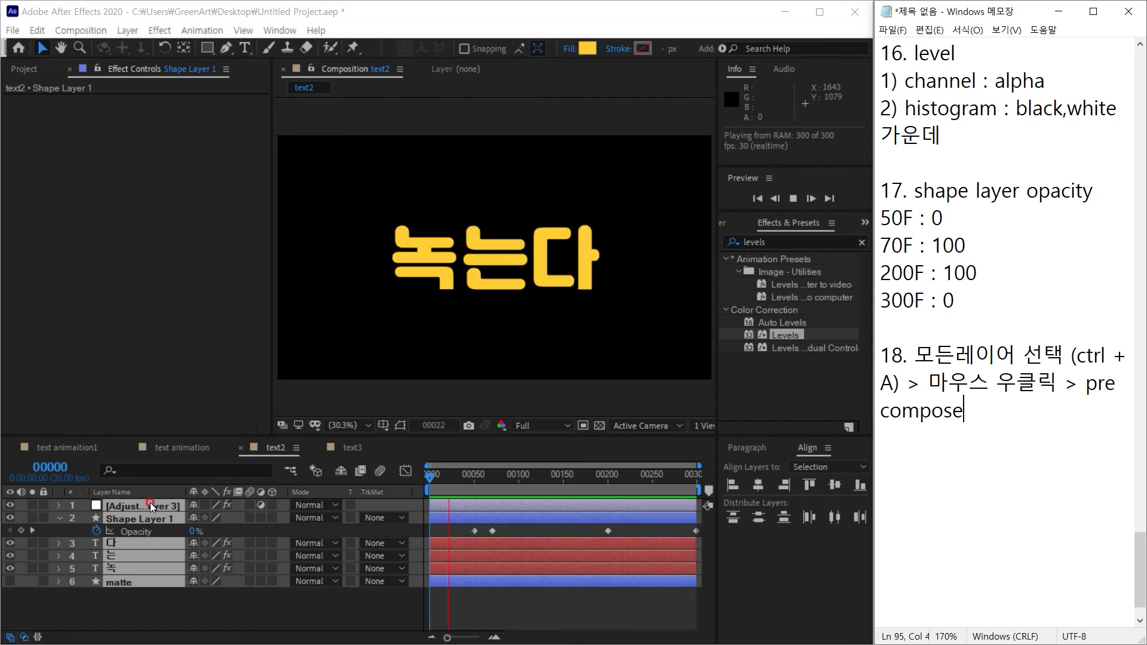
Step: Pre-compose all the selected text2 layers into a new composition named "melt", moving all attributes into it
{"action": "right_click", "coordinate": [151, 508]}
{"action": "left_click", "coordinate": [217, 484]}
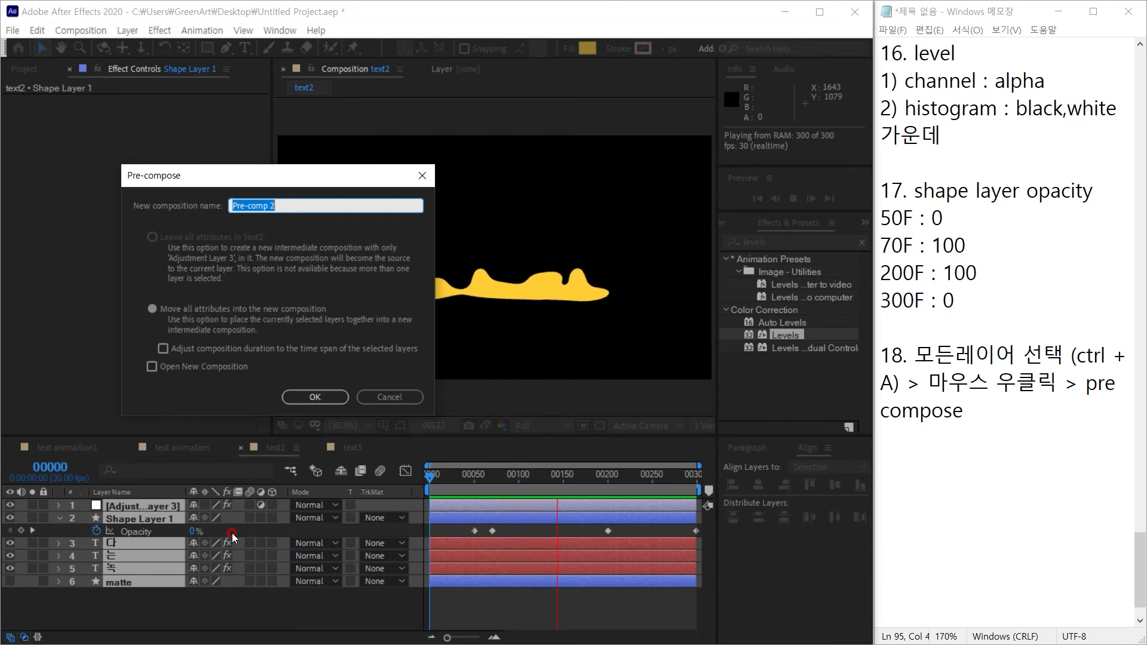
{"action": "type", "text": "melt"}
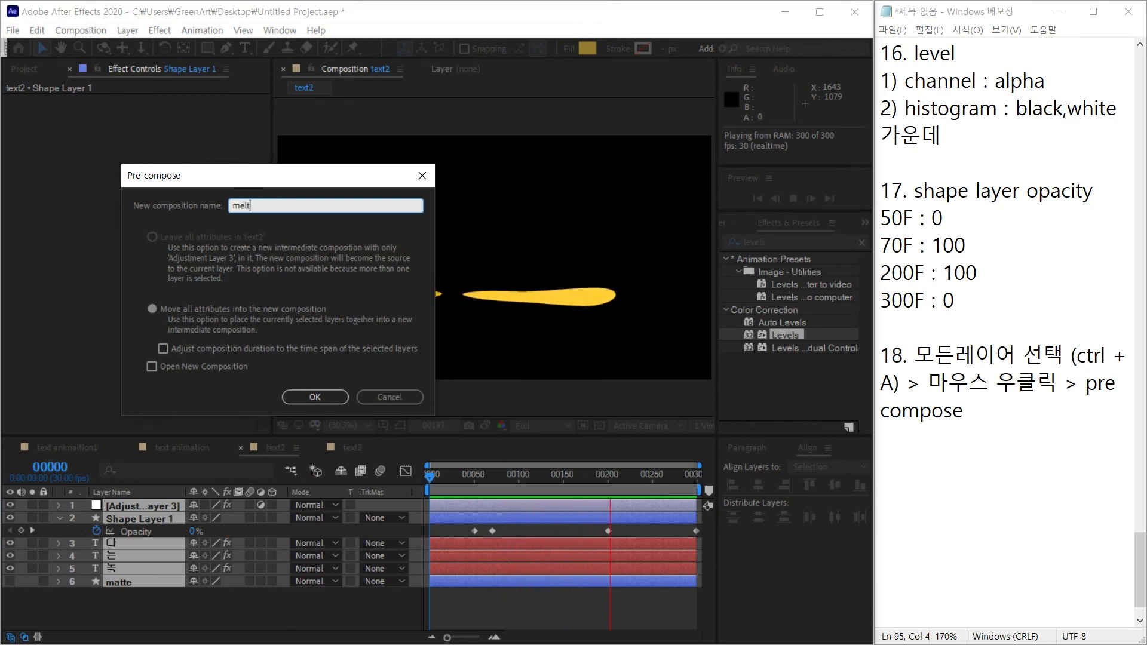
{"action": "key", "text": "Return"}
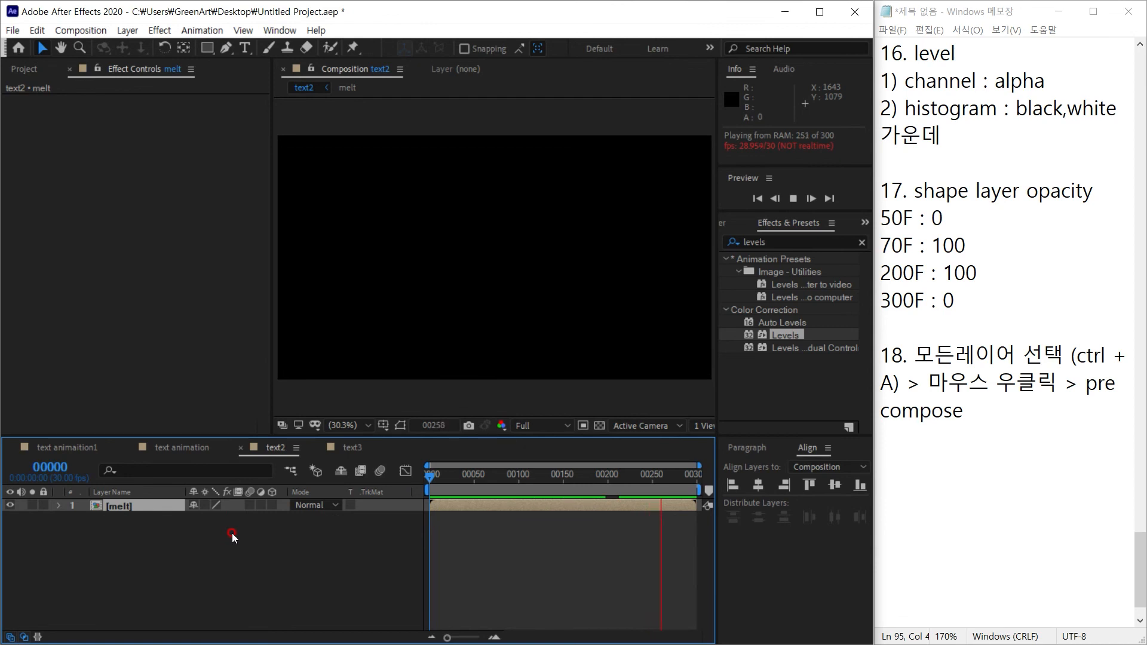
Step: In Notepad, add step 19 reading "solid layer (ctrl + Y)"
{"action": "left_click", "coordinate": [930, 424]}
{"action": "type", "text": "19. ctrl + Y"}
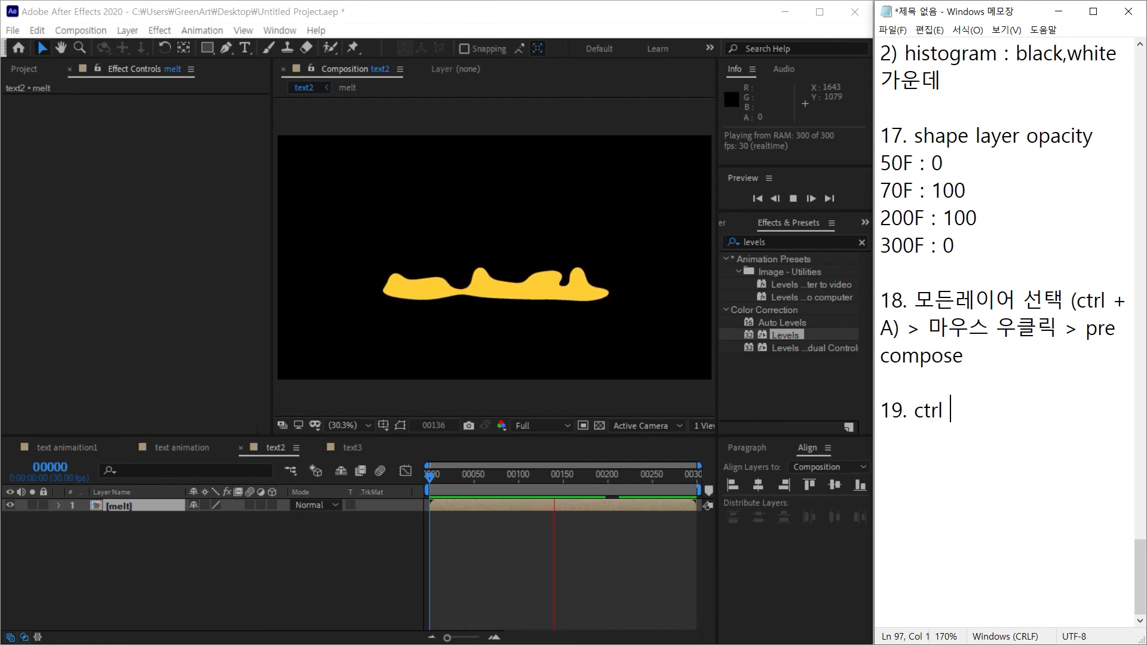
{"action": "left_click", "coordinate": [925, 412]}
{"action": "type", "text": "so"}
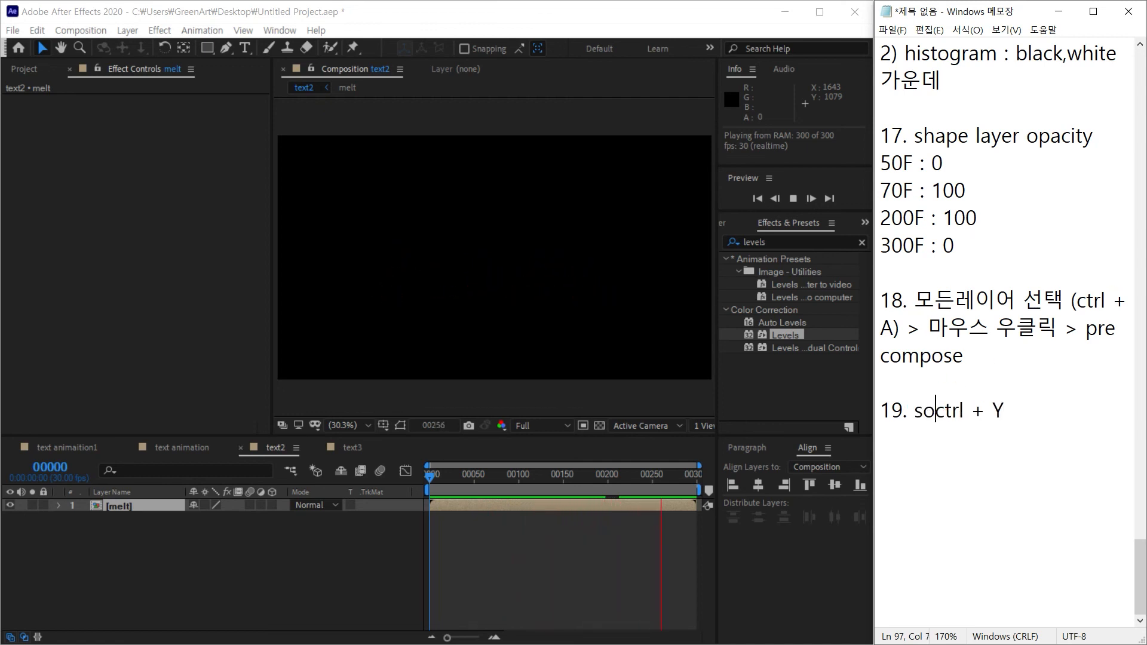
{"action": "type", "text": "lid l"}
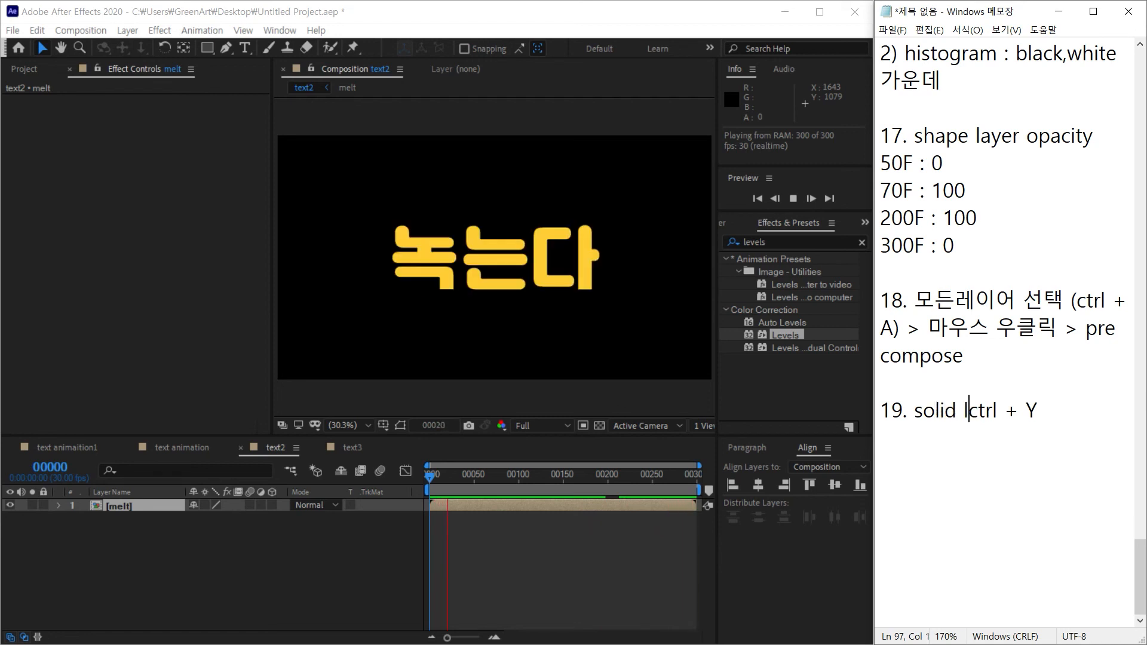
{"action": "type", "text": "ayer ("}
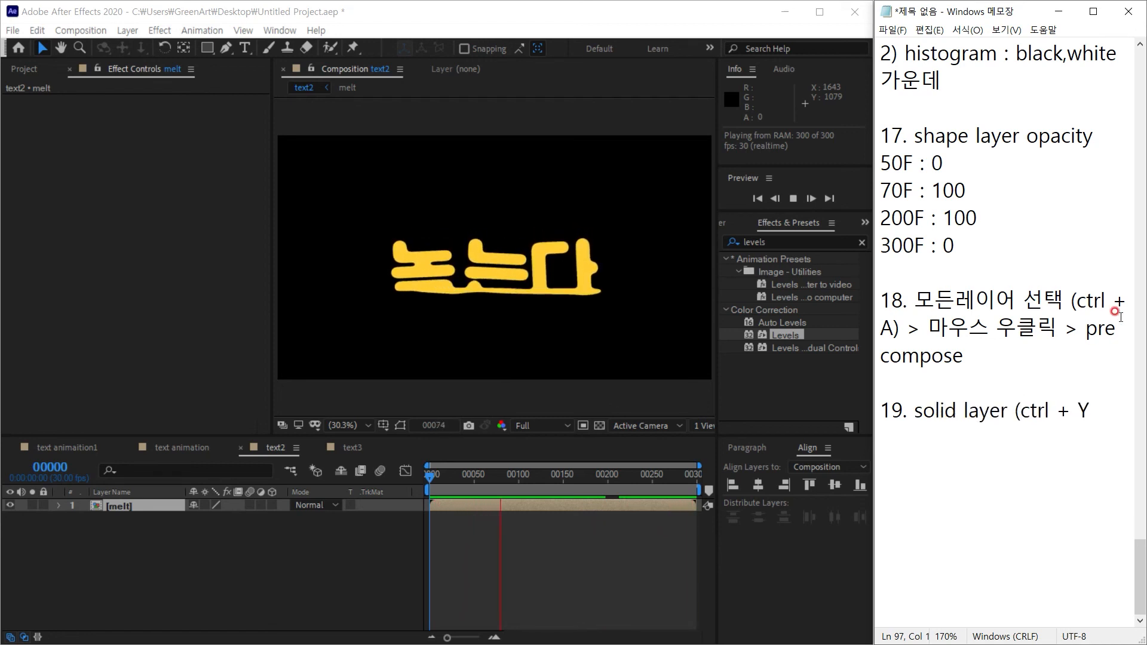
{"action": "left_click", "coordinate": [1115, 409]}
{"action": "type", "text": ")fm"}
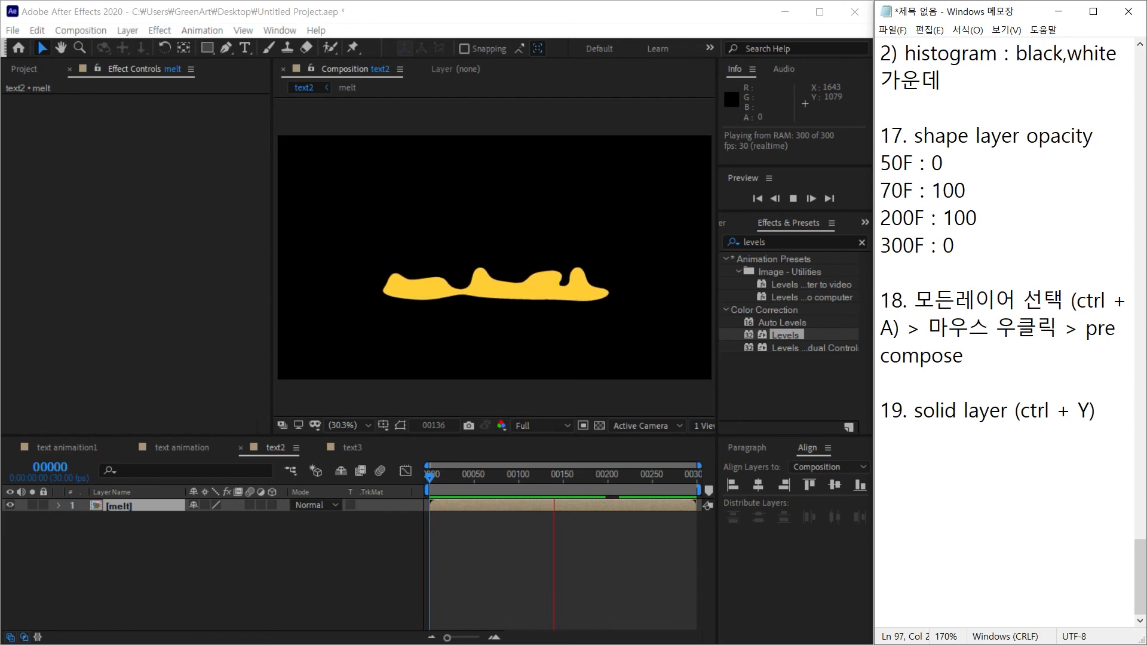
Step: Complete step 19 in Notepad with "를 활용하여 배경 만들기" directly after the closing bracket
{"action": "key", "text": "BackSpace"}
{"action": "key", "text": "BackSpace"}
{"action": "type", "text": "ㄹ를 활용하여 ㅂ"}
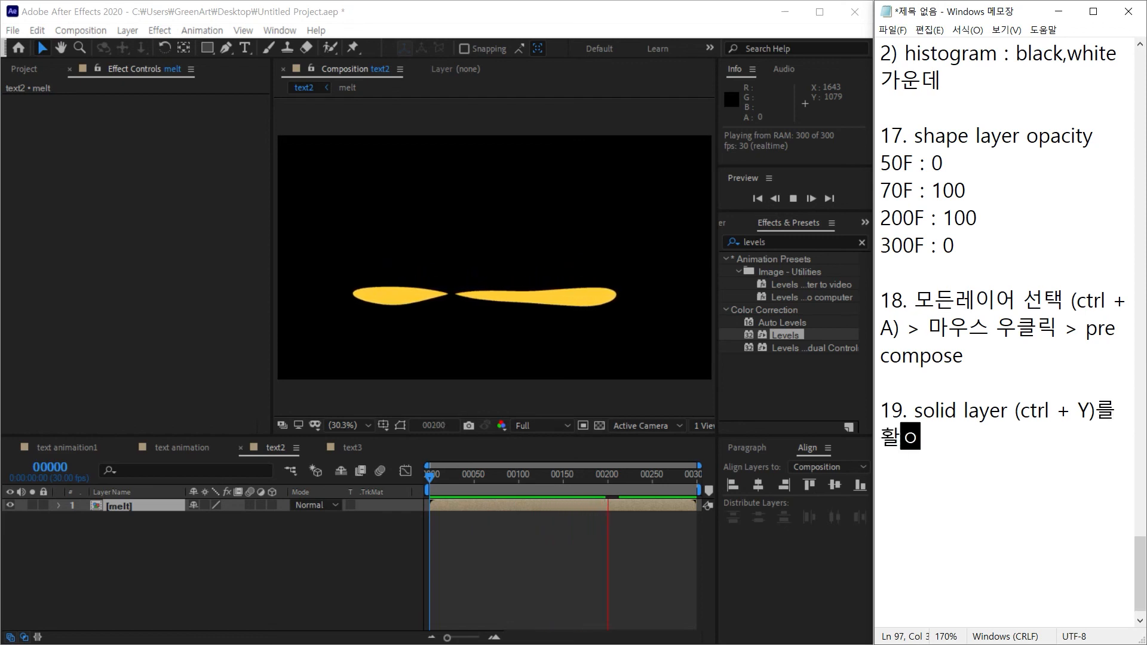
{"action": "type", "text": "배경 만들기"}
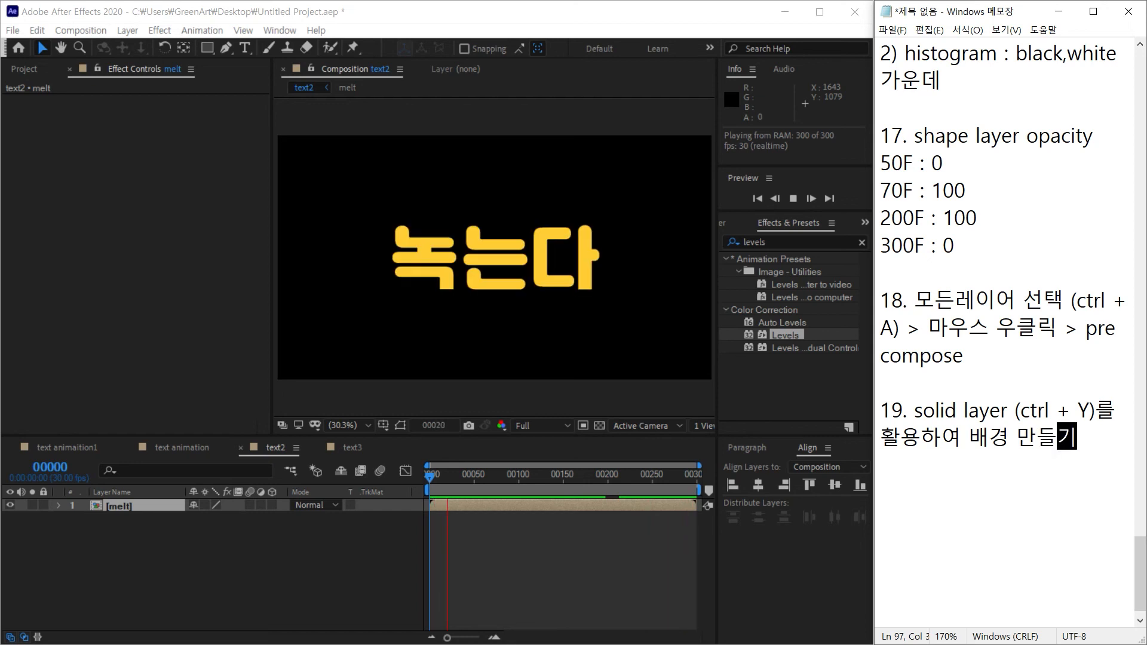
Step: Create a solid layer named "BG" in text2 and place it beneath the melt layer as the background
{"action": "left_click", "coordinate": [260, 552]}
{"action": "key", "text": "ctrl+y"}
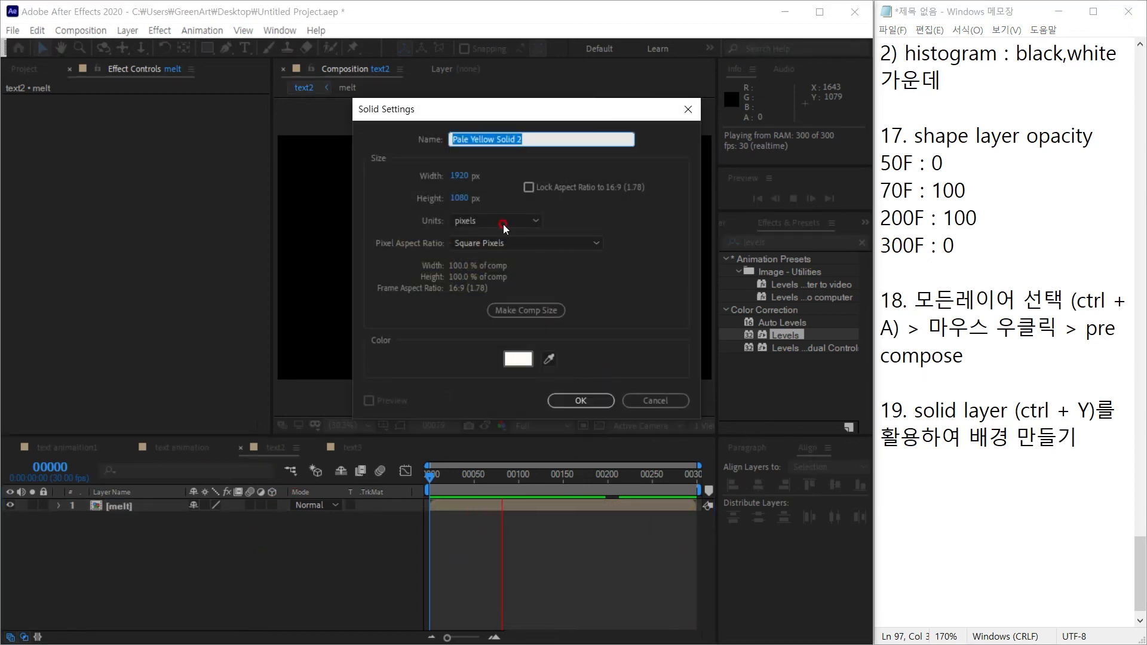
{"action": "type", "text": "BG"}
{"action": "key", "text": "Return"}
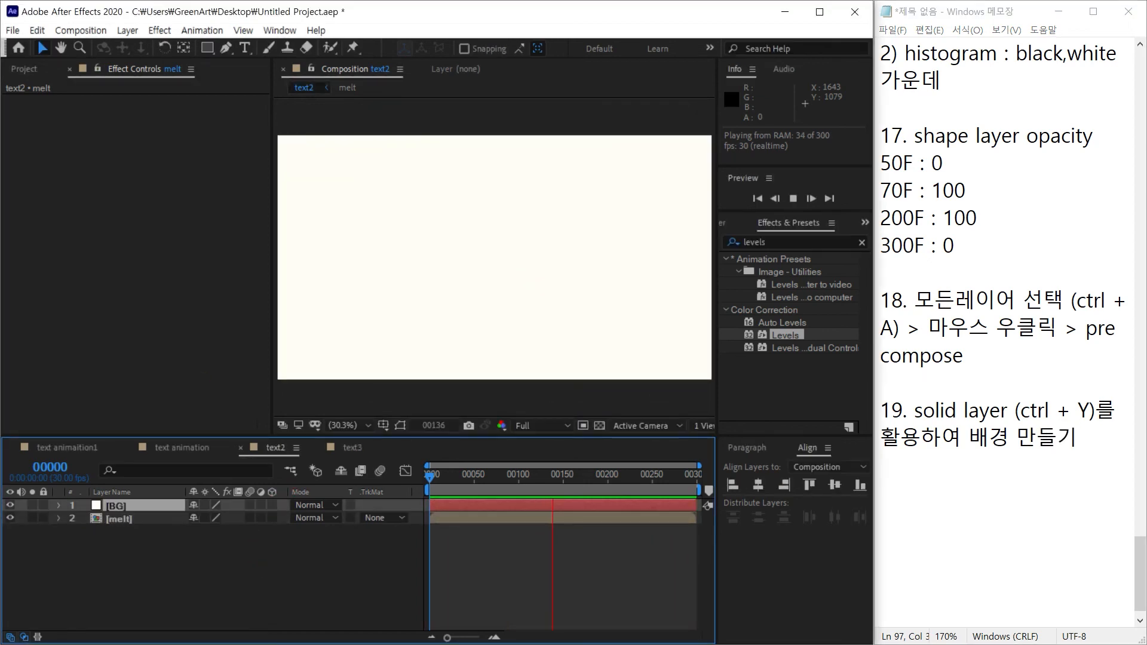
{"action": "left_click_drag", "start_coordinate": [134, 506], "coordinate": [251, 624]}
{"action": "left_click", "coordinate": [514, 630]}
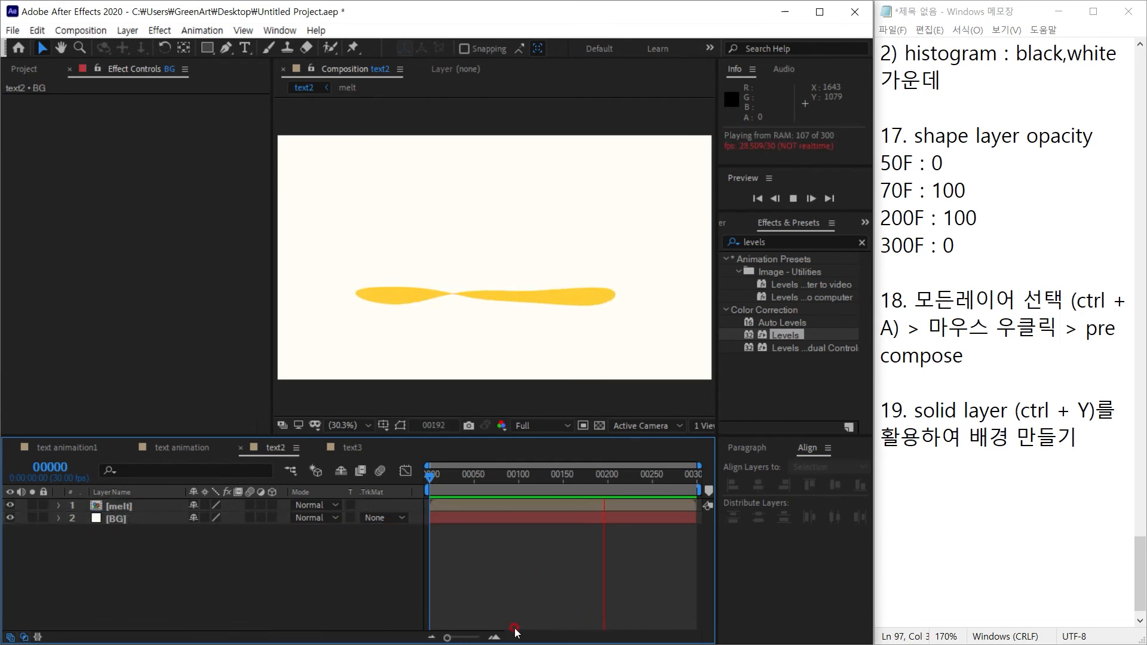